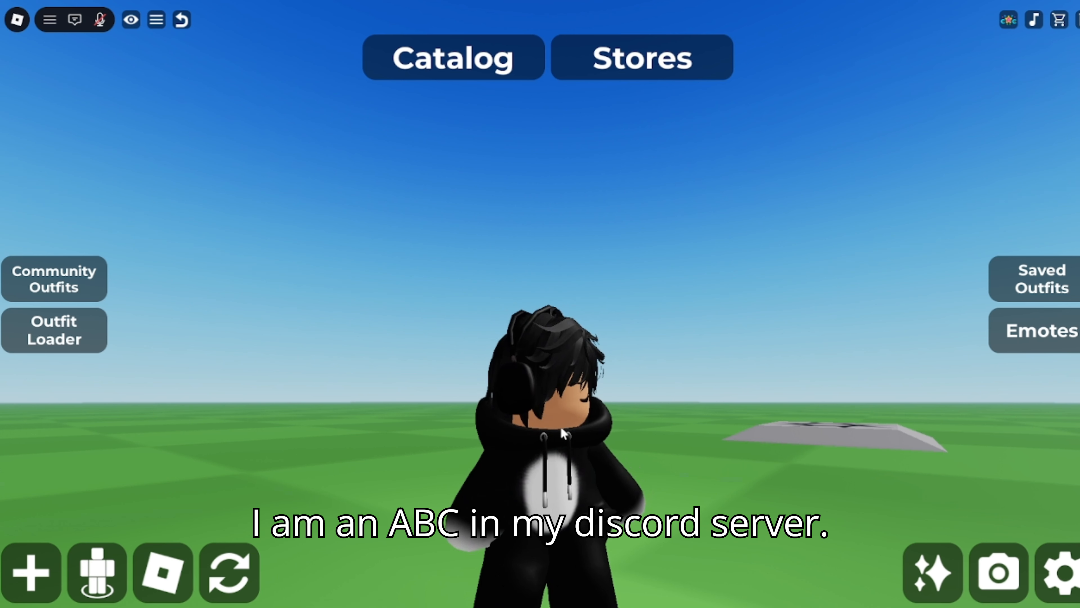
- Zoom and tilt the Roblox camera in close on the avatar's face
scroll(555, 508, "up", 2)
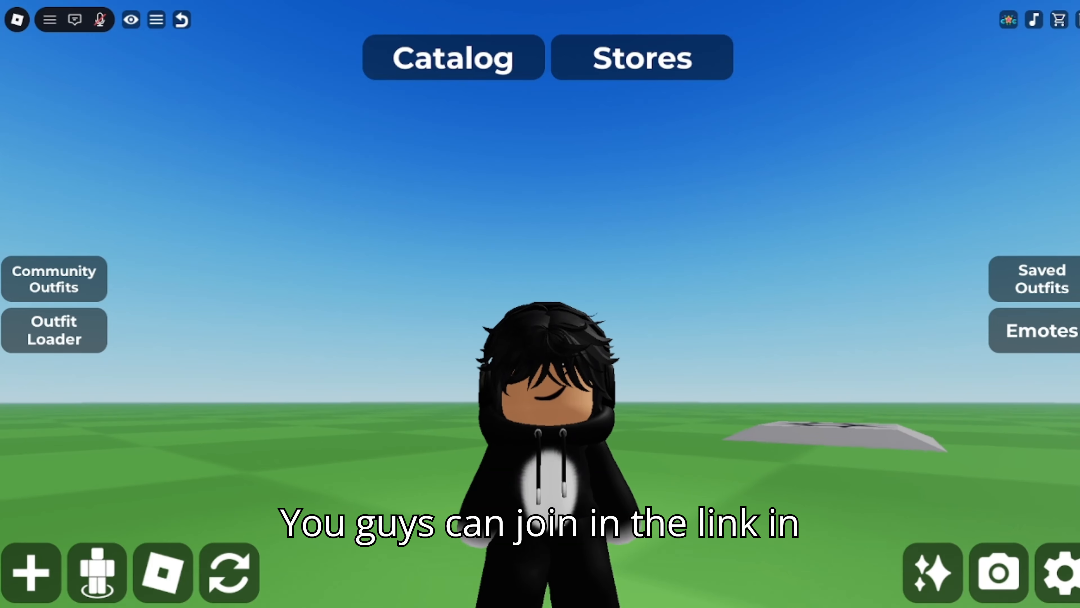
scroll(539, 480, "up", 1)
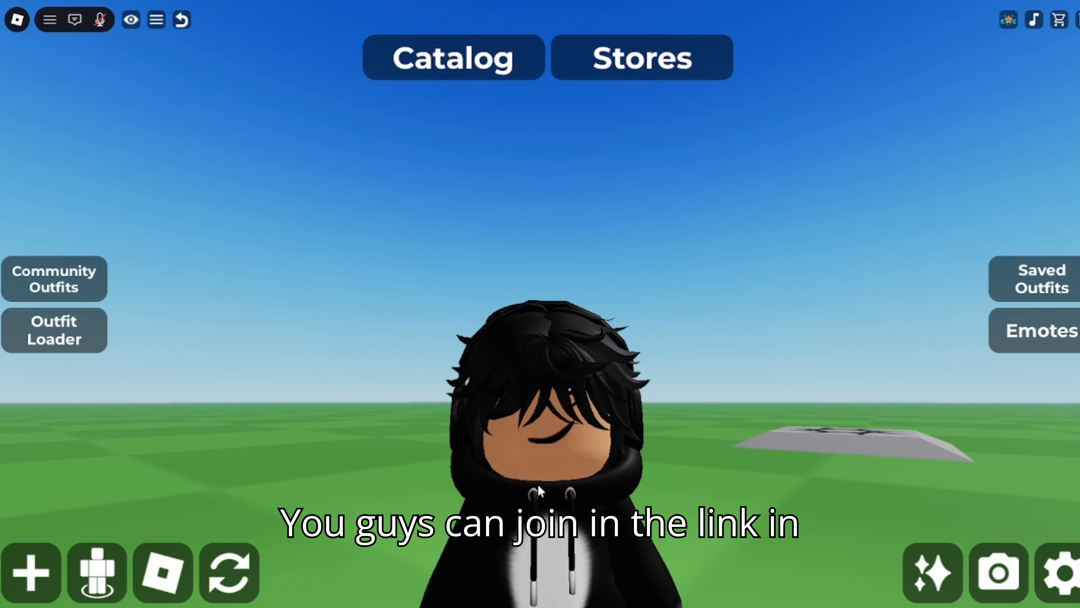
left_click_drag(541, 486, 550, 443)
scroll(550, 443, "up", 2)
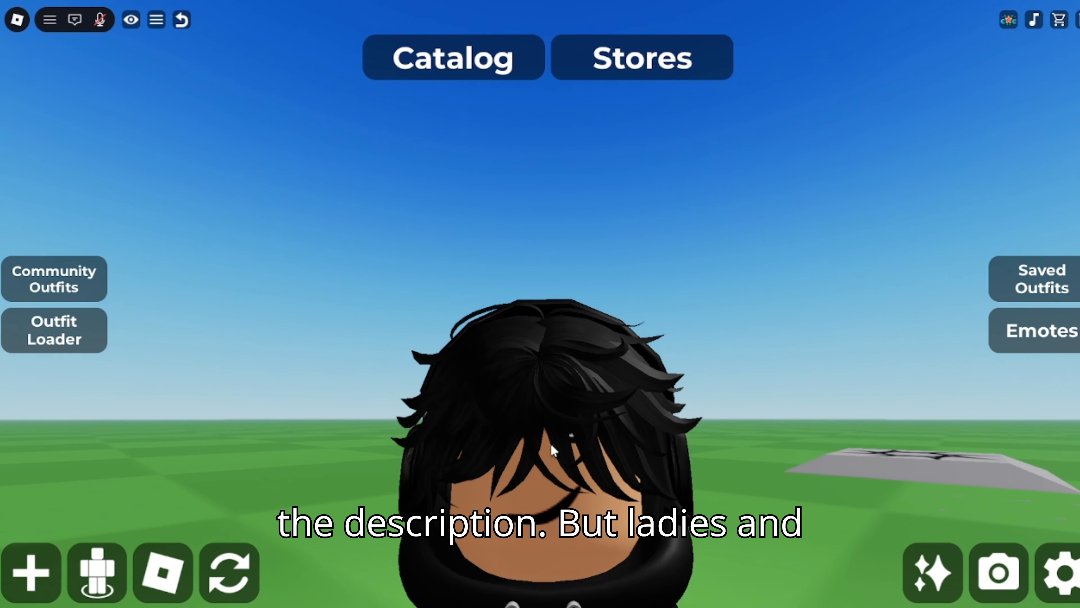
scroll(550, 443, "down", 2)
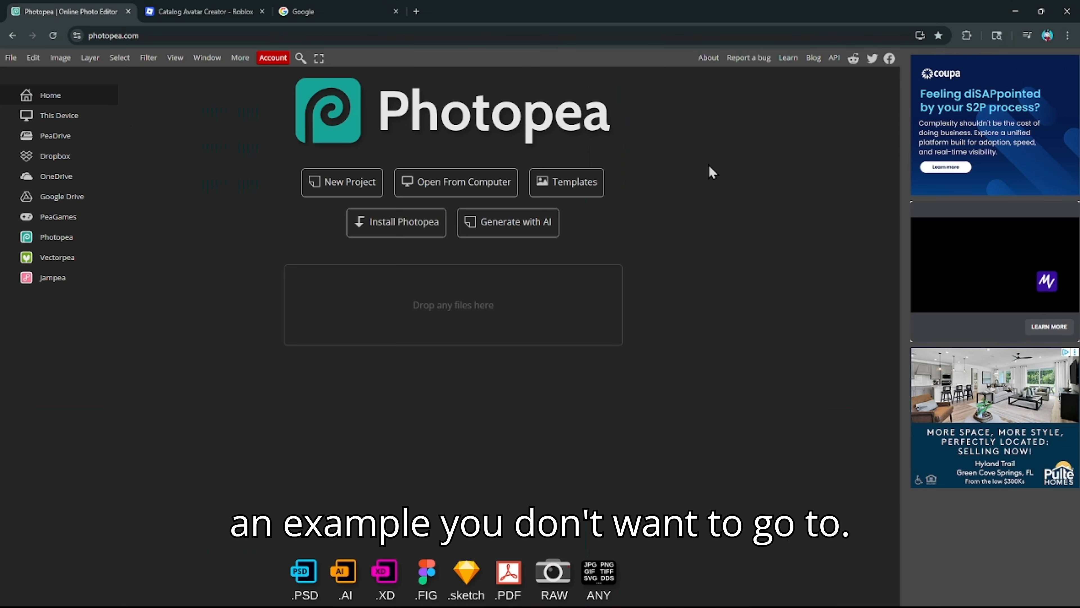
- Open the 'YouTube banner sizes' template from Photopea's Youtube templates
left_click(557, 183)
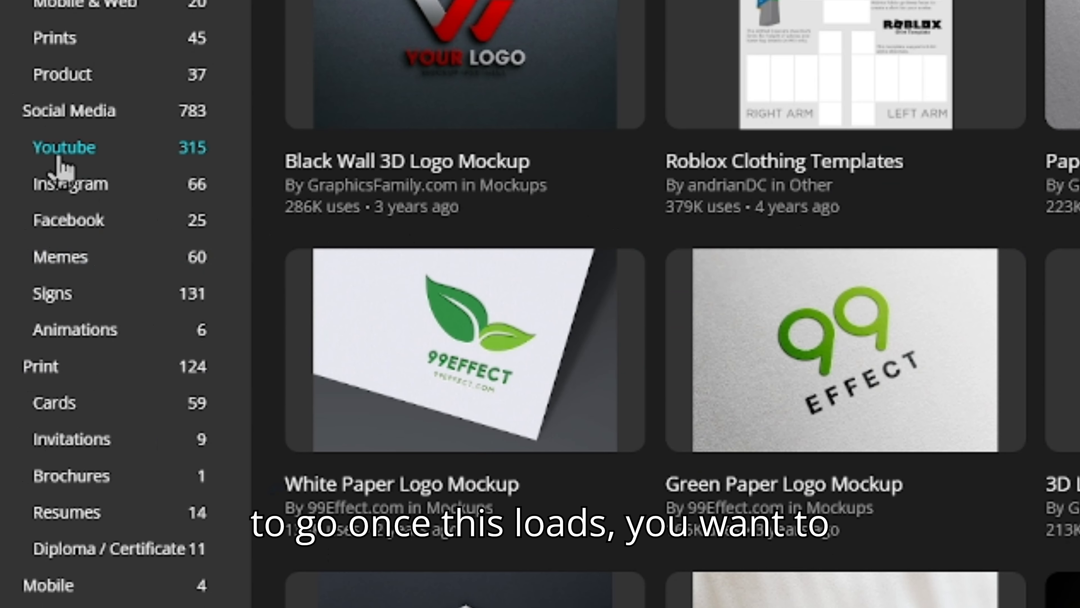
left_click(59, 157)
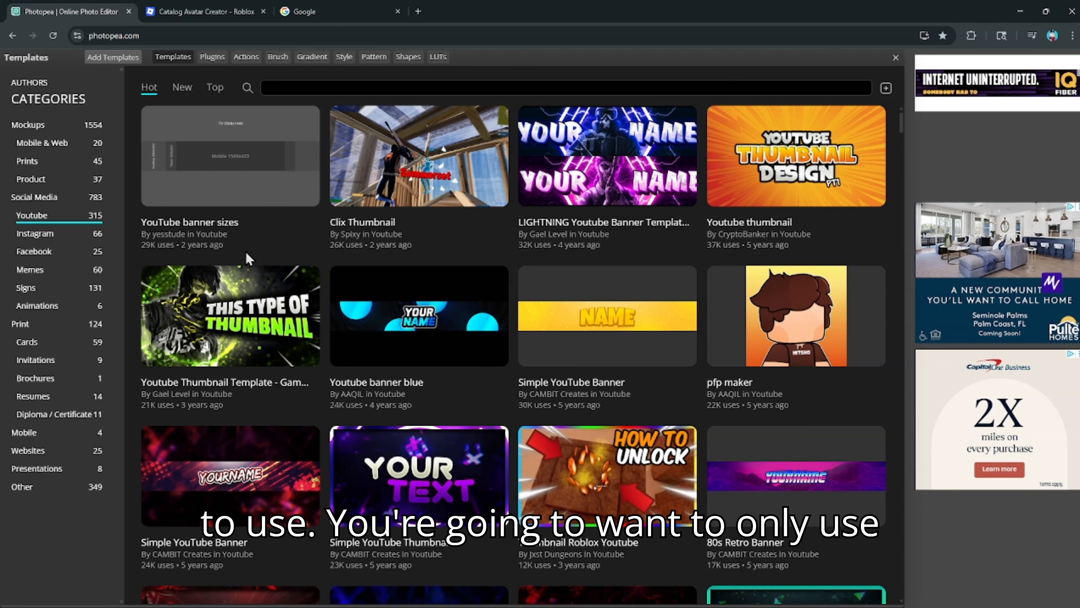
left_click(232, 171)
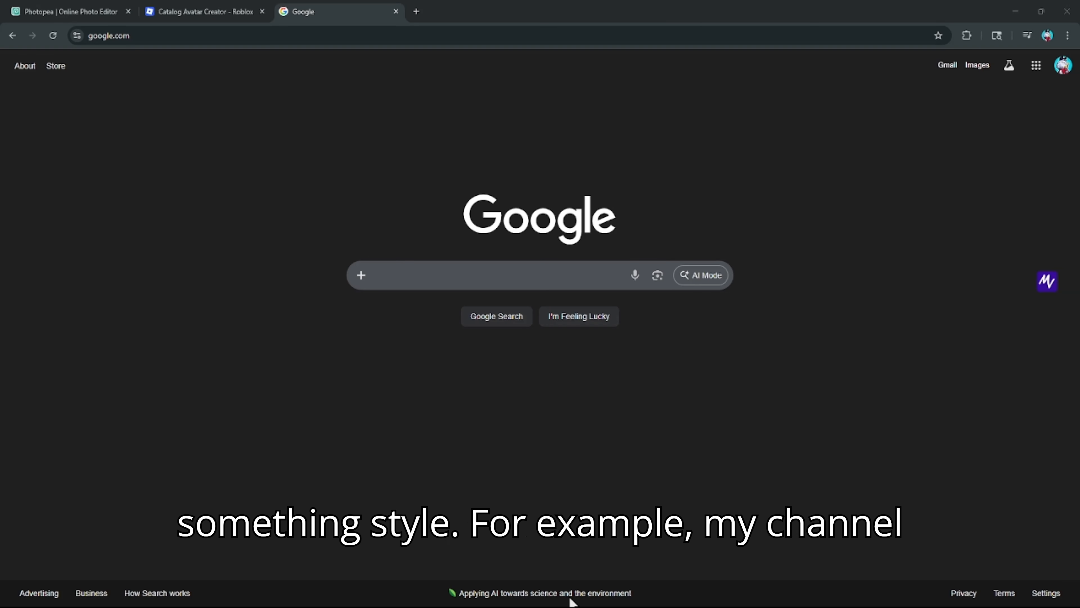
- Return from Google to the Photopea tab holding the pasted purple pixel-art room picture
left_click(189, 11)
left_click(117, 12)
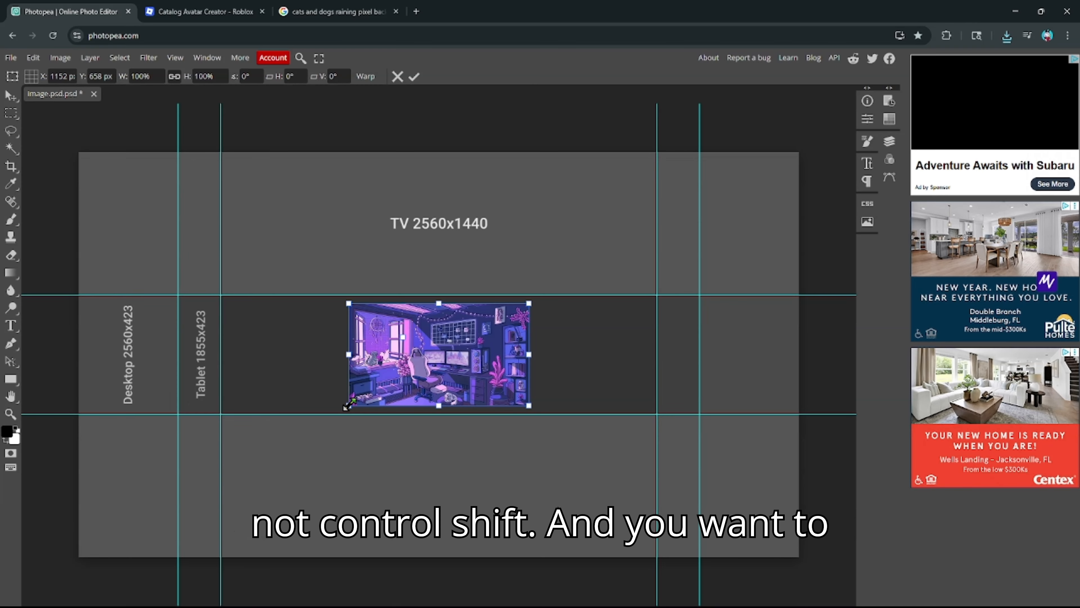
- Cancel the distorted stretch and enlarge the room picture proportionally with Edit > Transform > Scale
left_click_drag(345, 406, 203, 532)
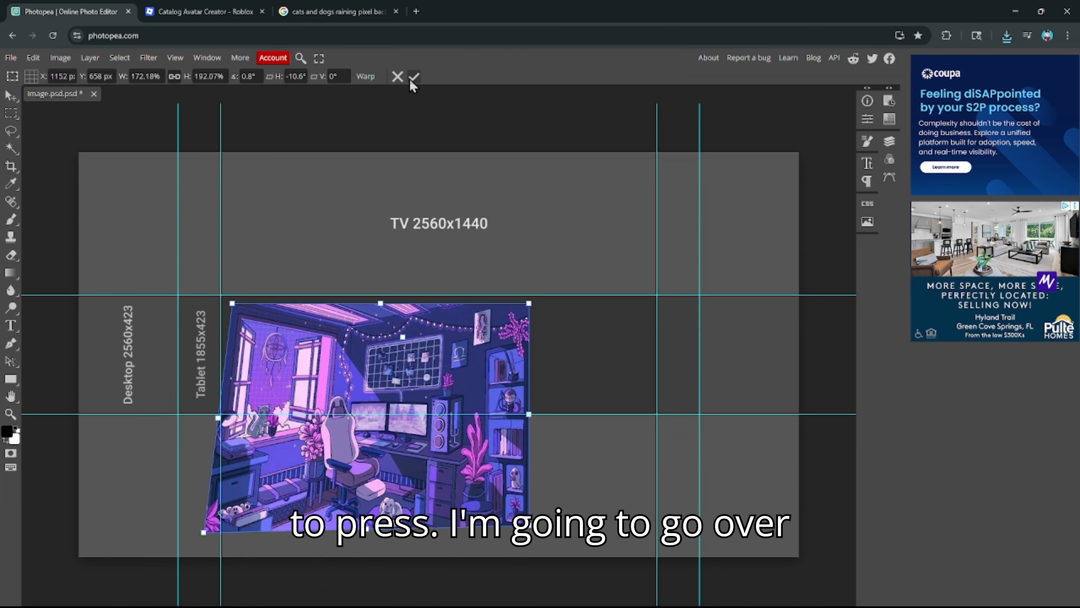
left_click(398, 76)
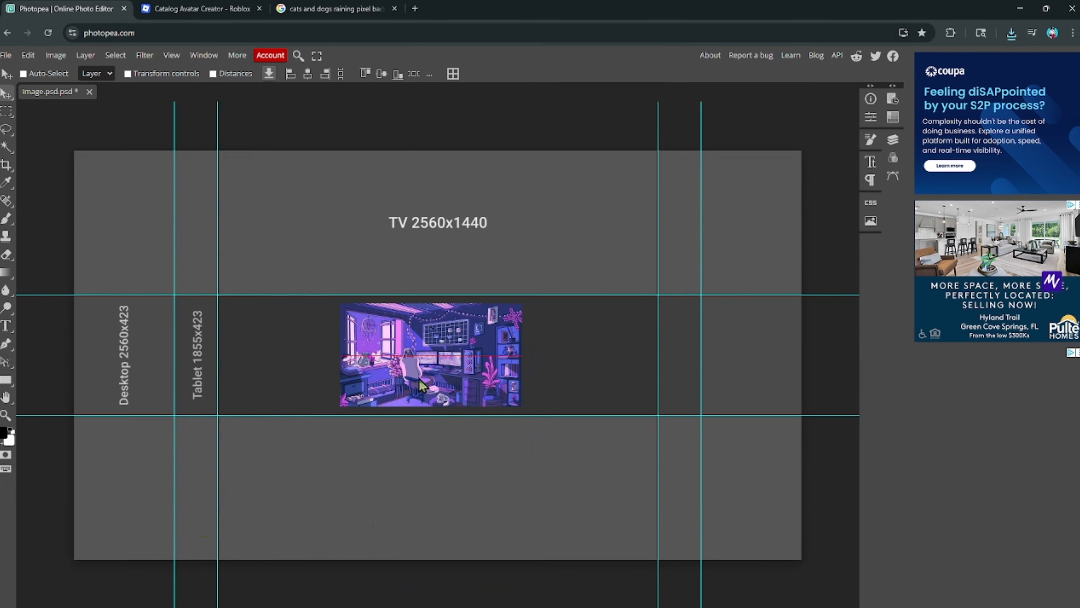
left_click(32, 58)
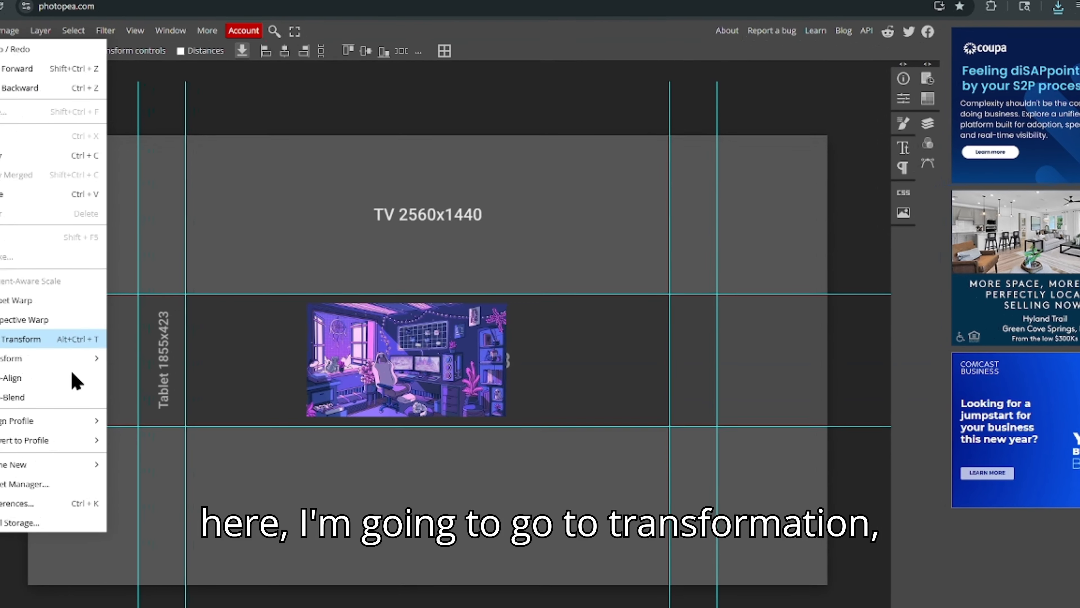
mouse_move(53, 357)
left_click(161, 383)
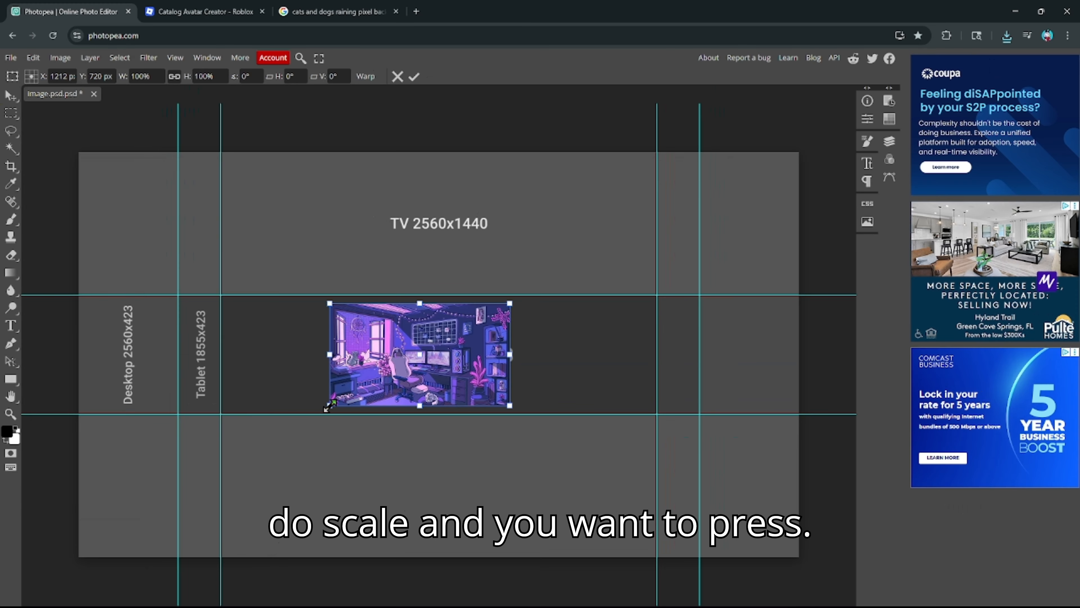
left_click_drag(326, 408, 71, 561)
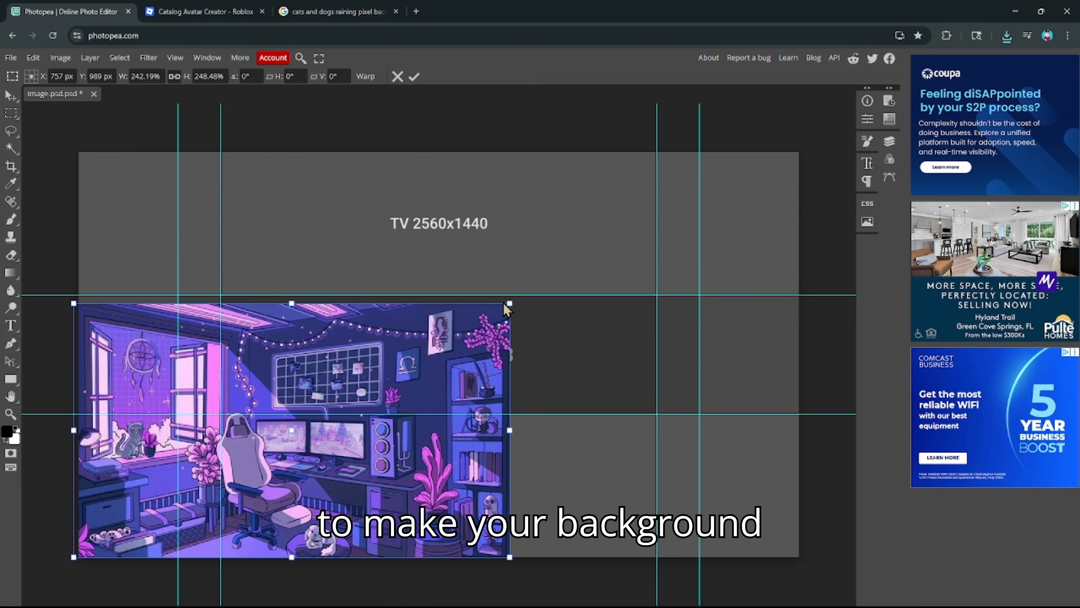
left_click_drag(507, 301, 785, 157)
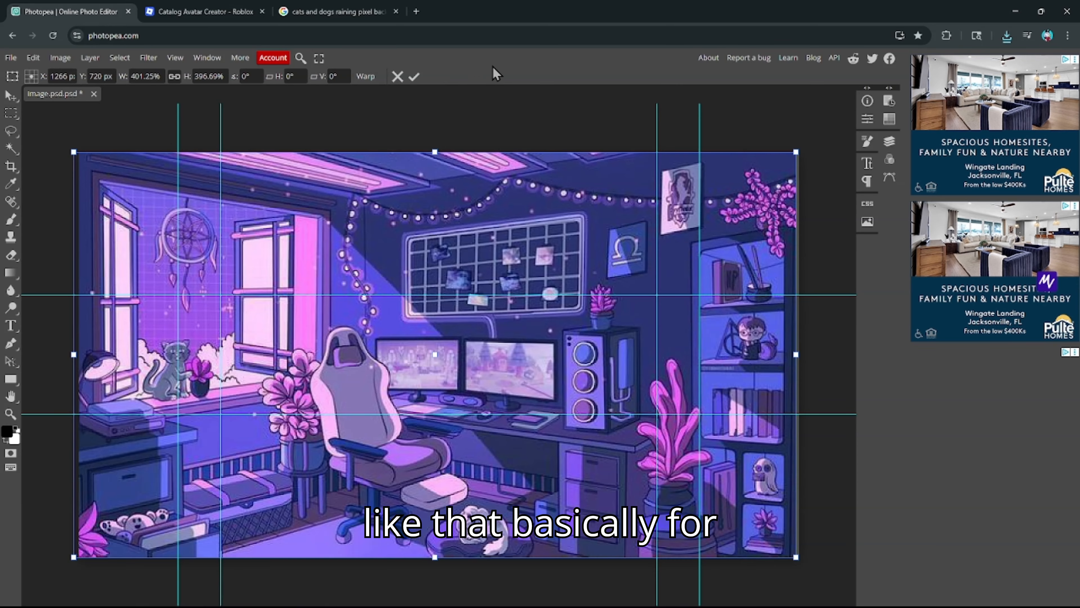
left_click(414, 77)
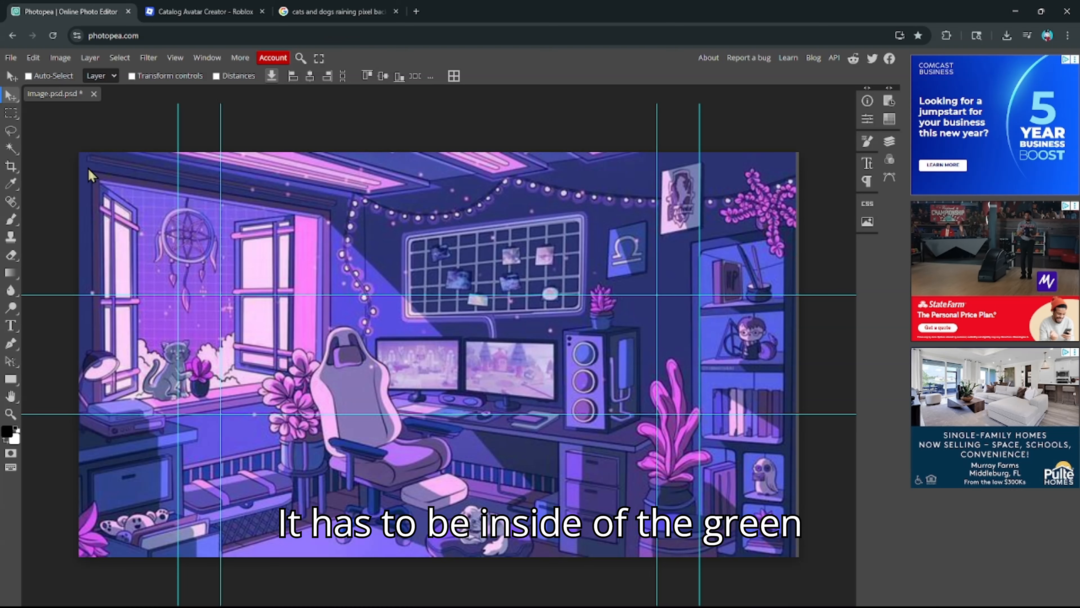
- Rescale and reposition the room picture until it covers the whole banner canvas
left_click(33, 57)
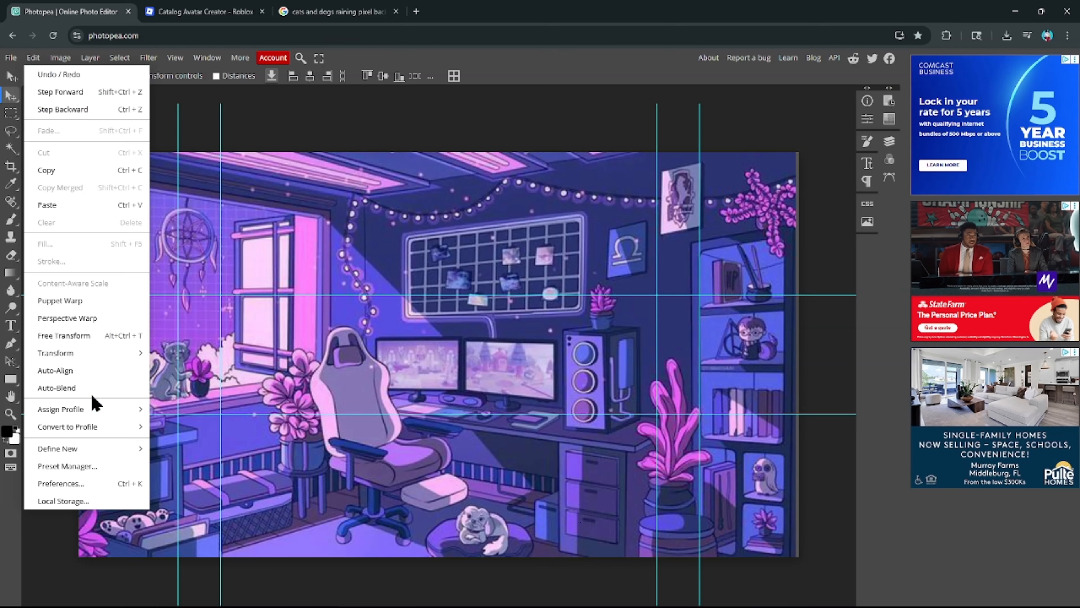
mouse_move(111, 356)
left_click(174, 375)
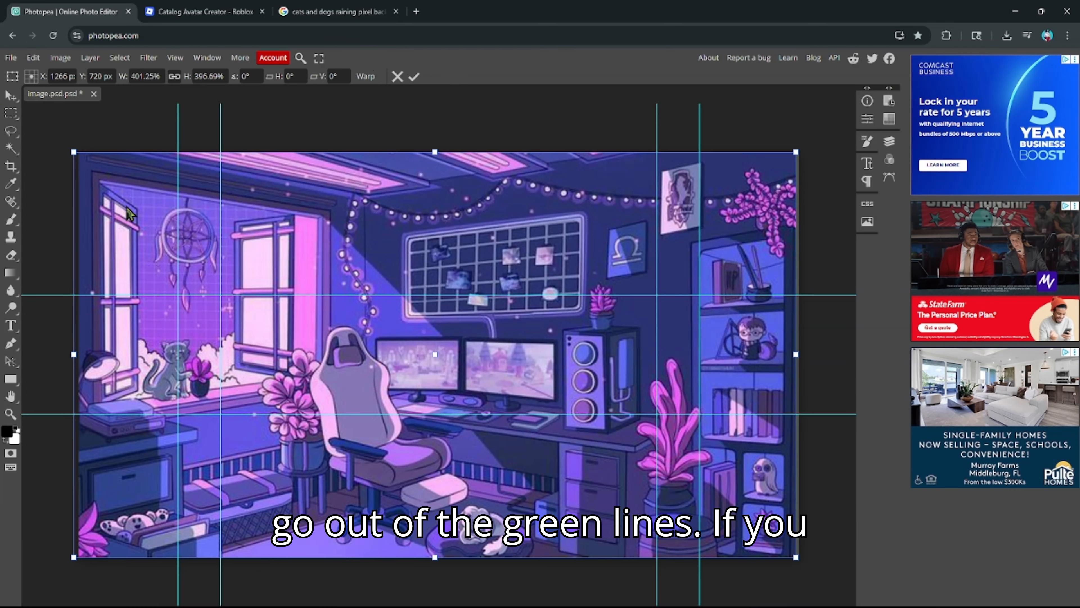
left_click_drag(92, 172, 279, 309)
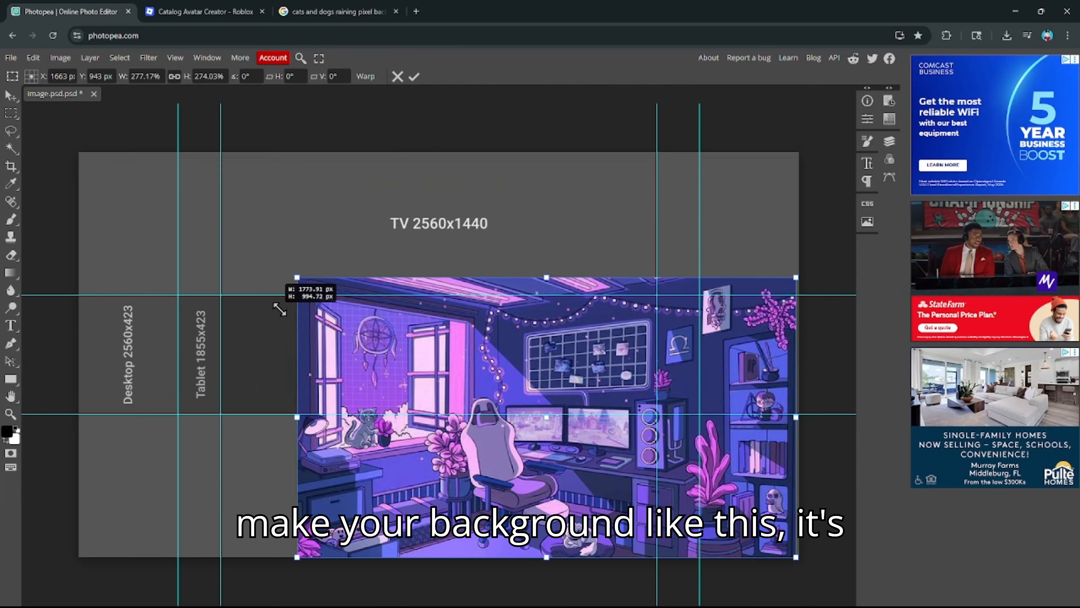
left_click_drag(510, 392, 404, 305)
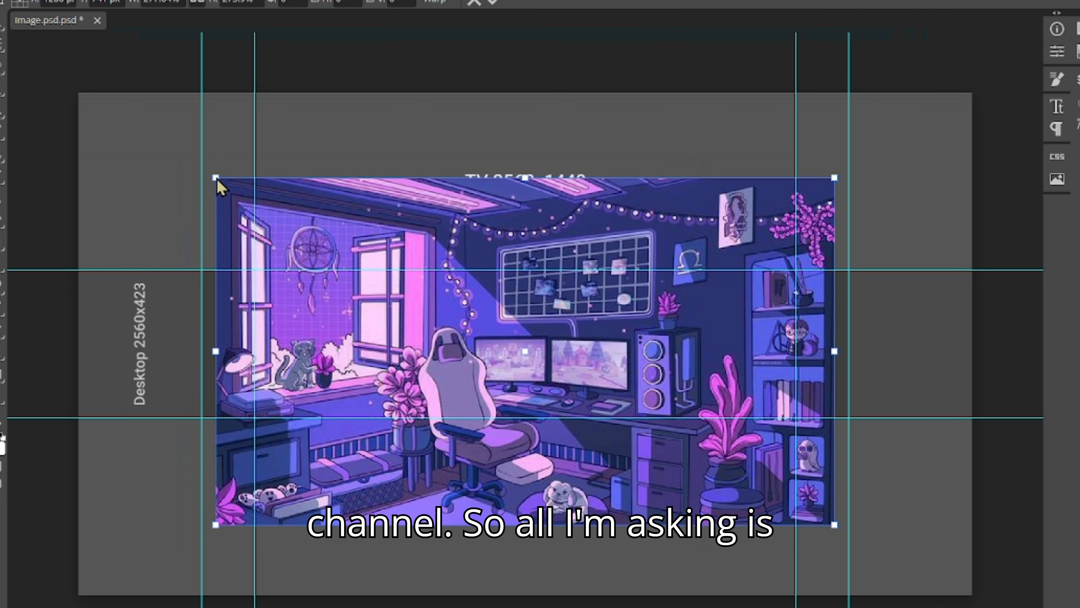
left_click_drag(212, 174, 63, 103)
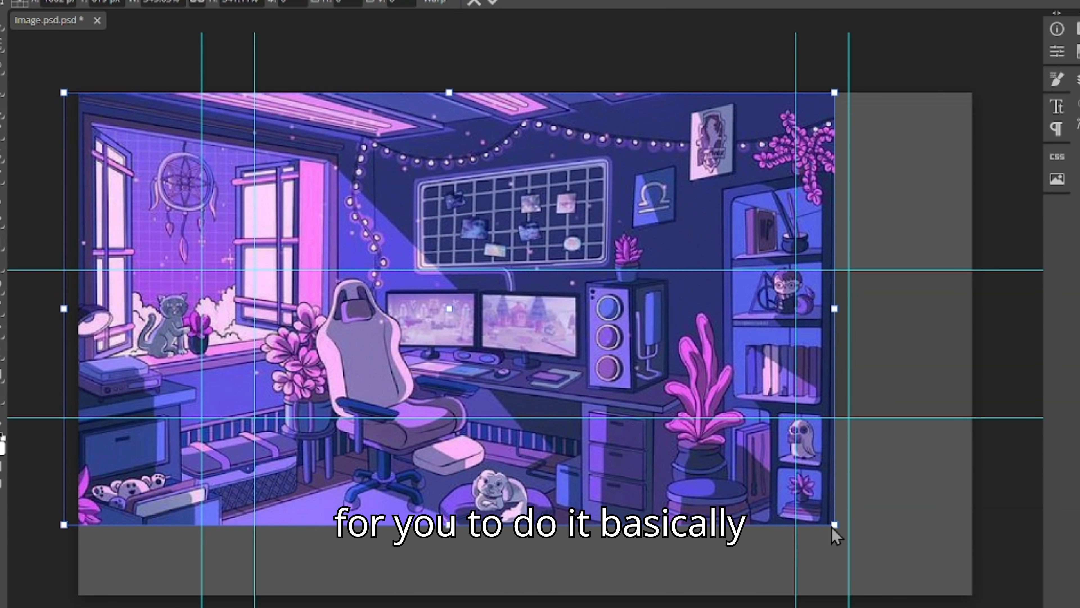
left_click_drag(836, 529, 973, 601)
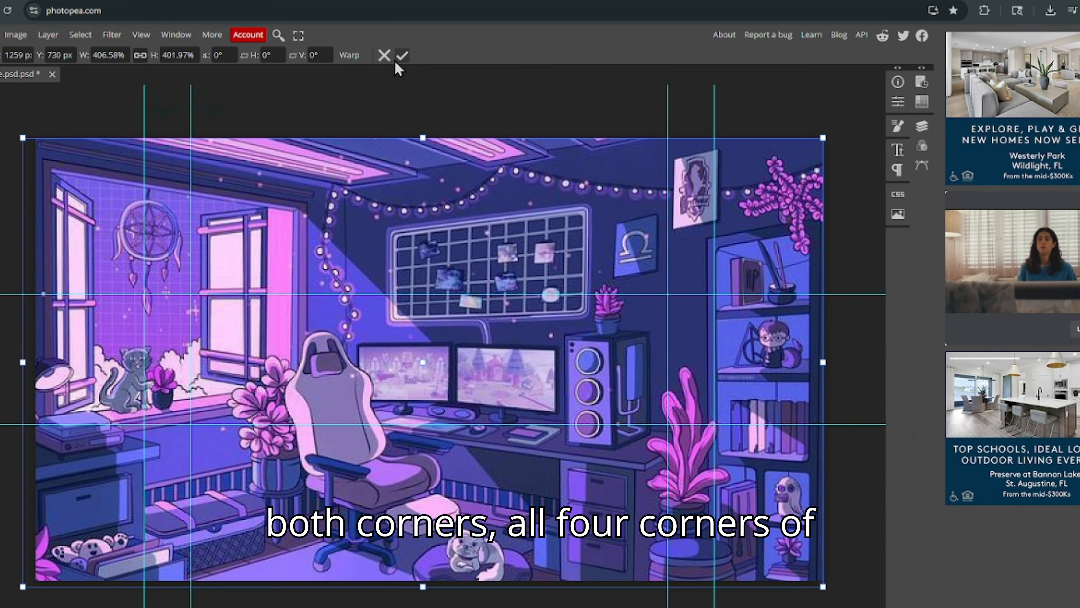
left_click(408, 67)
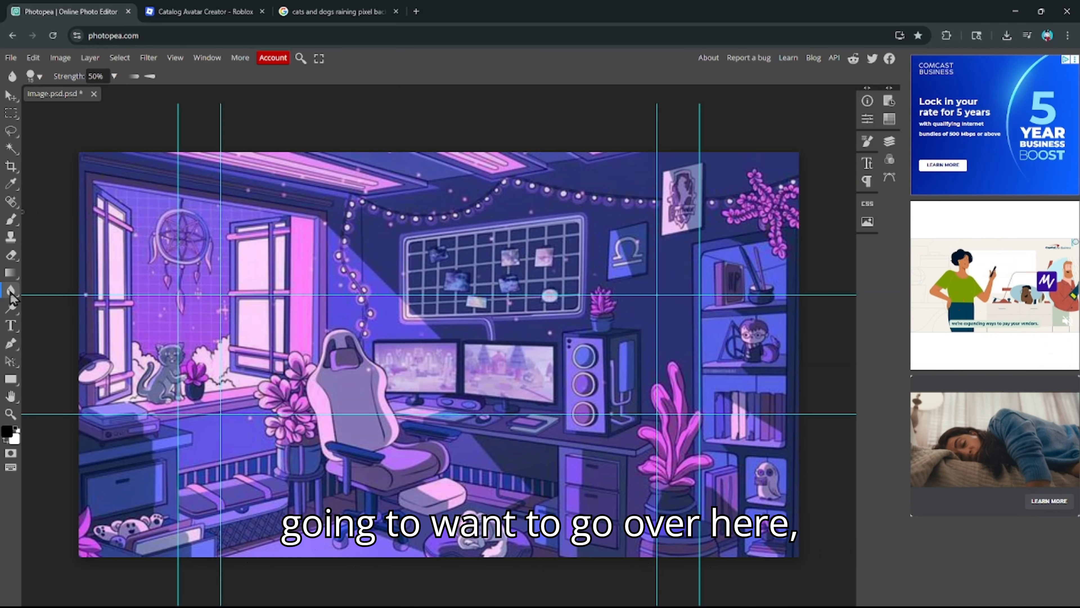
- Set the Blur brush to 466 px and rasterize the room smart object to start blurring
left_click(40, 77)
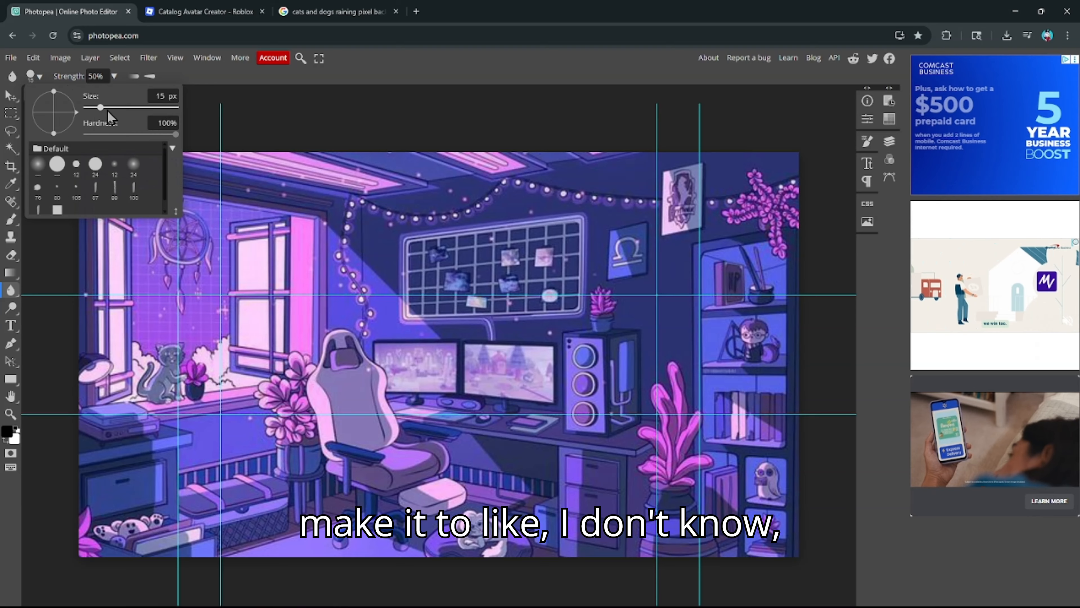
mouse_move(103, 97)
left_mouse_down()
mouse_move(121, 113)
mouse_move(168, 108)
left_mouse_up()
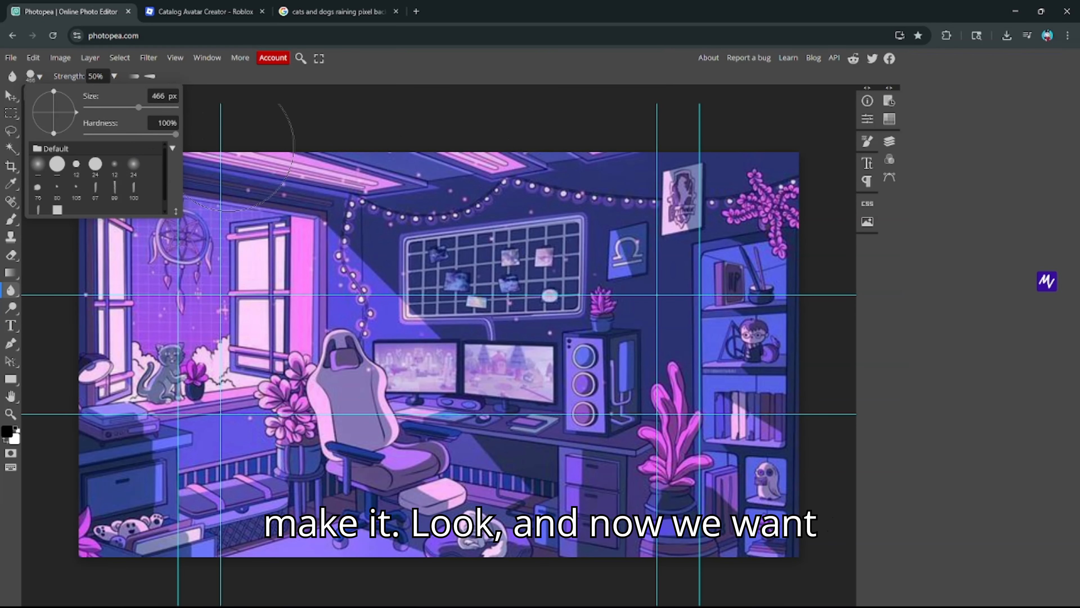
left_click(367, 228)
left_click(438, 131)
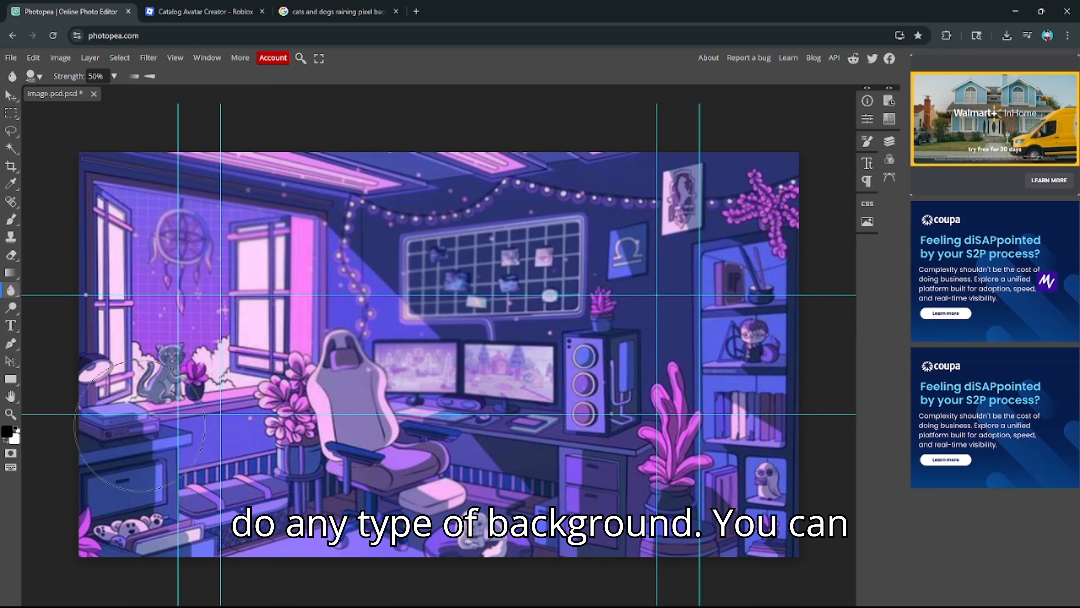
left_click(39, 77)
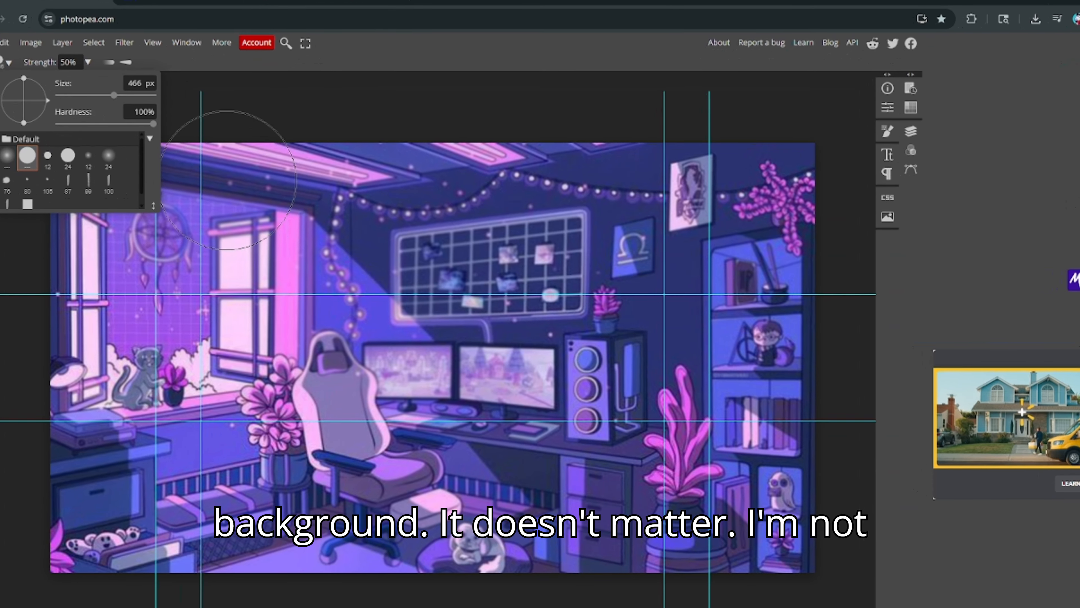
left_click(228, 180)
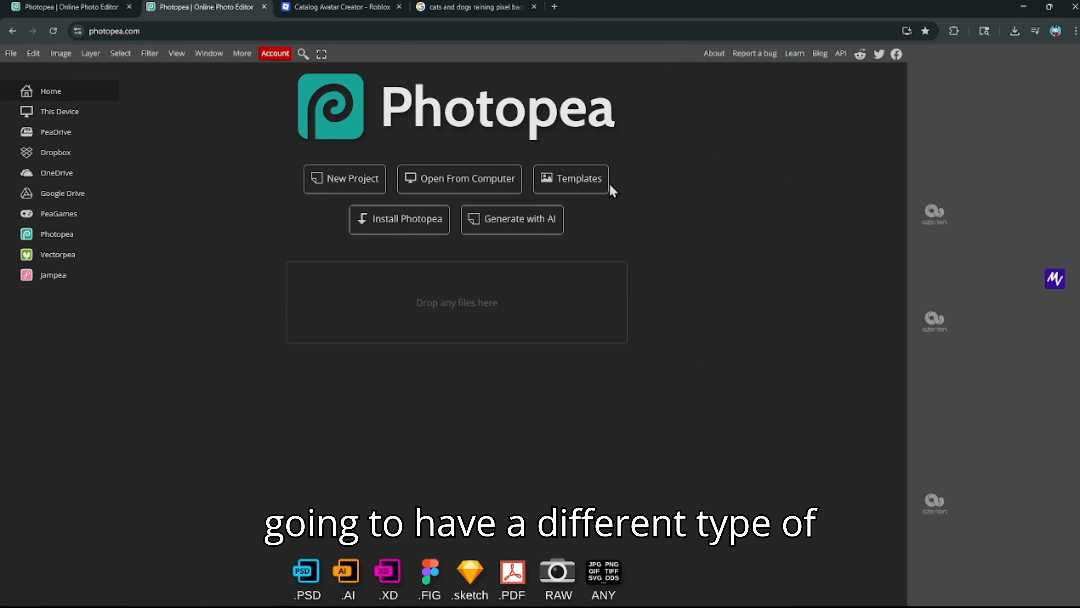
- Open Photopea's Templates gallery and scroll through the Hot templates like logo mockups
left_click(594, 188)
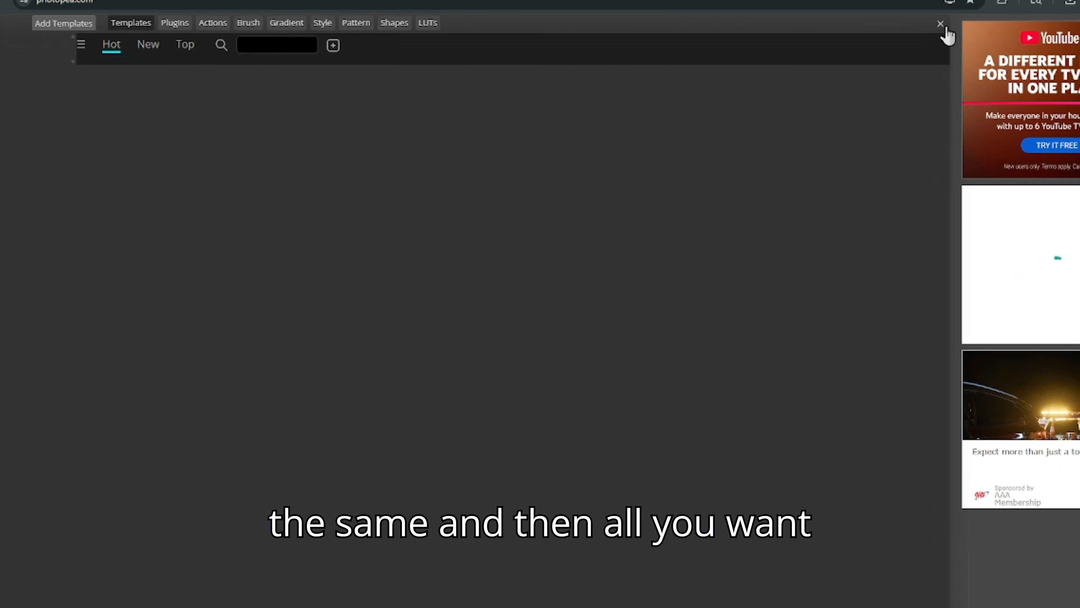
left_click(923, 37)
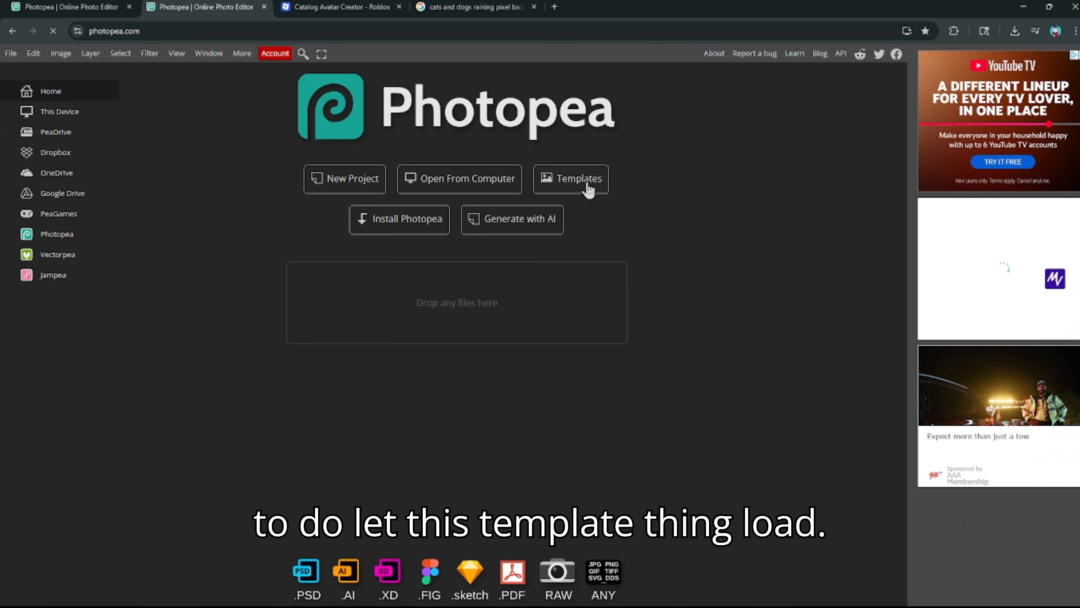
left_click(589, 187)
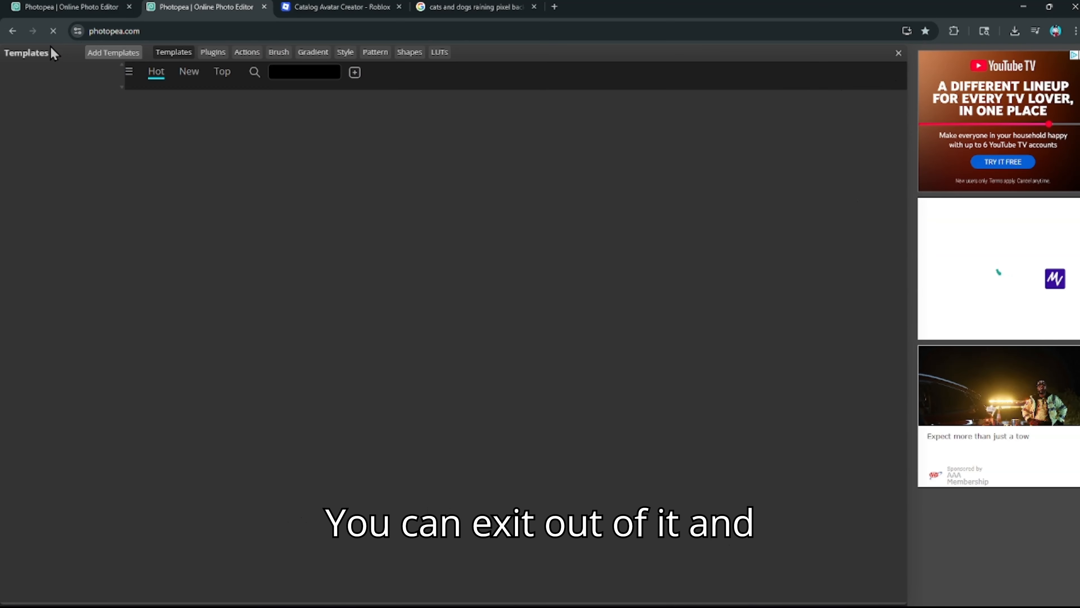
left_click(899, 53)
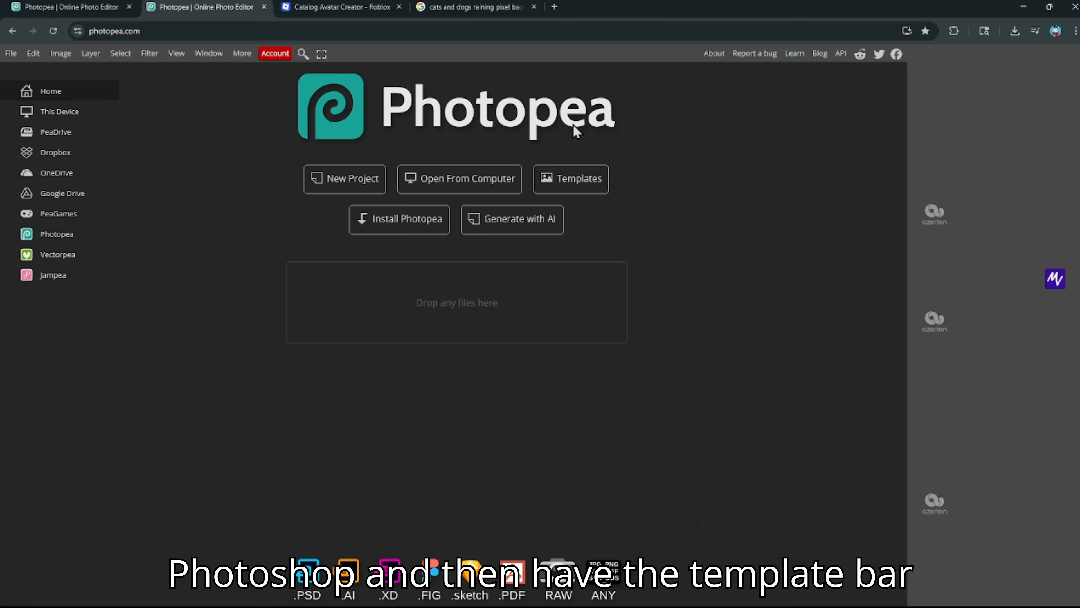
left_click(569, 179)
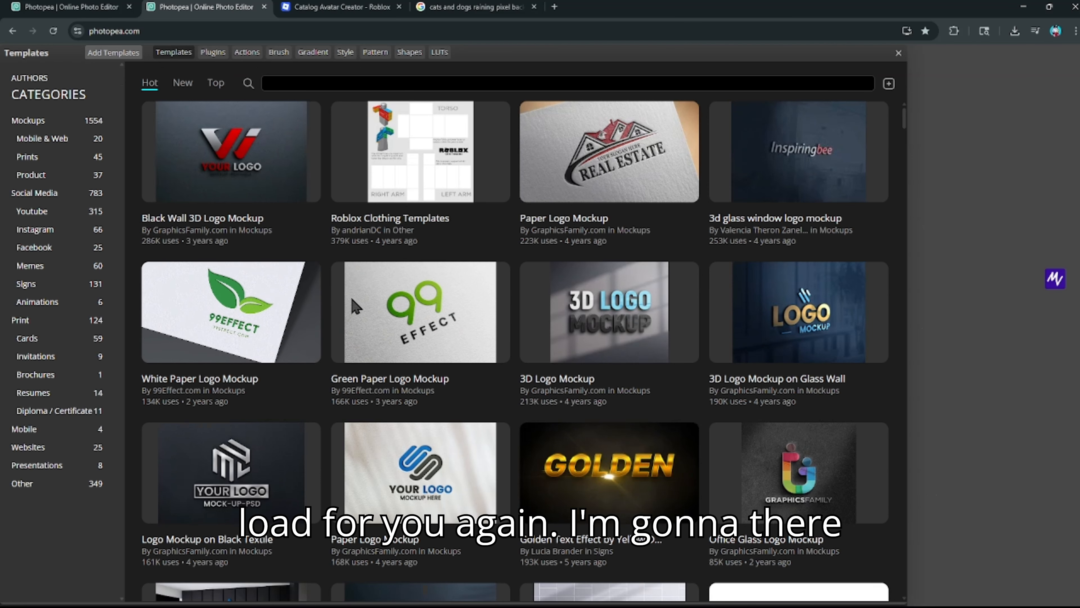
scroll(512, 299, "down", 3)
scroll(487, 239, "up", 3)
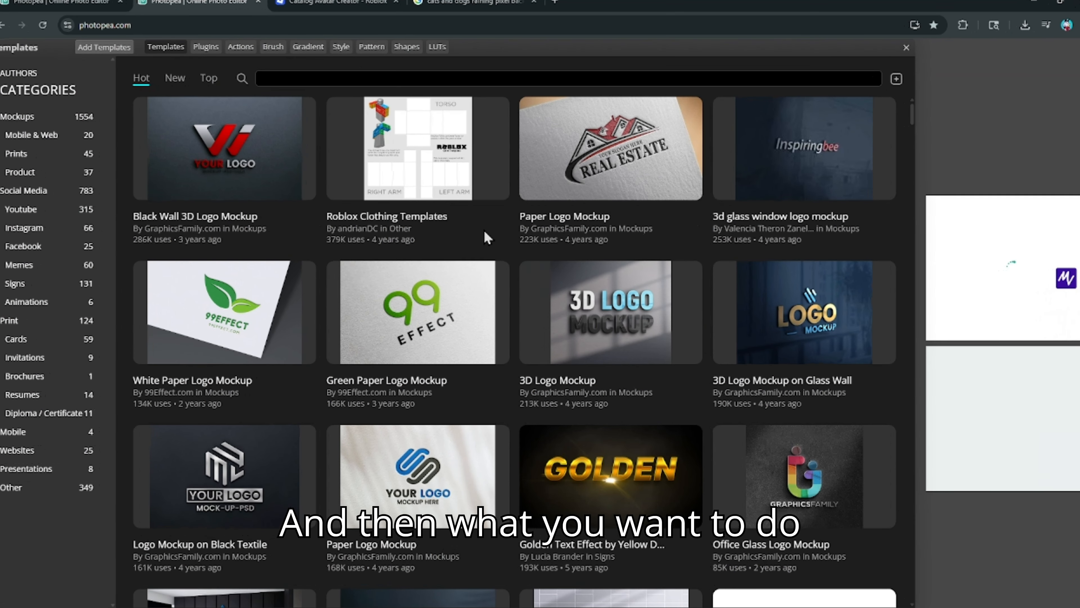
scroll(487, 239, "down", 10)
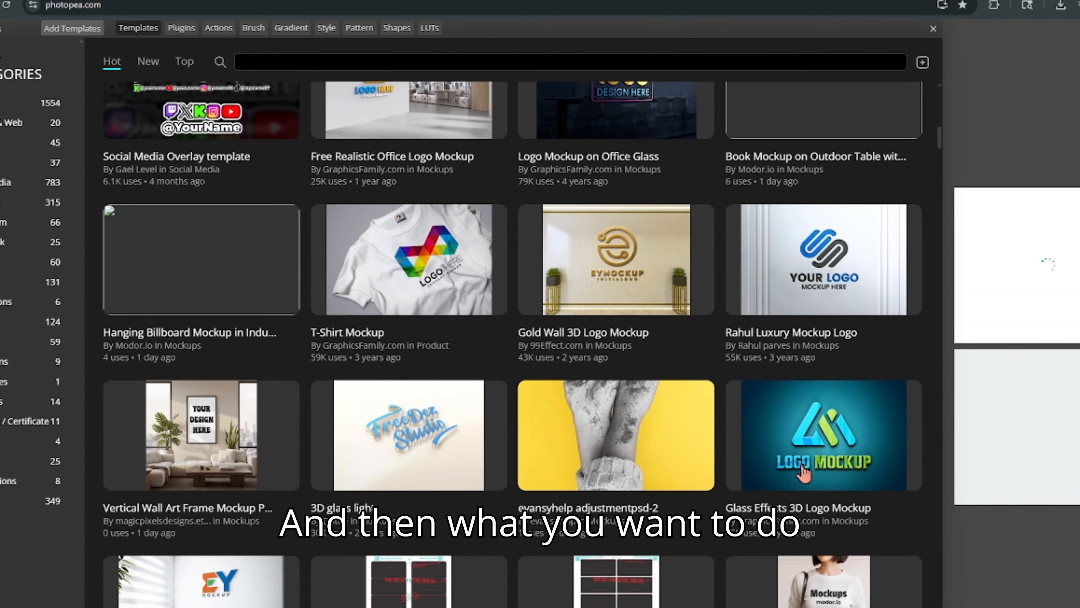
scroll(752, 412, "up", 5)
scroll(766, 425, "up", 8)
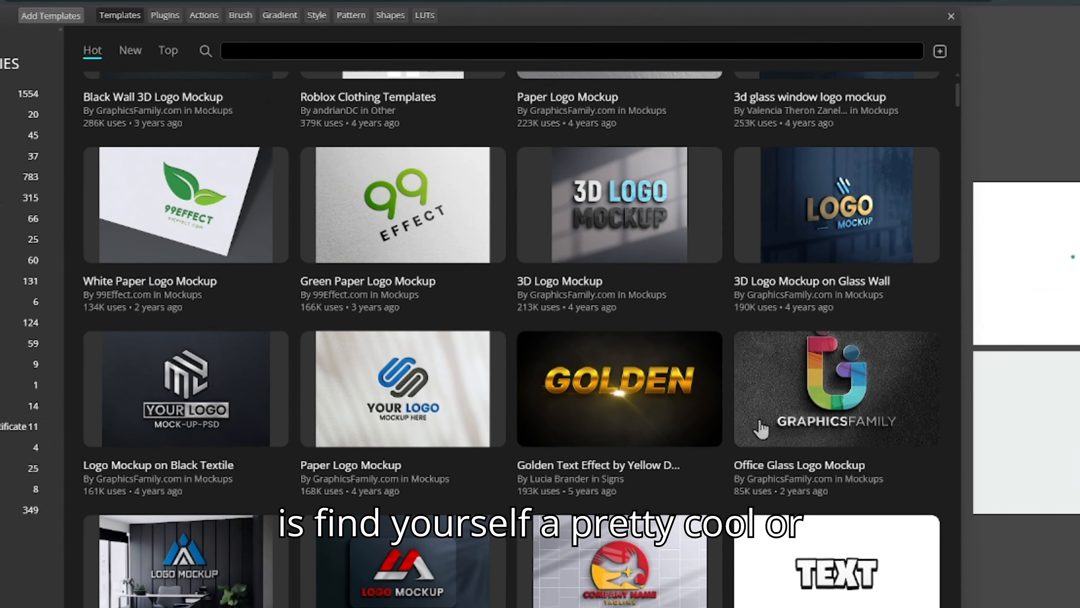
scroll(791, 477, "down", 2)
scroll(765, 469, "up", 4)
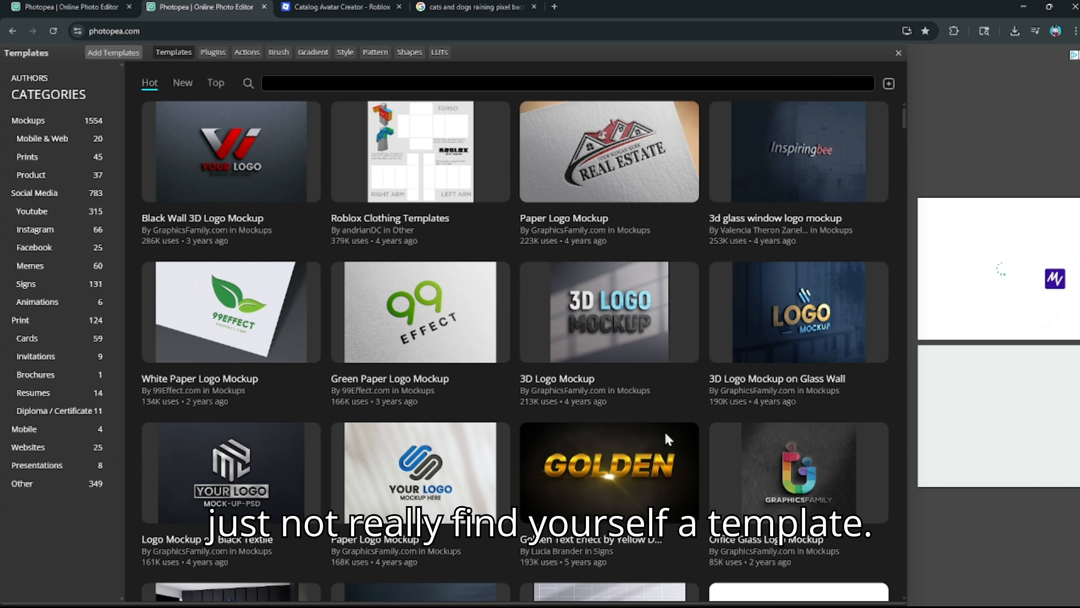
scroll(805, 604, "down", 2)
scroll(757, 553, "down", 1)
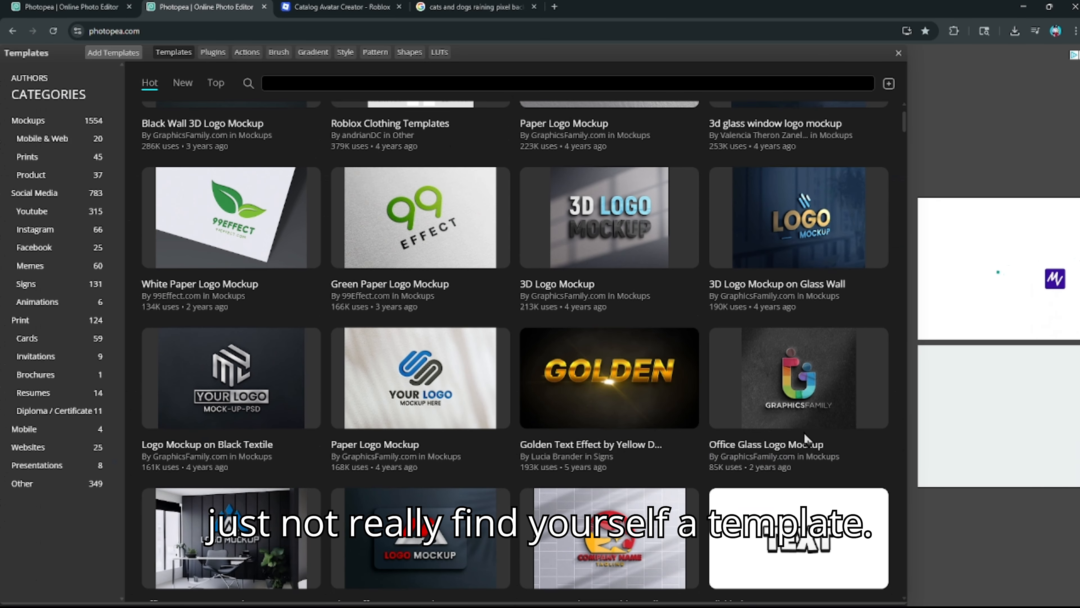
- Create a new blank 1280×720 document from the Youtube Thumbnail preset
left_click(898, 53)
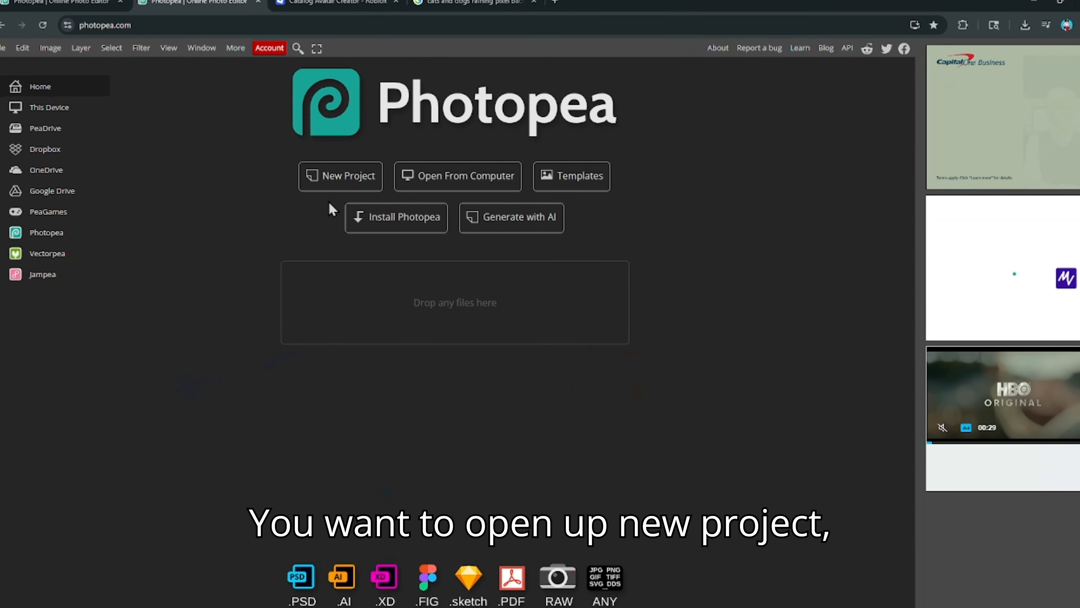
left_click(335, 172)
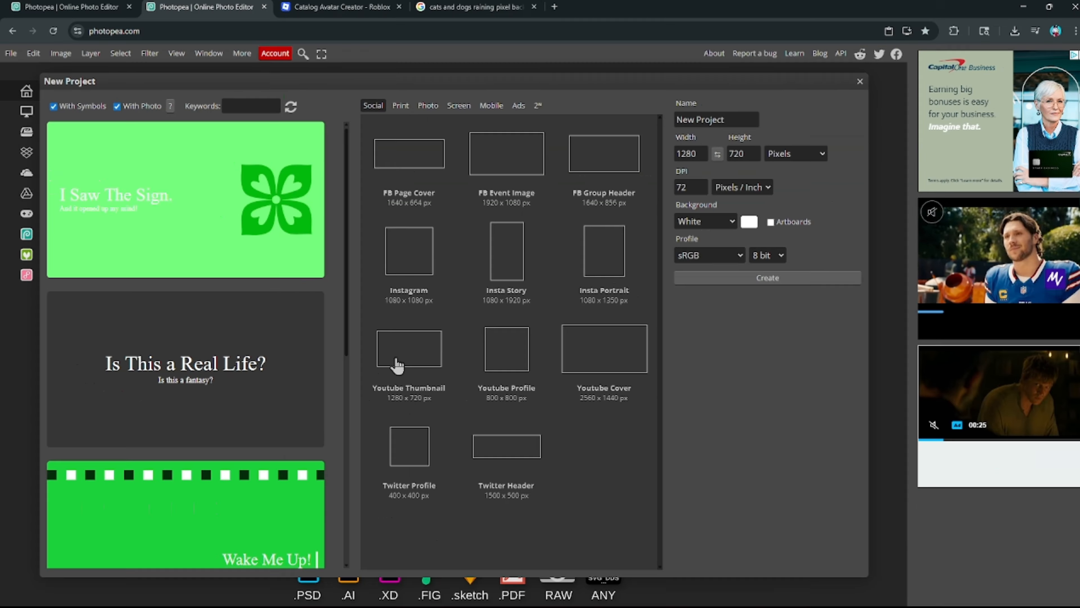
left_click(377, 376)
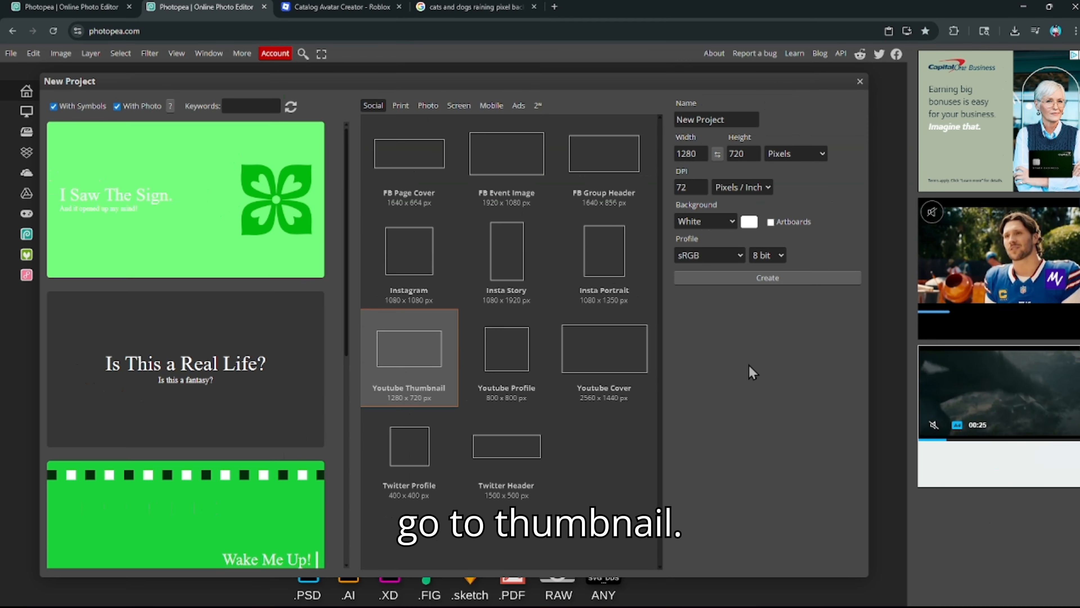
left_click(742, 277)
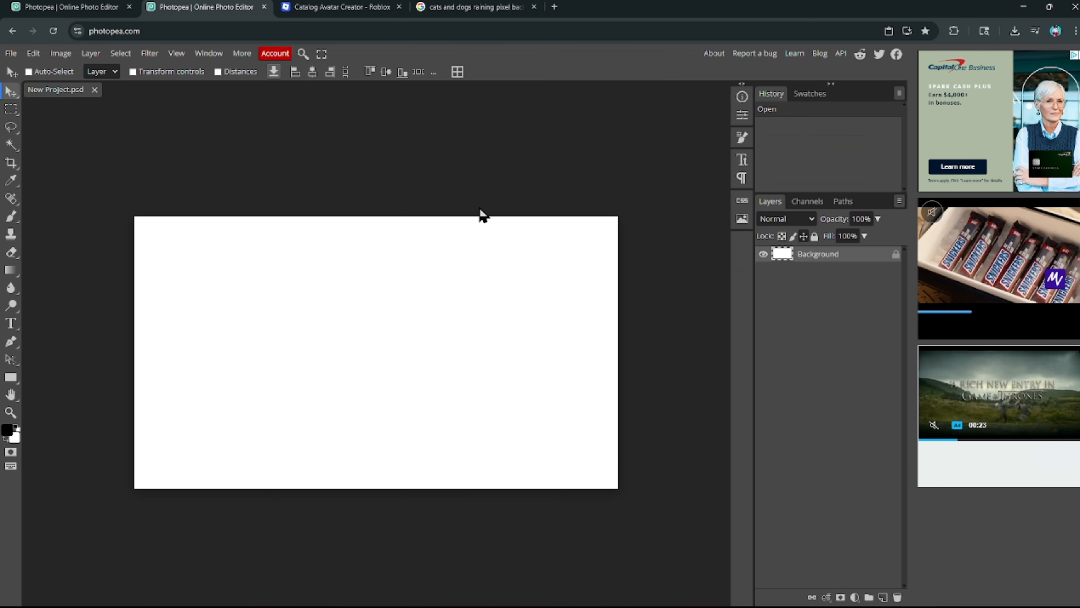
left_click(167, 147)
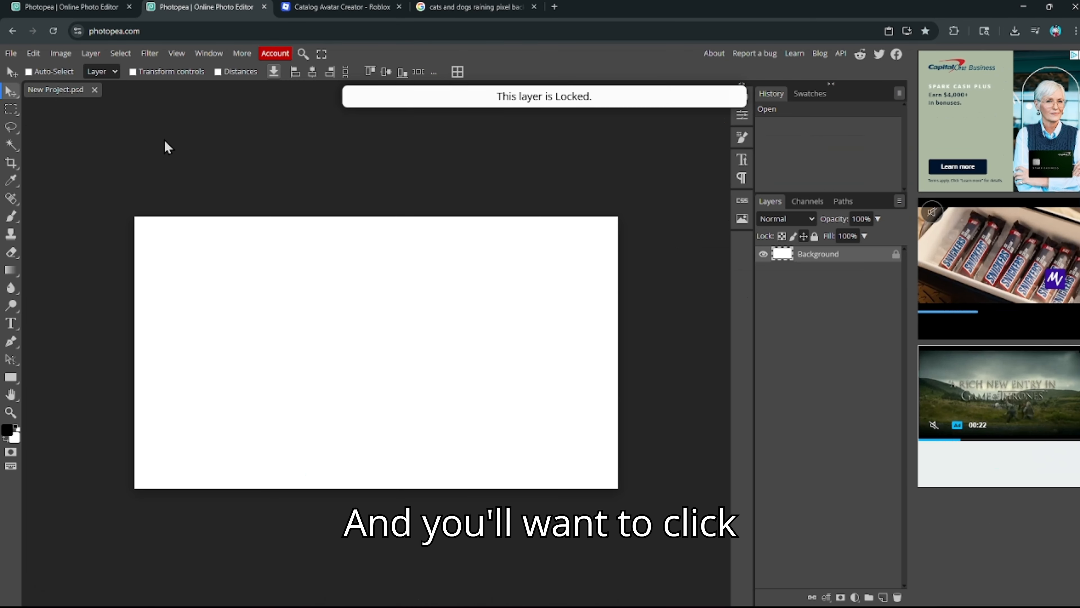
- Draw a wide text box across the middle of the canvas, about 1239 px wide
left_click(12, 326)
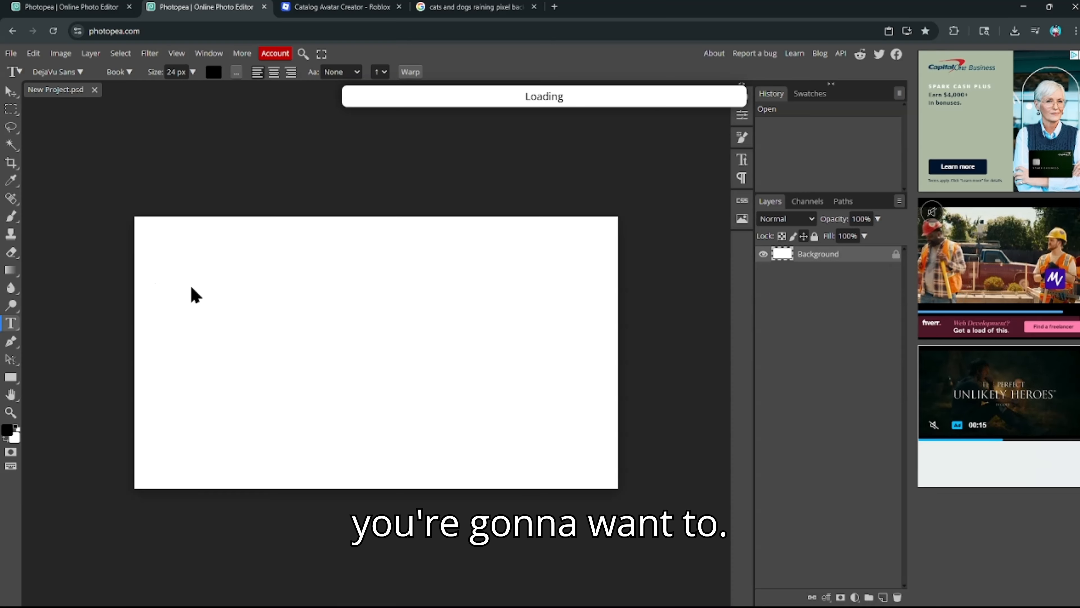
left_click_drag(145, 283, 611, 349)
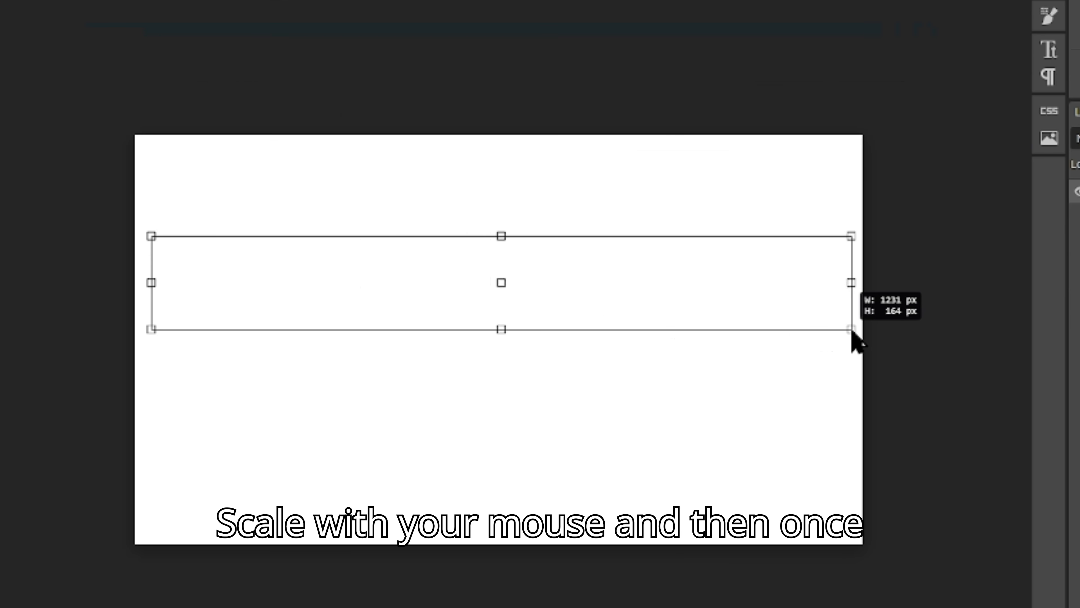
left_click_drag(853, 334, 856, 336)
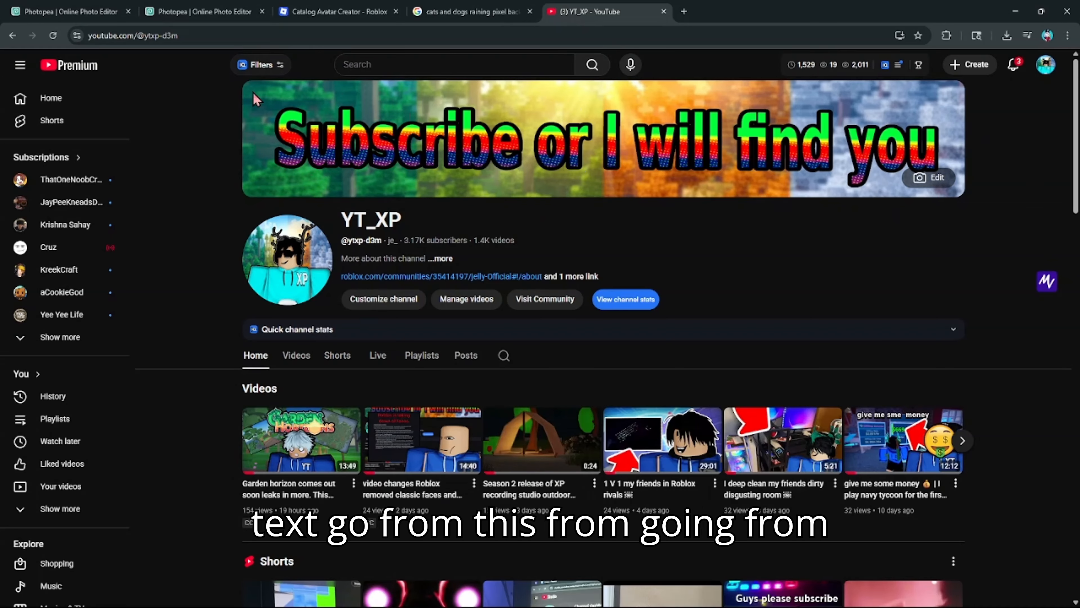
- Compare the Photopea project with the YouTube banner reading 'Subscribe or I will find you'
left_click(205, 6)
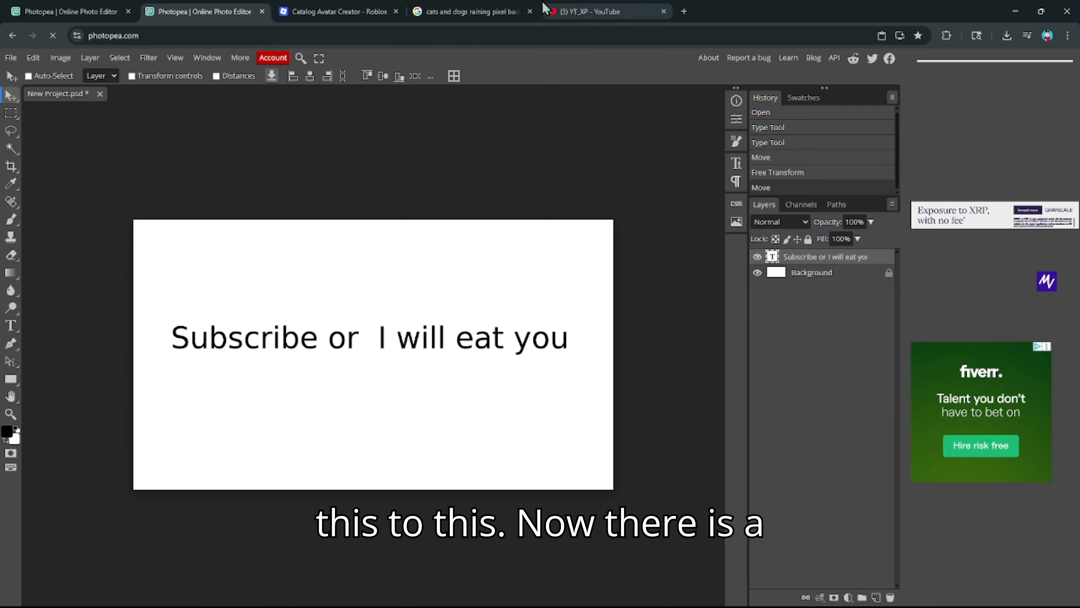
left_click(660, 9)
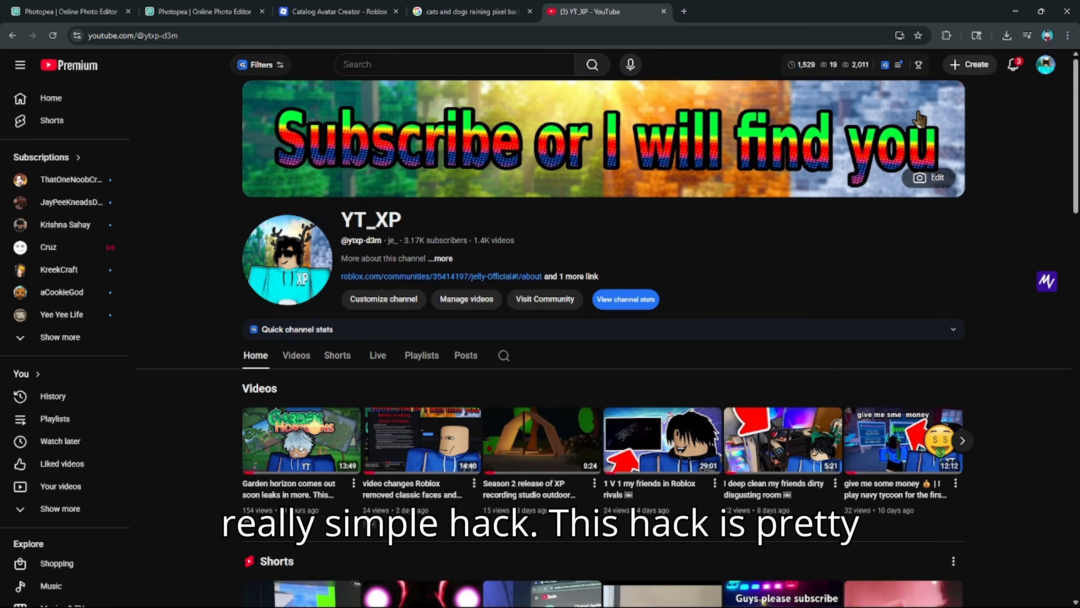
- Apply default Blending Options to the 'Subscribe or I will eat you' text layer
left_click(235, 4)
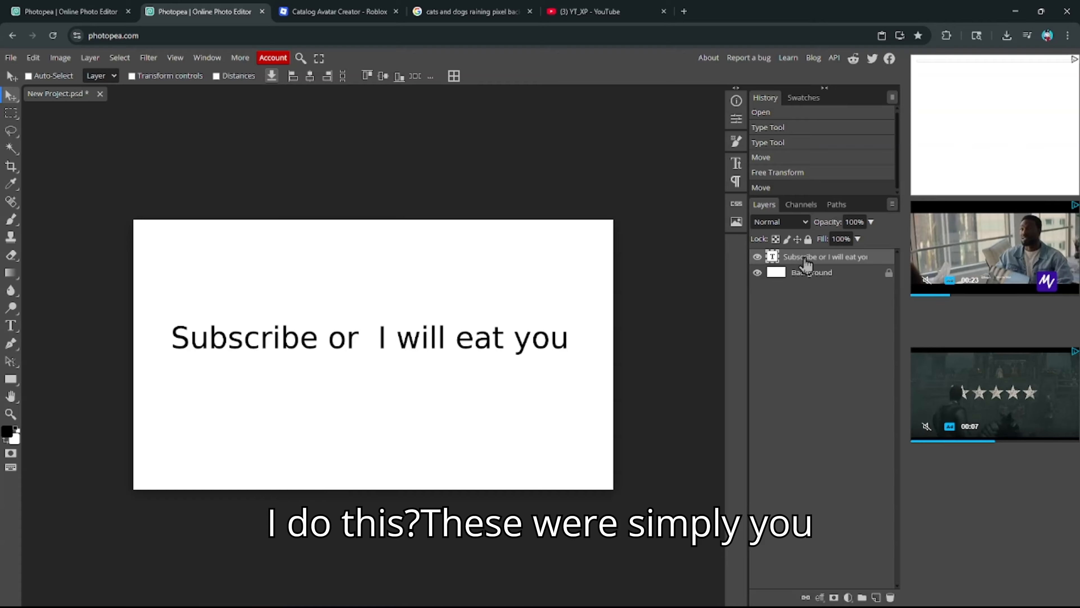
right_click(791, 260)
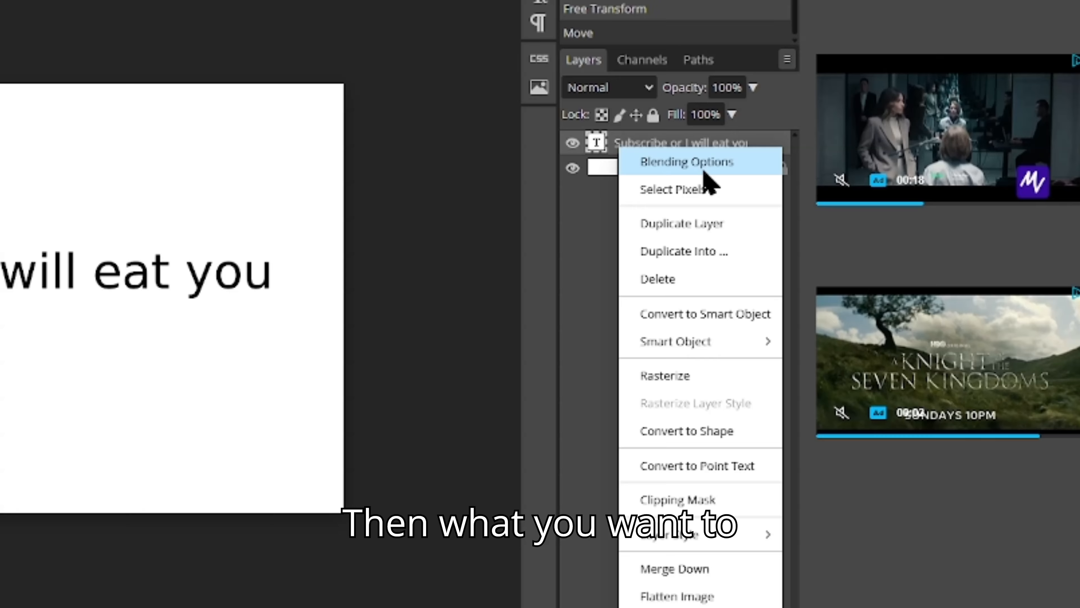
left_click(840, 269)
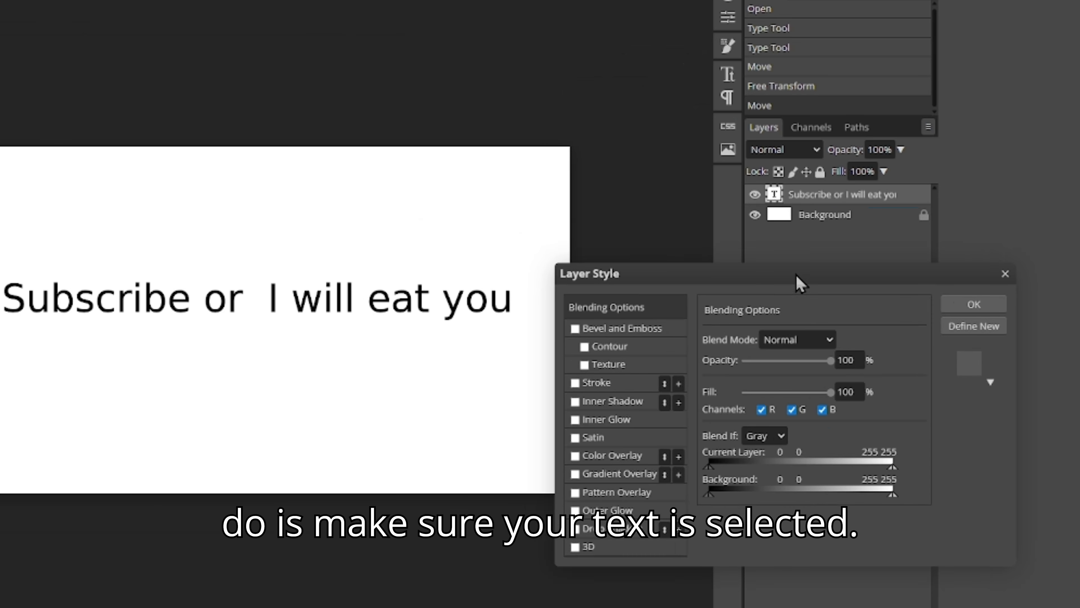
left_click_drag(798, 281, 755, 267)
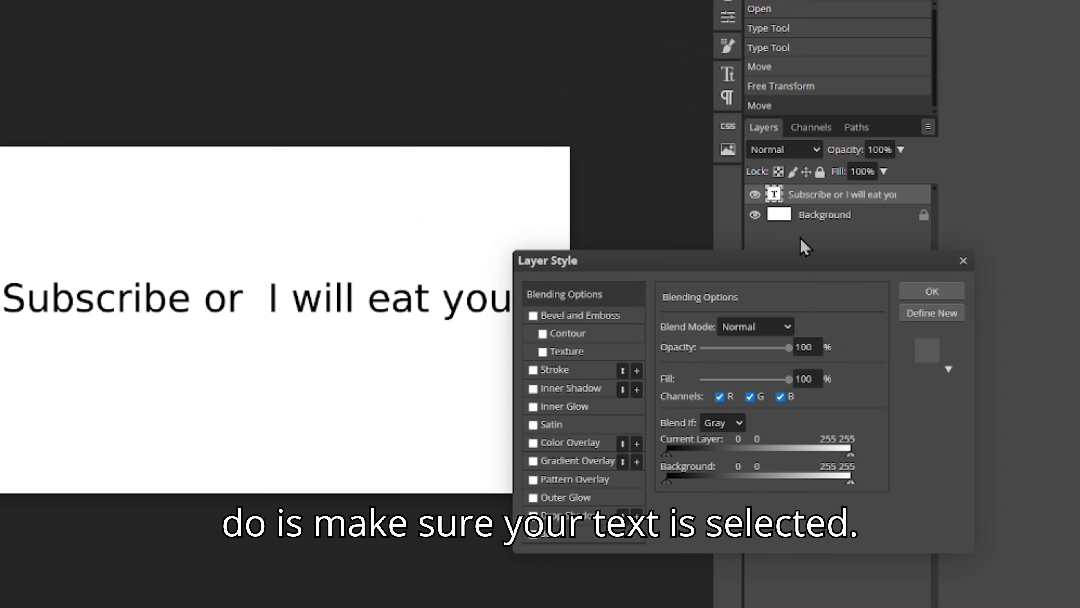
left_click(957, 289)
left_click(836, 217)
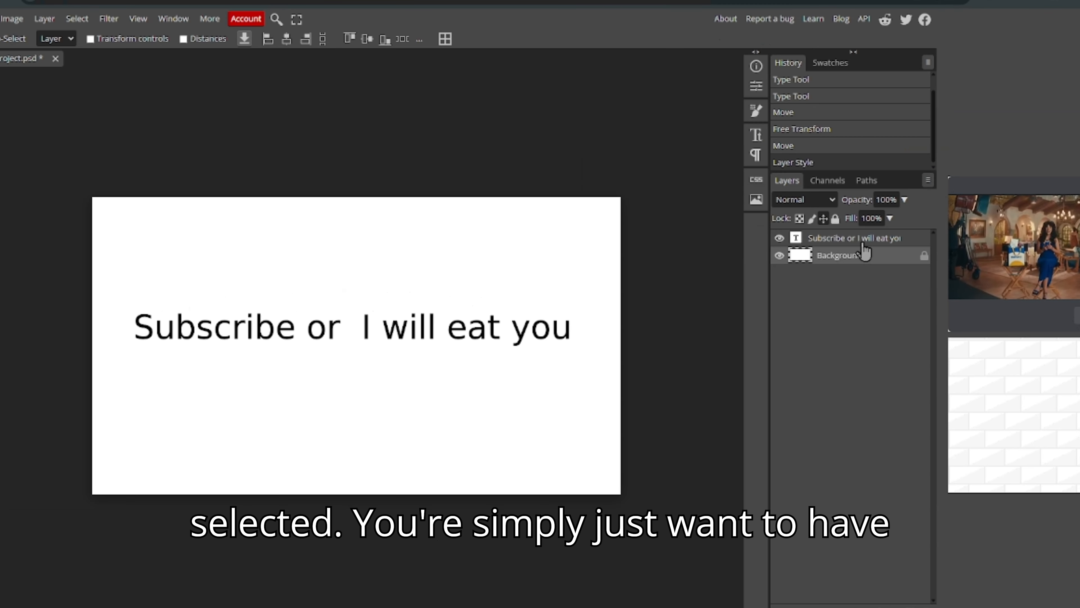
- Unlock and delete the white Background layer, leaving the text on transparency
left_click(780, 199)
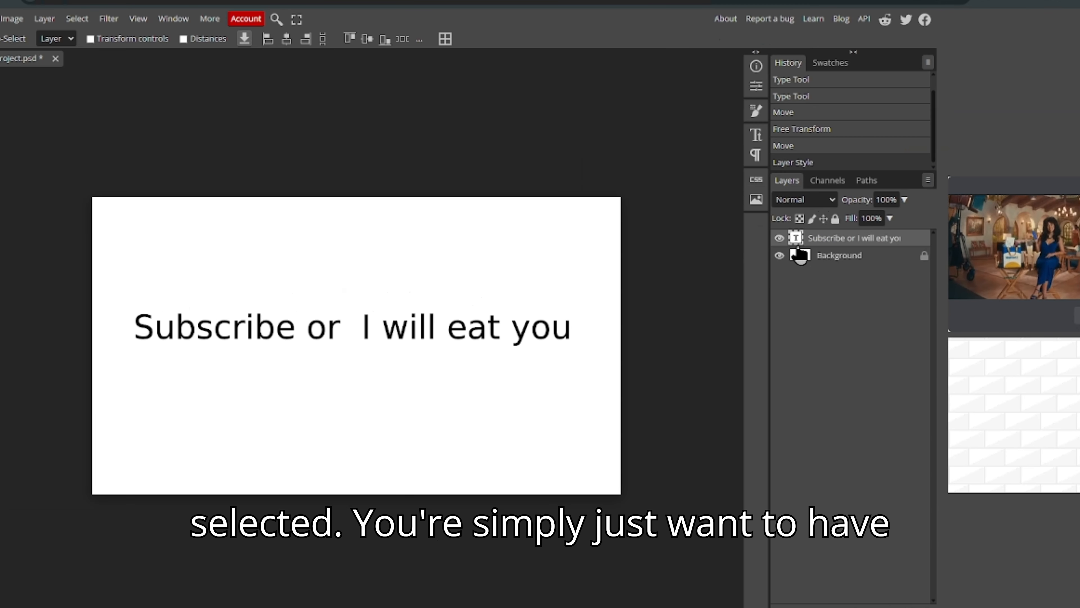
left_click(880, 260)
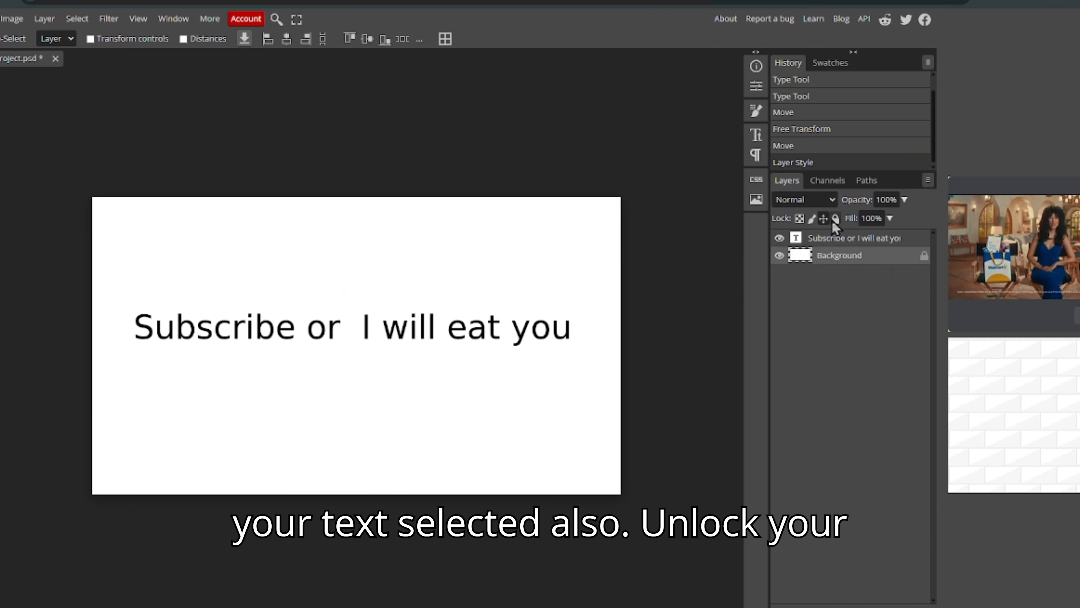
left_click(834, 219)
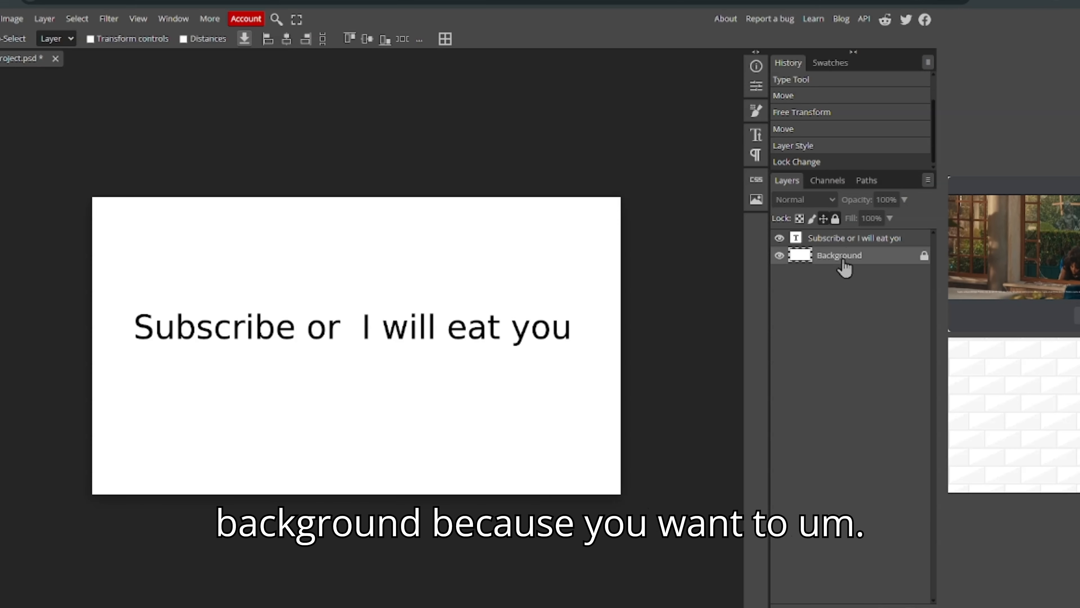
left_click(835, 221)
key("Delete")
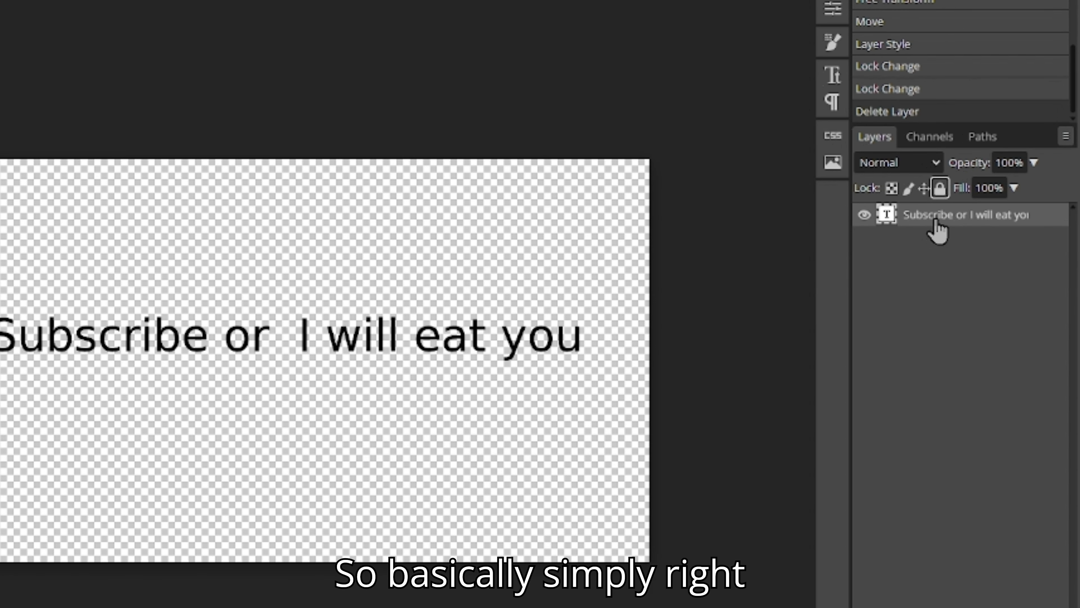
right_click(936, 228)
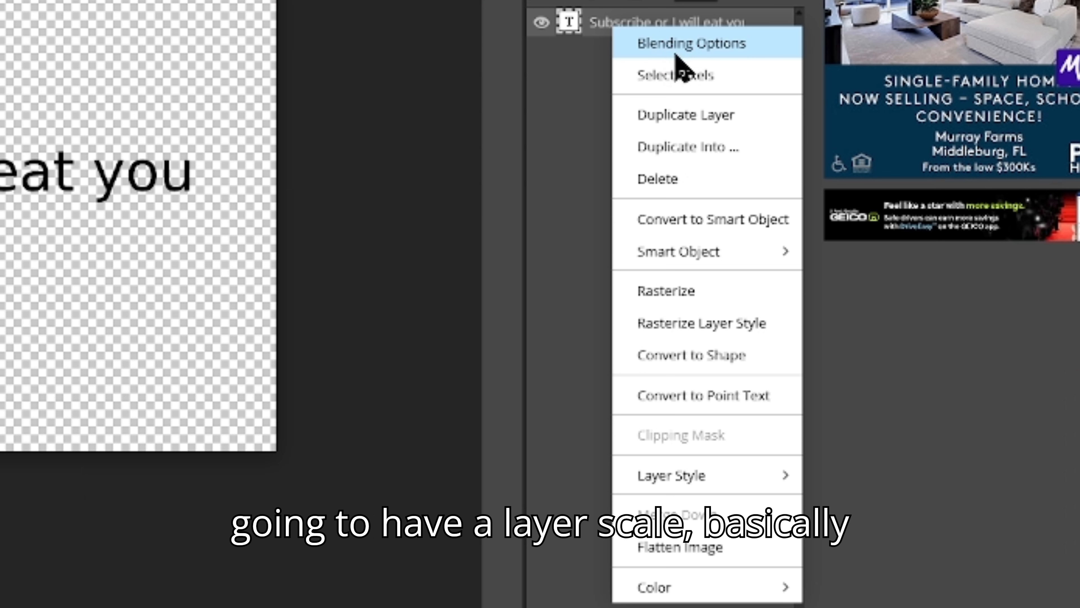
- Enable Bevel and Emboss in the text layer's blending options and raise its Size to 200 px
left_click(863, 253)
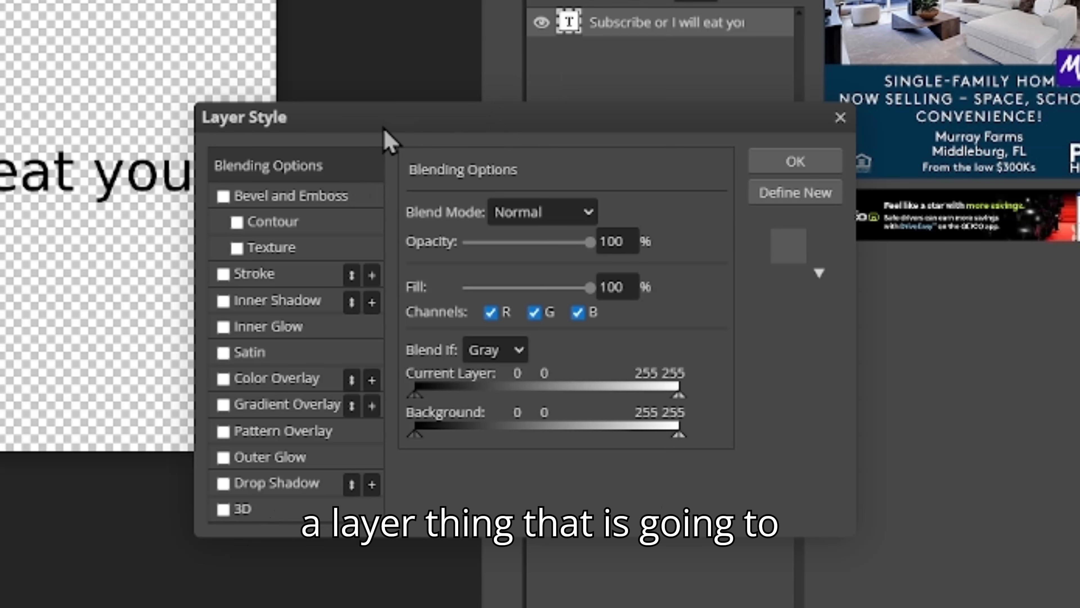
left_click_drag(382, 124, 0, 7)
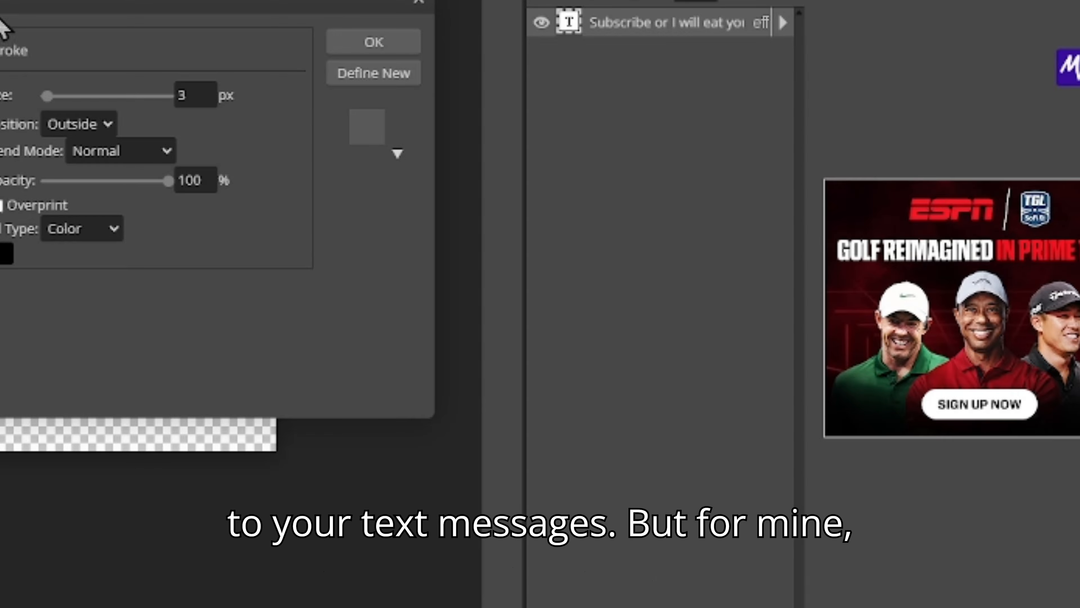
left_click_drag(15, 9, 338, 5)
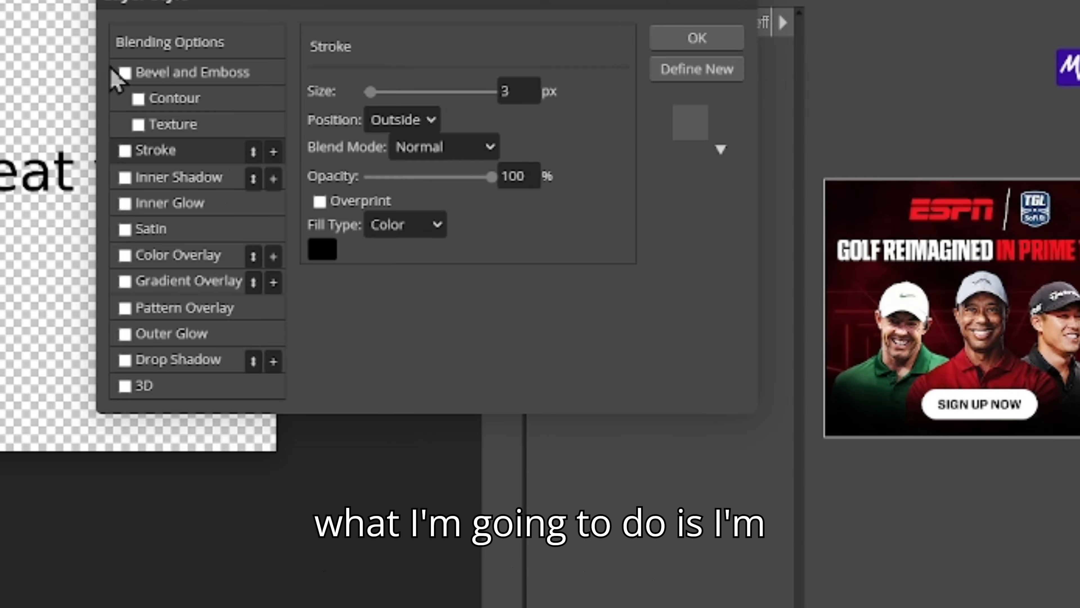
left_click(125, 72)
left_click_drag(255, 4, 382, 6)
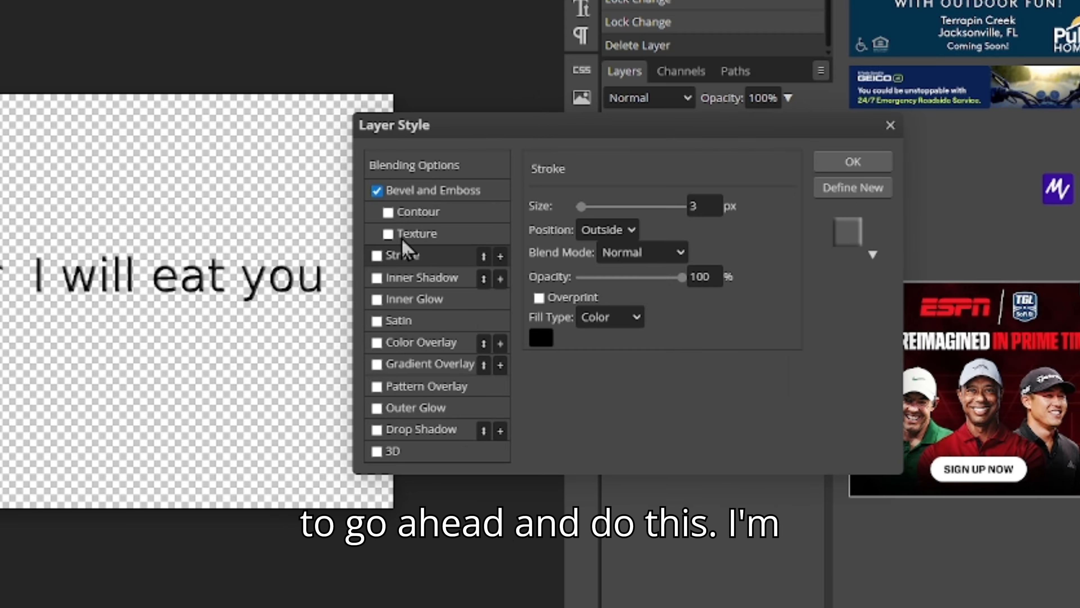
left_click(442, 192)
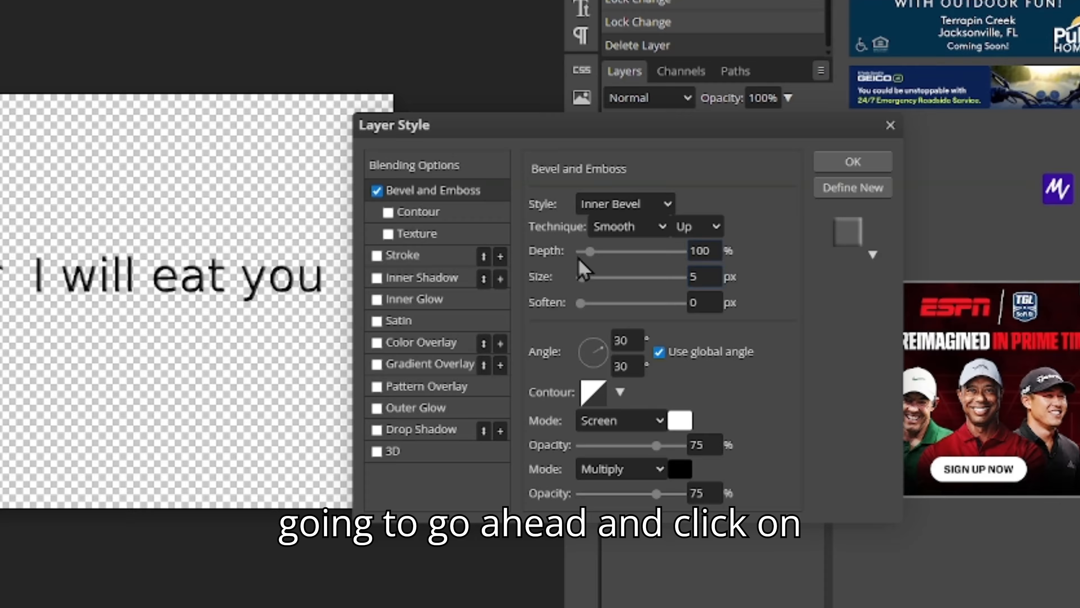
left_click_drag(582, 277, 706, 273)
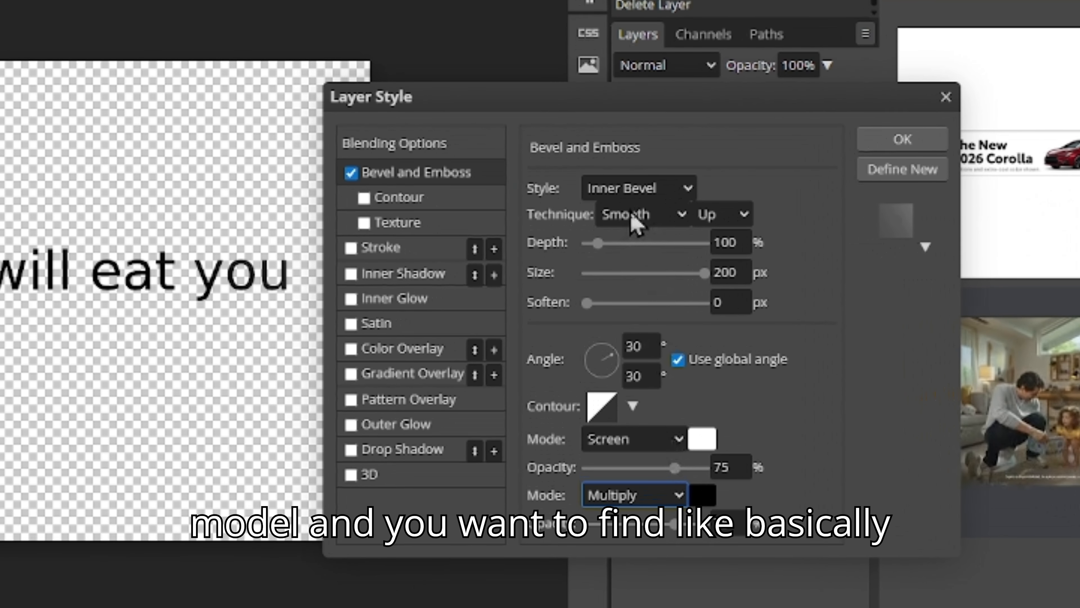
- Make the bevel shadow a bright saturated blue, #0066ff
left_click(594, 237)
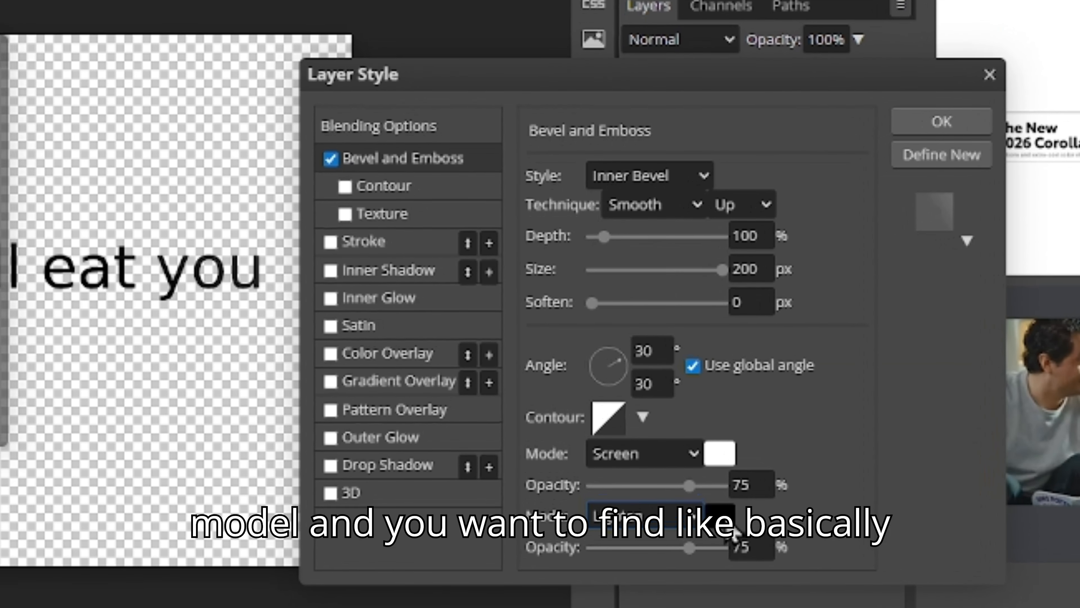
left_click(714, 504)
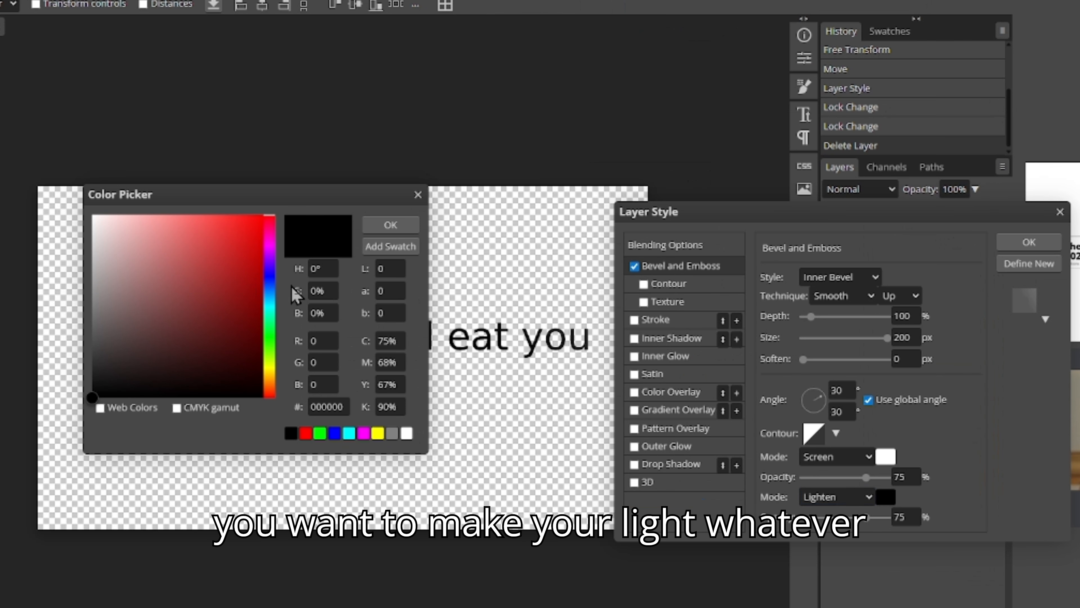
left_click(269, 290)
left_click(245, 236)
left_click_drag(246, 237, 263, 214)
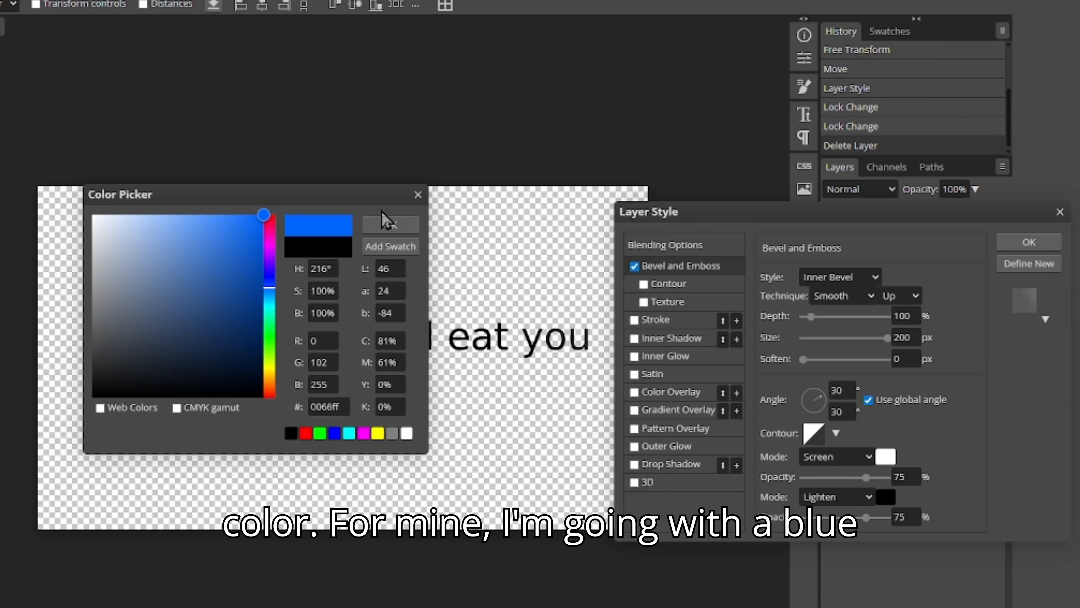
left_click(390, 226)
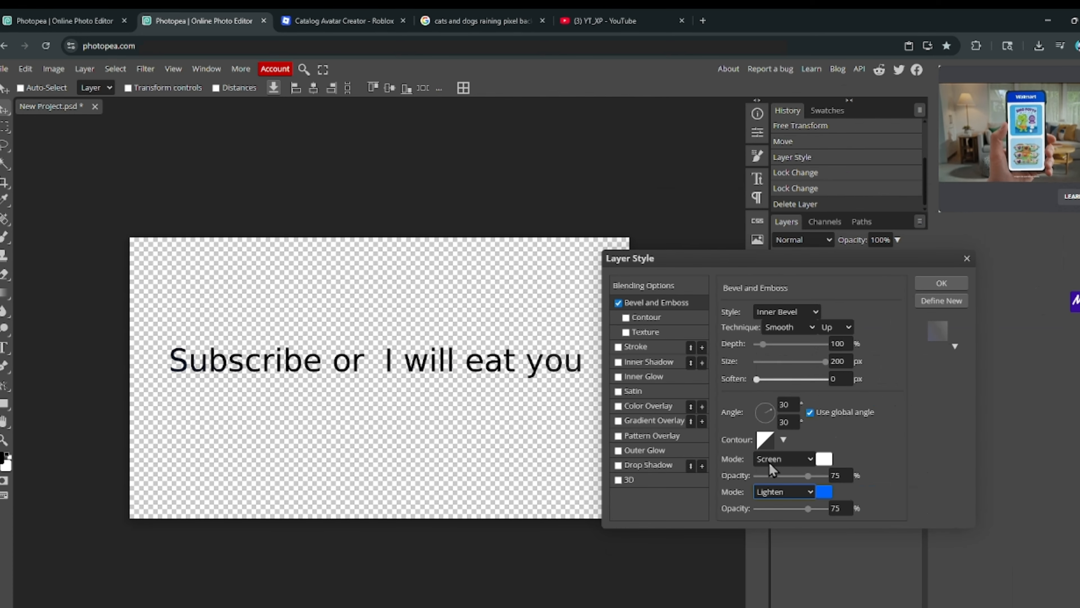
- Set the shadow to Lighter Color at 100% opacity, with lighting angle -18° and altitude 37°
left_click(819, 471)
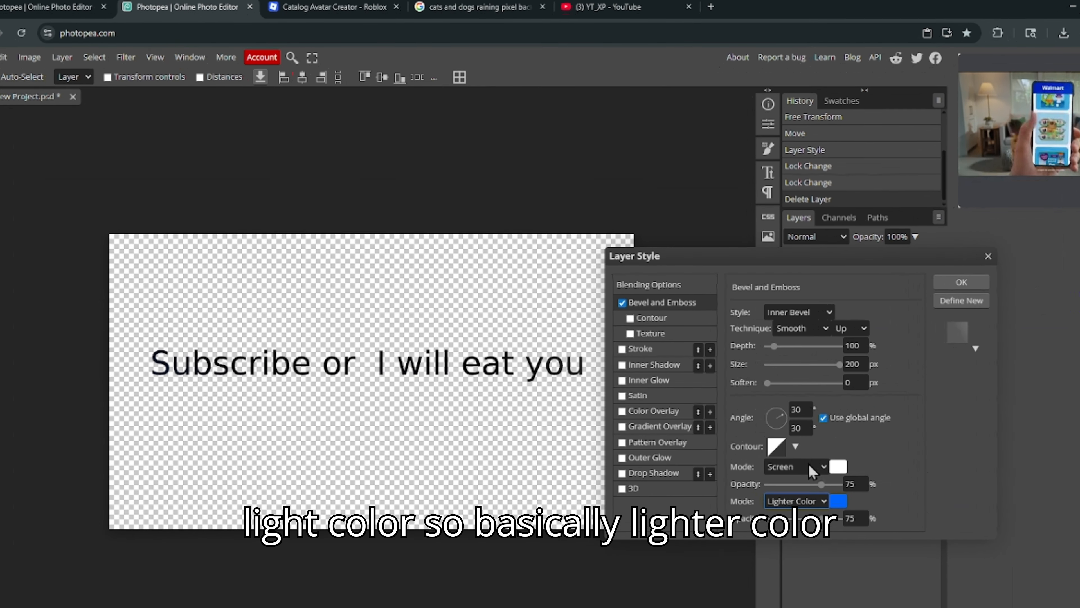
left_click_drag(821, 518, 843, 506)
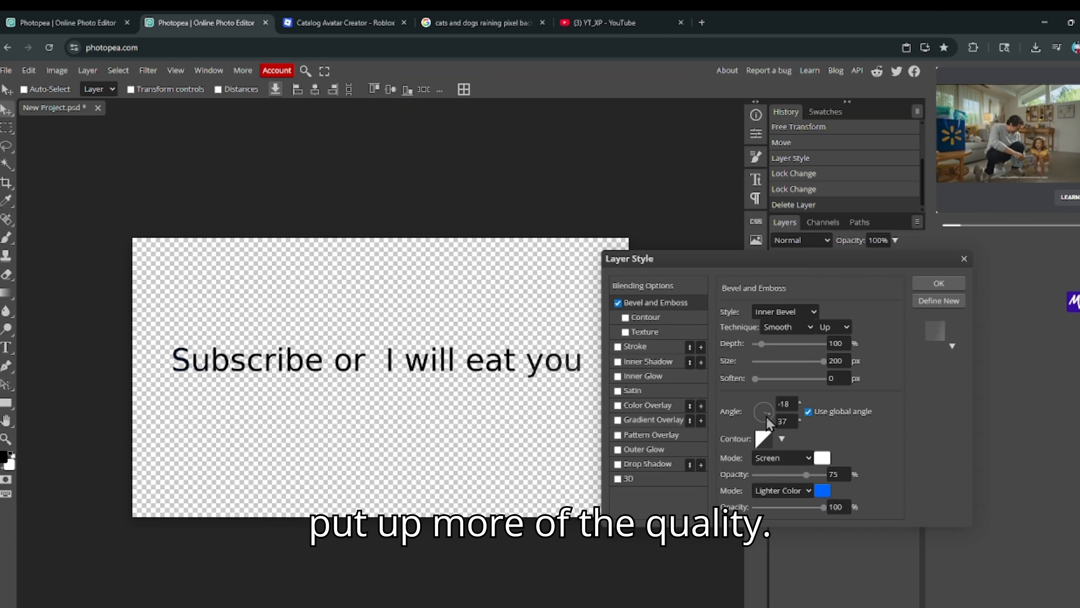
left_click_drag(769, 418, 743, 411)
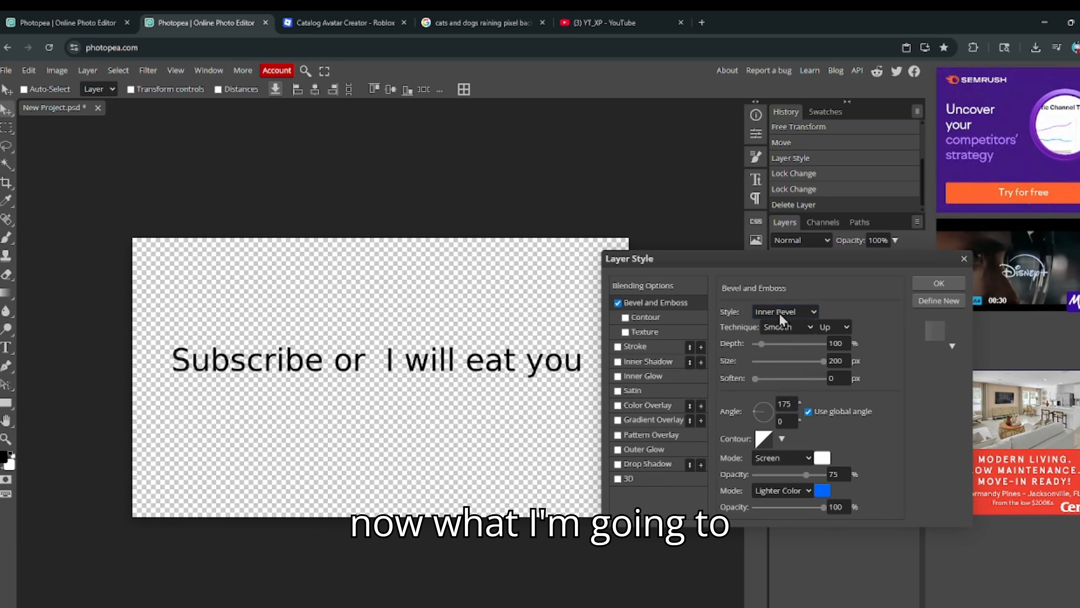
- Set the bevel to Stroke Emboss, Chisel Hard, direction Down, with 0% depth
left_click(783, 390)
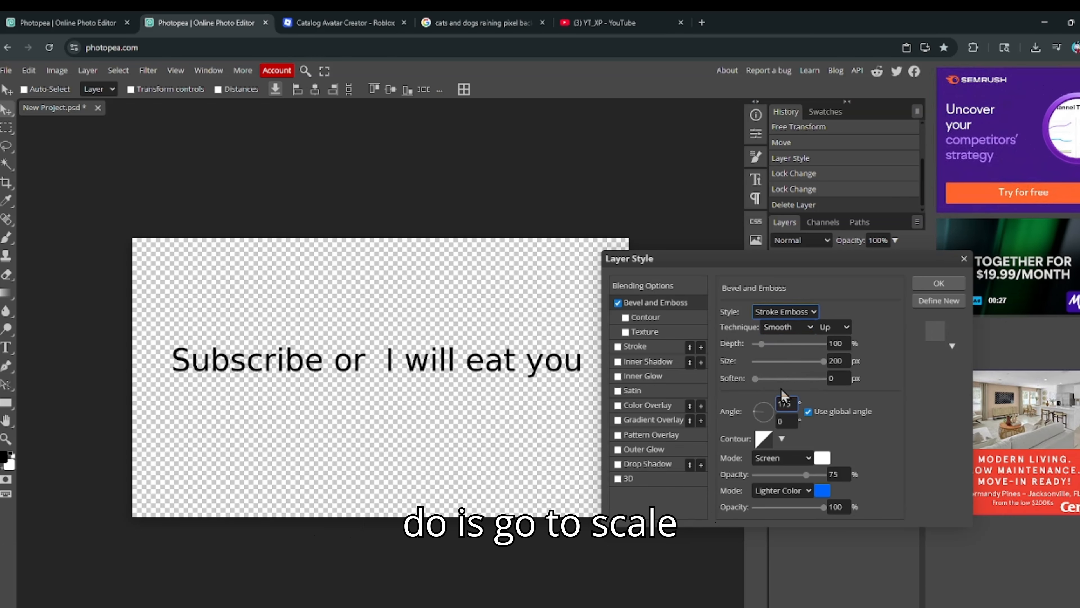
left_click(782, 329)
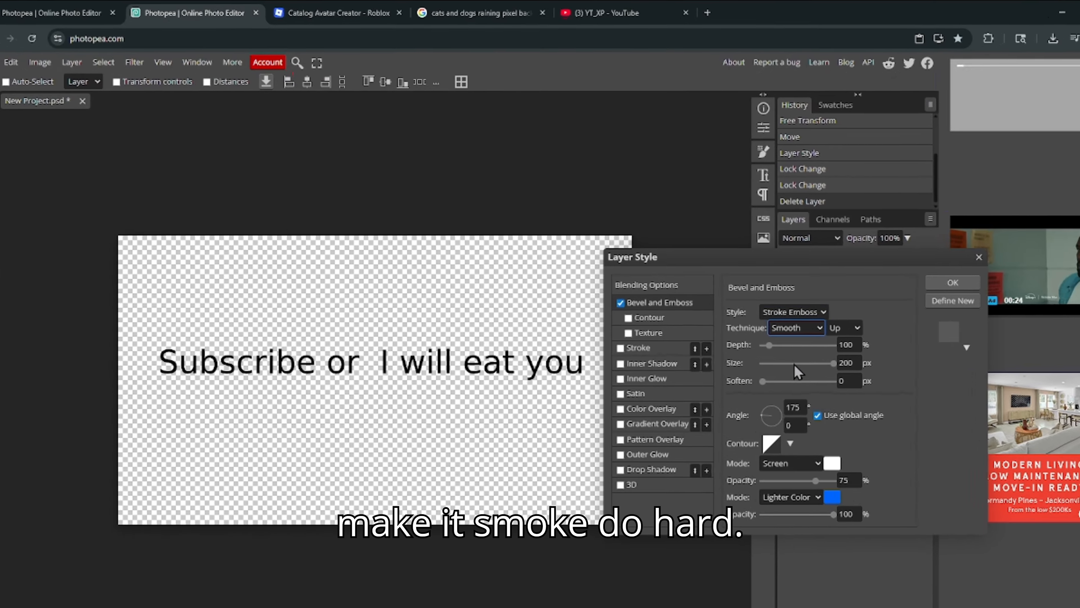
key("Down")
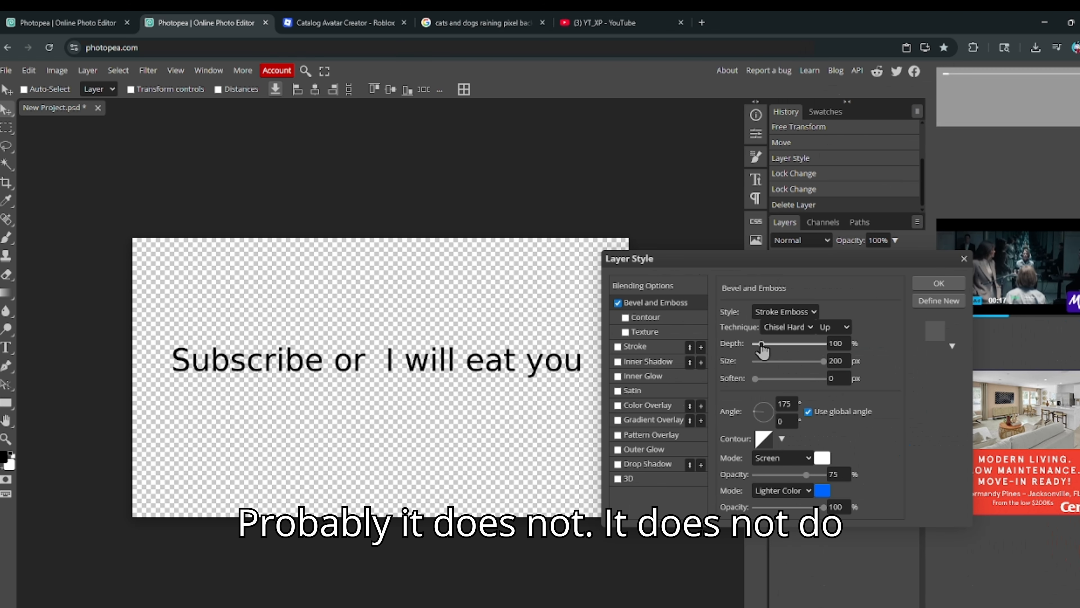
left_click_drag(835, 362, 864, 367)
left_click_drag(784, 358, 756, 361)
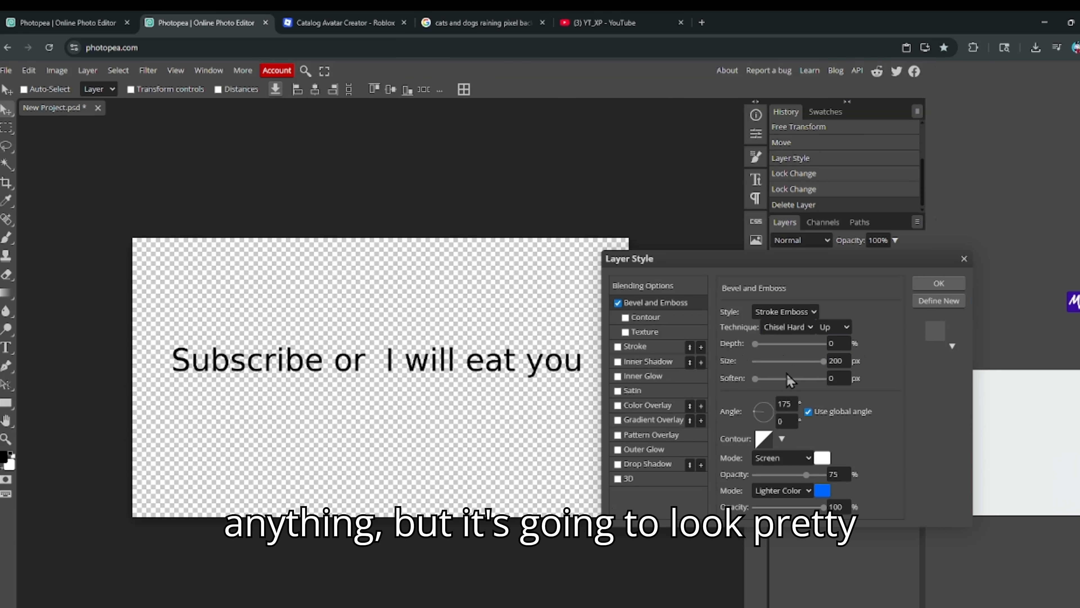
key("Down")
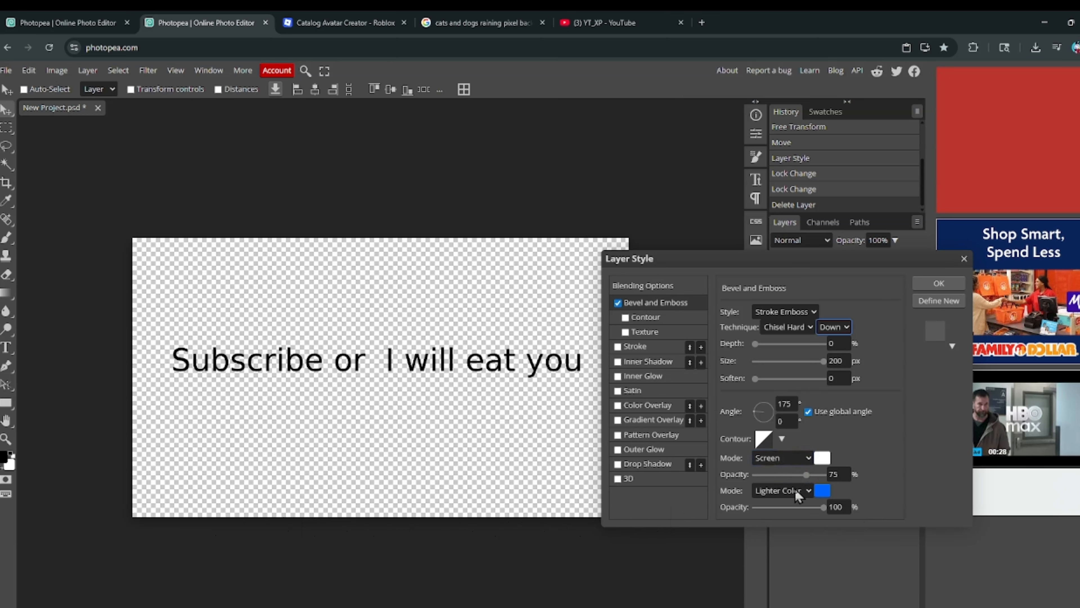
left_click(782, 439)
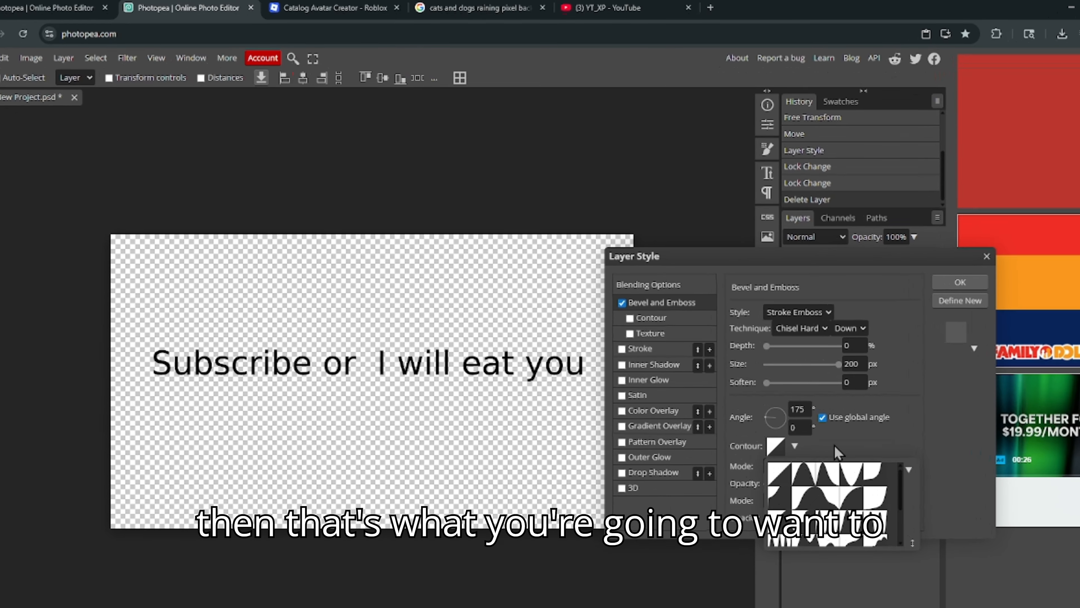
left_click(841, 442)
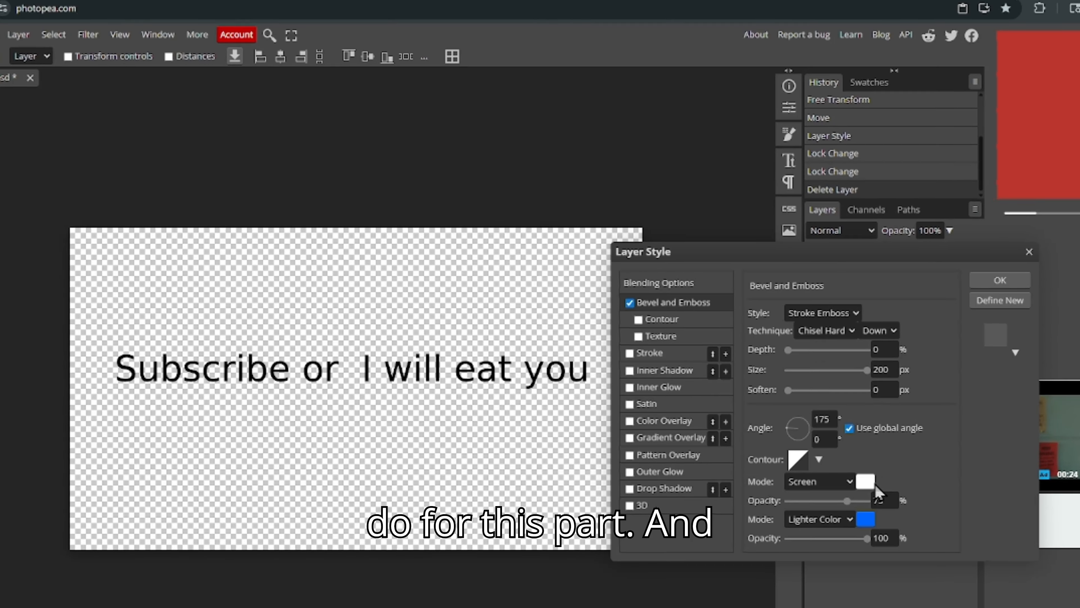
- Change the bevel highlight colour to a bright blue
left_click(858, 477)
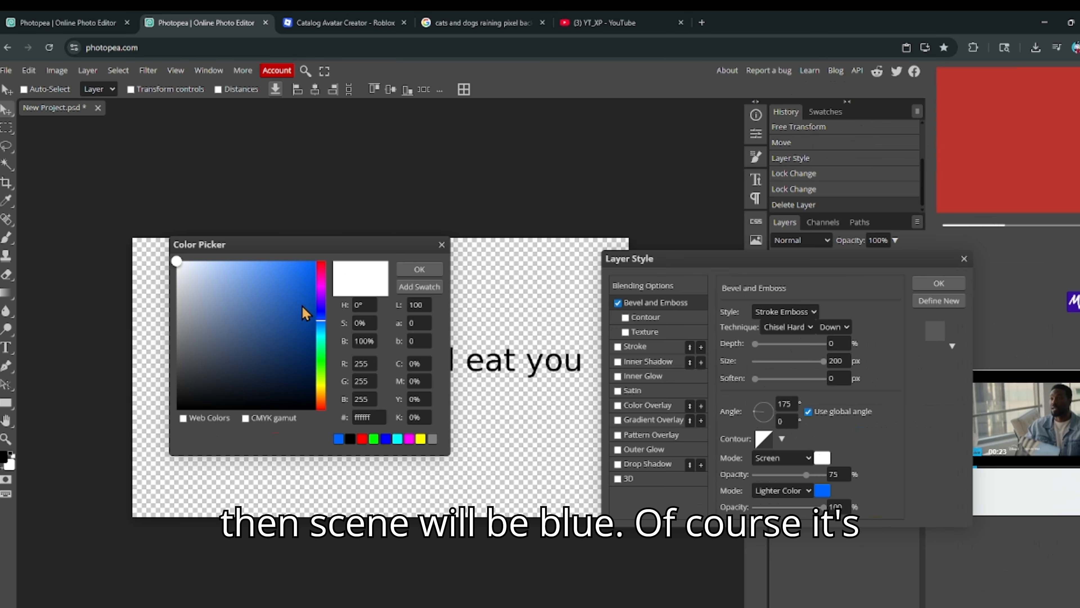
left_click_drag(302, 307, 316, 263)
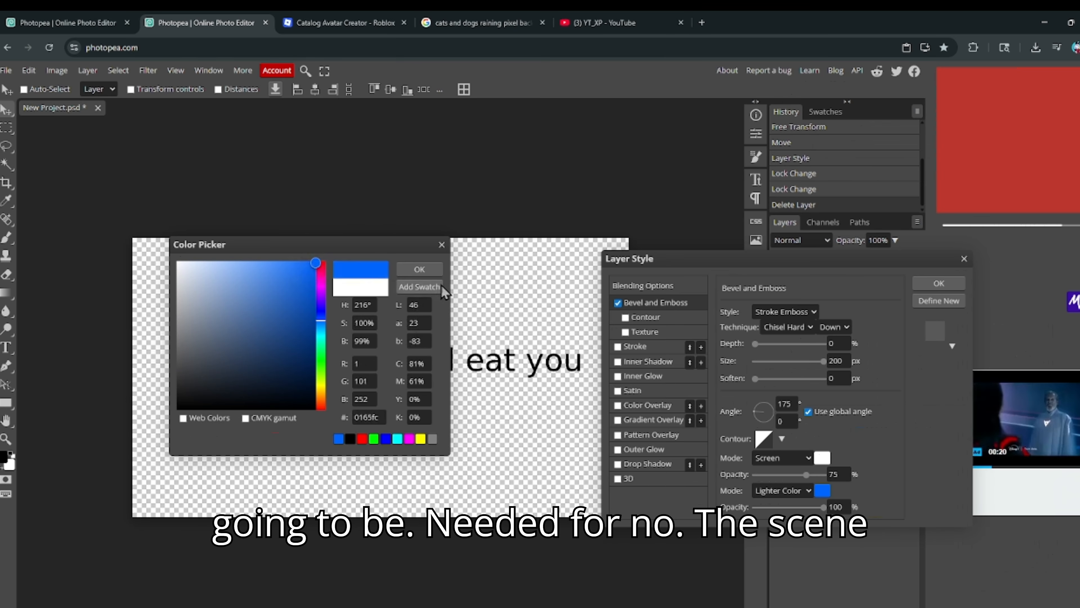
left_click(438, 282)
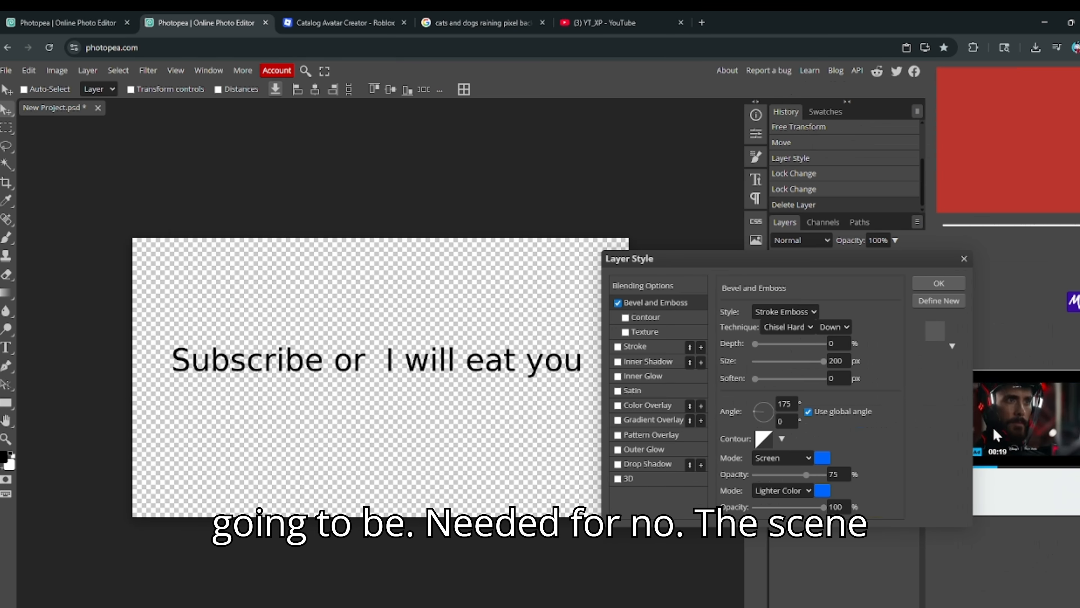
left_click(822, 458)
left_click_drag(314, 299, 304, 313)
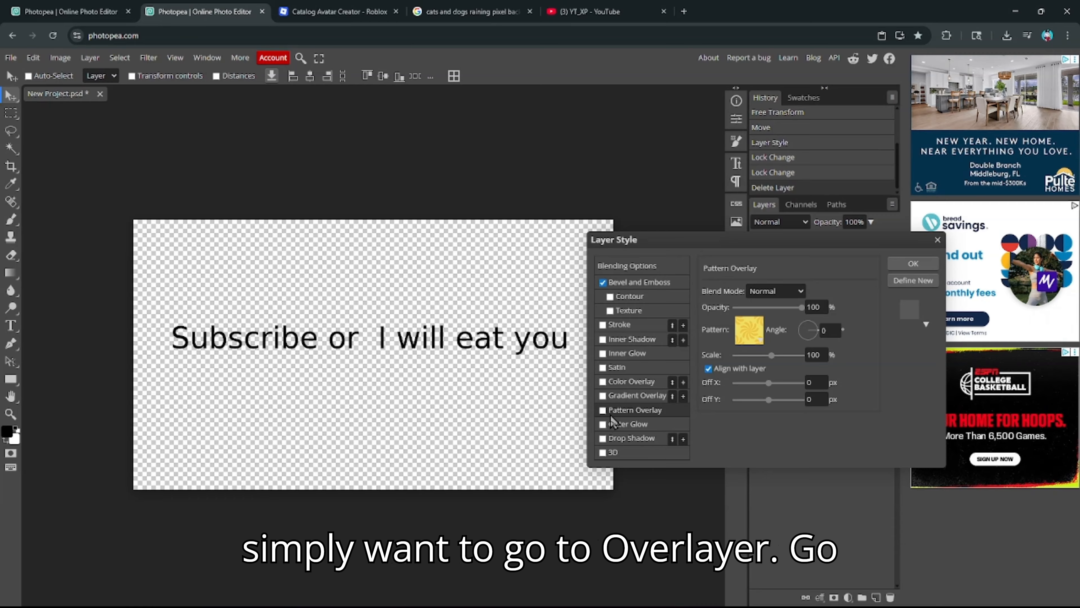
- Add a Pattern Overlay to the text with a 160° angle and a smaller scale
left_click(603, 411)
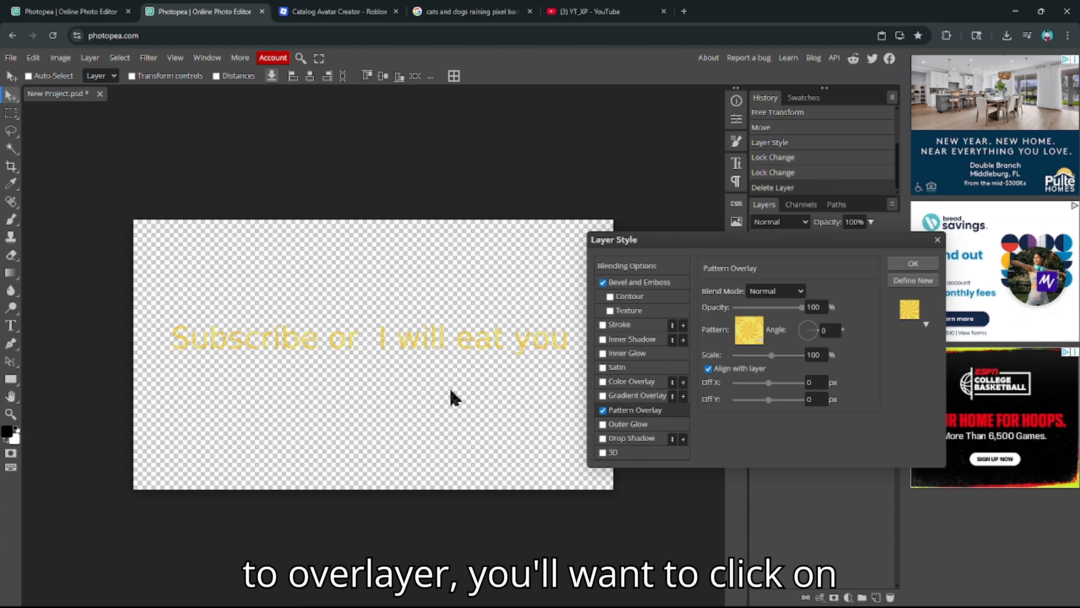
left_click(814, 330)
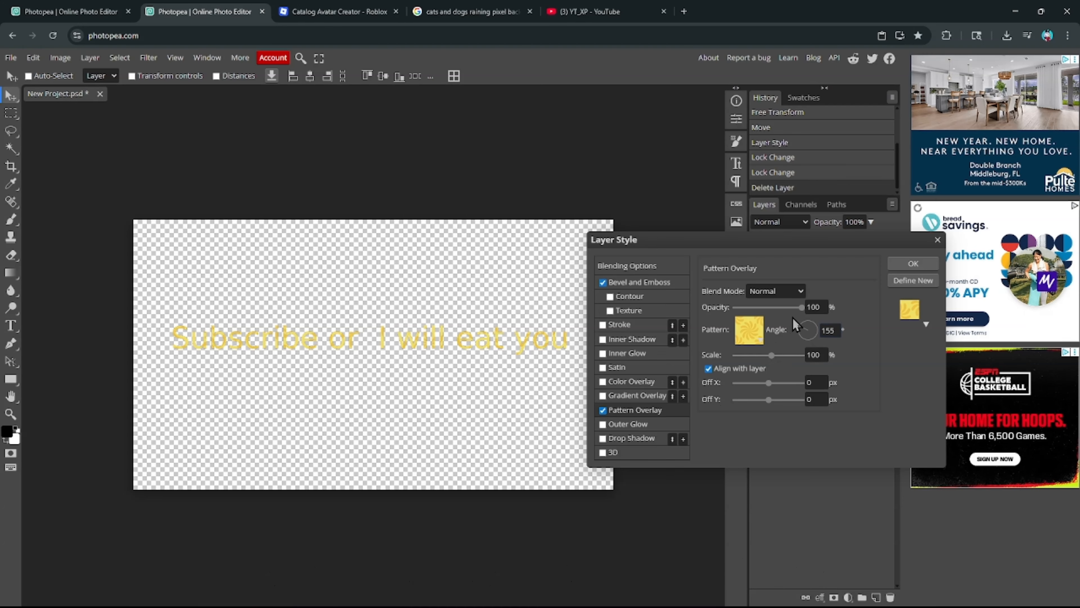
left_click(796, 327)
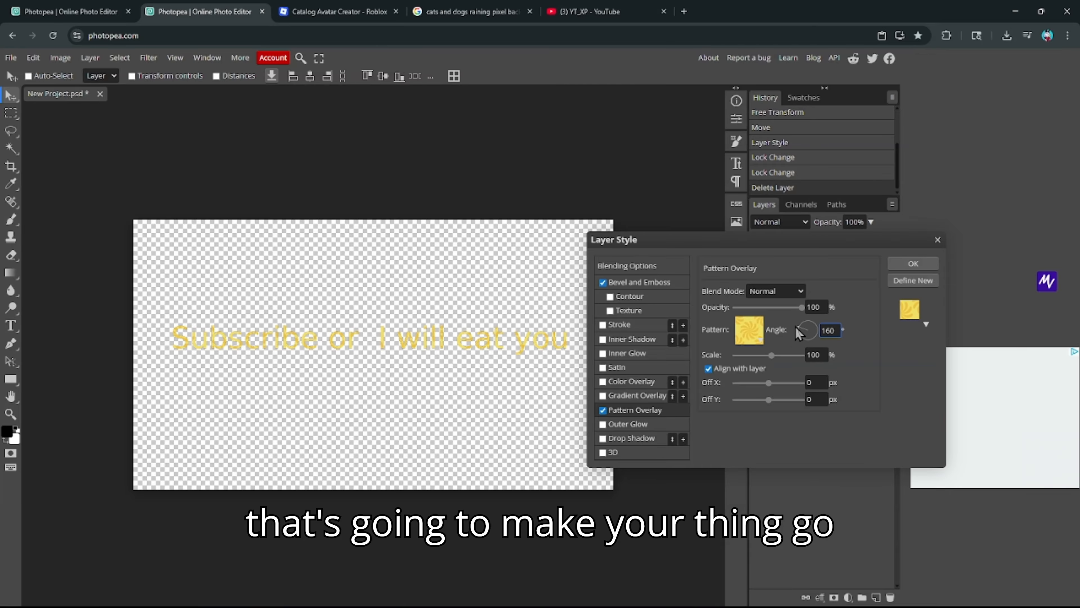
mouse_move(774, 361)
left_mouse_down()
mouse_move(820, 352)
mouse_move(770, 367)
left_mouse_up()
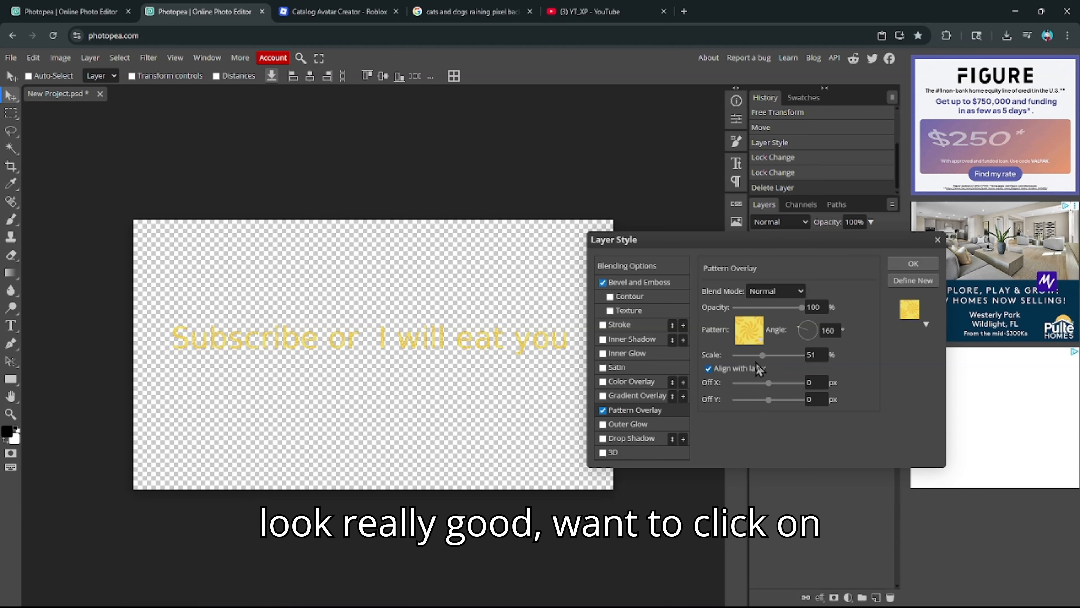
- Try several patterns, settle on a pale light grey one at 7% scale, and confirm the layer style
left_click(749, 330)
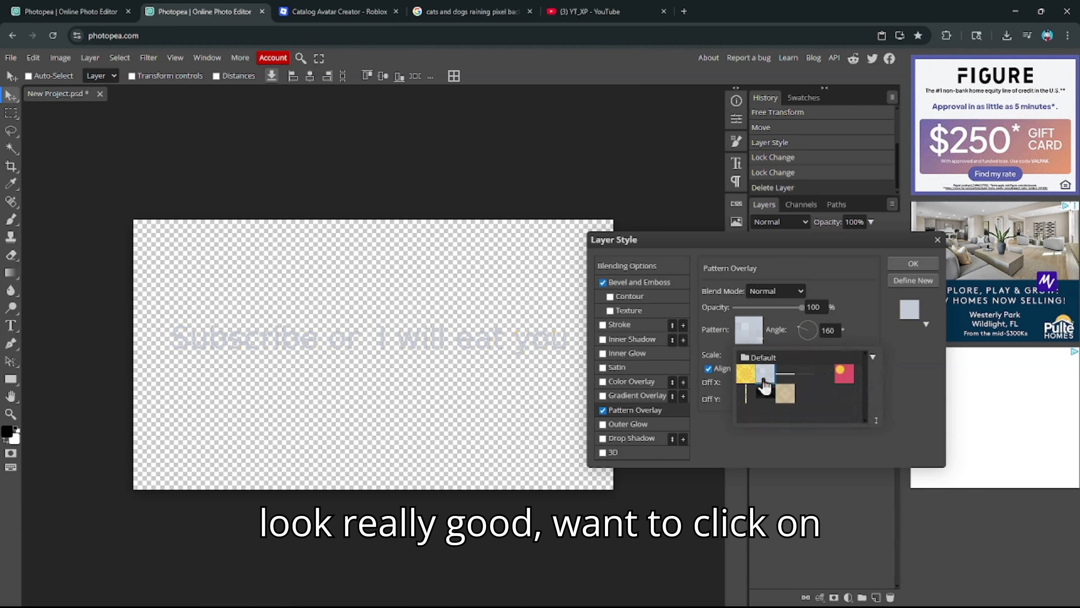
left_click(786, 378)
left_click(806, 377)
left_click(824, 378)
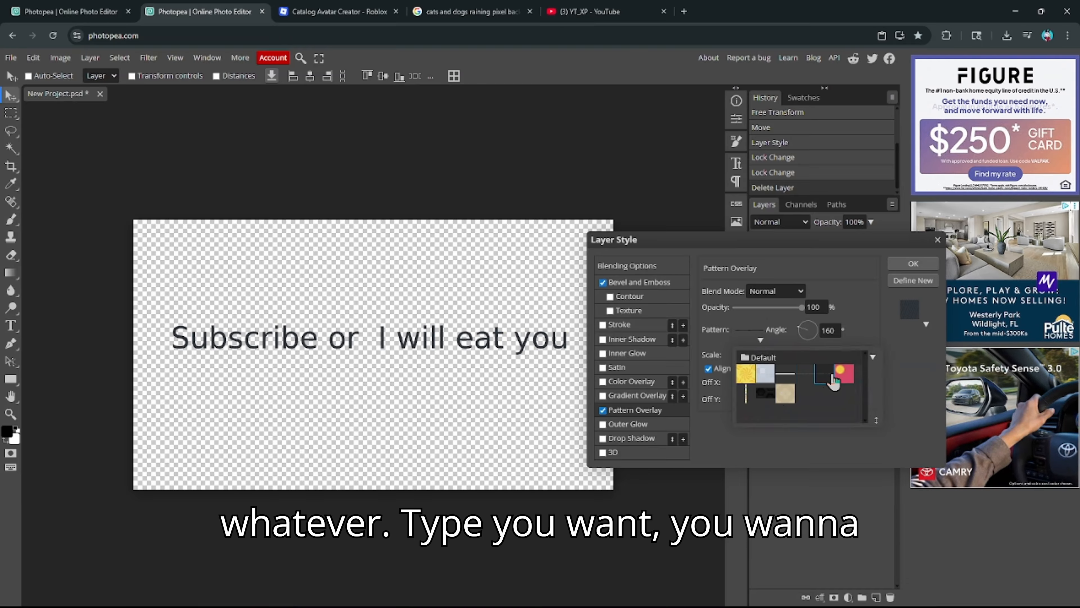
left_click(840, 383)
left_click(766, 402)
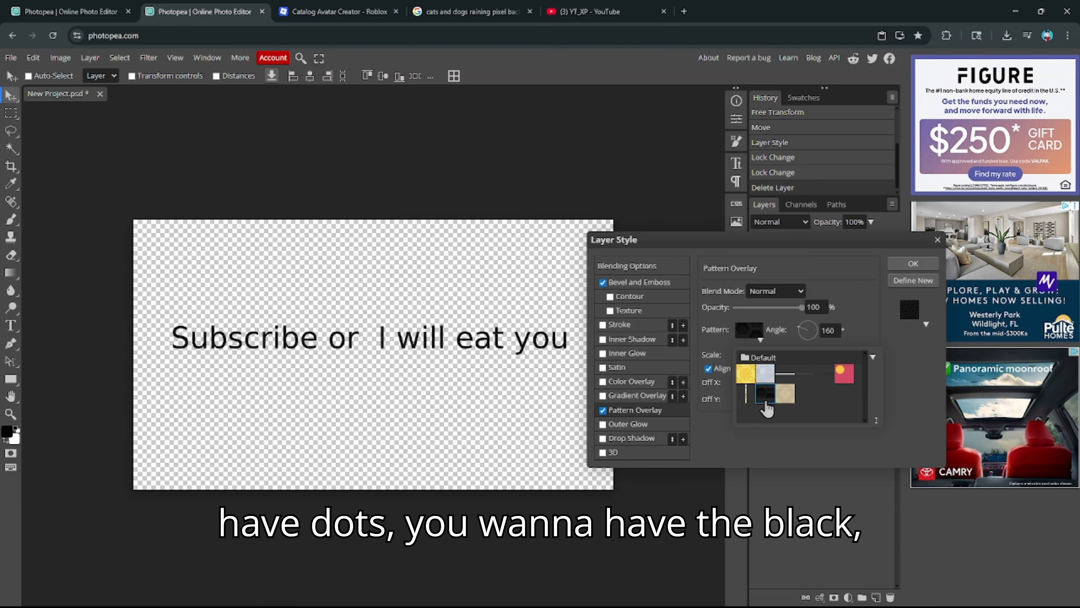
left_click(790, 399)
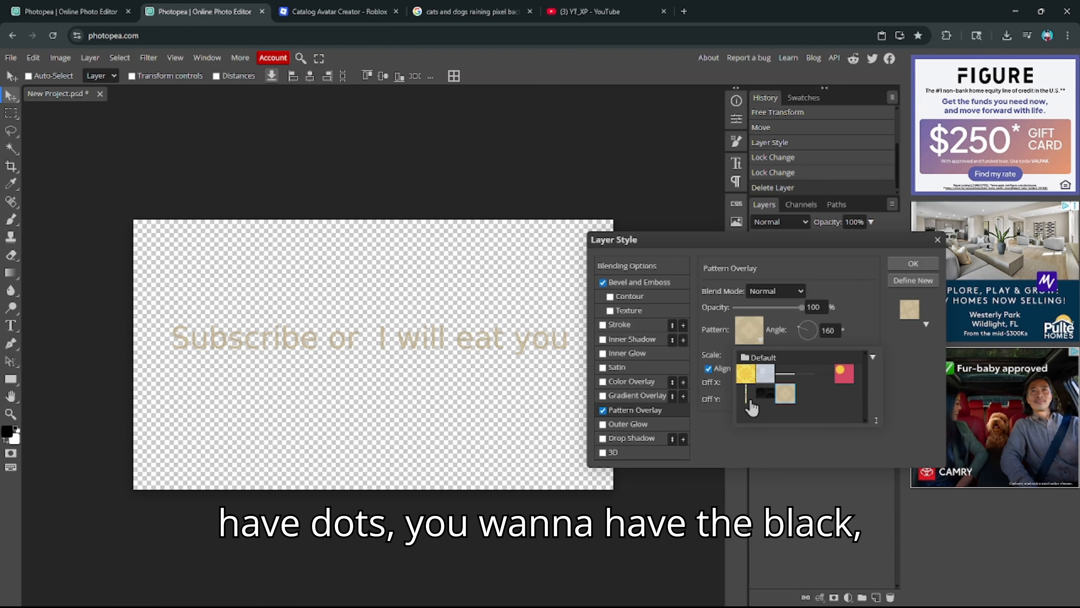
left_click(747, 376)
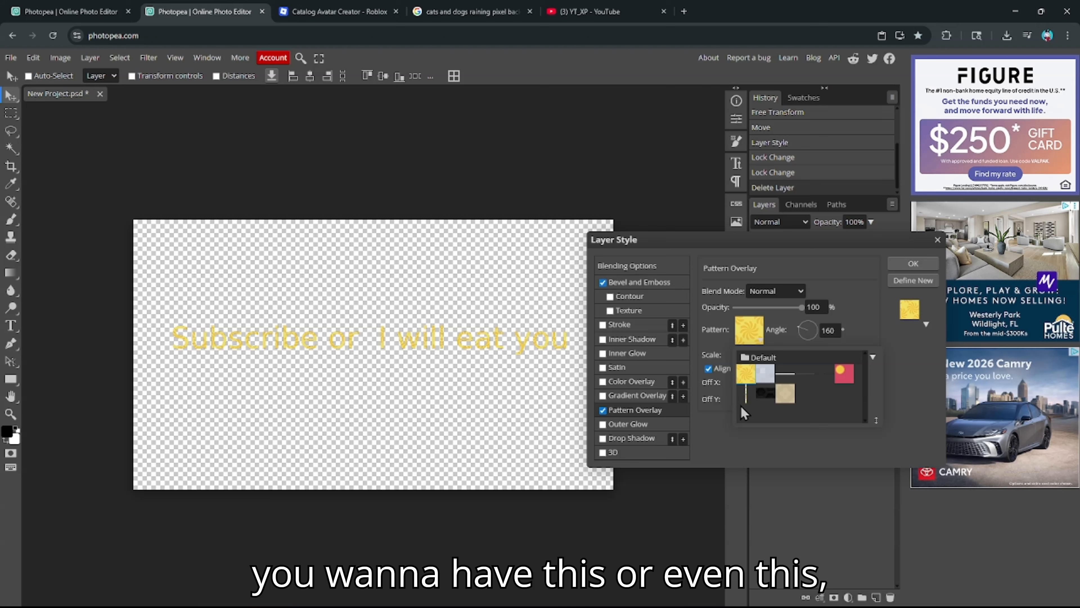
left_click(761, 385)
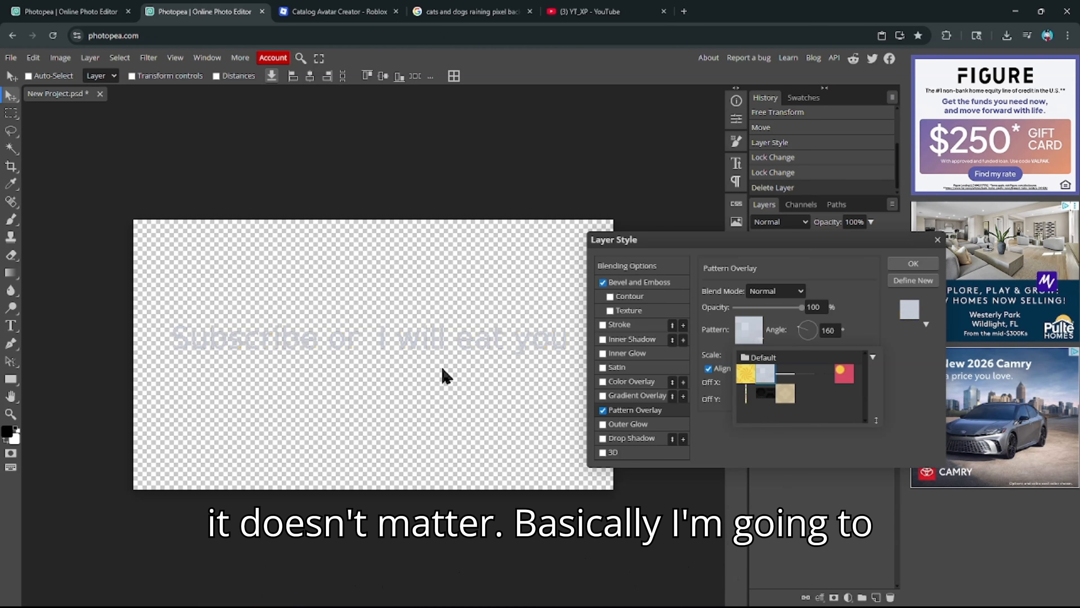
left_click(739, 330)
left_click(775, 295)
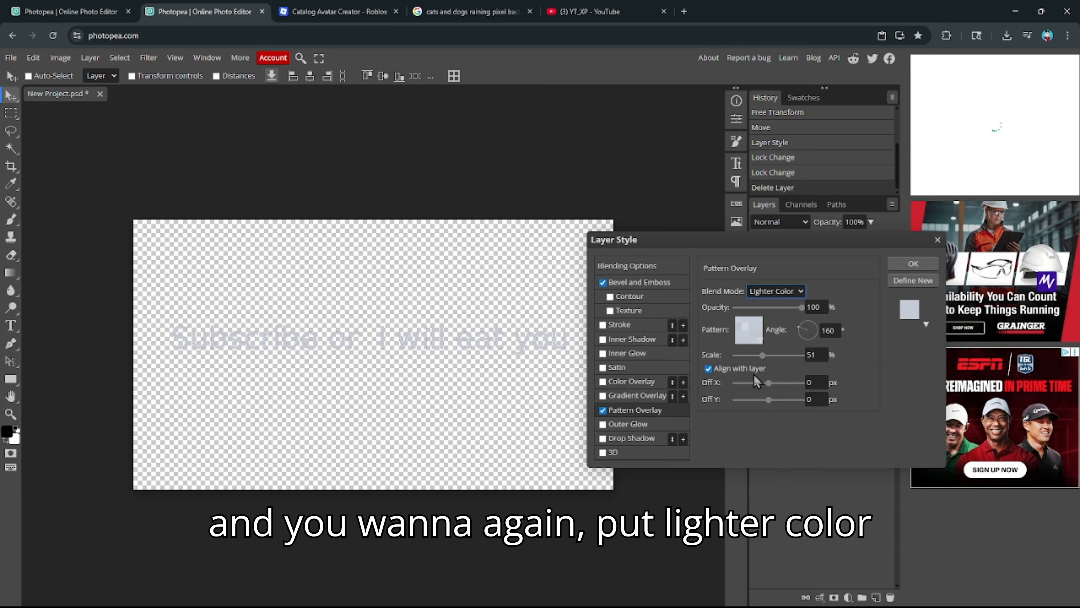
left_click_drag(769, 360, 745, 373)
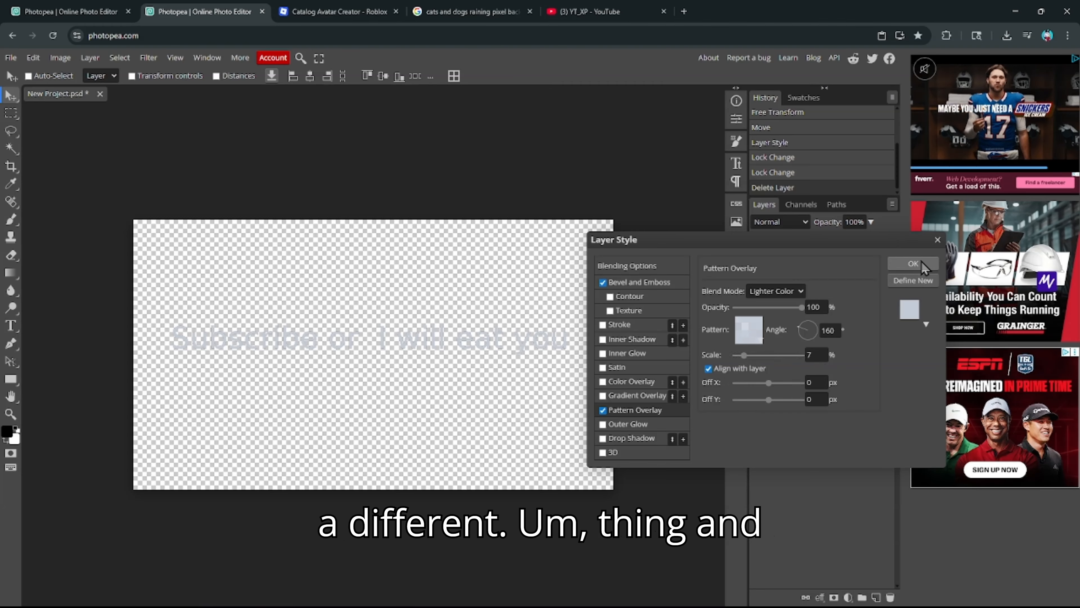
left_click(913, 263)
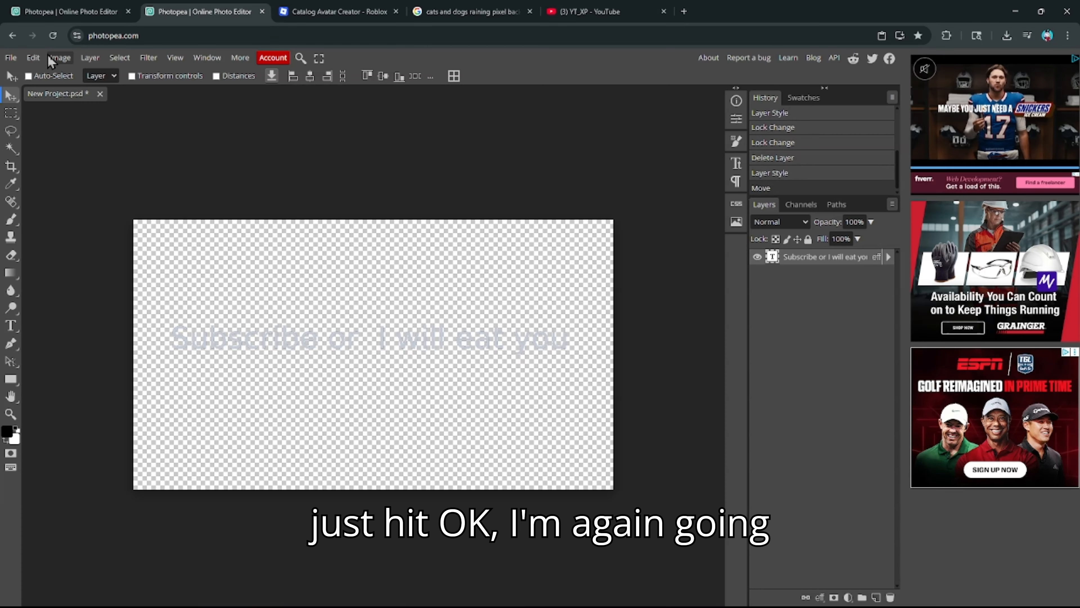
- Scale the subscribe text up to about 309% and shift it sideways
left_click(33, 57)
mouse_move(120, 359)
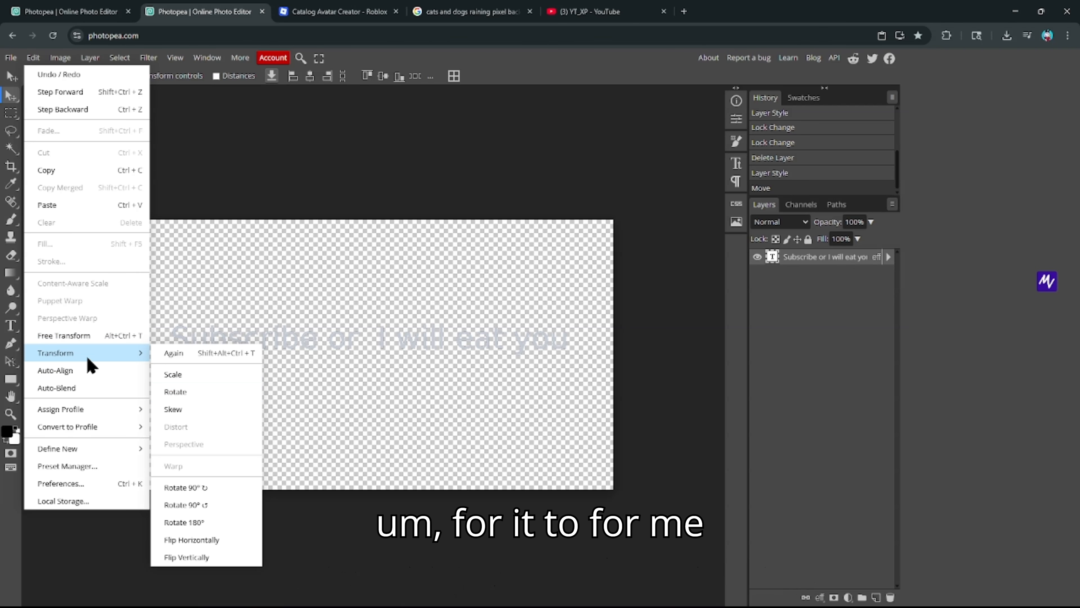
left_click(175, 375)
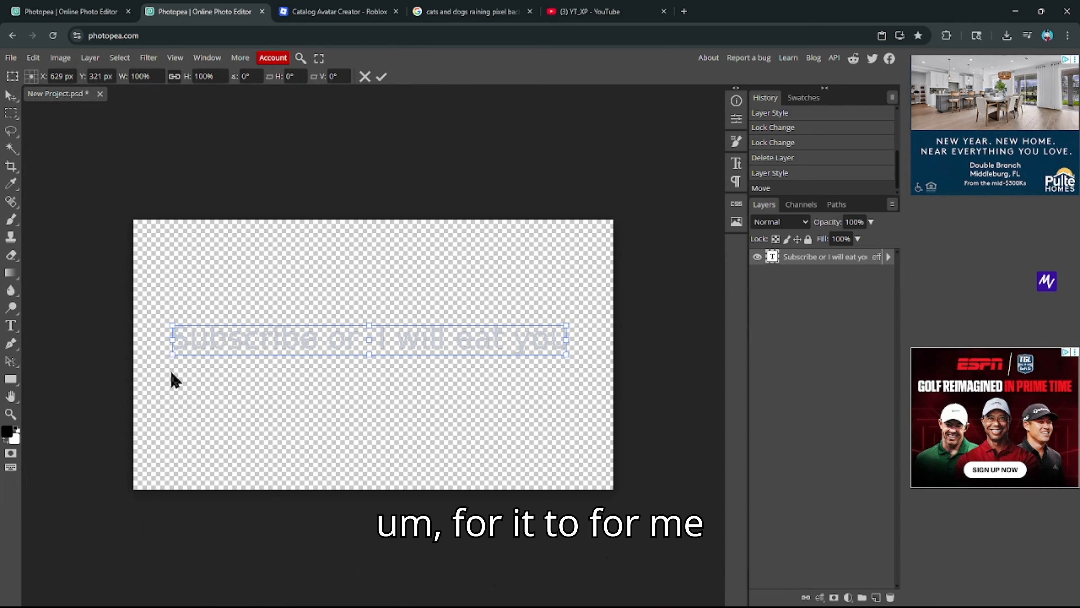
left_click_drag(171, 354, 22, 369)
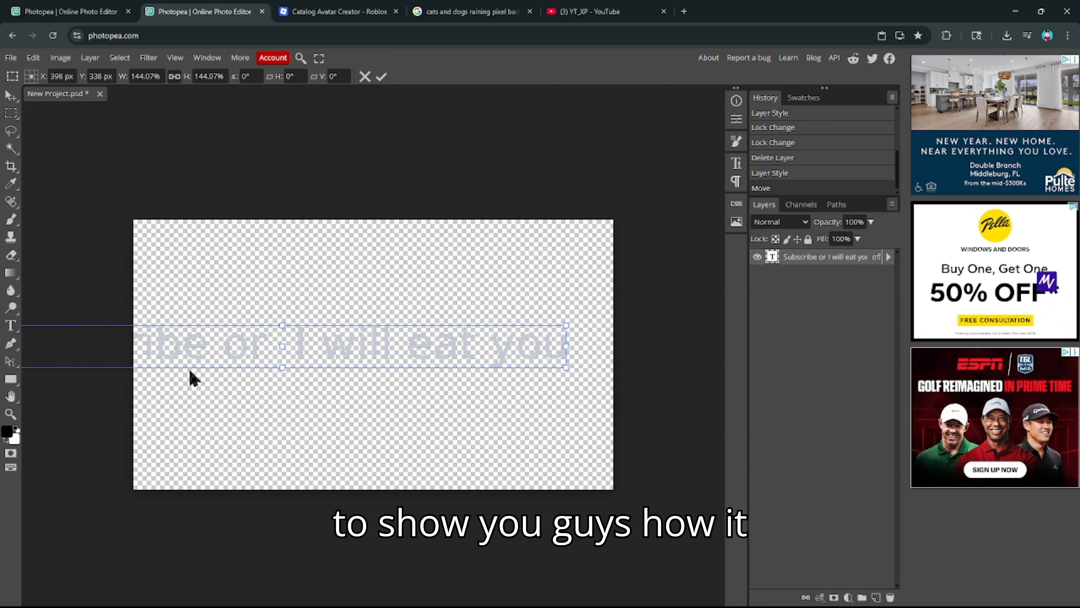
left_click_drag(191, 377, 448, 357)
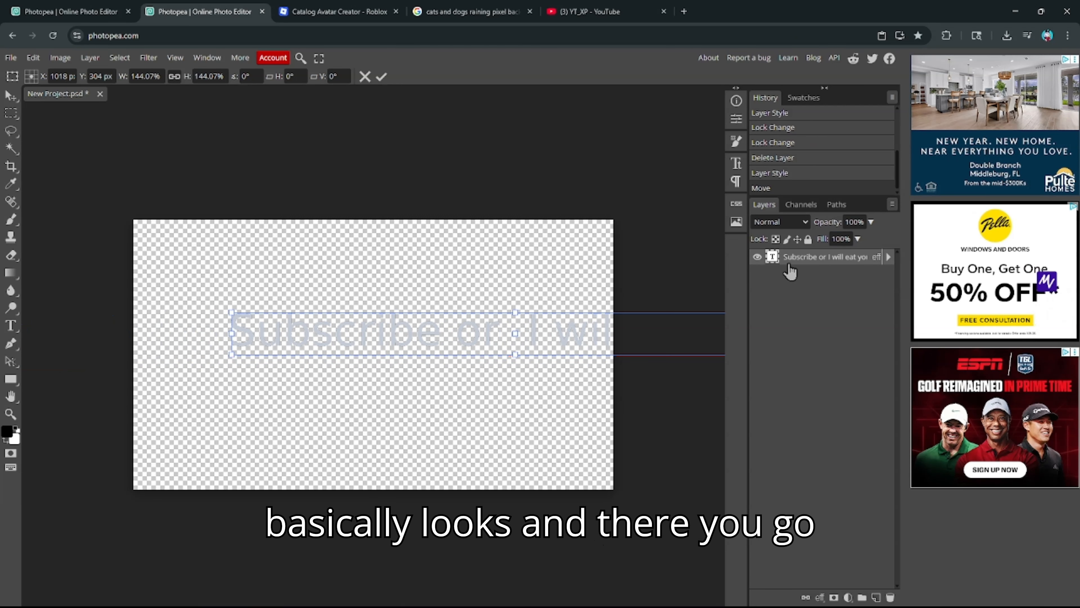
left_click_drag(286, 353, 540, 353)
left_click_drag(420, 372, 332, 377)
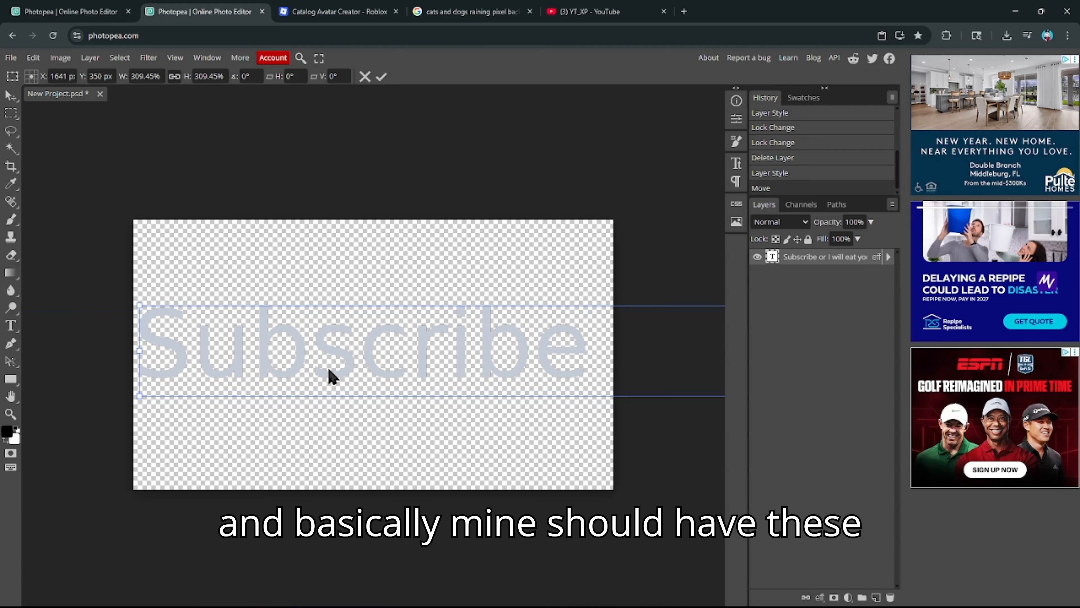
- Shrink the text back to about 97% and move it near the canvas centre
left_click_drag(136, 395, 159, 321)
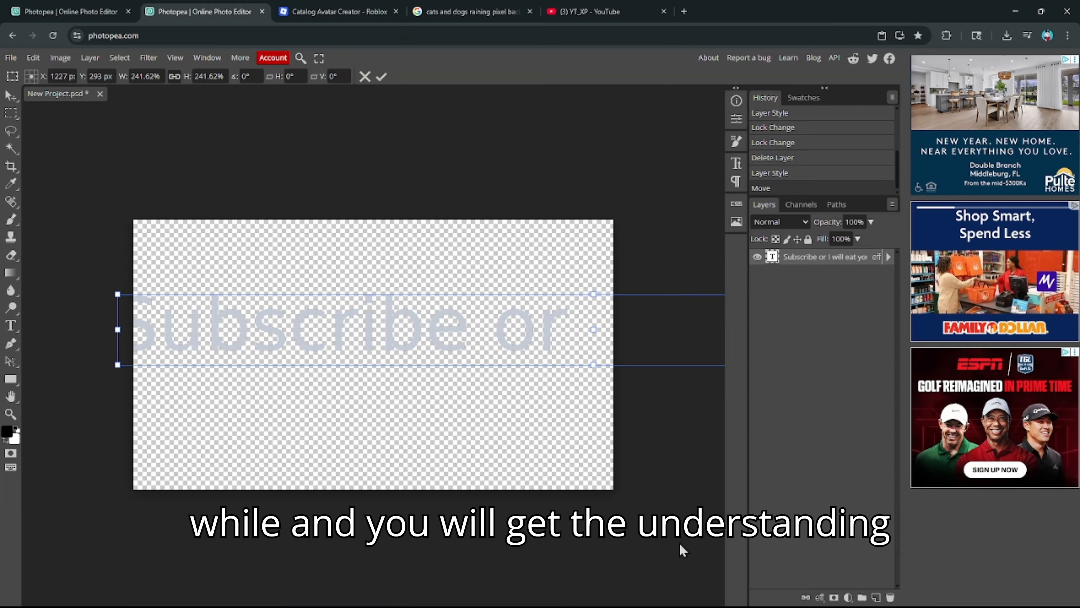
left_click_drag(118, 293, 427, 334)
left_click_drag(589, 357, 235, 374)
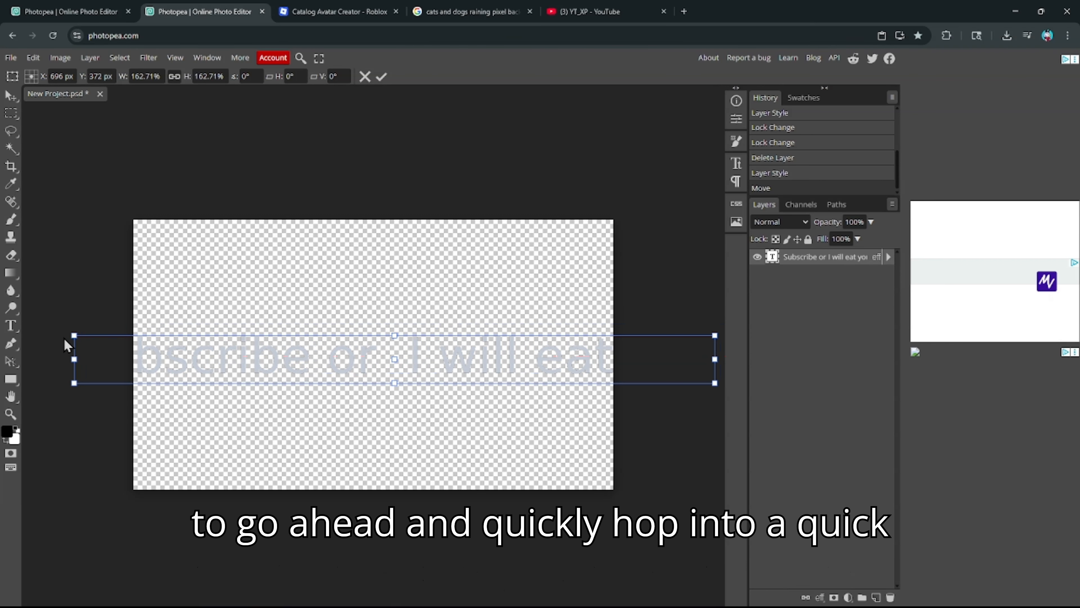
left_click_drag(73, 334, 326, 365)
left_click_drag(430, 378, 281, 353)
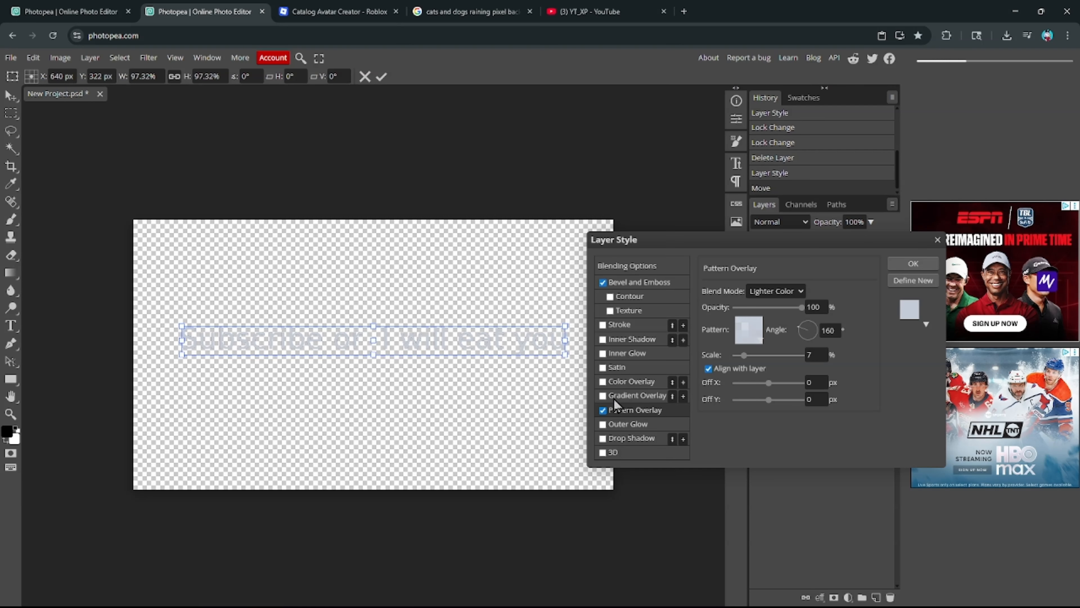
- Turn on a Gradient Overlay and colour its stops blue on the left and magenta on the right
left_click(617, 397)
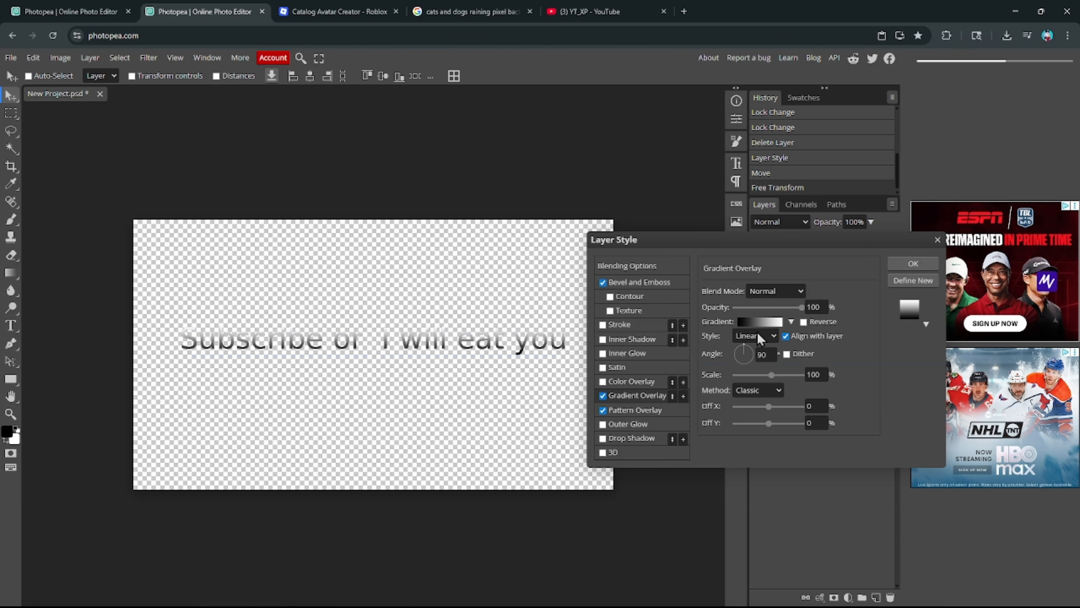
left_click(760, 322)
left_click(185, 369)
left_click(271, 409)
left_click_drag(333, 385, 396, 330)
left_click(495, 336)
left_click(399, 368)
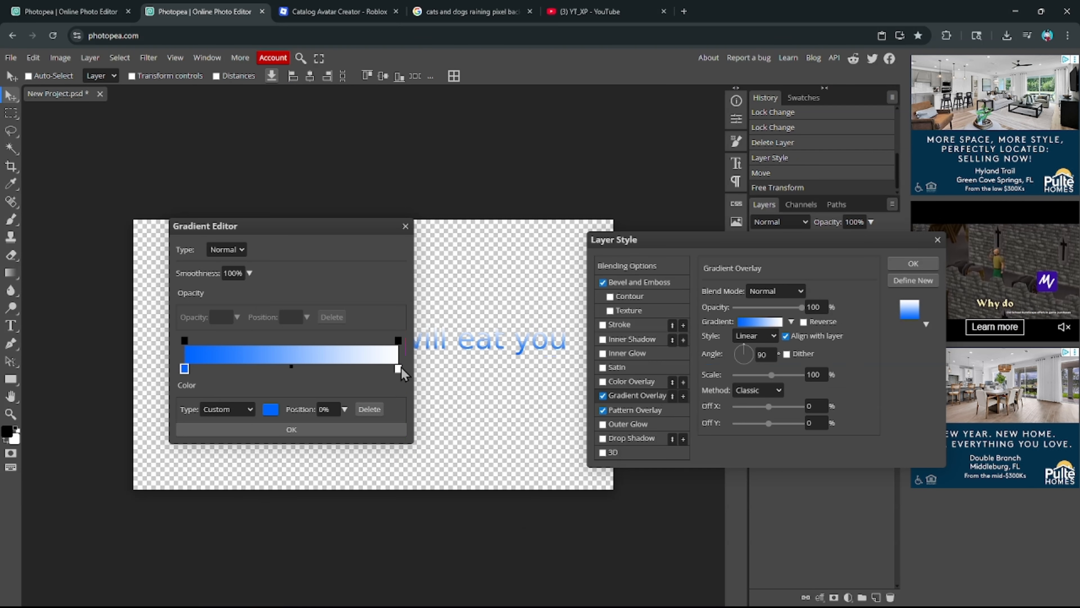
left_click(270, 409)
left_click(368, 436)
left_click(508, 498)
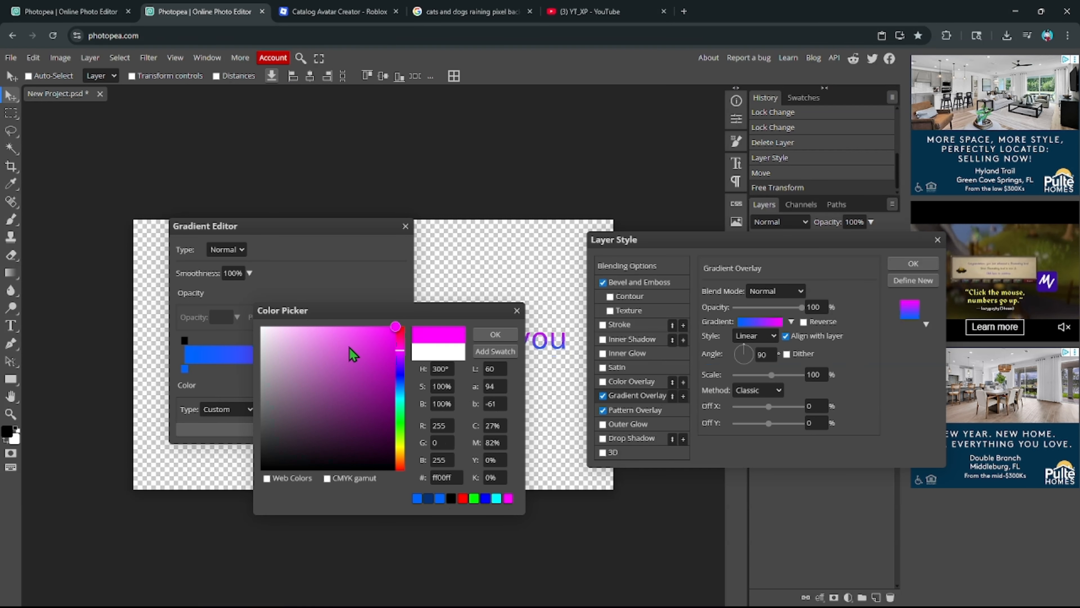
left_click_drag(350, 347, 397, 326)
left_click(491, 337)
- Move the blue stop to 25% and the magenta stop to 59%, keeping a Normal gradient type
left_click_drag(185, 369, 238, 369)
left_click(399, 369)
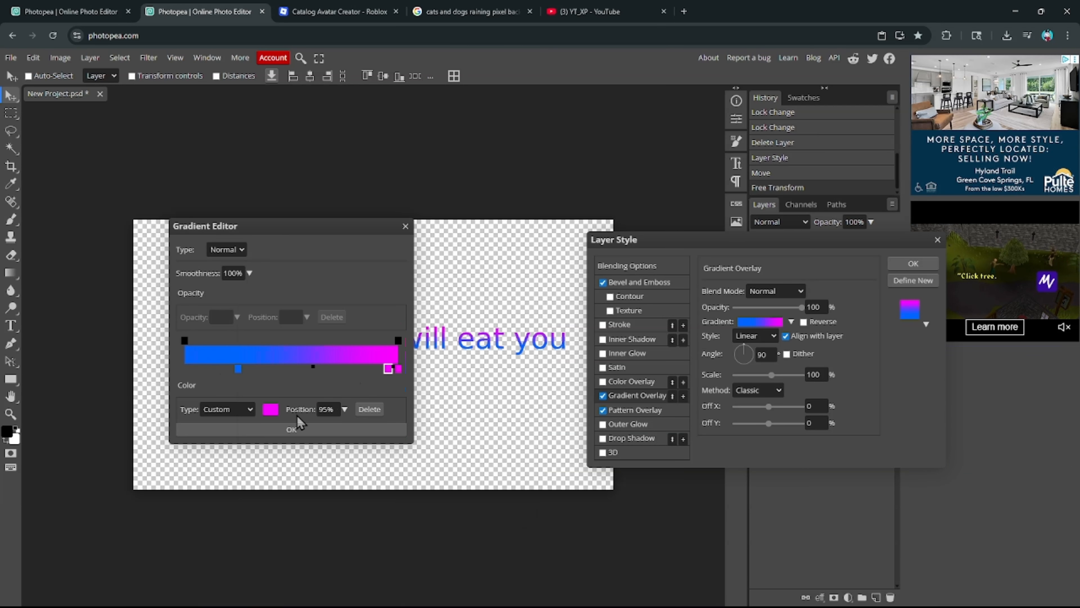
mouse_move(398, 369)
left_mouse_down()
mouse_move(311, 368)
mouse_move(395, 327)
mouse_move(382, 370)
mouse_move(396, 371)
left_mouse_up()
left_click(233, 277)
left_click(230, 250)
left_click(227, 263)
left_click(185, 369)
- Swap the stops to magenta left and blue right at 99%, then angle the gradient to -93°
left_click(270, 409)
left_click(494, 337)
left_click(398, 368)
left_click(271, 409)
left_click(491, 337)
left_click(230, 410)
left_click(233, 445)
left_click(237, 410)
left_click(236, 433)
left_click(272, 409)
left_click(400, 380)
left_click_drag(359, 354, 381, 328)
left_click(493, 336)
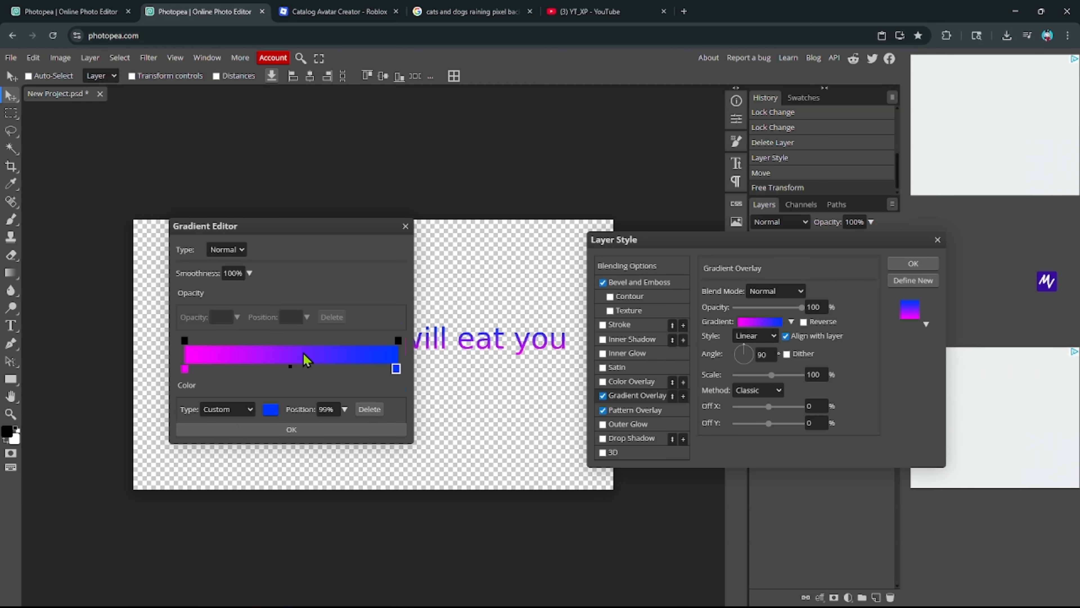
left_click(297, 430)
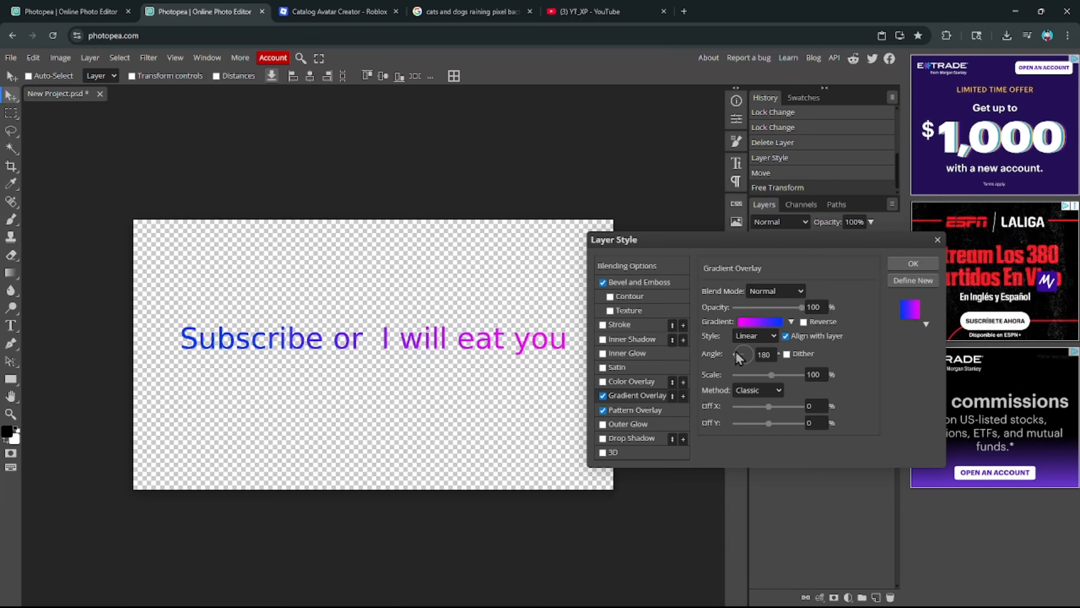
left_click_drag(739, 358, 763, 380)
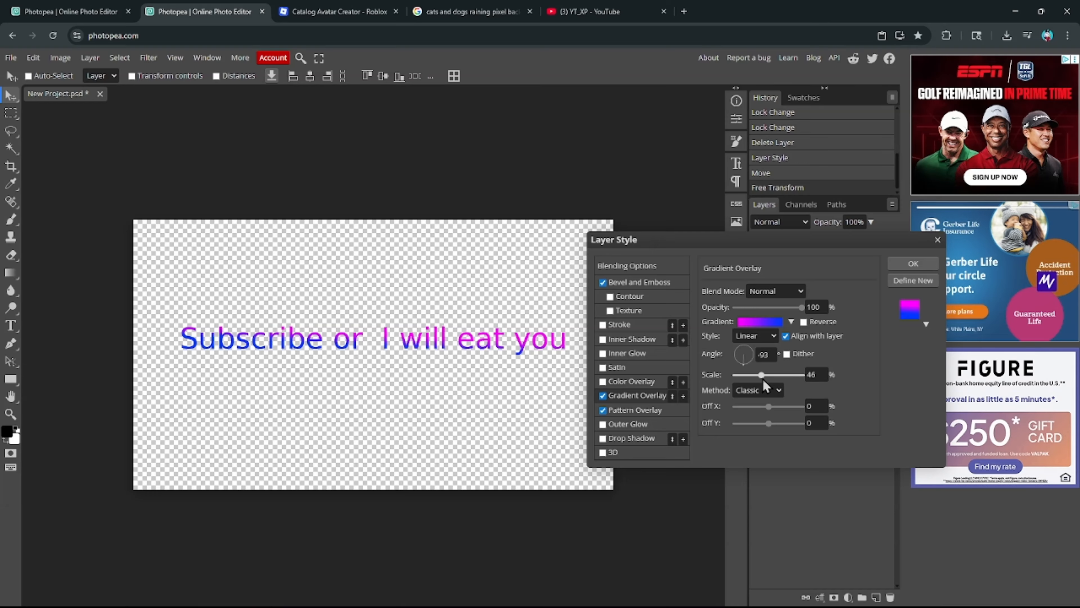
- Make the text gradient a reversed Reflected style at scale 71 in Difference mode
left_click(754, 380)
left_click(756, 405)
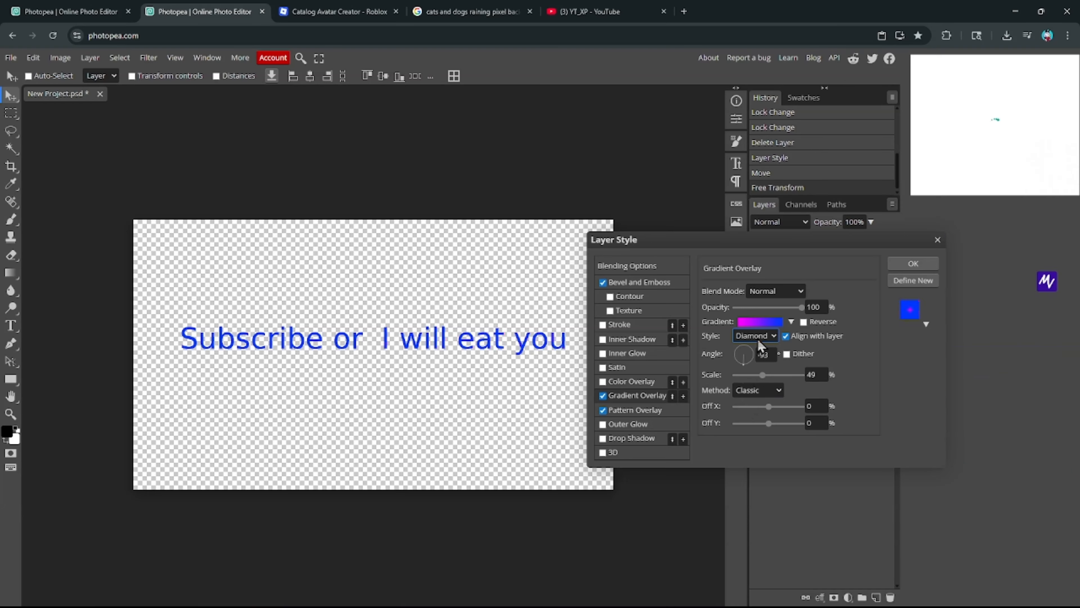
left_click(757, 338)
left_click(752, 397)
left_click_drag(764, 375, 768, 377)
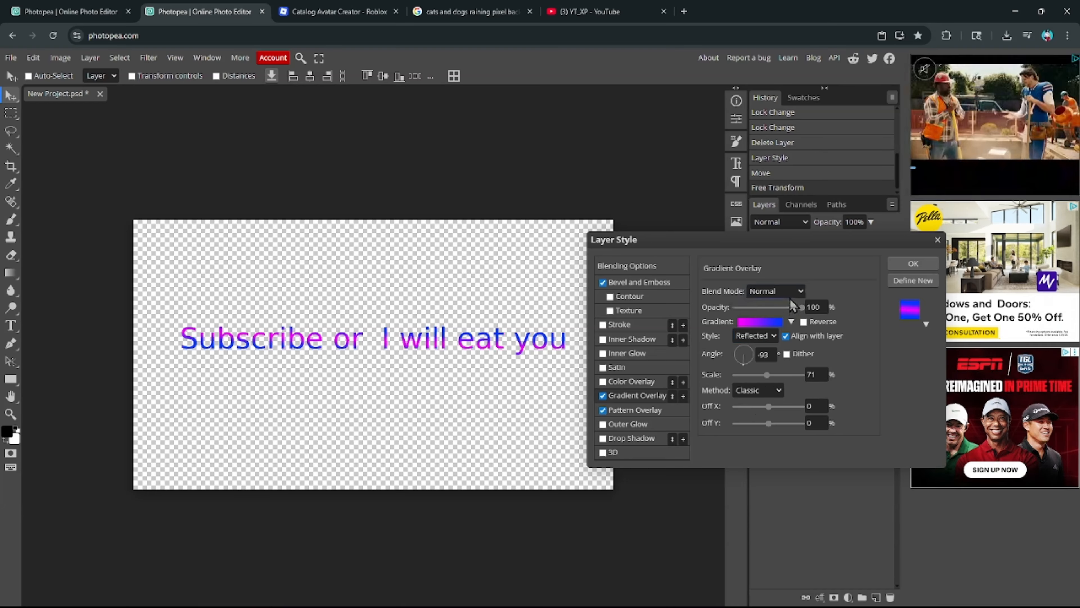
left_click(780, 292)
left_click(770, 489)
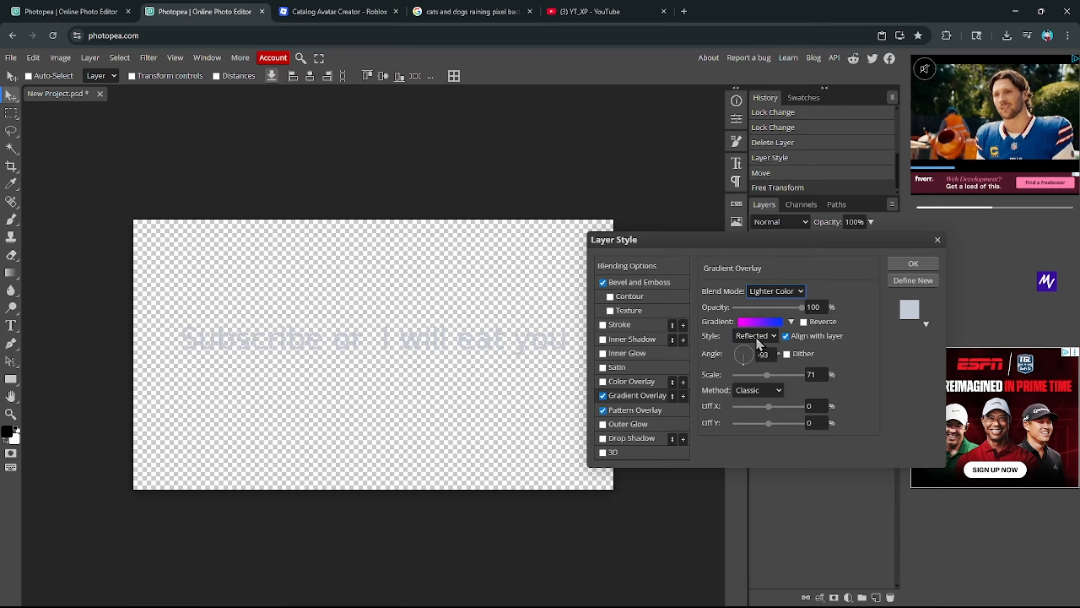
left_click(805, 322)
left_click(778, 292)
left_click(770, 434)
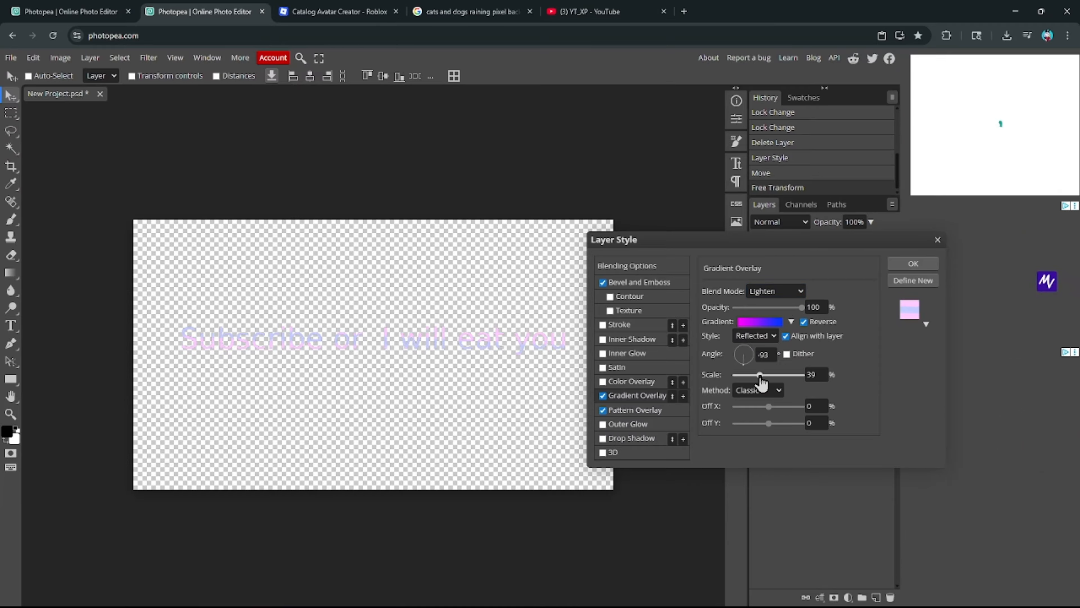
- Switch the pattern overlay to a light blue-grey pattern in Soft Light at 36% opacity
left_click(635, 410)
left_click(748, 329)
left_click(766, 394)
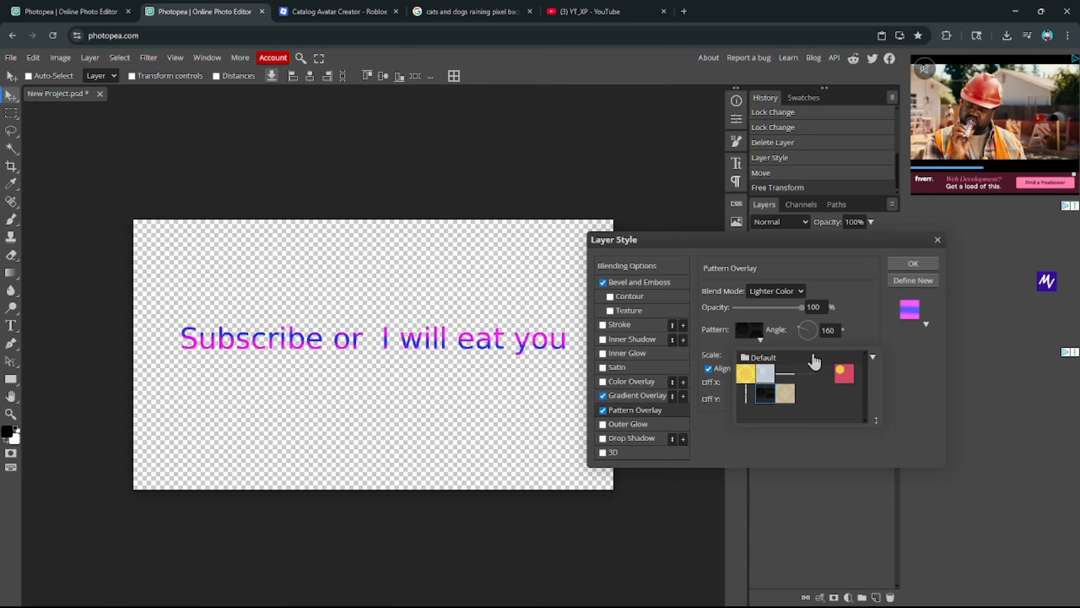
left_click(806, 339)
left_click(749, 329)
left_click(765, 374)
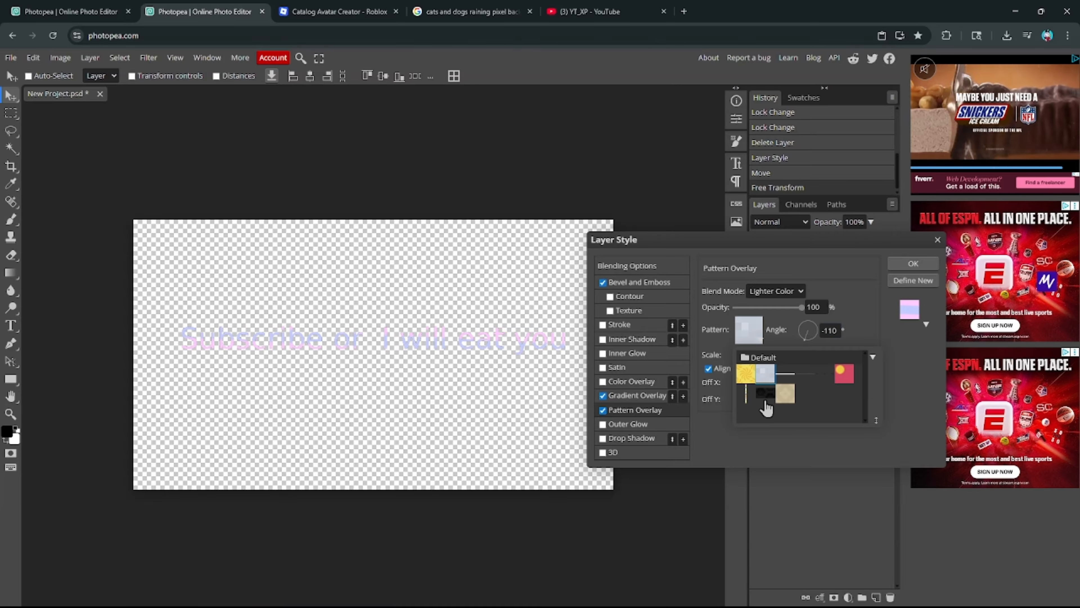
left_click(784, 438)
mouse_move(779, 308)
left_mouse_down()
mouse_move(803, 312)
mouse_move(759, 308)
left_mouse_up()
left_click(775, 291)
left_click(769, 544)
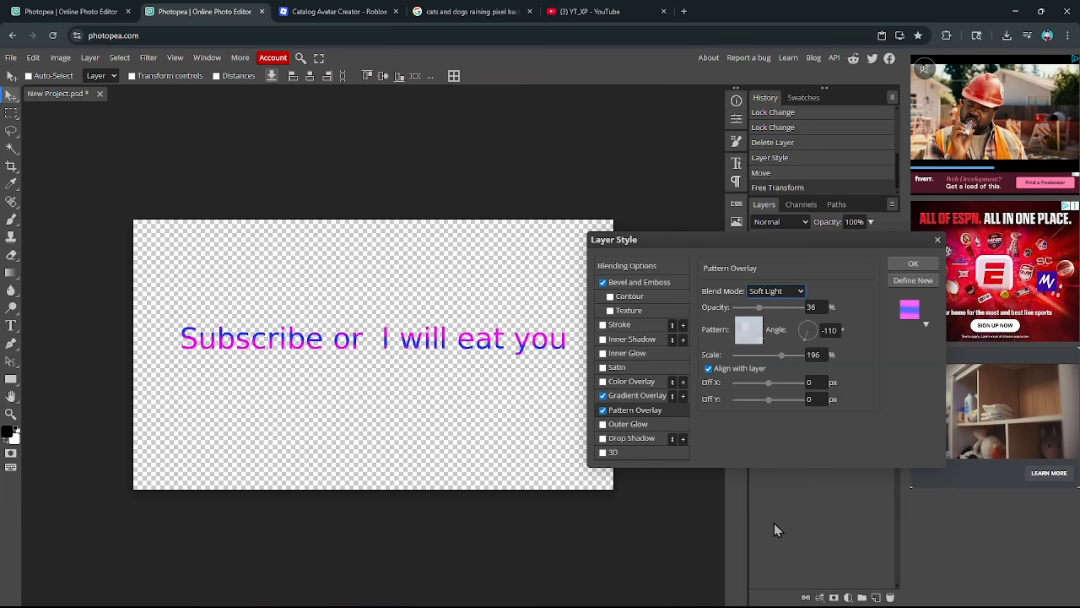
- Turn on dithering for the gradient and sweep its angle to 94°
left_click(629, 400)
mouse_move(749, 355)
left_mouse_down()
mouse_move(739, 361)
mouse_move(763, 353)
mouse_move(744, 341)
left_mouse_up()
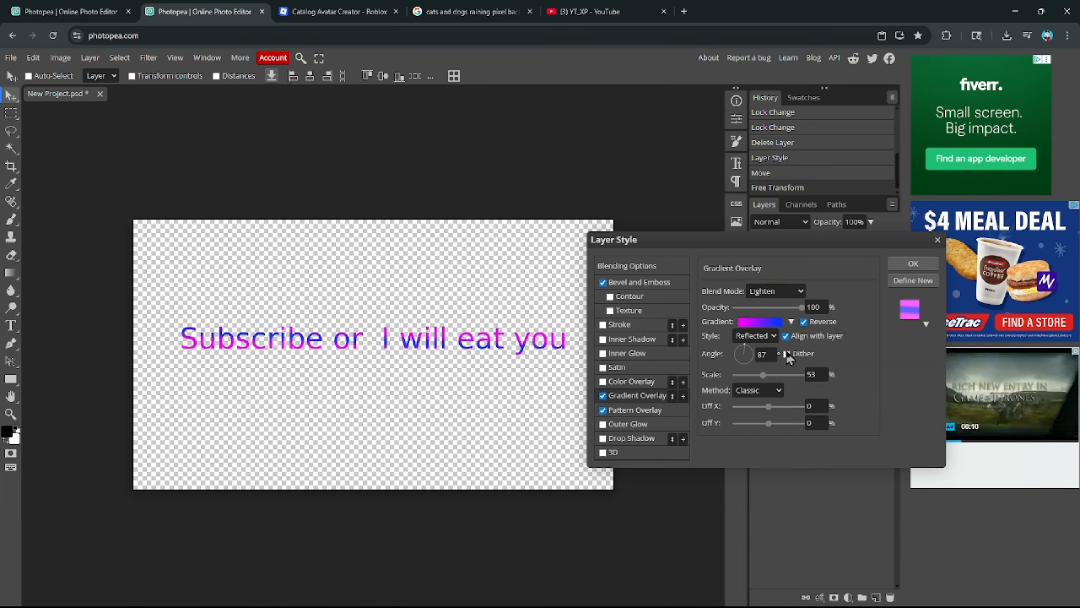
left_click(635, 410)
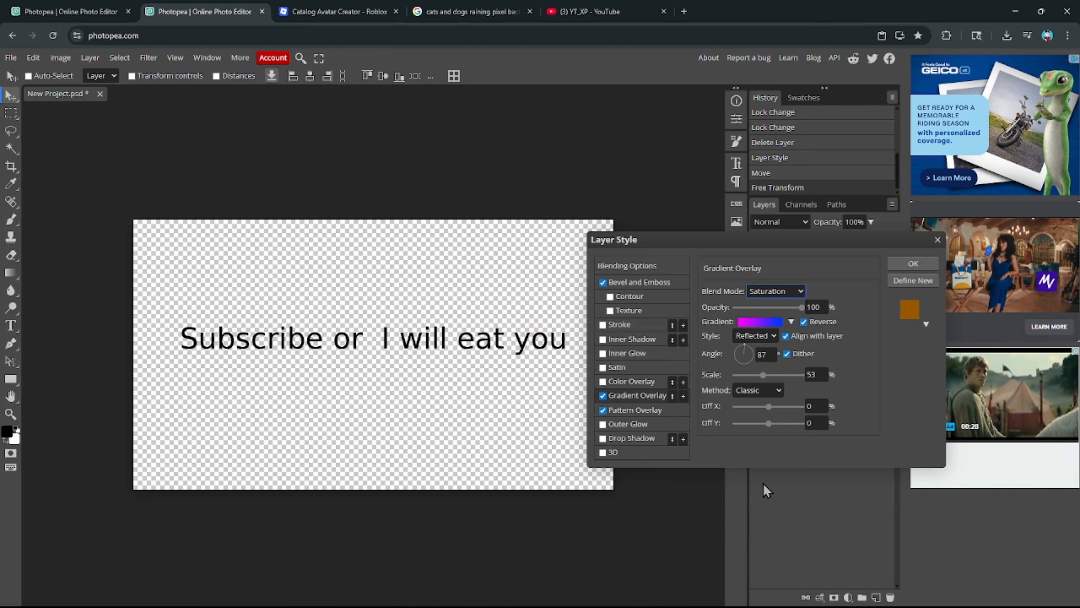
left_click(735, 356)
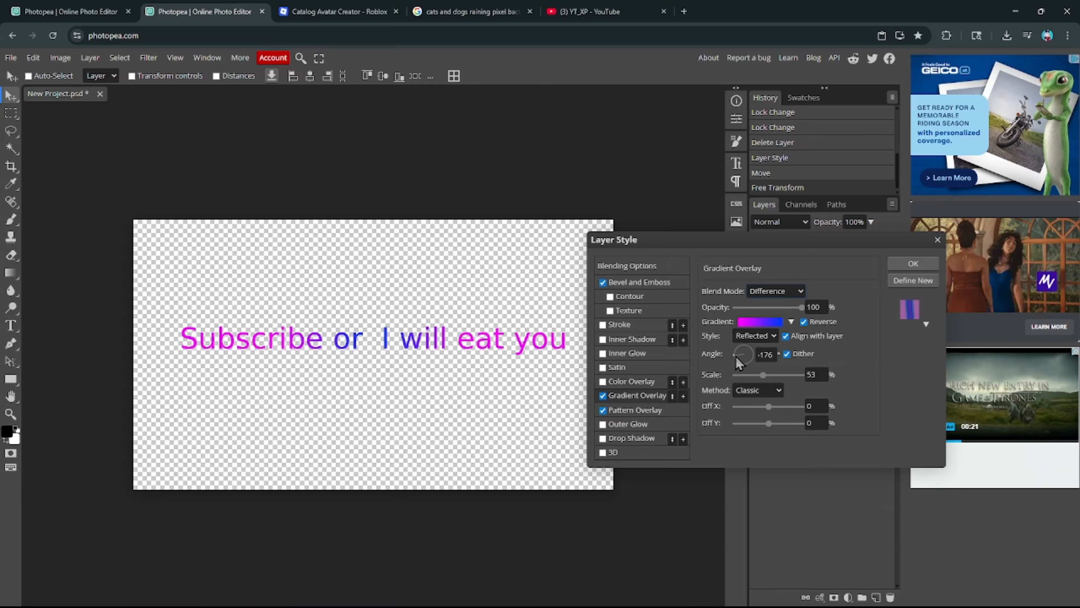
left_click_drag(731, 357, 749, 320)
- Recolour a gradient stop purple, delete the 96% stop, slide the stops, and angle it to 89°
left_click(752, 322)
double_click(184, 368)
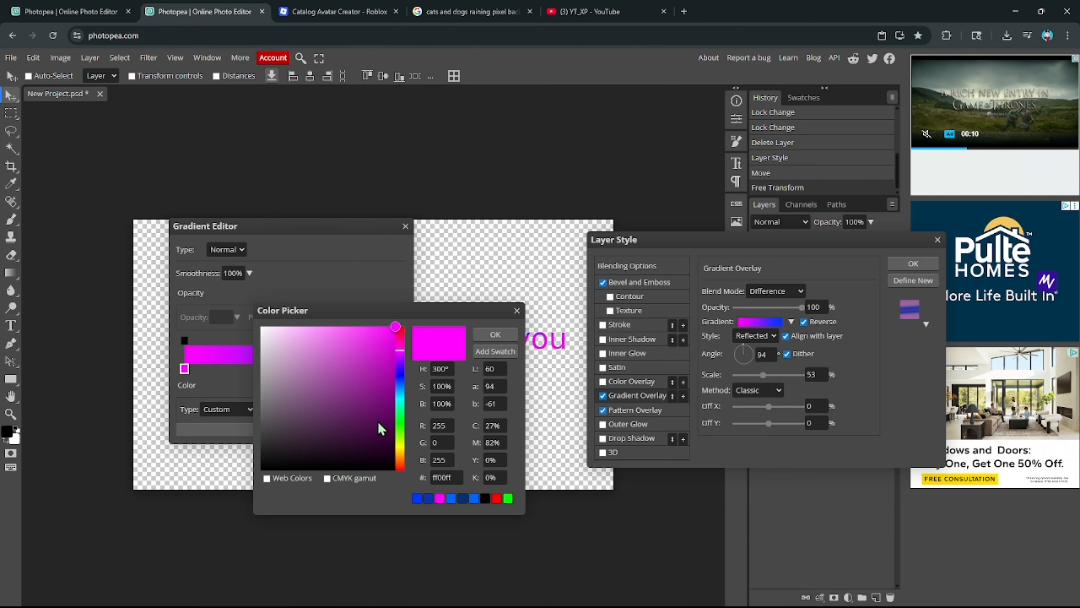
left_click(376, 402)
left_click(495, 334)
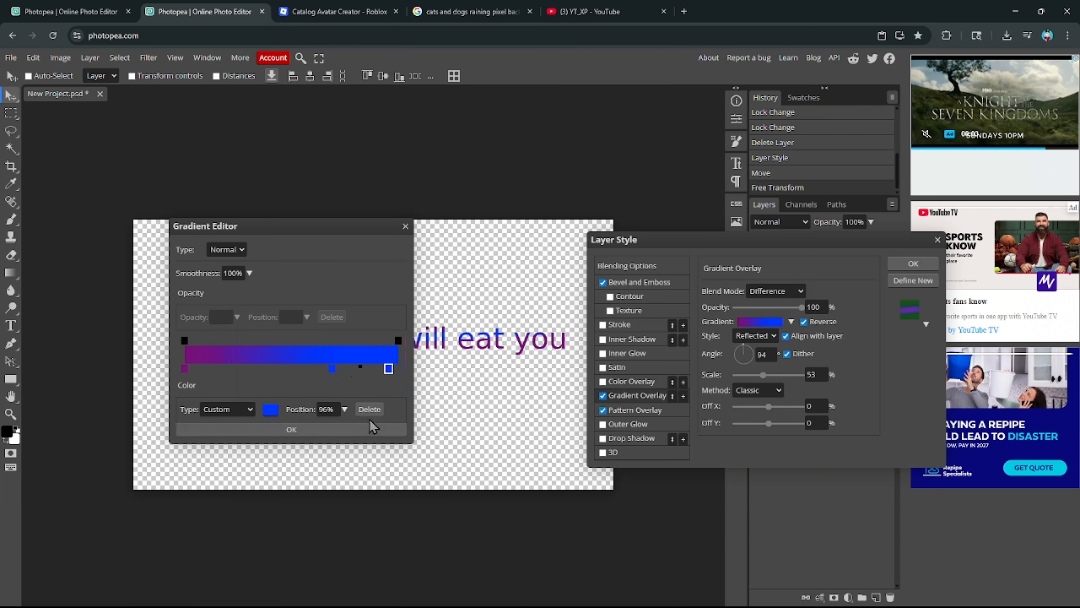
left_click(369, 409)
left_click(332, 369)
left_click_drag(192, 371, 296, 369)
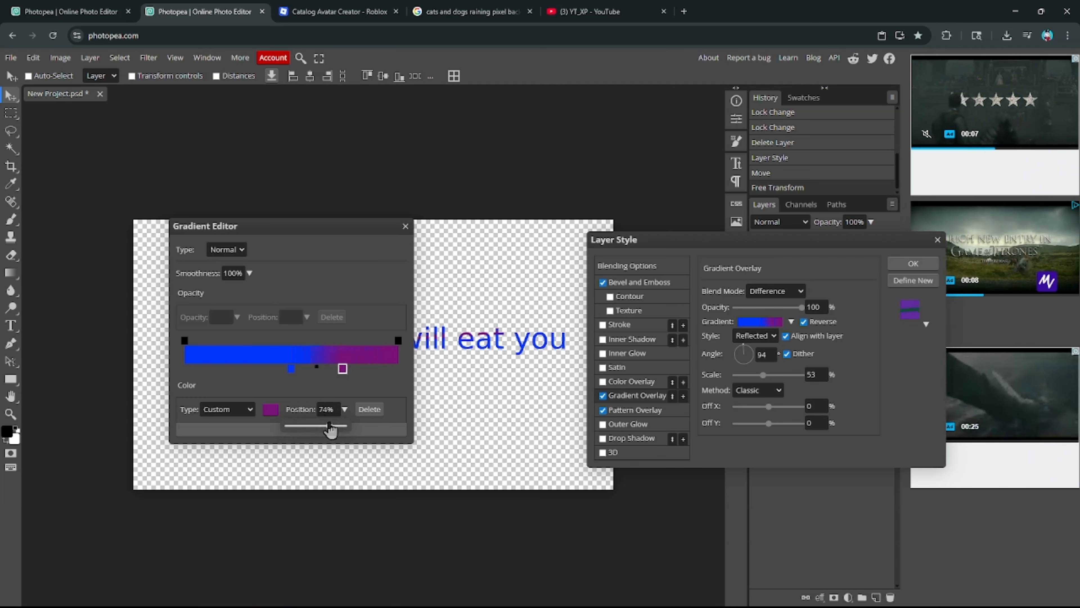
left_click(270, 432)
left_click(758, 388)
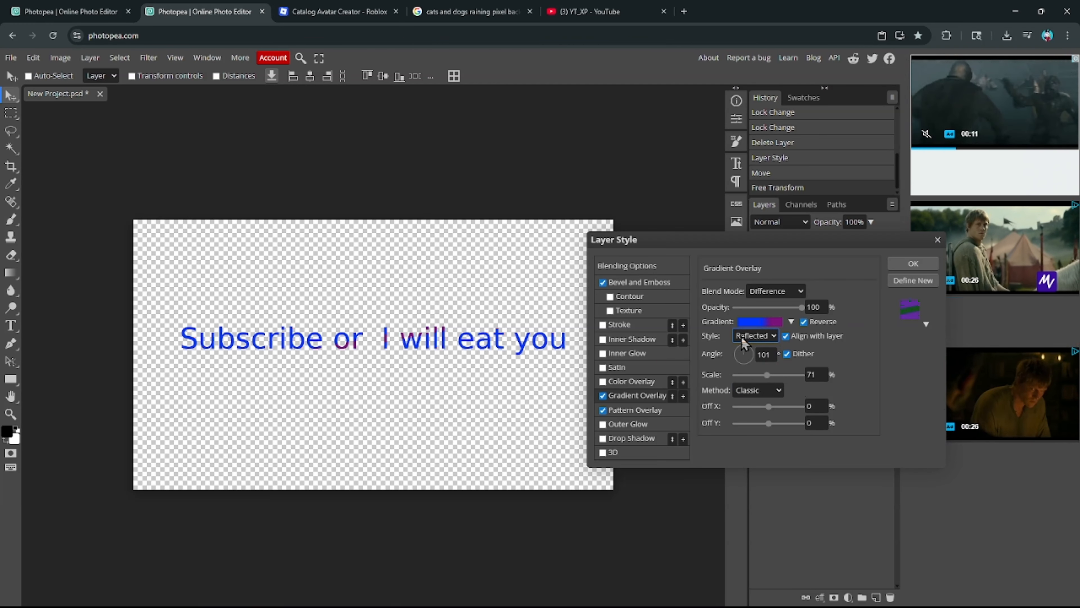
left_click(745, 347)
- Turn the selected gradient stop white and add an 11 px outside Stroke around the text
left_click(760, 322)
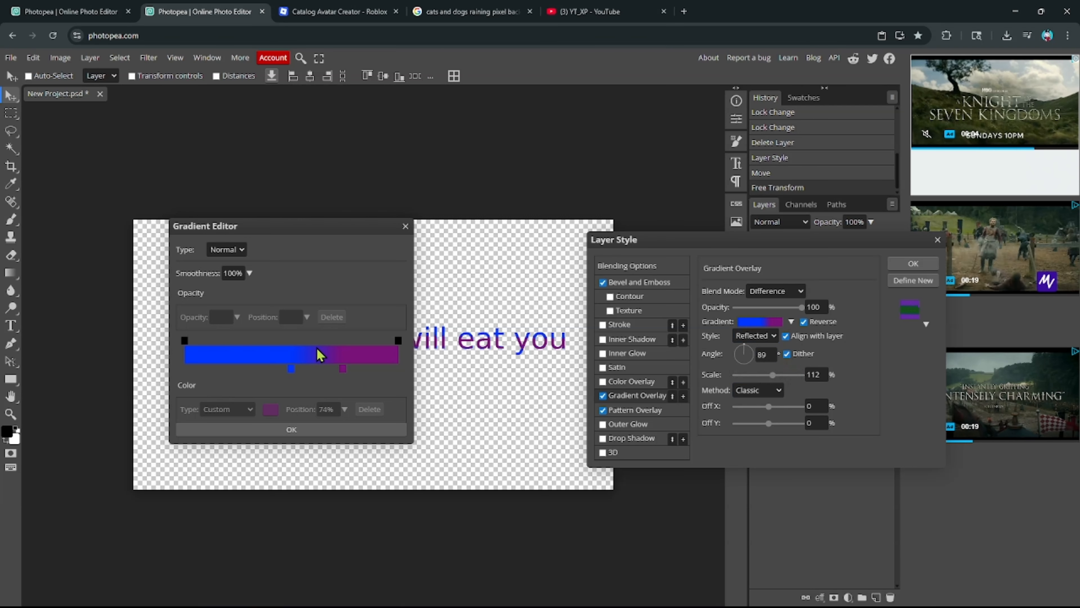
left_click(271, 409)
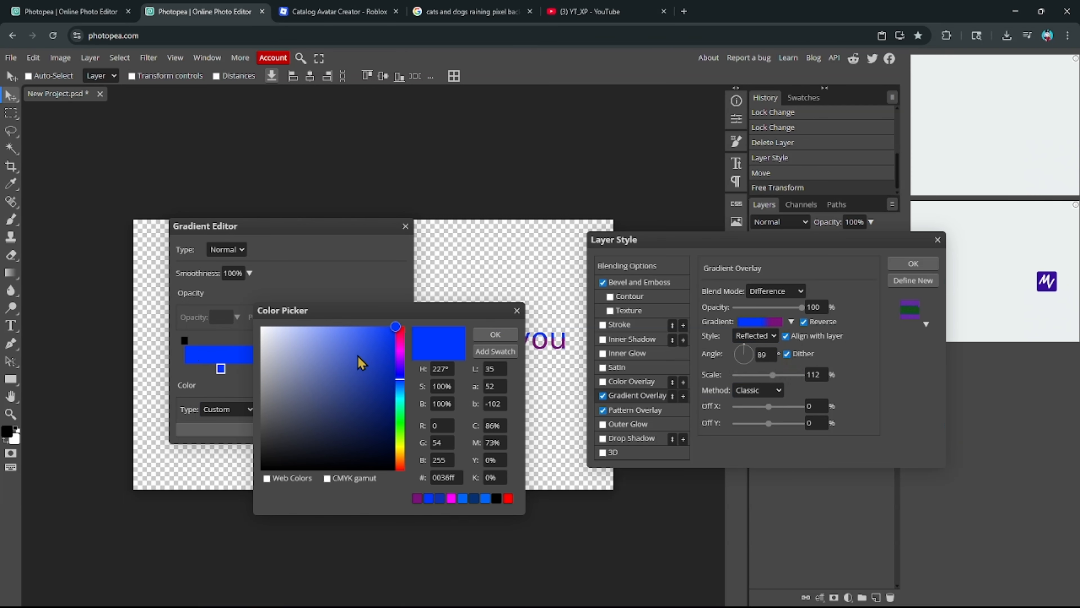
left_click(496, 335)
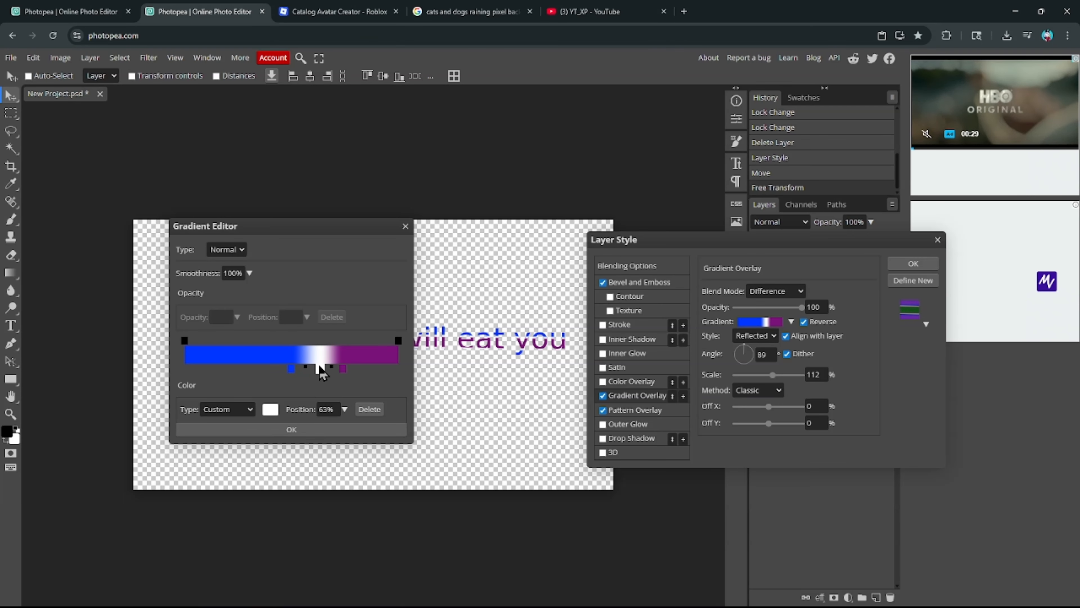
left_click(304, 431)
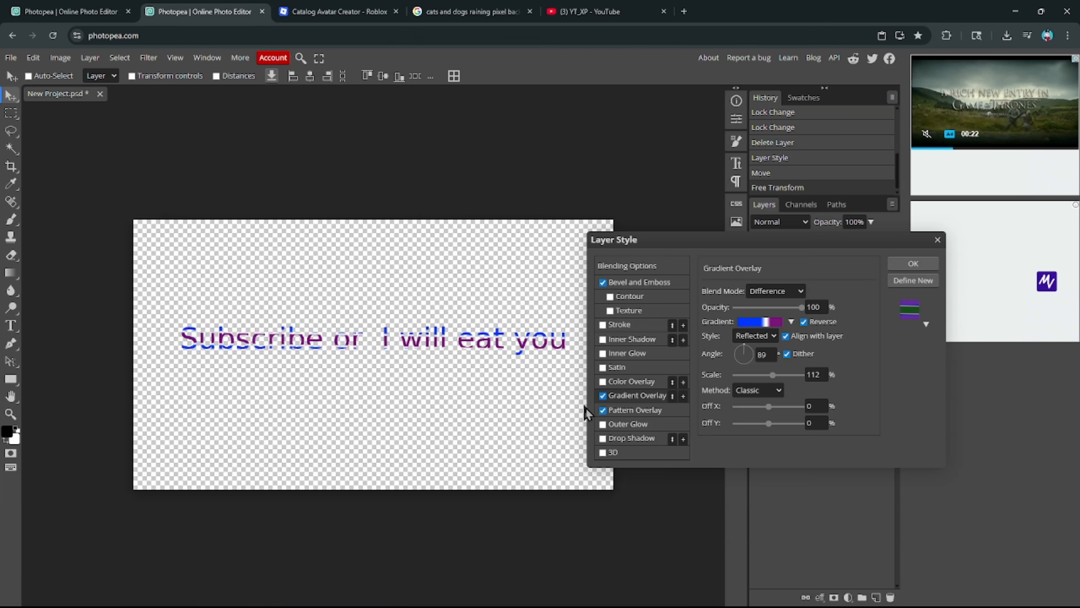
left_click(603, 326)
mouse_move(736, 293)
left_mouse_down()
mouse_move(752, 293)
mouse_move(741, 295)
left_mouse_up()
- Change the text stroke to black and slim it to about 6 px
left_click(709, 378)
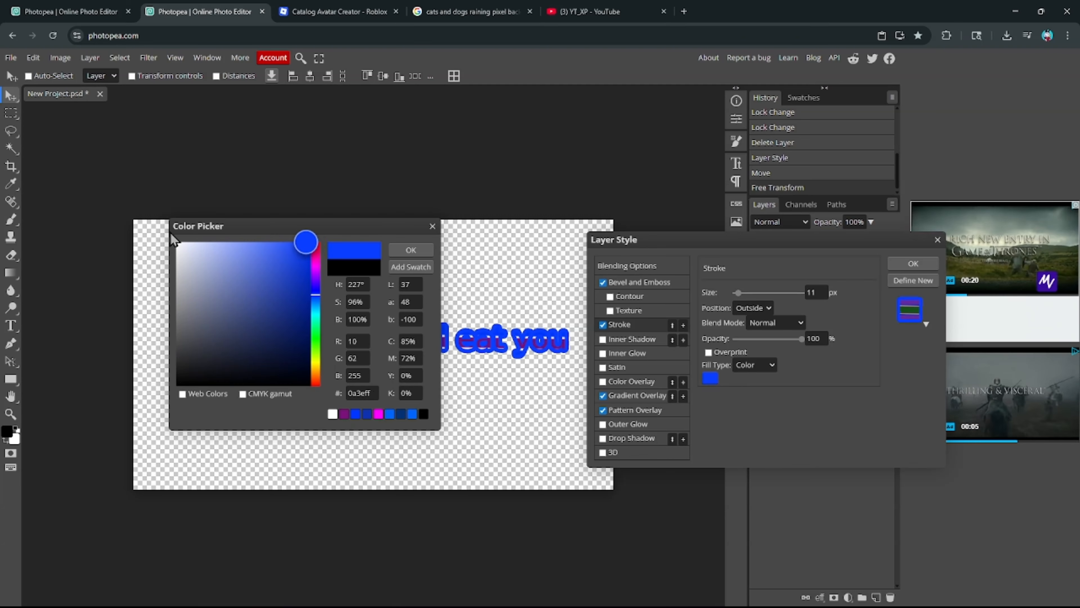
left_click_drag(177, 243, 63, 380)
left_click(408, 250)
left_click_drag(739, 293, 737, 296)
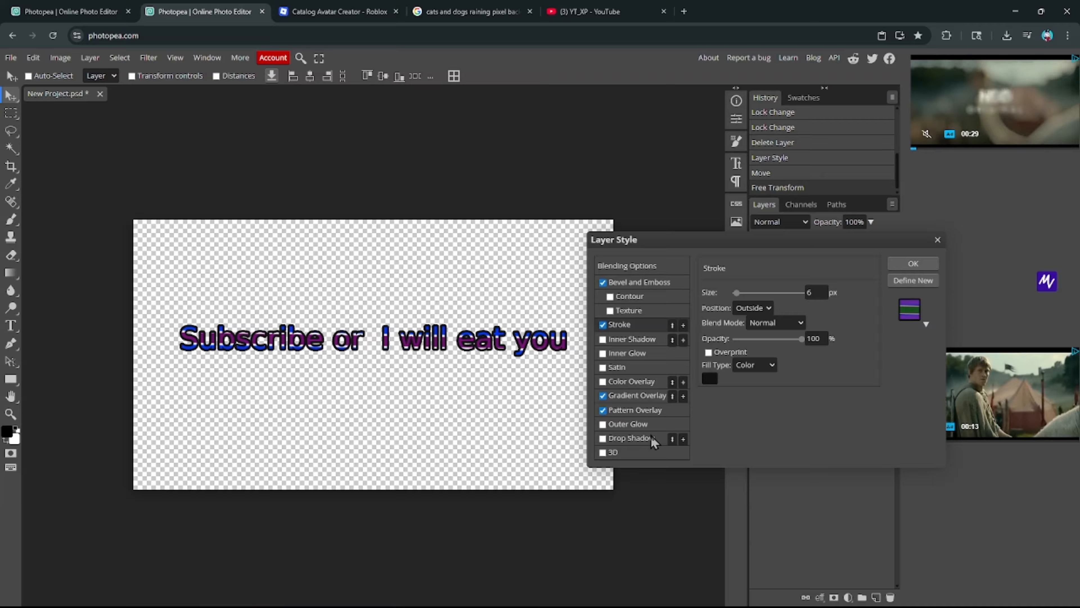
left_click(634, 410)
- Enable Color Overlay with dark blue #333399 on the text
left_click(616, 391)
left_click(613, 386)
left_click(843, 307)
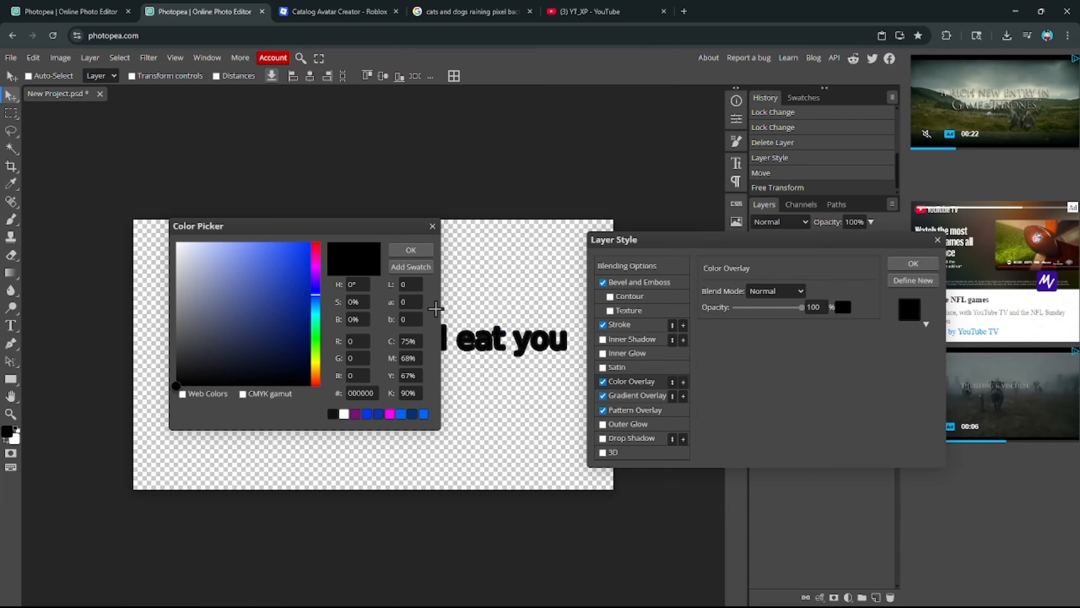
key("Return")
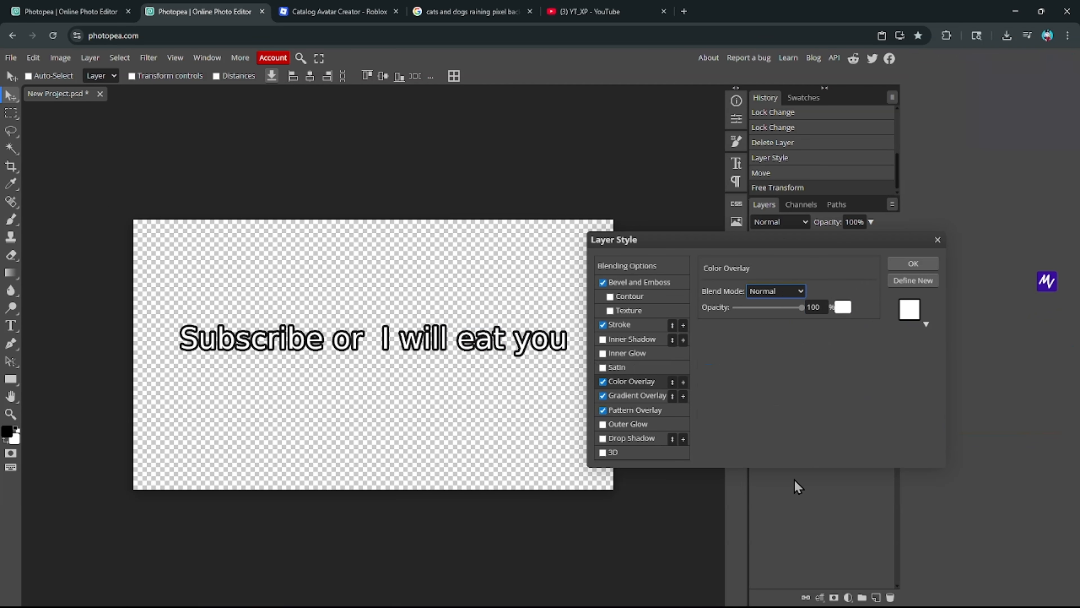
left_click(843, 307)
left_click(182, 393)
left_click(243, 393)
left_click(286, 291)
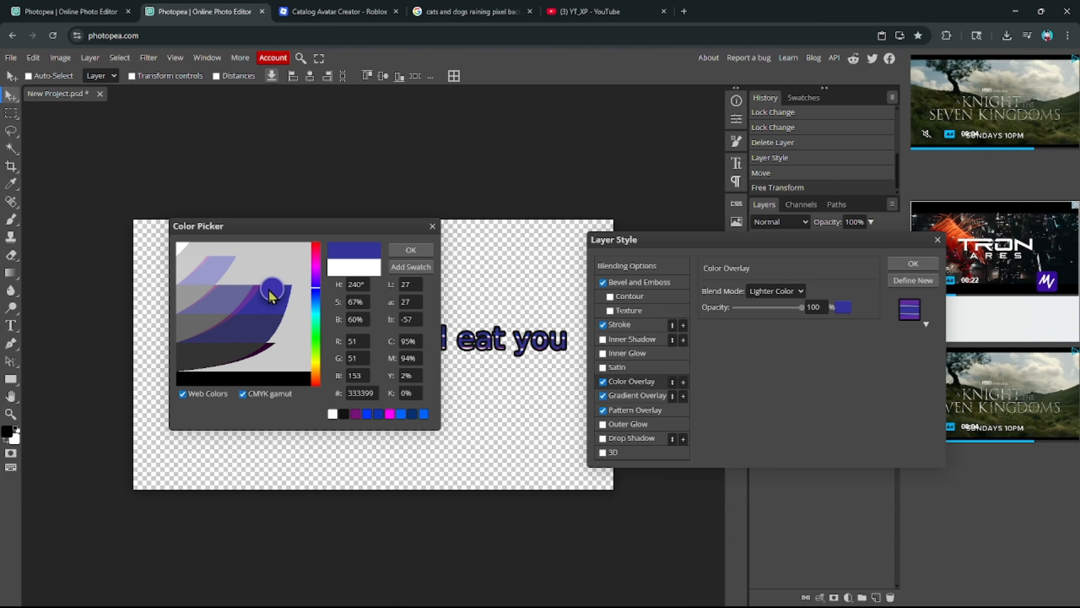
left_click(411, 250)
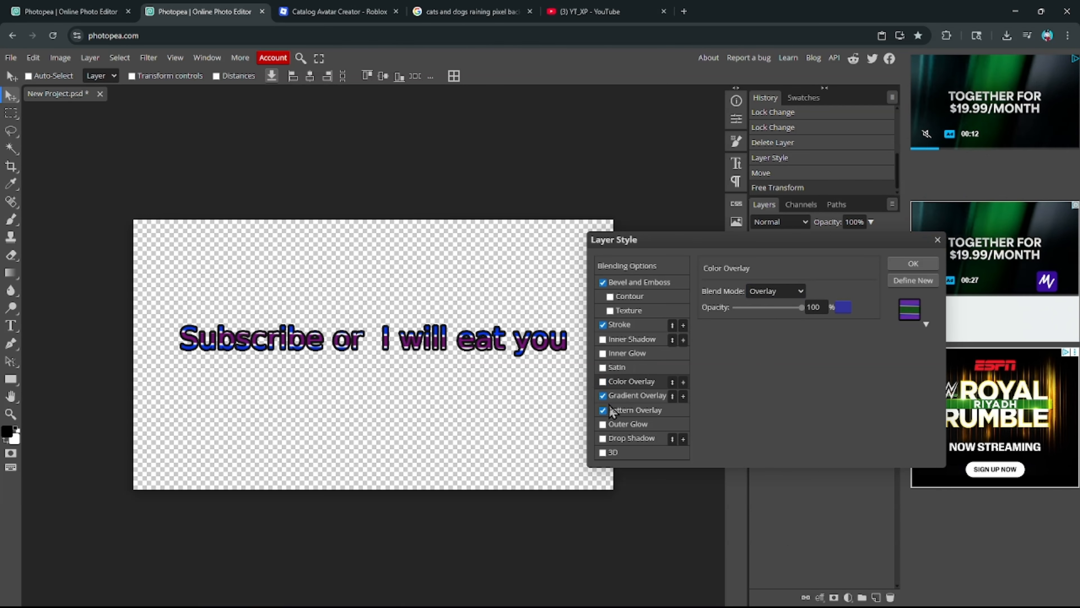
- Apply the layer style, then scale the text up about 148%, narrower and taller, shifted right
key("Return")
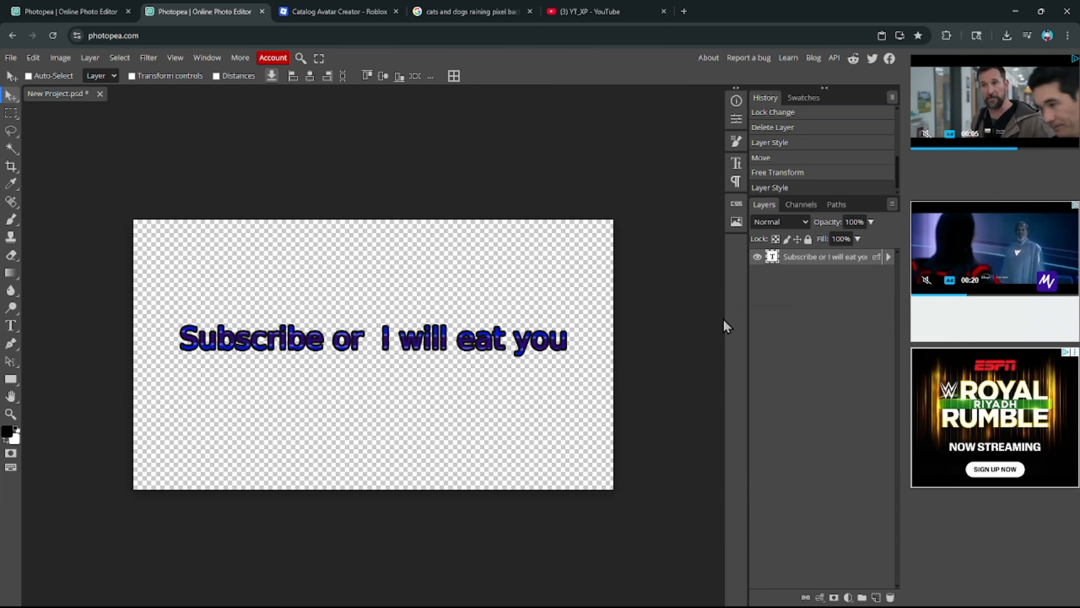
left_click(32, 57)
mouse_move(128, 352)
left_click(179, 374)
left_click_drag(184, 354, 9, 400)
left_click_drag(207, 351, 352, 342)
left_click_drag(626, 326, 604, 308)
key("Return")
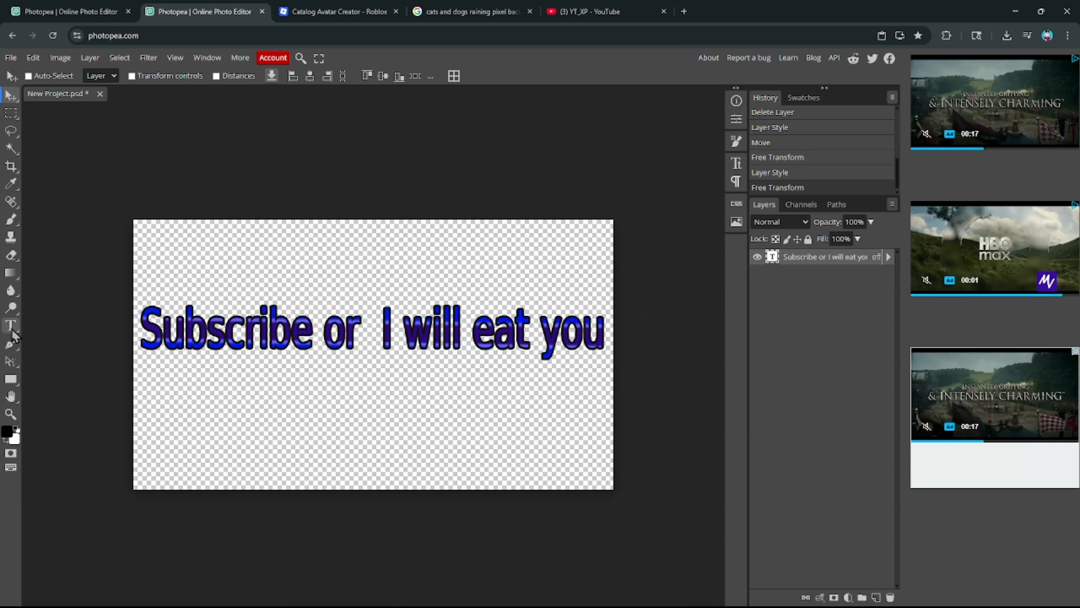
- Switch the slogan's font to Dela Gothic One and nudge the text's position
left_click(47, 77)
left_click(72, 270)
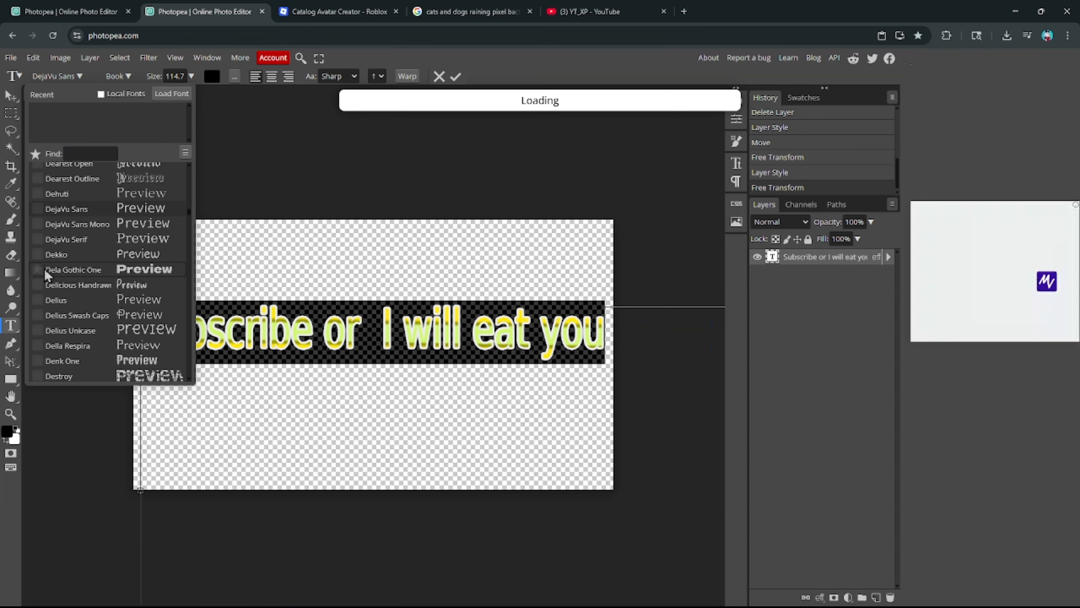
left_click(456, 76)
left_click(64, 77)
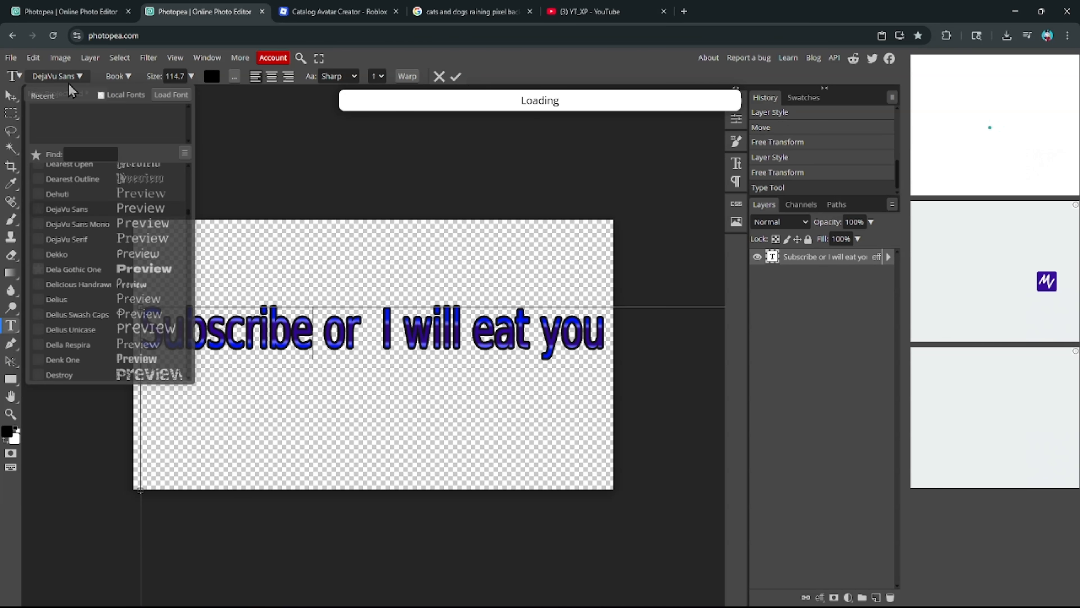
left_click(73, 270)
left_click(457, 77)
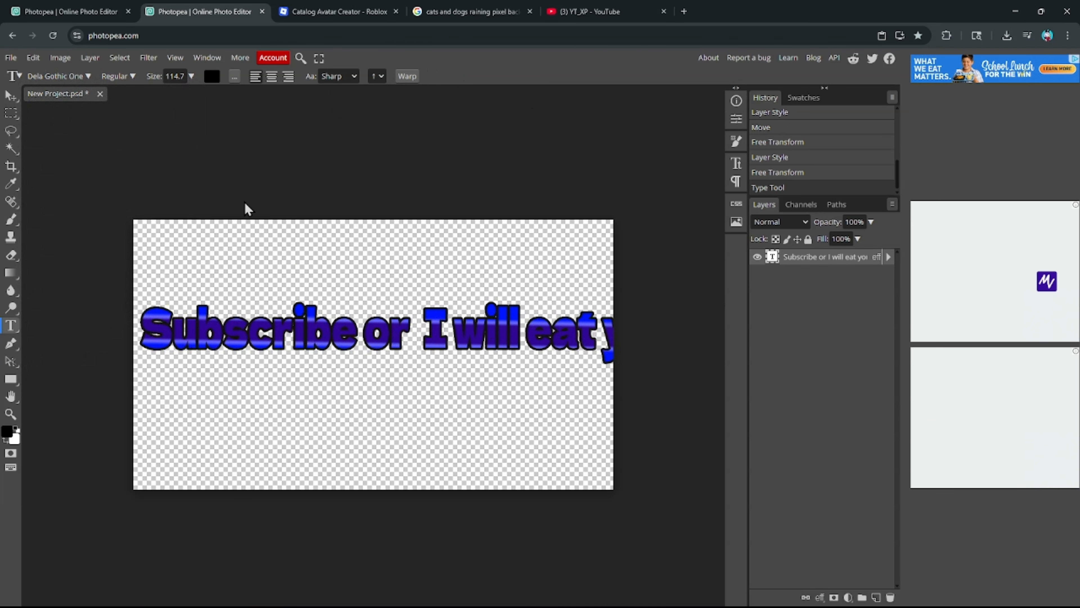
left_click(15, 96)
mouse_move(411, 343)
left_mouse_down()
mouse_move(454, 337)
mouse_move(397, 342)
left_mouse_up()
left_click(34, 59)
- Shrink the text to about 86% and move it left to fit the canvas
mouse_move(60, 352)
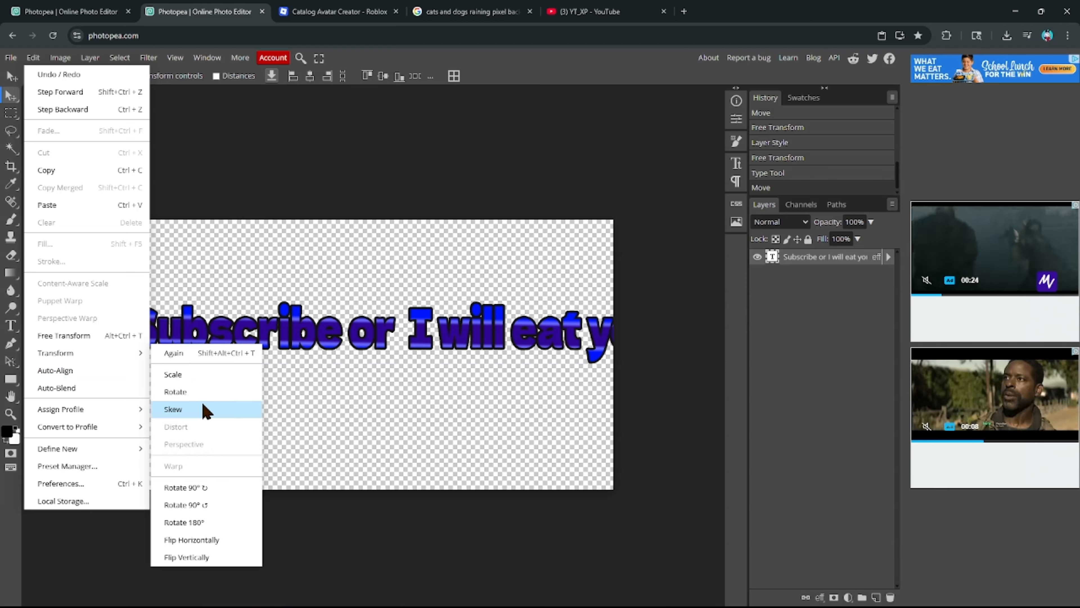
left_click(203, 408)
left_click(35, 59)
left_click(181, 354)
left_click_drag(126, 304, 197, 324)
left_click_drag(285, 322, 222, 325)
- Try a pink yellow-dot Pattern Overlay at 100% opacity, 424% scale, Normal, then disable it
right_click(794, 255)
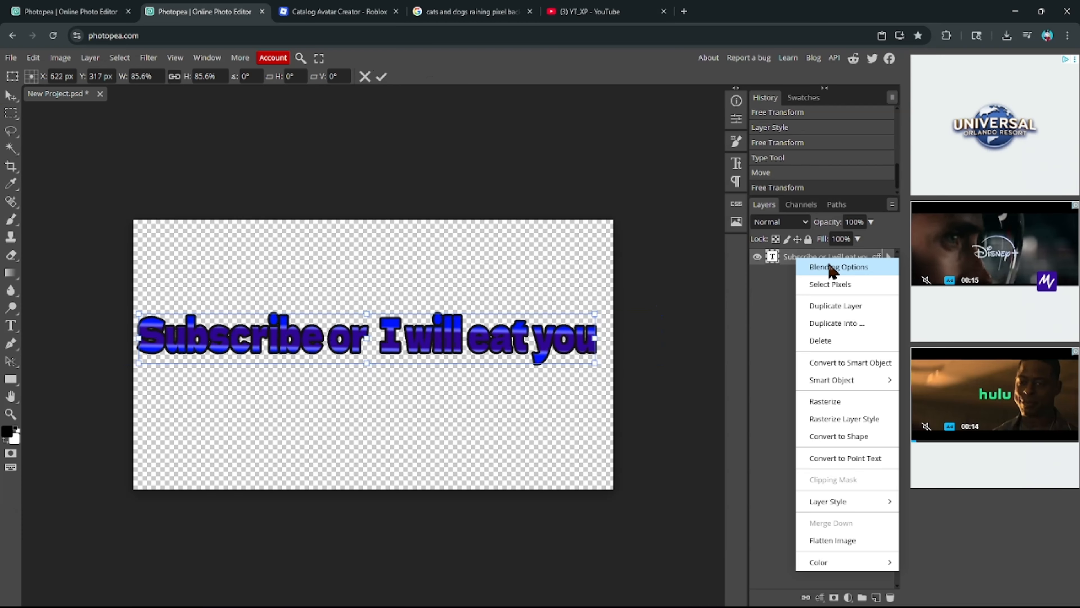
left_click(836, 266)
left_click(628, 381)
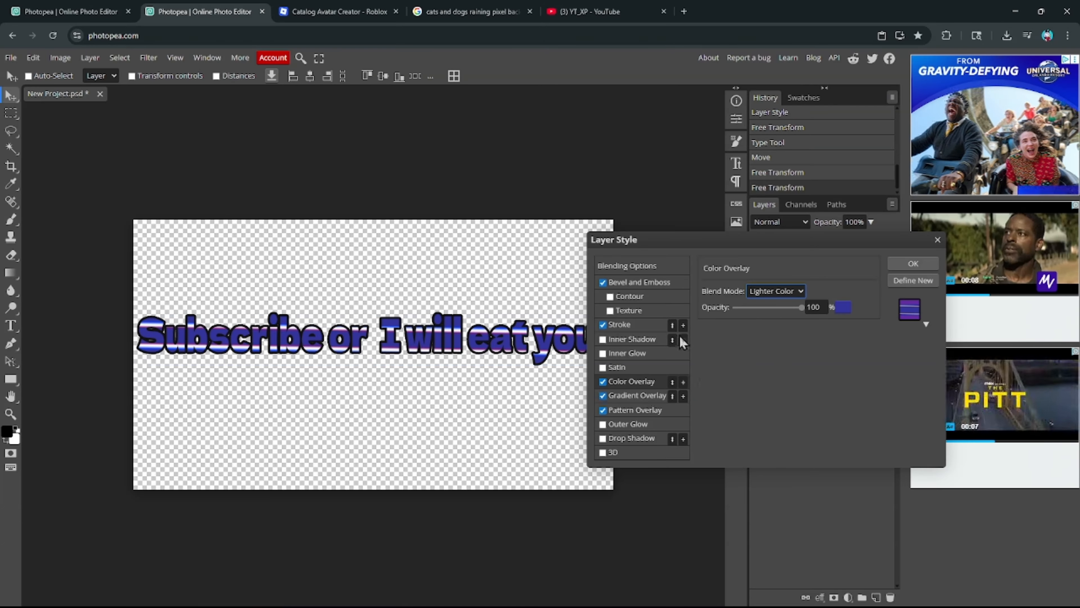
left_click(637, 395)
left_click(629, 410)
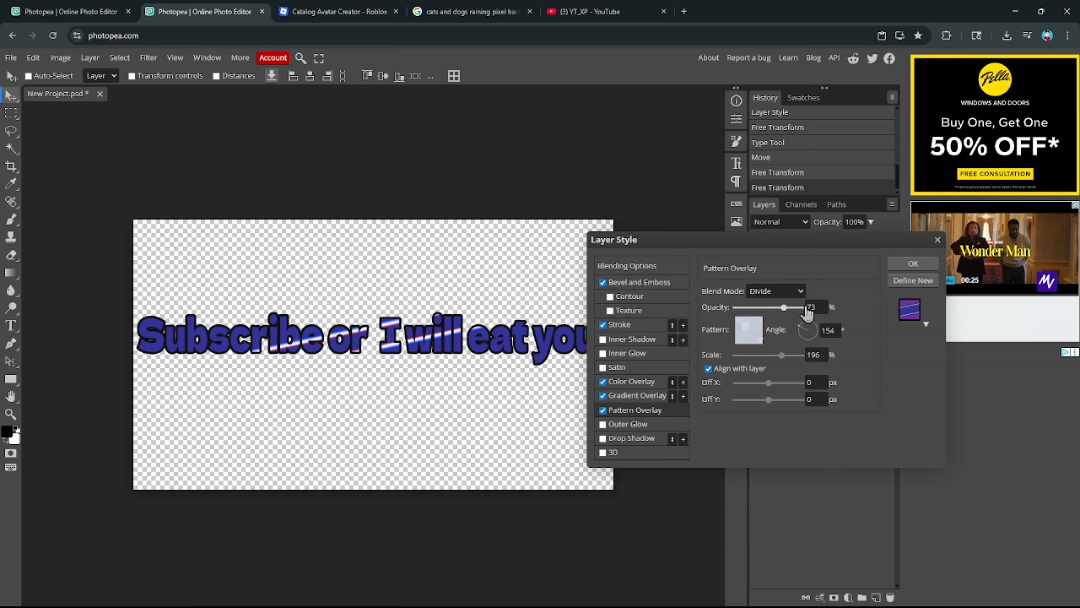
left_click_drag(805, 308, 822, 308)
left_click(752, 333)
left_click(837, 377)
left_click(906, 381)
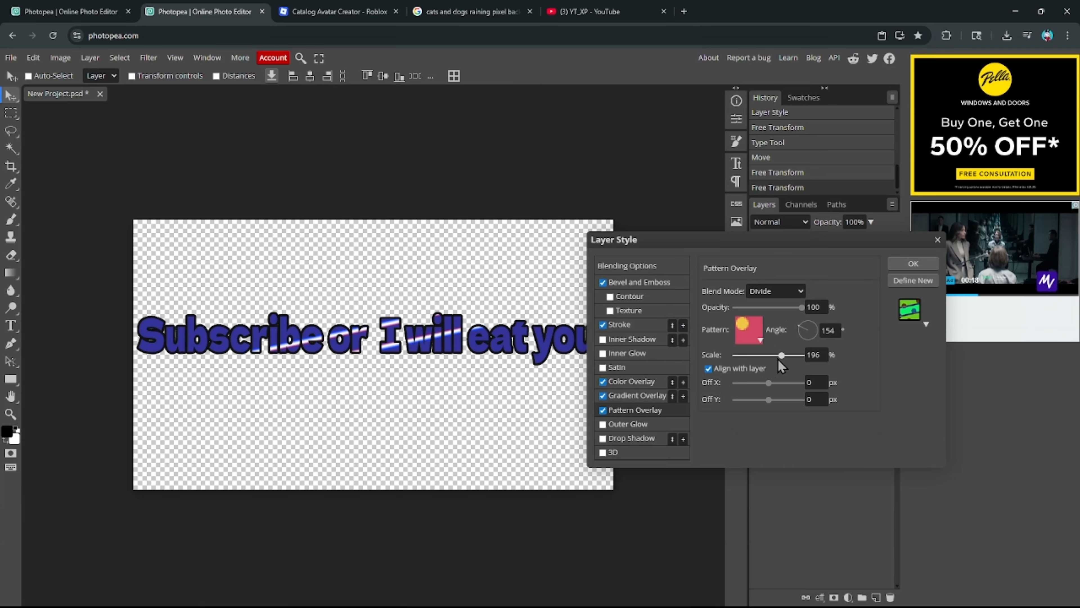
left_click_drag(779, 359, 762, 385)
left_click(773, 308)
left_click(603, 410)
- Recolour the Gradient Overlay stops to pink and violet-blue #3300cc
left_click(634, 395)
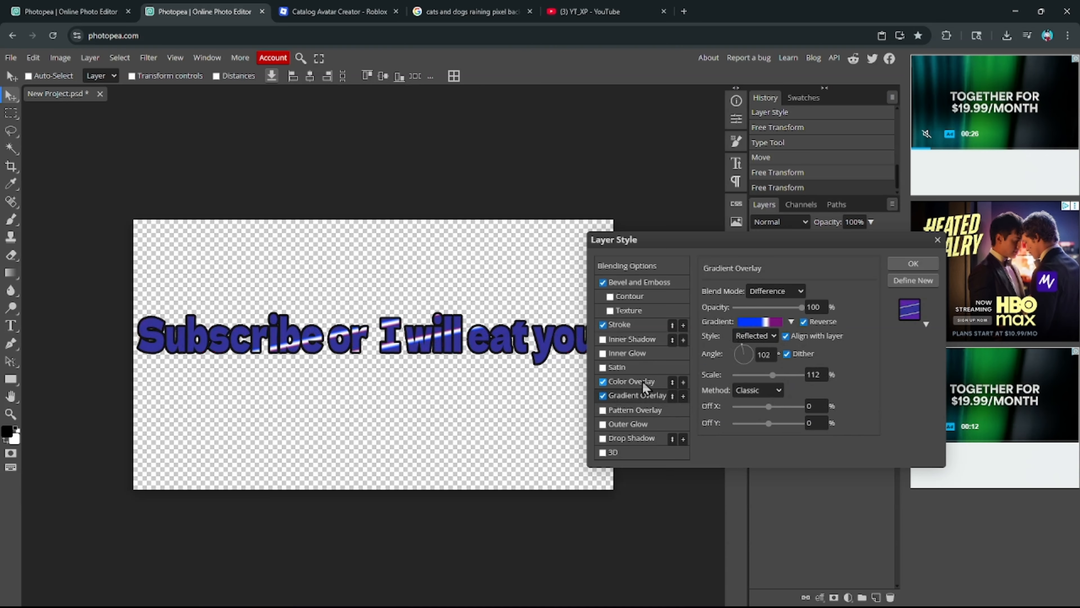
left_click(638, 381)
left_click(625, 325)
left_click(637, 395)
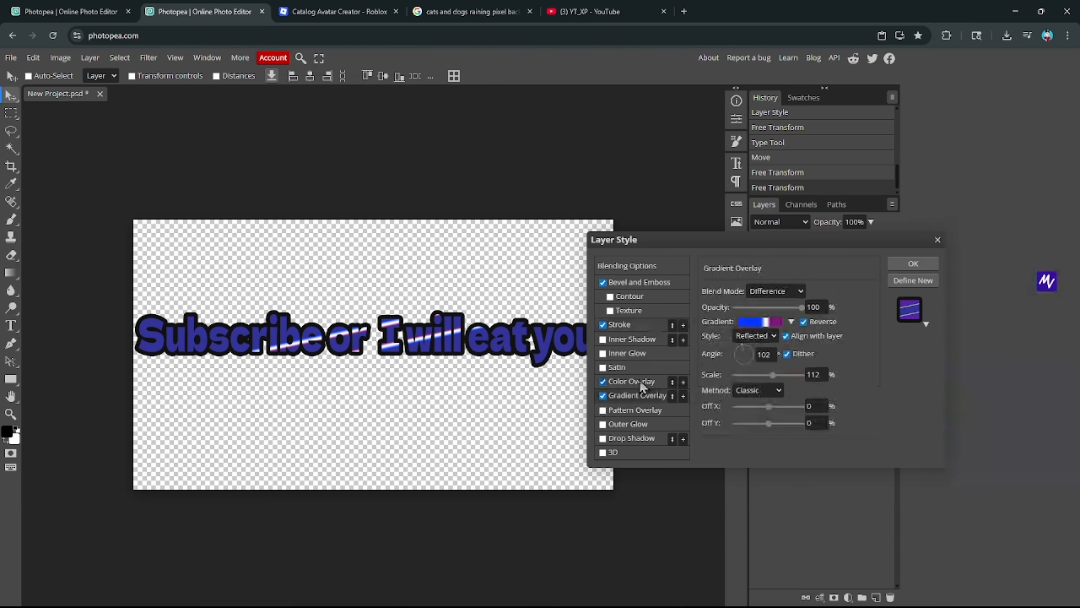
left_click(760, 322)
double_click(319, 369)
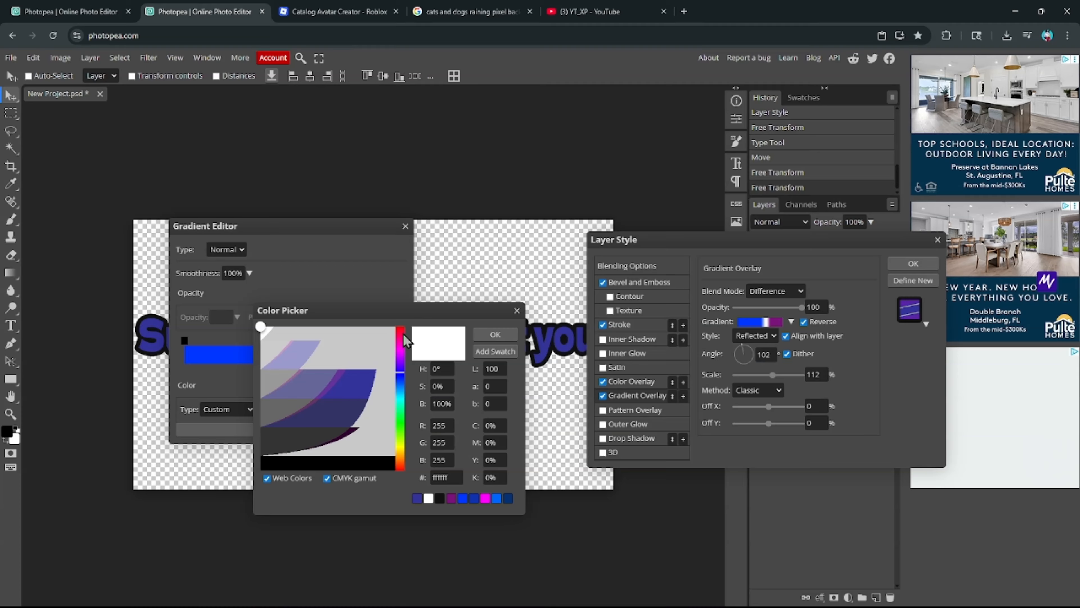
left_click(495, 334)
left_click(300, 363)
left_click(270, 411)
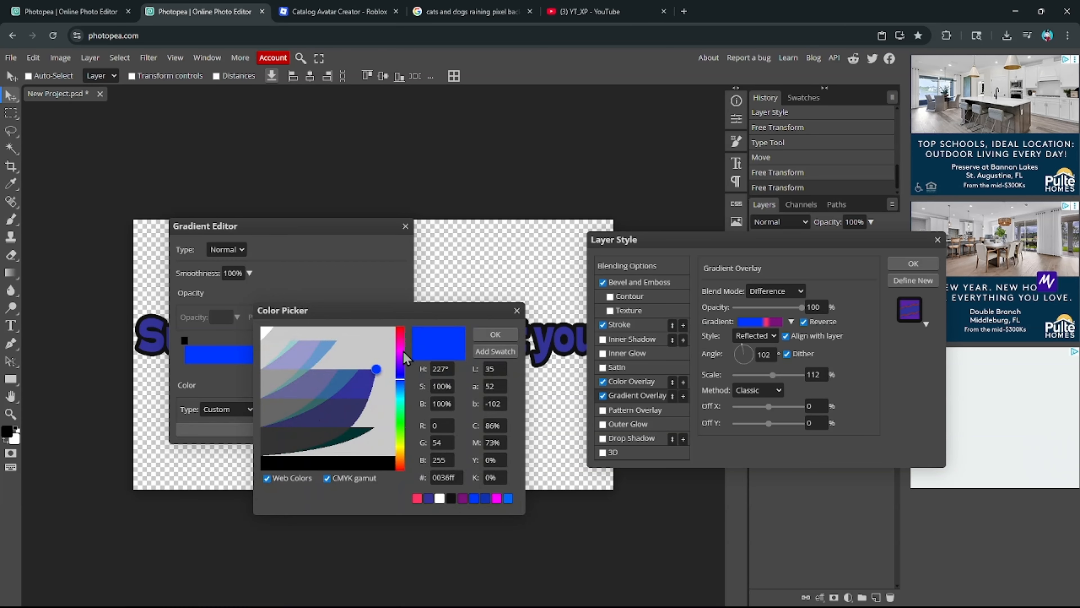
left_click_drag(400, 378, 400, 369)
mouse_move(373, 374)
left_mouse_down()
mouse_move(345, 409)
mouse_move(379, 366)
left_mouse_up()
left_click(492, 338)
left_click(383, 429)
- Stretch the gradient scale to 340% and turn one gradient stop white
left_click_drag(773, 376, 794, 376)
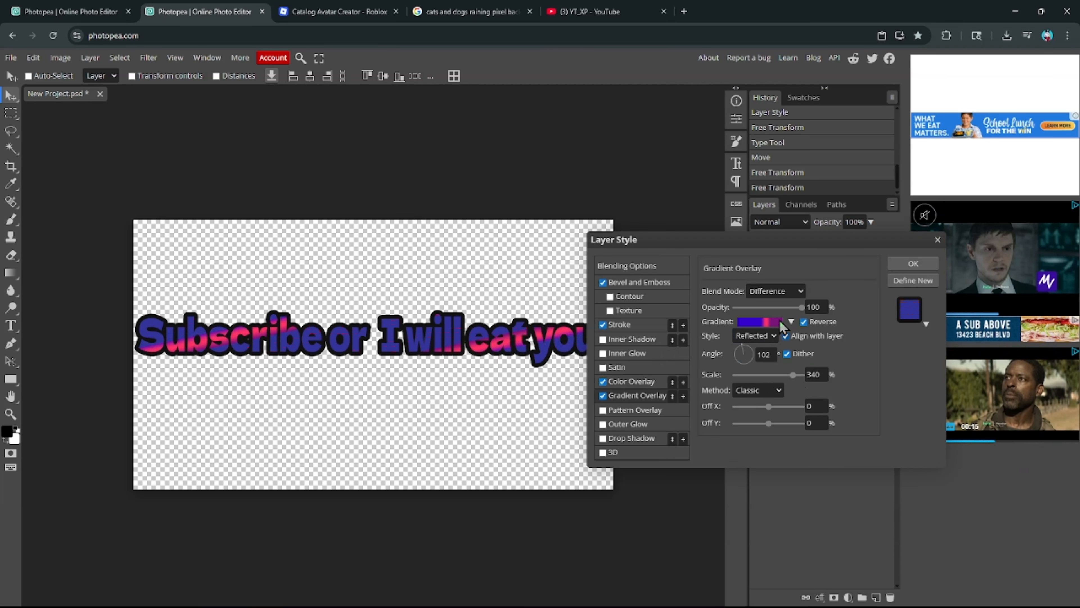
left_click(760, 321)
left_click(290, 369)
double_click(291, 369)
left_click_drag(275, 366, 261, 327)
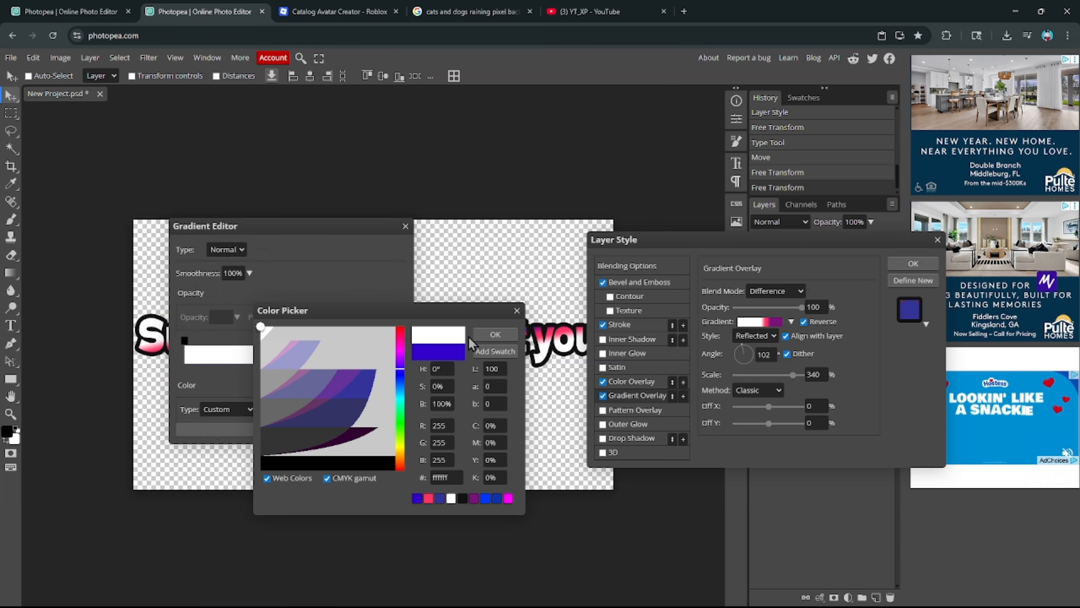
left_click(497, 336)
left_click(299, 434)
- Set the gradient stops to dark blue and orange and apply the layer style
left_click(759, 322)
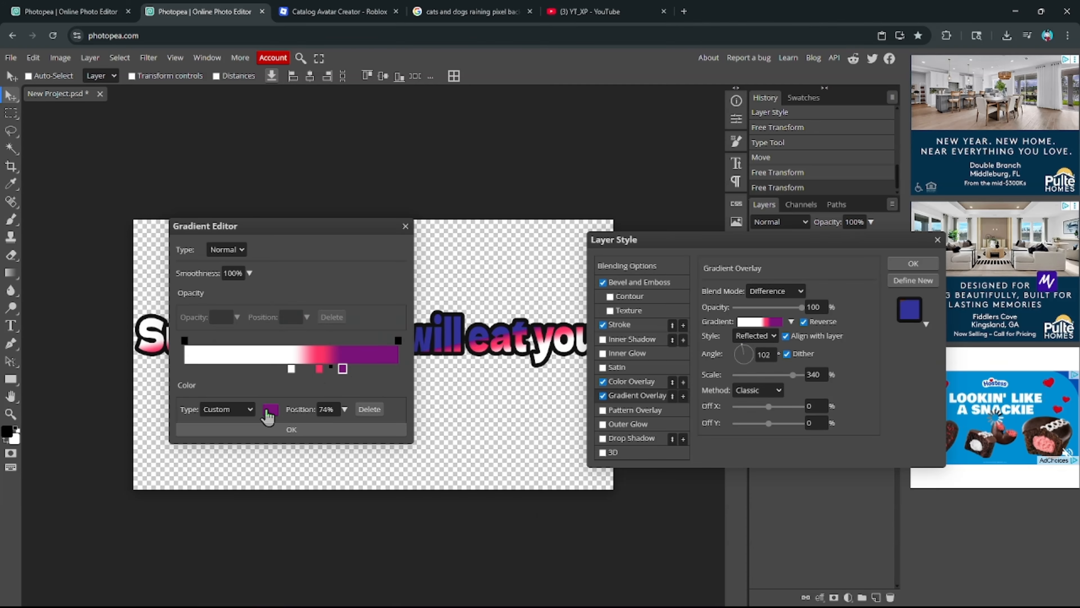
left_click(267, 411)
left_click(399, 390)
left_click_drag(379, 384, 384, 362)
left_click(494, 331)
left_click(386, 431)
left_click(773, 322)
left_click(319, 368)
left_click(268, 410)
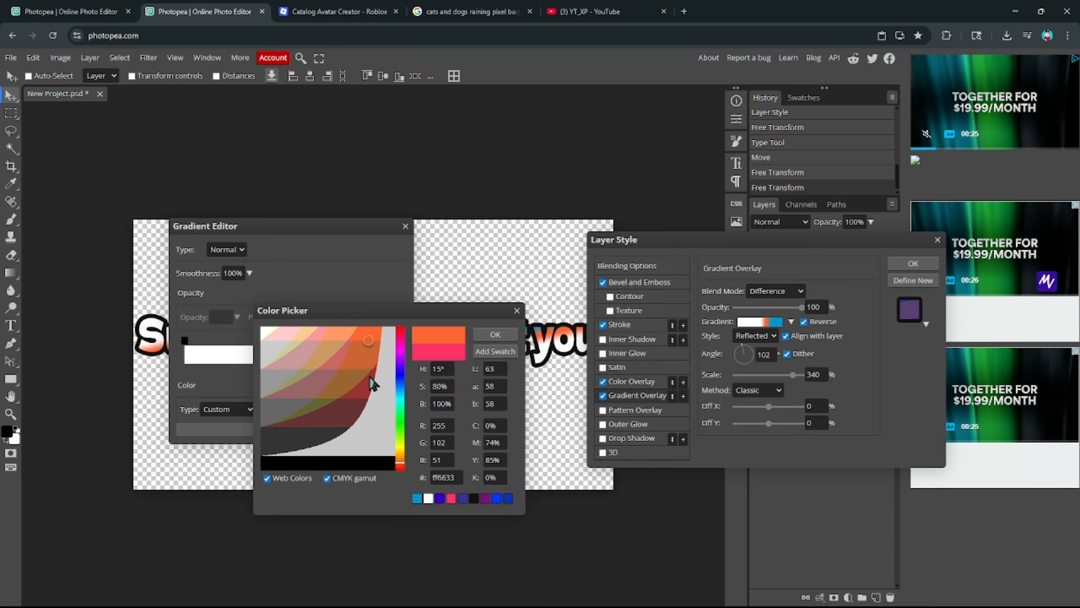
left_click(495, 334)
left_click(386, 431)
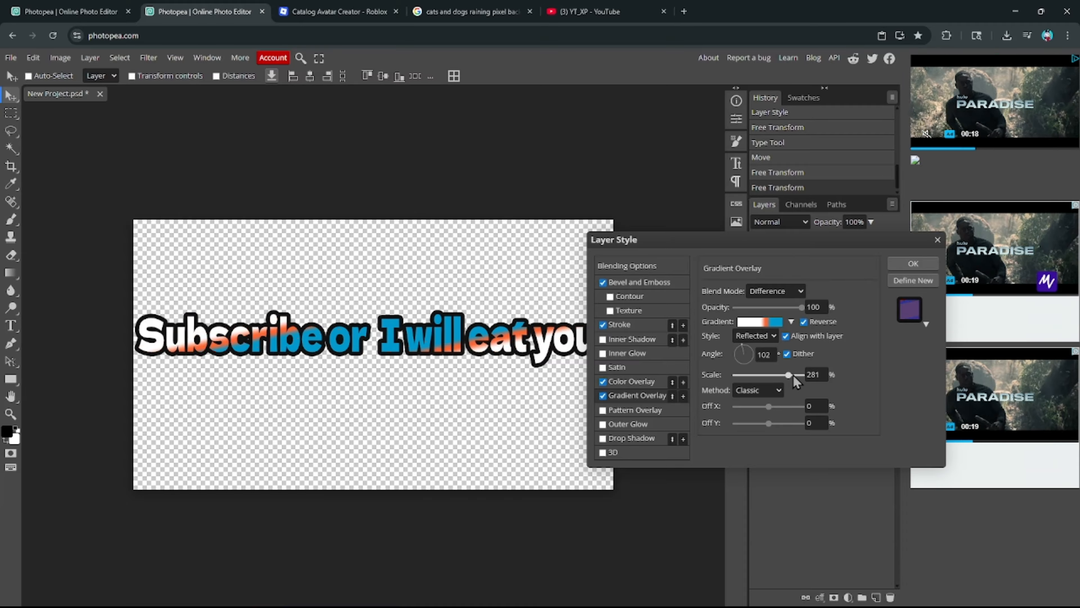
left_click(913, 263)
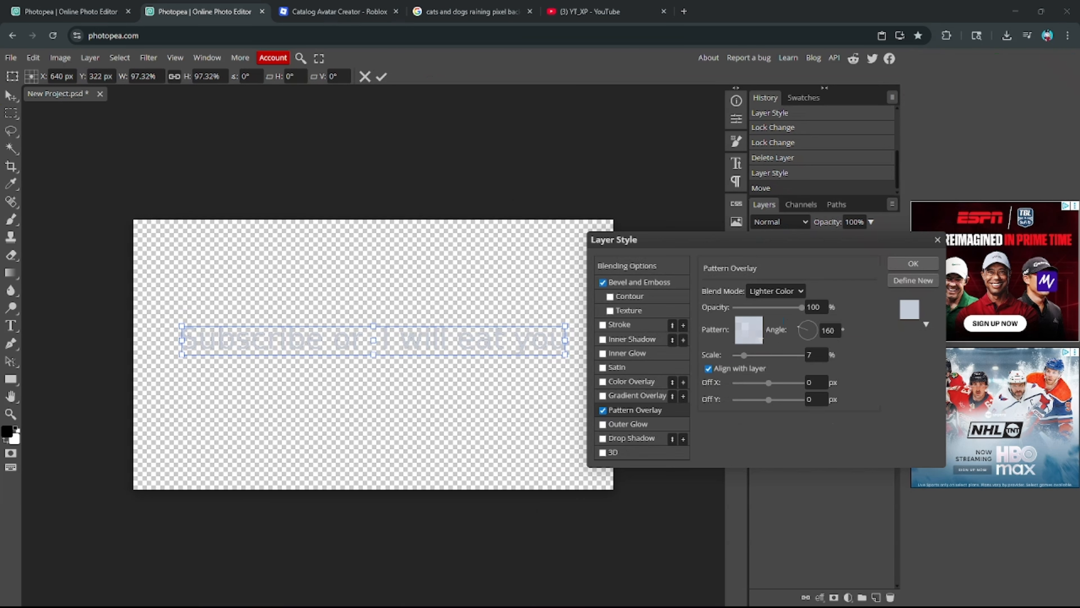
- Recolour the overlay gradient's stops, making the left one blue and the right dark purple
left_click(607, 399)
left_click(762, 320)
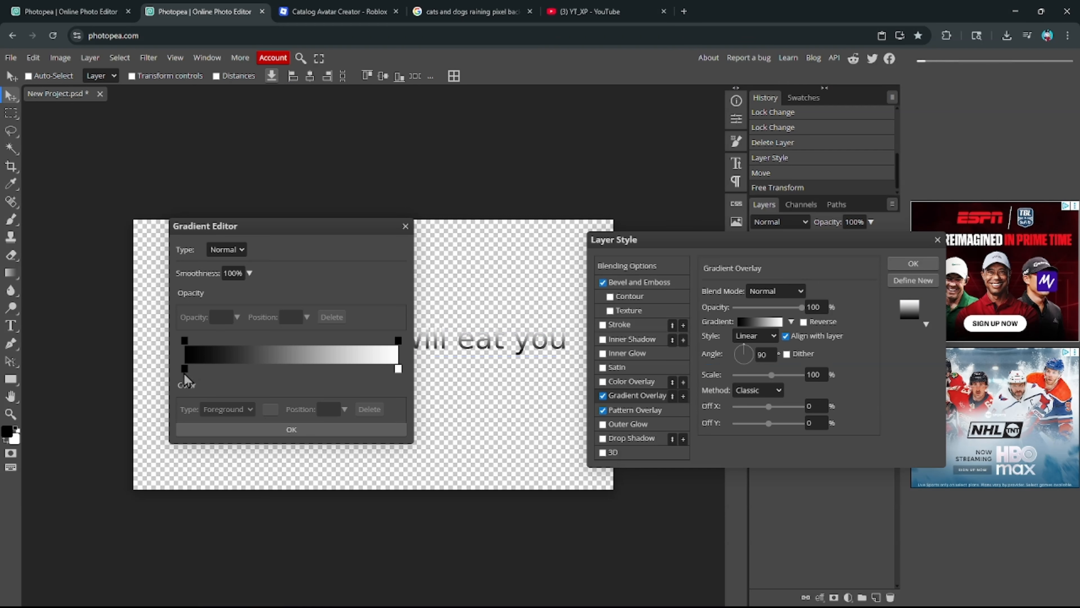
left_click(185, 368)
left_click(270, 409)
left_click(400, 382)
left_click(369, 362)
left_click_drag(369, 361, 396, 327)
left_click(495, 335)
left_click(398, 369)
left_click(274, 409)
left_click_drag(372, 409, 365, 437)
left_click(508, 498)
left_click_drag(378, 396, 380, 335)
left_click(495, 335)
- Reposition the gradient stops, trial the Noise type, and recolour the stops magenta and blue
left_click_drag(184, 369, 238, 369)
left_click(398, 369)
left_click_drag(397, 371, 447, 309)
left_click(227, 250)
left_click(233, 279)
left_click(228, 250)
left_click(232, 266)
left_click(271, 409)
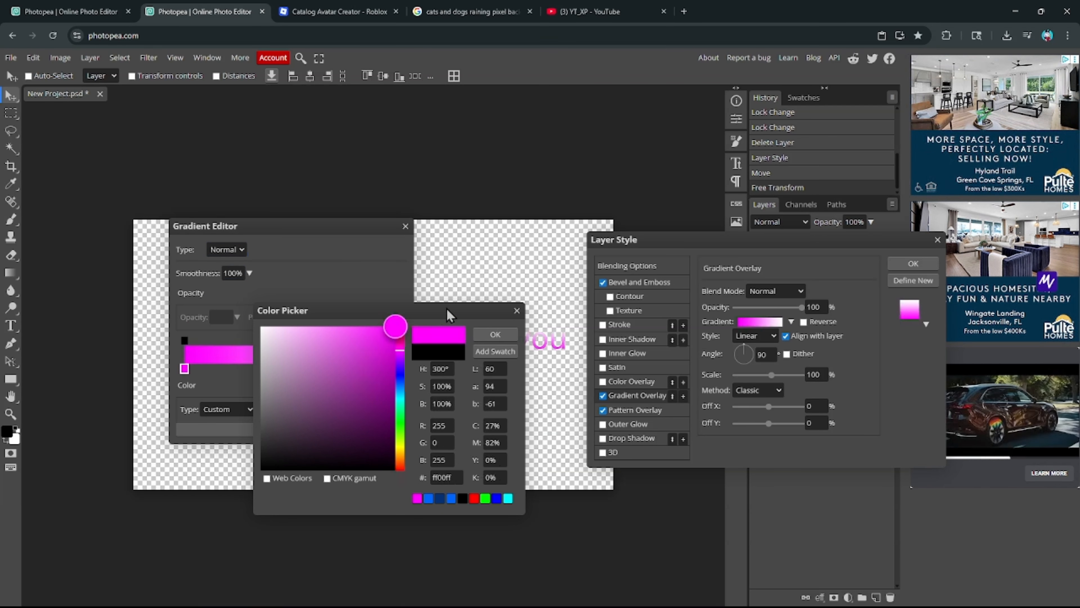
left_click(495, 334)
left_click(398, 369)
left_click(271, 410)
left_click_drag(381, 375, 386, 370)
left_click(496, 335)
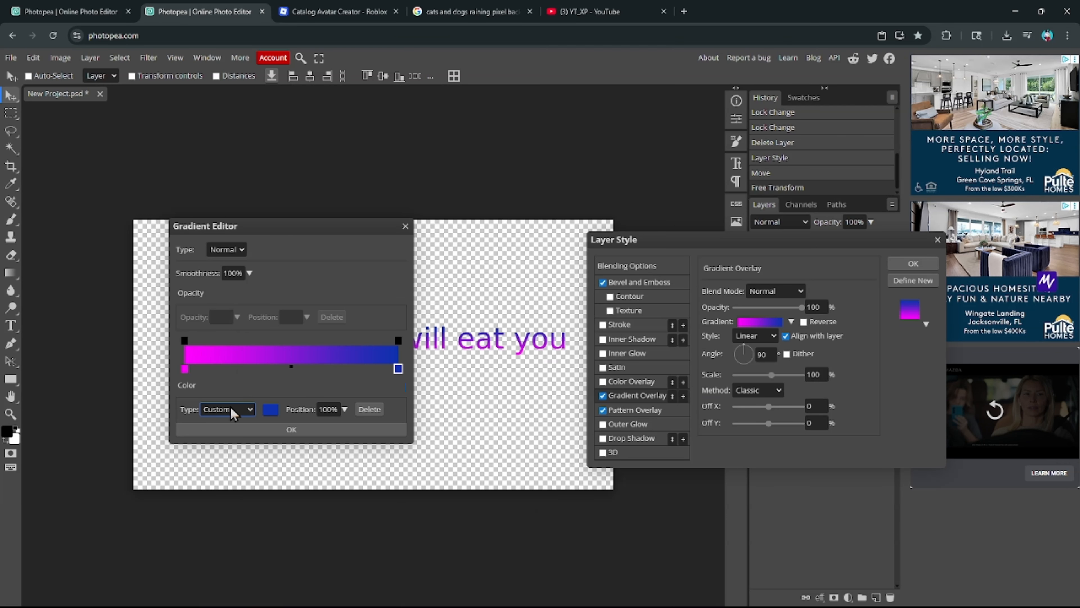
left_click(231, 410)
- Finish the magenta-to-blue gradient and set it to Diamond style at about -93°
left_click(236, 447)
left_click(238, 410)
left_click(239, 436)
double_click(397, 369)
left_click(496, 335)
left_click(292, 429)
mouse_move(752, 375)
left_mouse_down()
mouse_move(752, 361)
mouse_move(816, 378)
mouse_move(756, 379)
left_mouse_up()
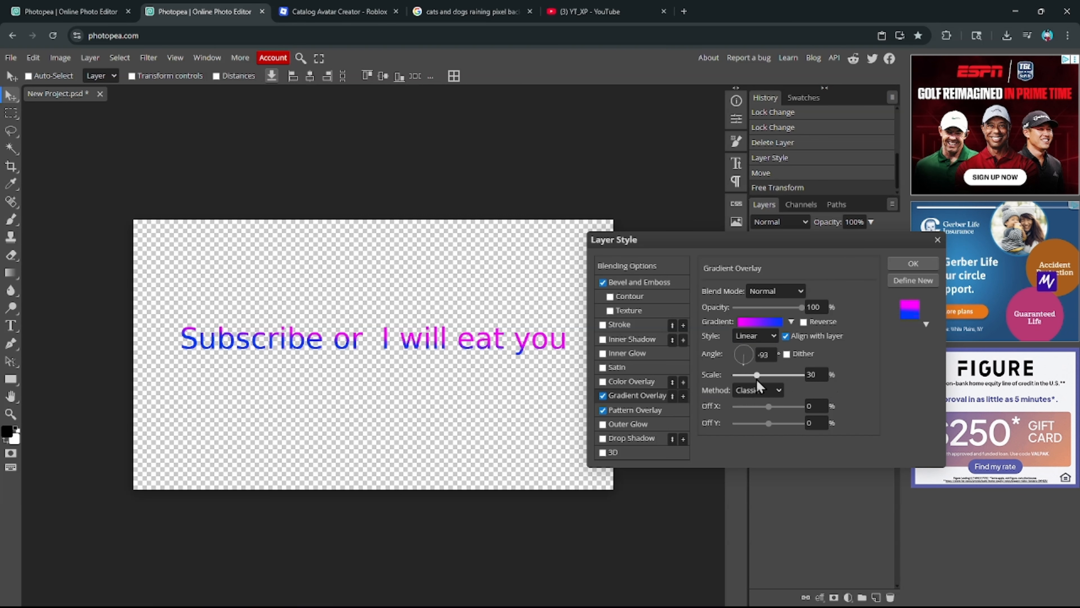
left_click(755, 382)
- Make the gradient overlay Reflected and reversed, with scale 71 and Lighten blending
left_click(755, 336)
left_click(755, 398)
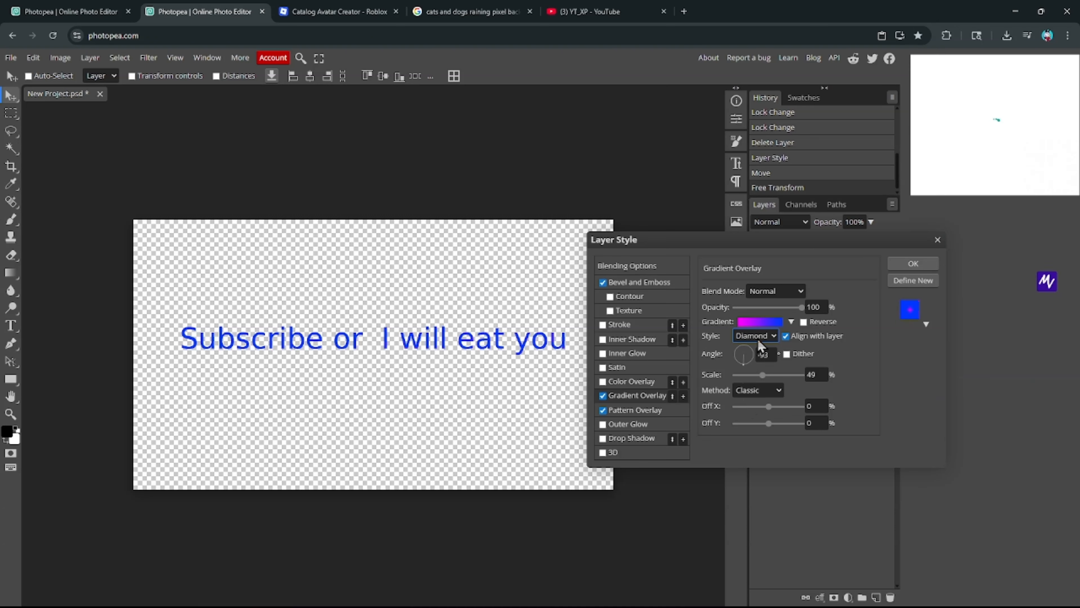
left_click(758, 338)
left_click(752, 387)
left_click_drag(763, 376, 767, 376)
left_click(789, 295)
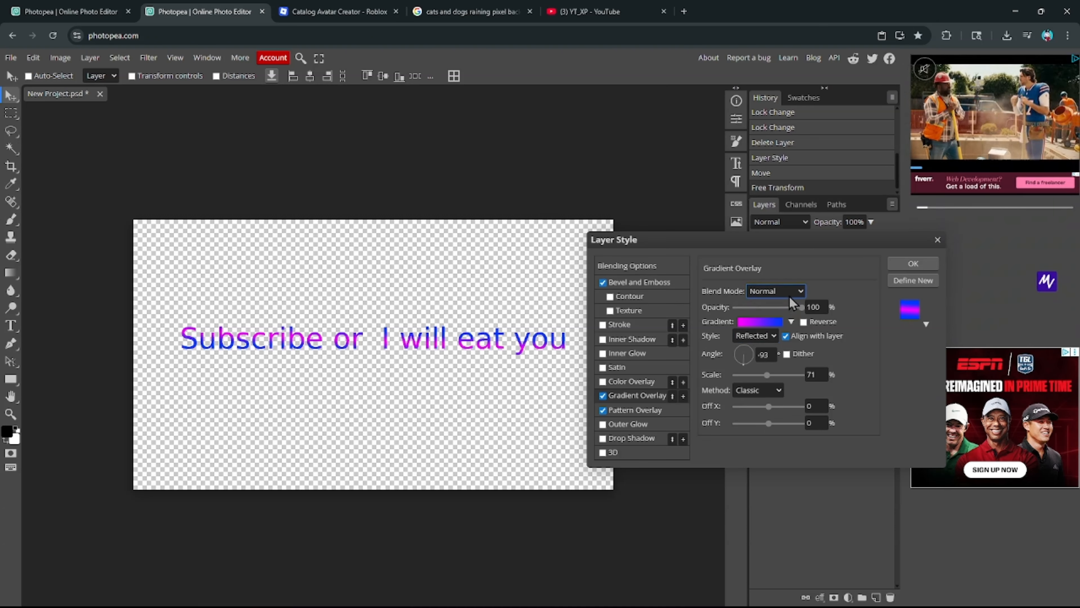
left_click(761, 342)
left_click(791, 322)
left_click(803, 322)
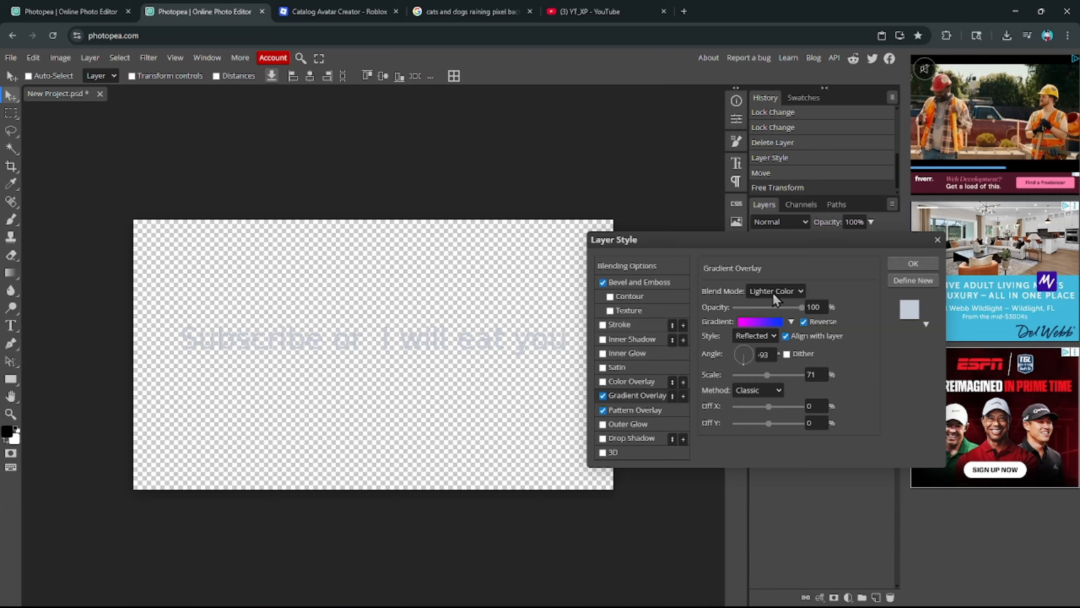
left_click(773, 292)
left_click(757, 407)
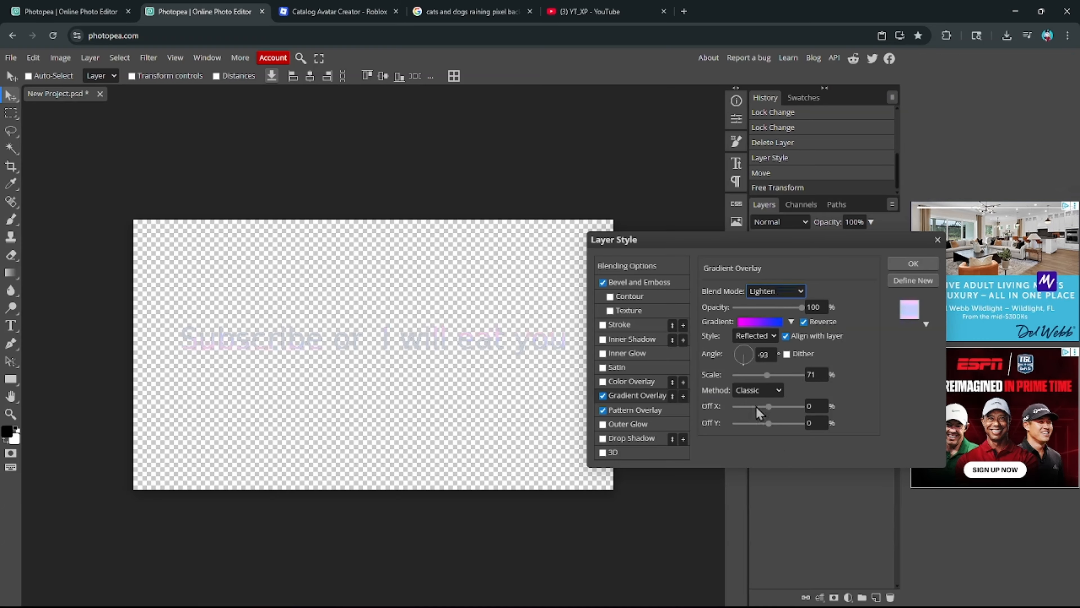
- Give the pattern overlay a light grey pattern at 36% opacity, rotated to -110°
left_click(634, 410)
left_click(760, 339)
left_click(765, 393)
mouse_move(812, 333)
left_mouse_down()
mouse_move(819, 340)
mouse_move(802, 347)
left_mouse_up()
left_click(761, 341)
left_click(765, 375)
left_click(766, 390)
left_click(764, 375)
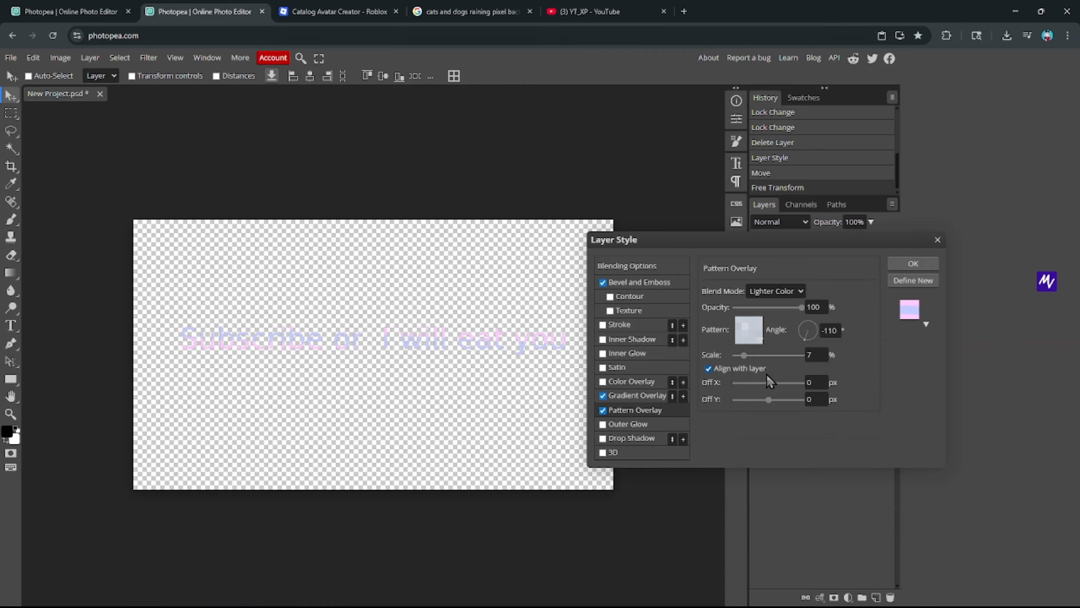
left_click_drag(770, 310, 759, 307)
left_click(771, 292)
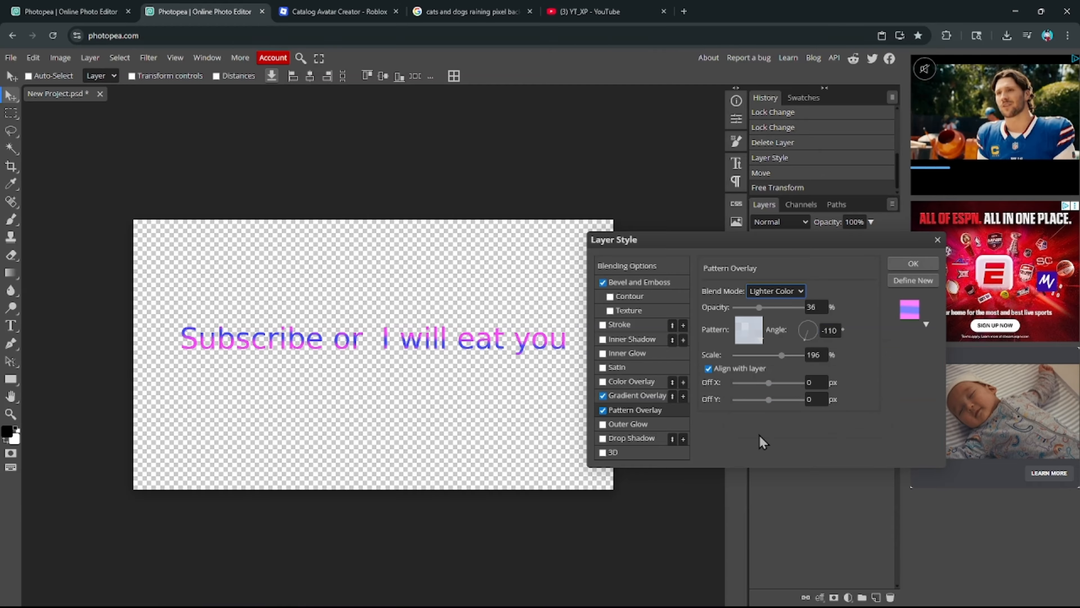
left_click(765, 464)
left_click(779, 291)
- Set the gradient blend mode to Difference and rotate the gradient to run vertically
left_click(630, 398)
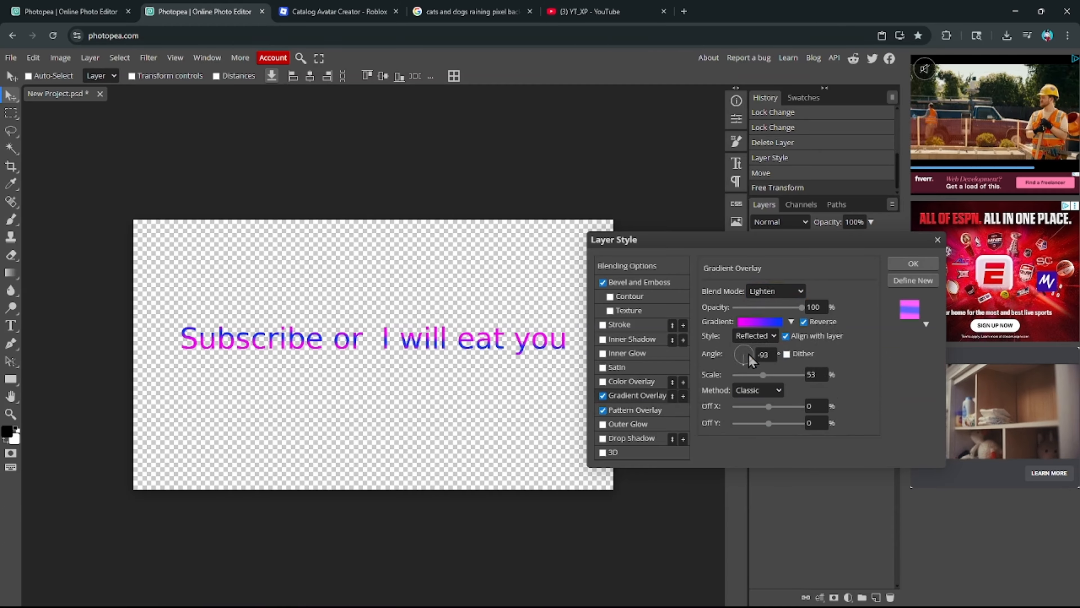
mouse_move(750, 360)
left_mouse_down()
mouse_move(739, 363)
mouse_move(763, 352)
left_mouse_up()
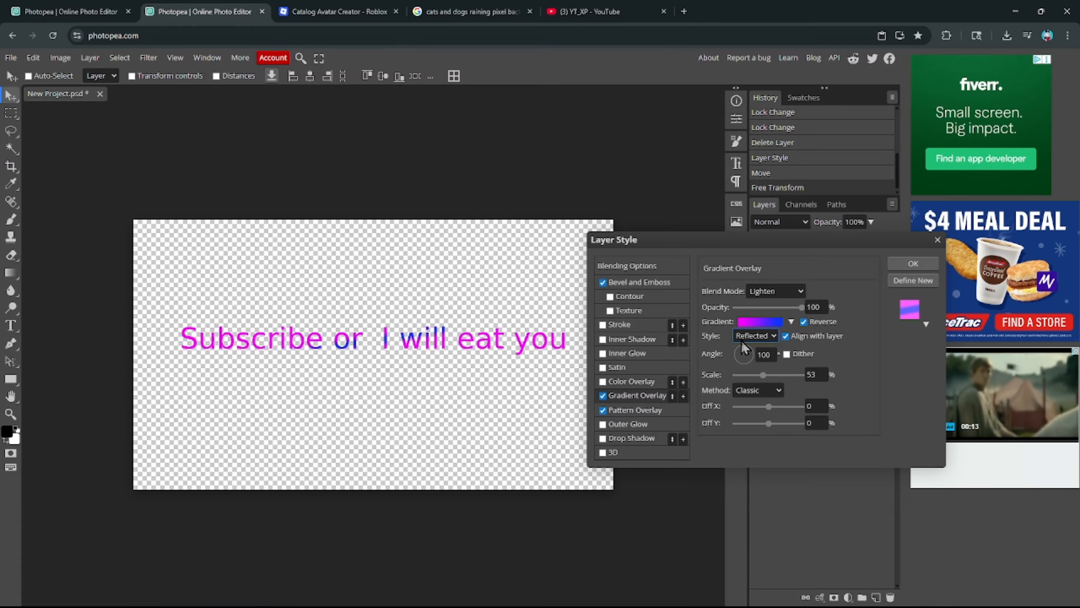
left_click(670, 410)
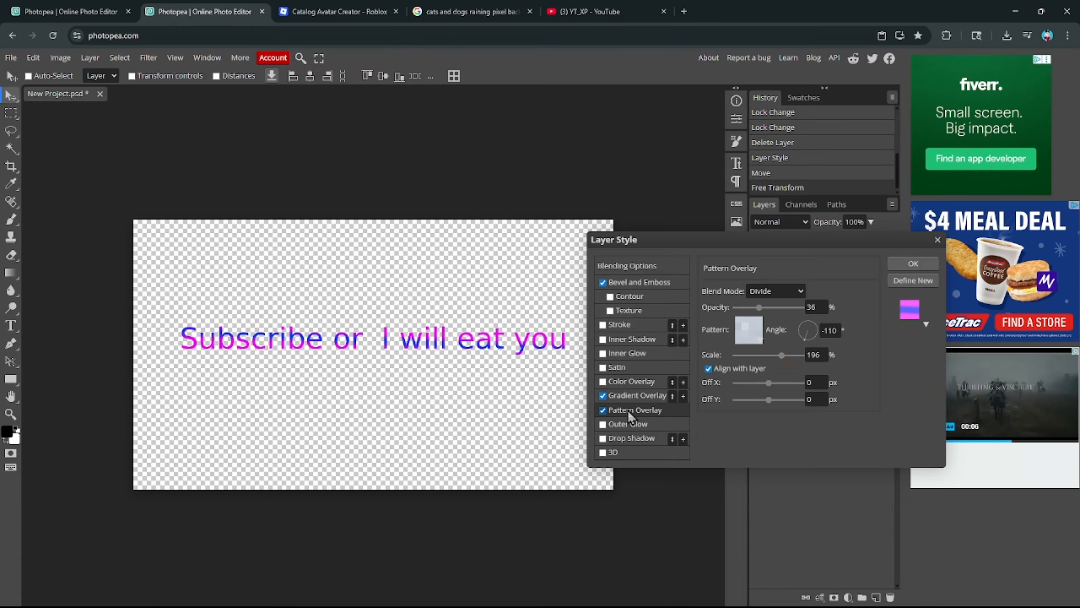
left_click(630, 396)
left_click(784, 294)
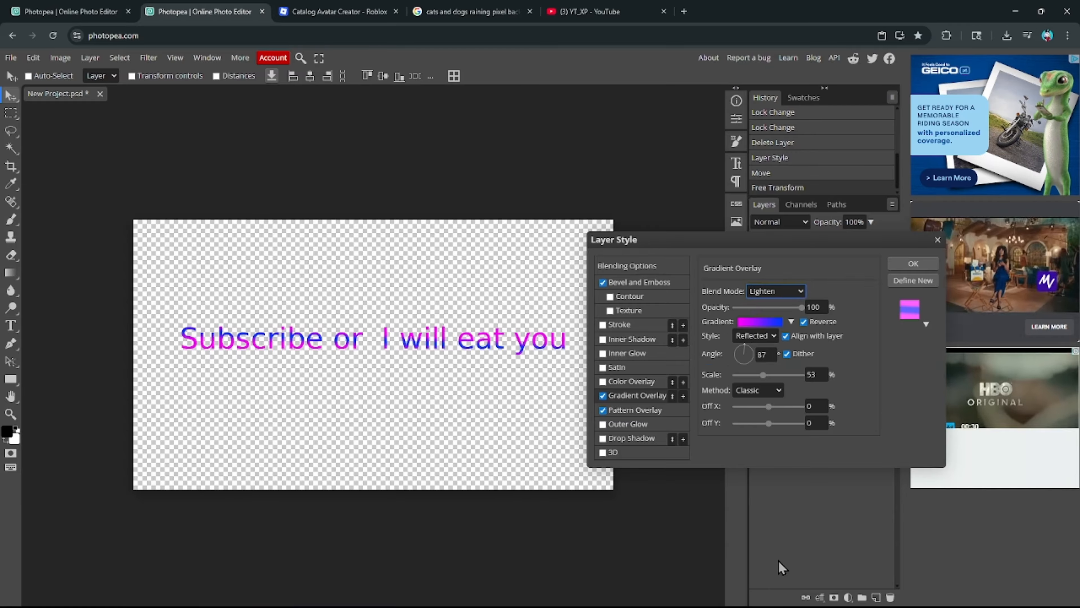
left_click(771, 473)
left_click(779, 493)
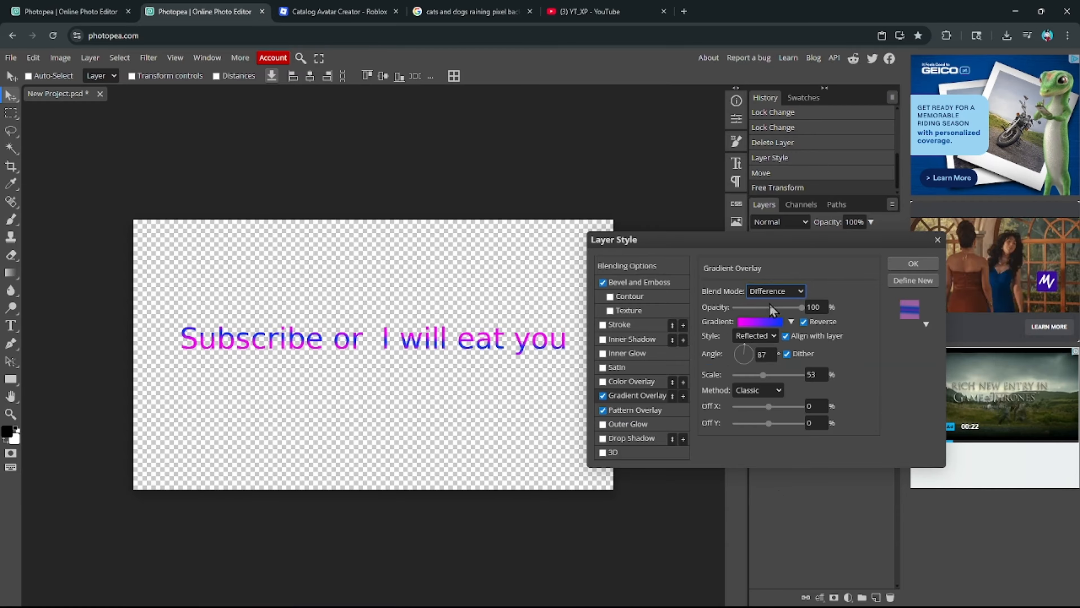
left_click_drag(735, 356, 741, 320)
left_click(741, 320)
- Recolour a gradient stop dark purple, delete the 96% stop, and rearrange the purple and blue stops
left_click(272, 410)
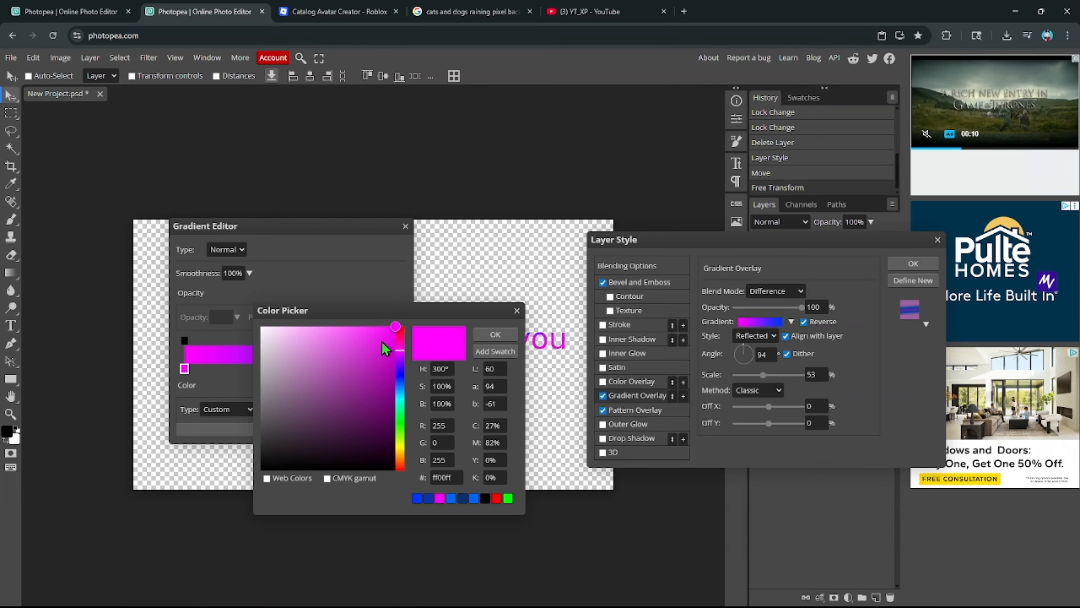
left_click_drag(384, 353, 377, 400)
left_click(492, 336)
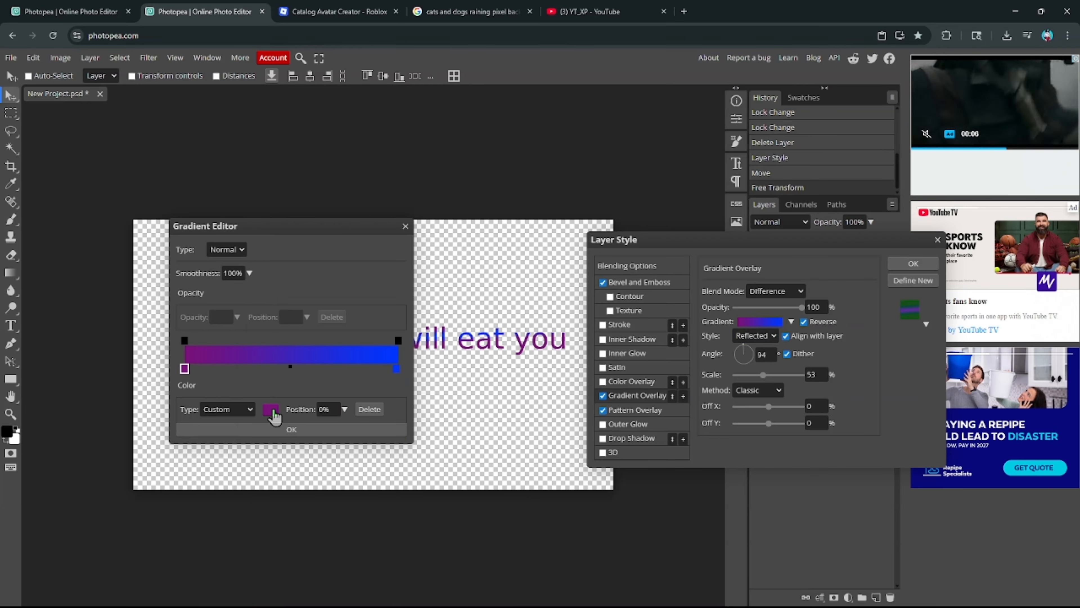
left_click(371, 412)
left_click_drag(184, 369, 266, 373)
left_click_drag(333, 369, 291, 369)
left_click_drag(261, 370, 295, 369)
left_click(340, 410)
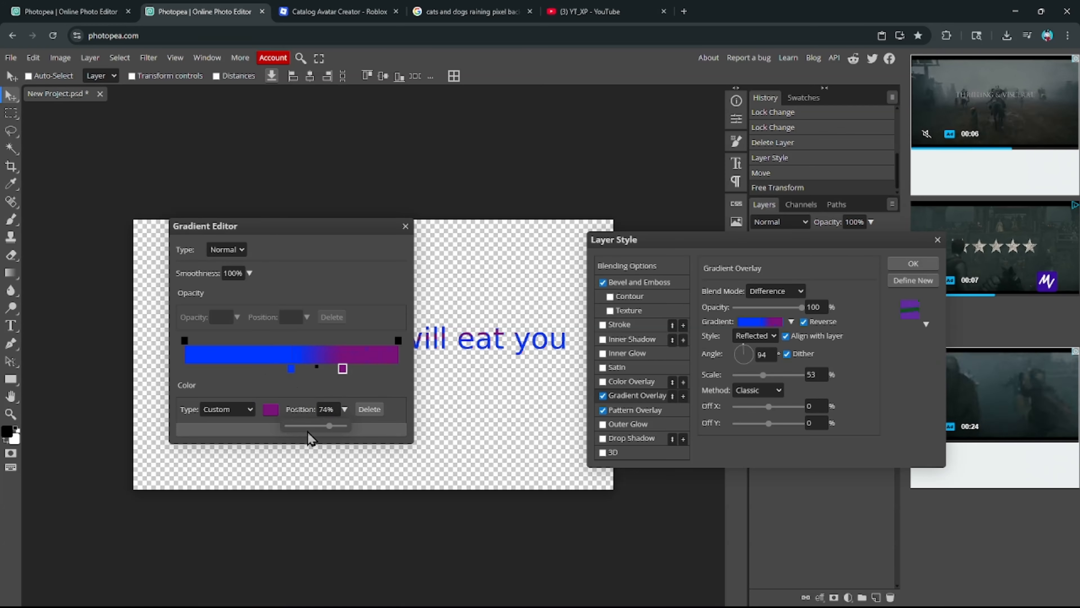
left_click(308, 433)
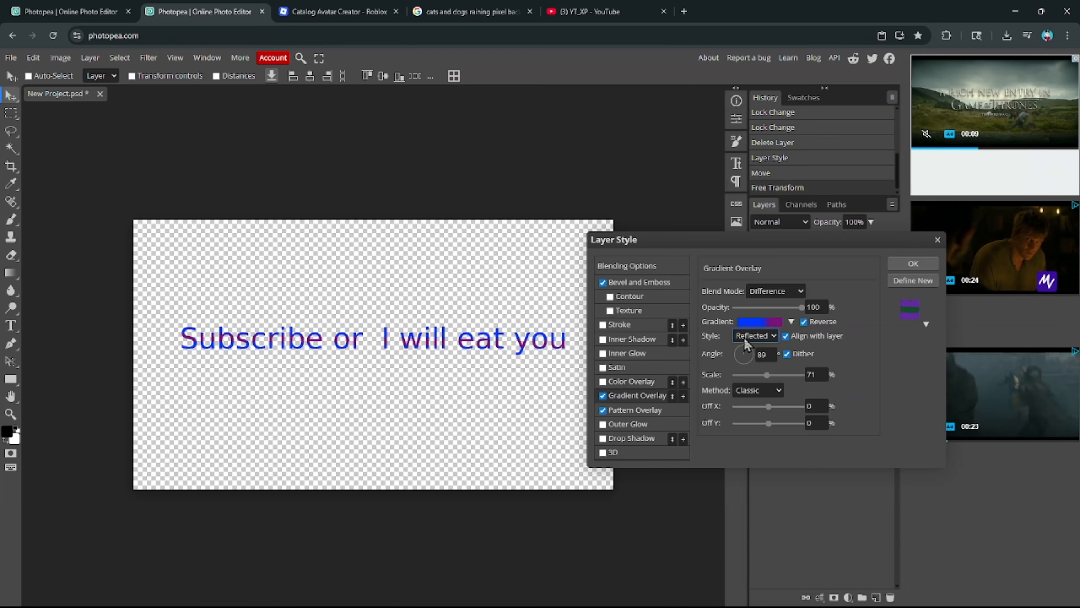
- Add a white stop in the middle of the gradient
left_click(759, 321)
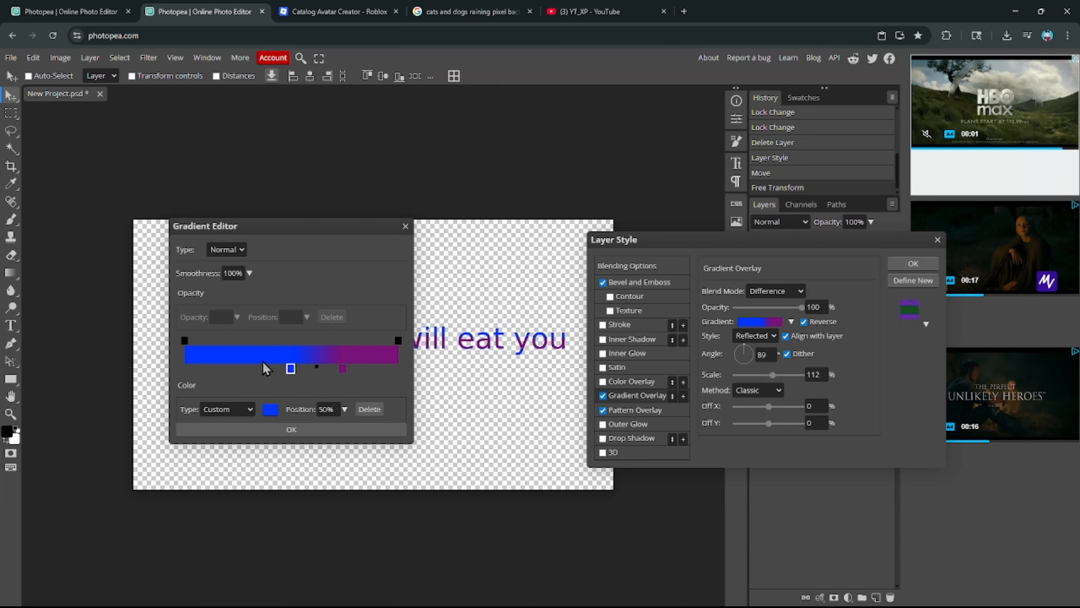
left_click(223, 367)
left_click(270, 409)
left_click(261, 325)
left_click(489, 335)
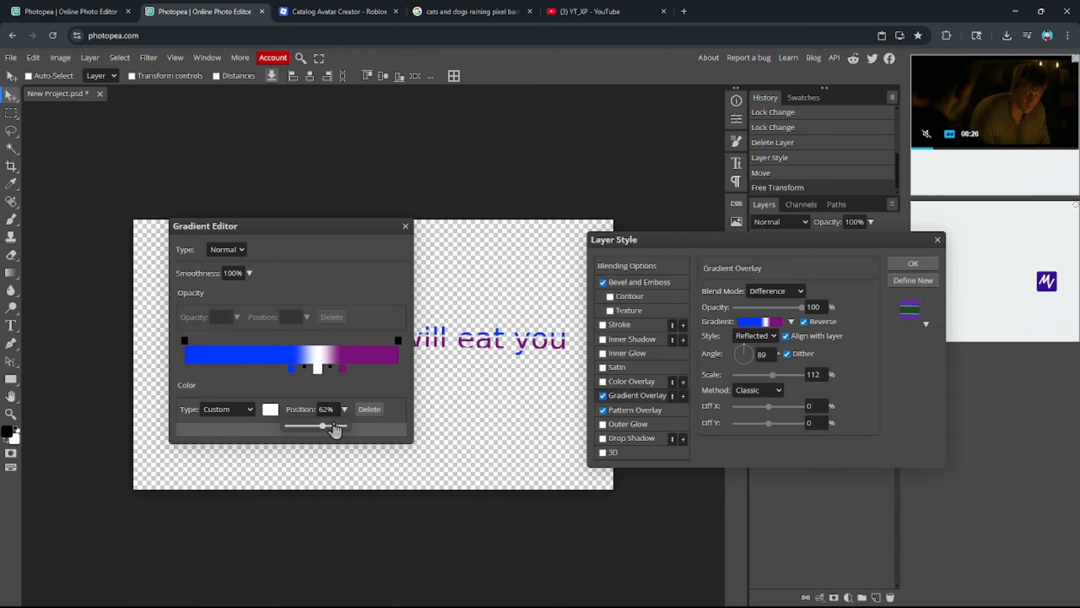
left_click(270, 431)
- Add a near-black stroke outline around the text at 6 px
left_click(601, 325)
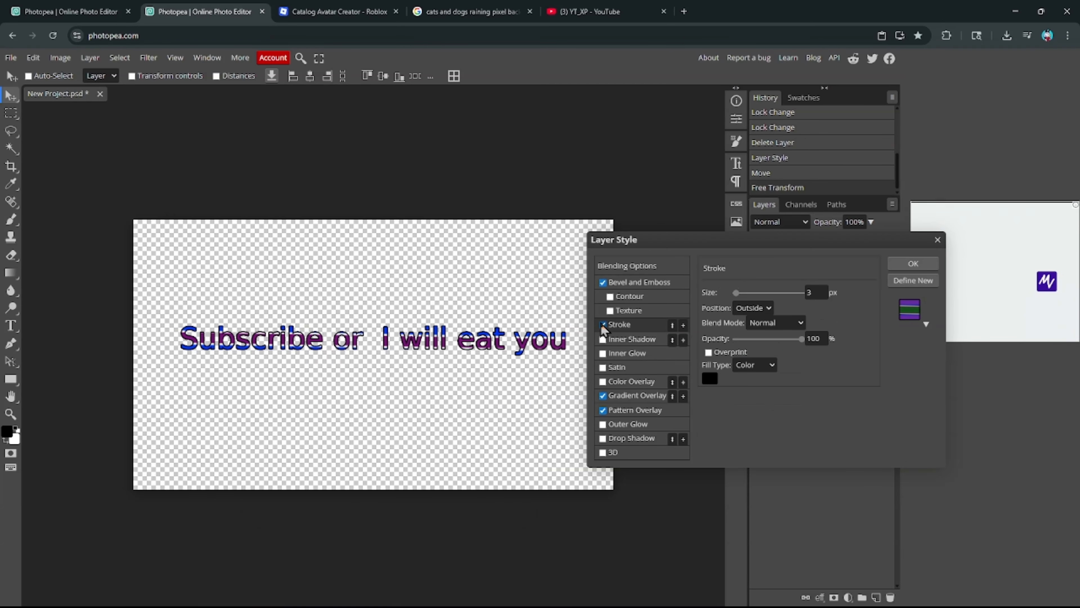
left_click_drag(740, 297, 740, 299)
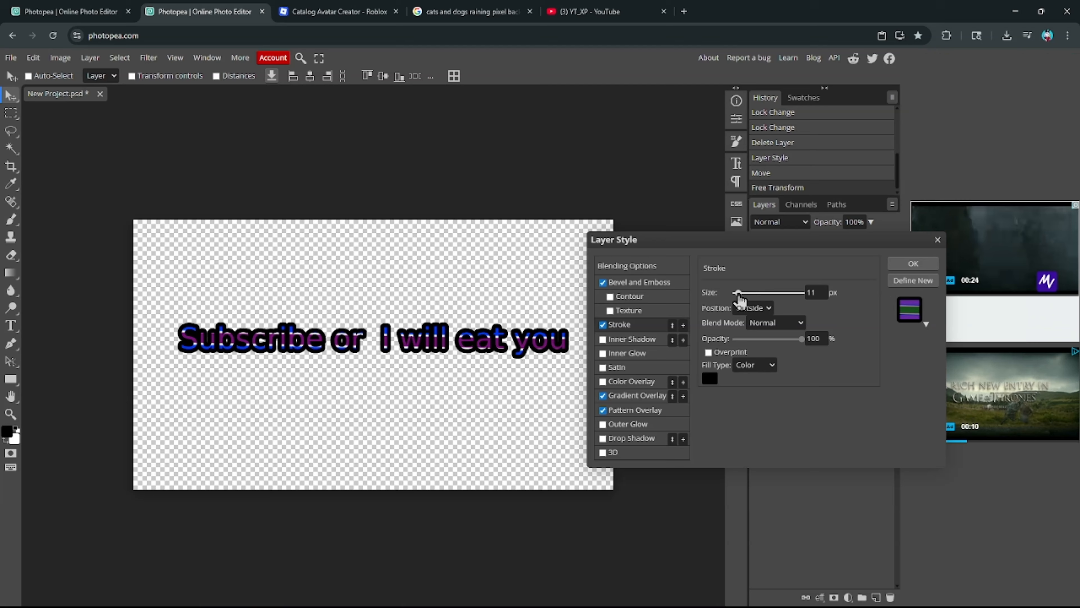
left_click(711, 379)
mouse_move(300, 251)
left_mouse_down()
mouse_move(309, 242)
mouse_move(70, 376)
left_mouse_up()
left_click(410, 250)
left_click_drag(738, 294, 737, 296)
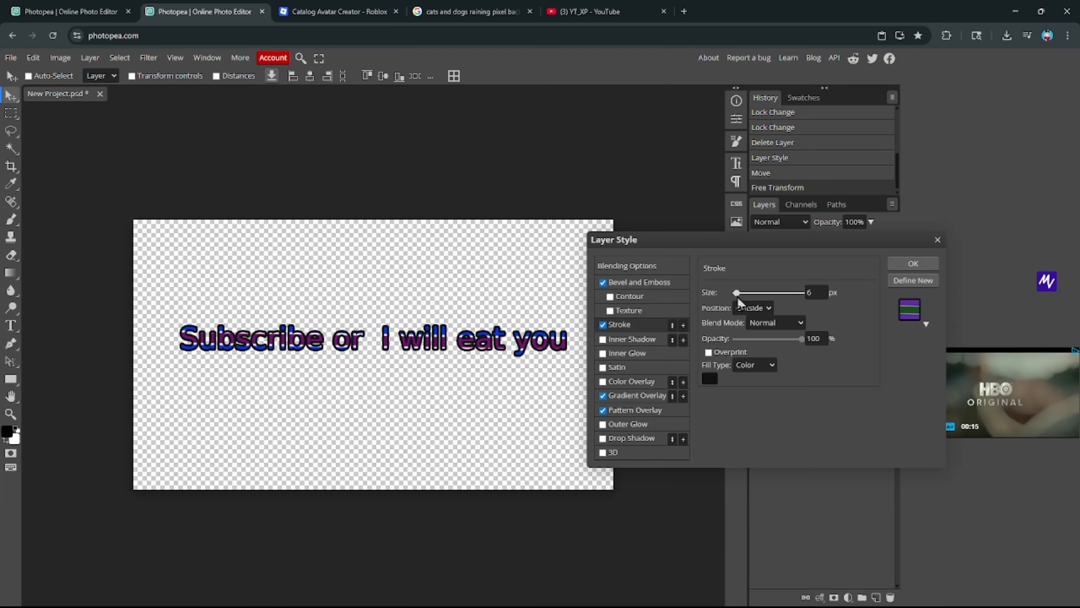
left_click(630, 410)
- Enable a blue #333399 colour overlay on the text and apply the layer style
left_click(628, 383)
left_click(626, 395)
left_click(631, 381)
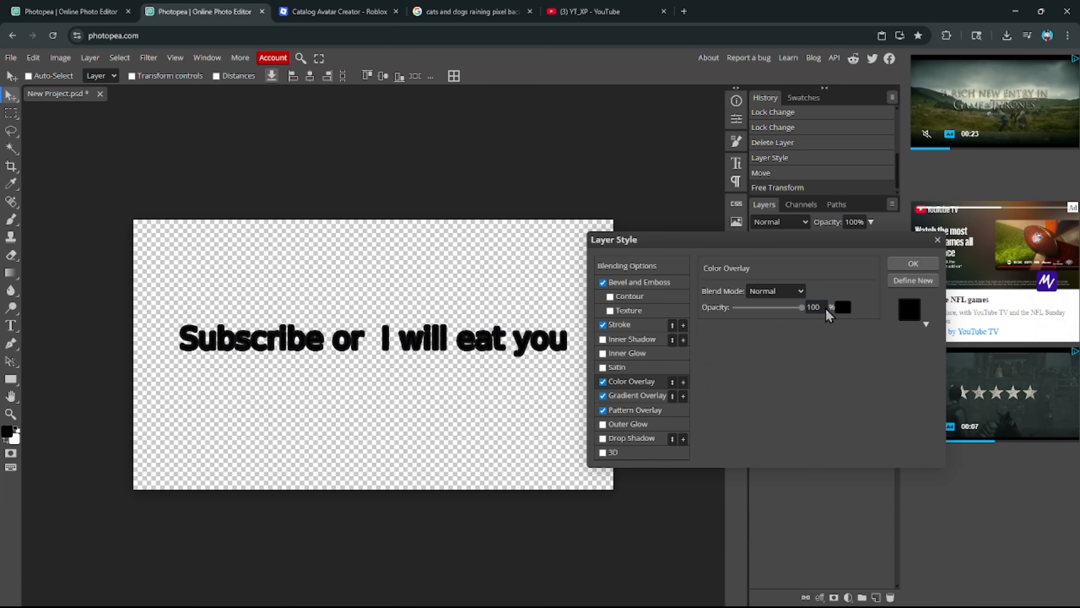
left_click(825, 308)
left_click(175, 245)
left_click(410, 250)
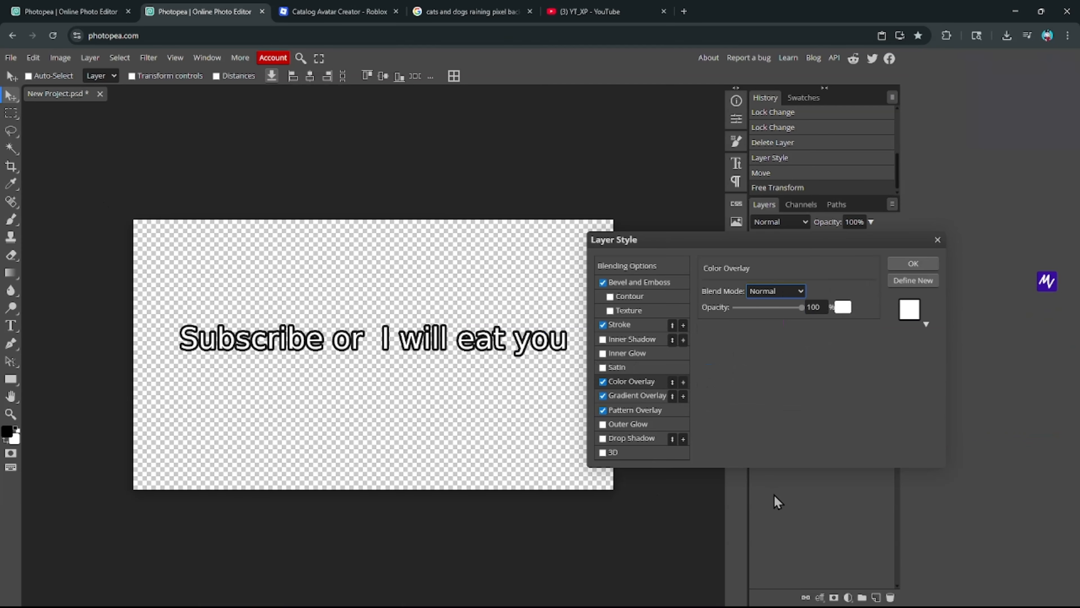
left_click(843, 307)
left_click(183, 394)
left_click(242, 393)
left_click(284, 293)
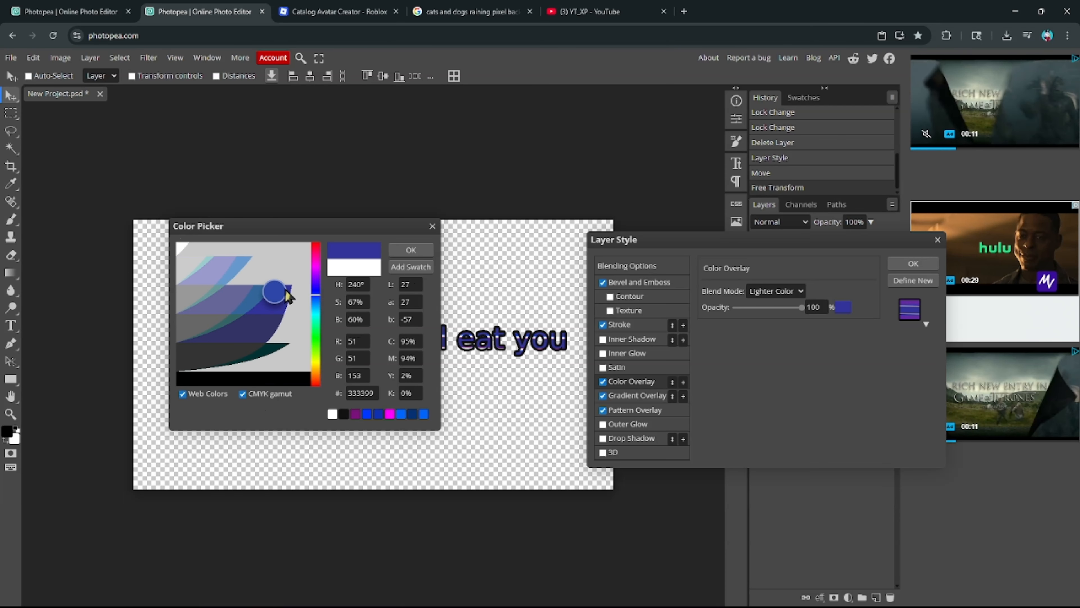
left_click_drag(228, 311, 175, 249)
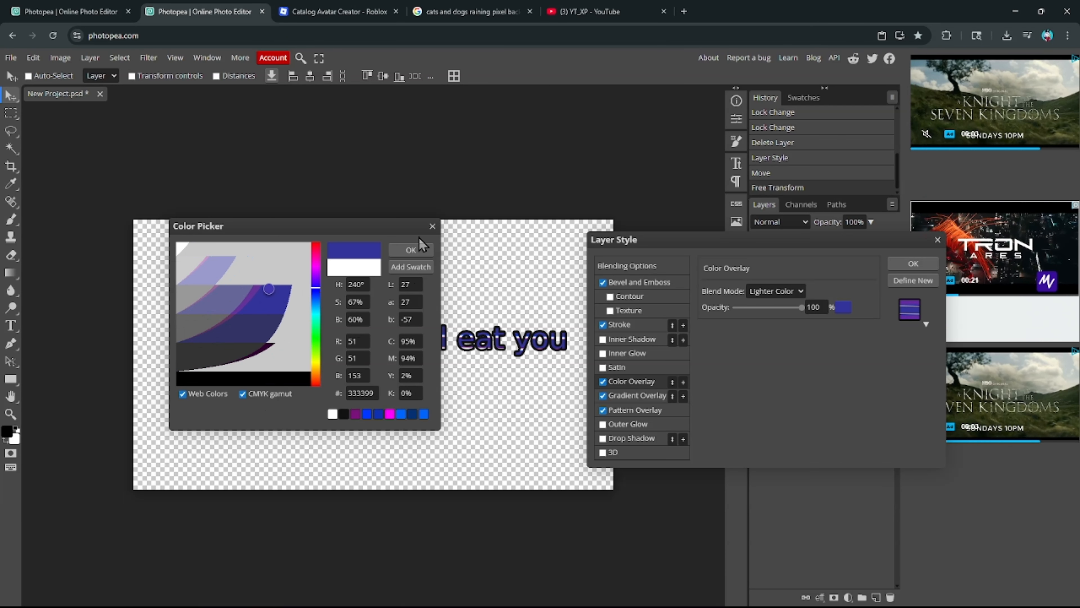
left_click(415, 250)
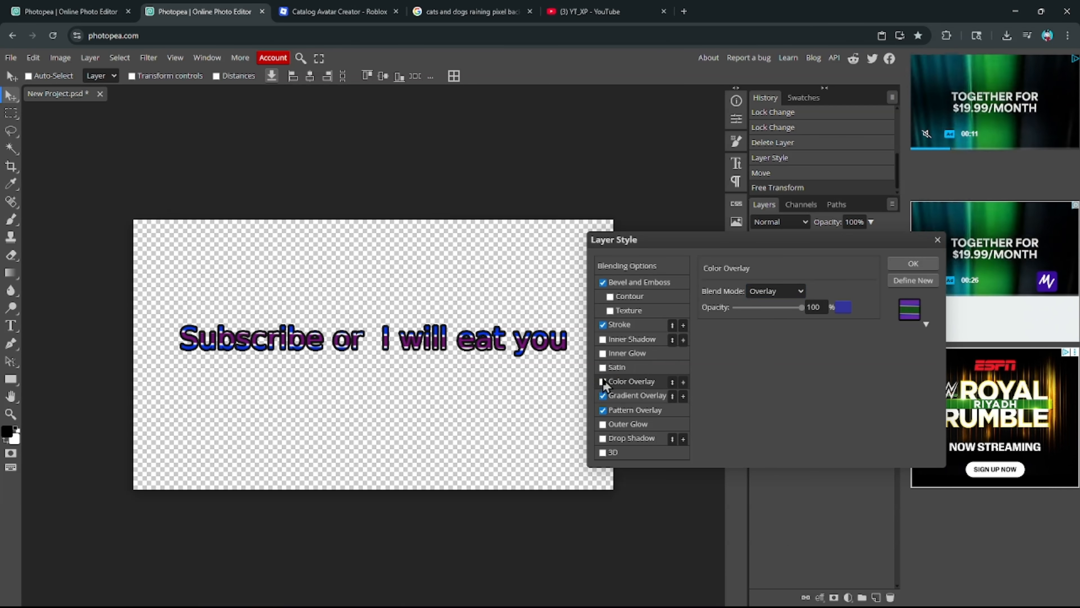
key("Return")
- Scale the text larger with Edit > Transform > Scale and stretch it taller and narrower
left_click(38, 59)
mouse_move(126, 356)
left_click(173, 376)
left_click_drag(184, 356, 321, 344)
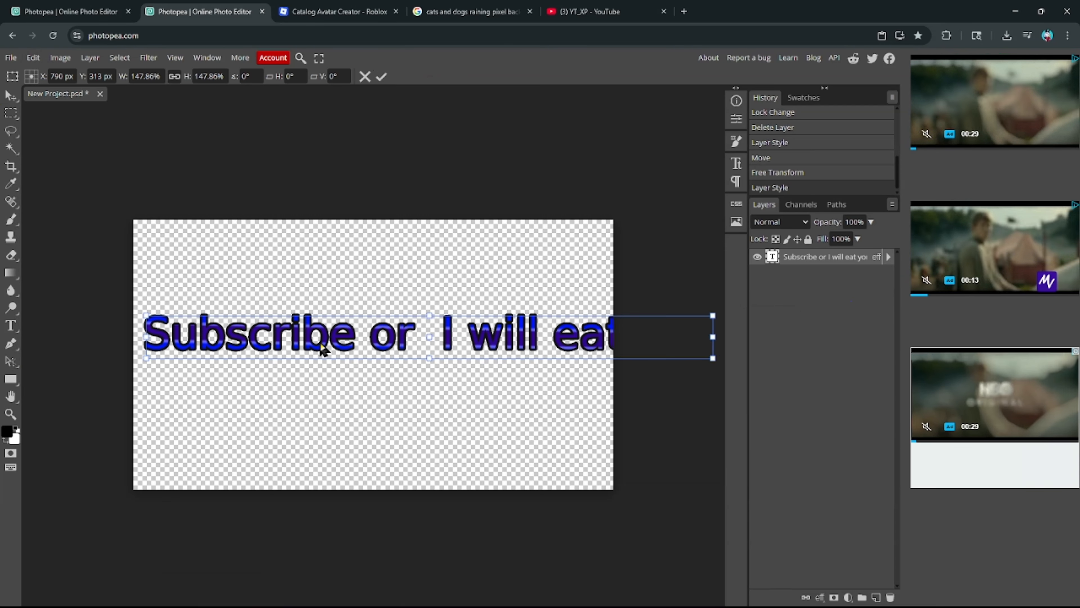
left_click_drag(712, 315, 602, 307)
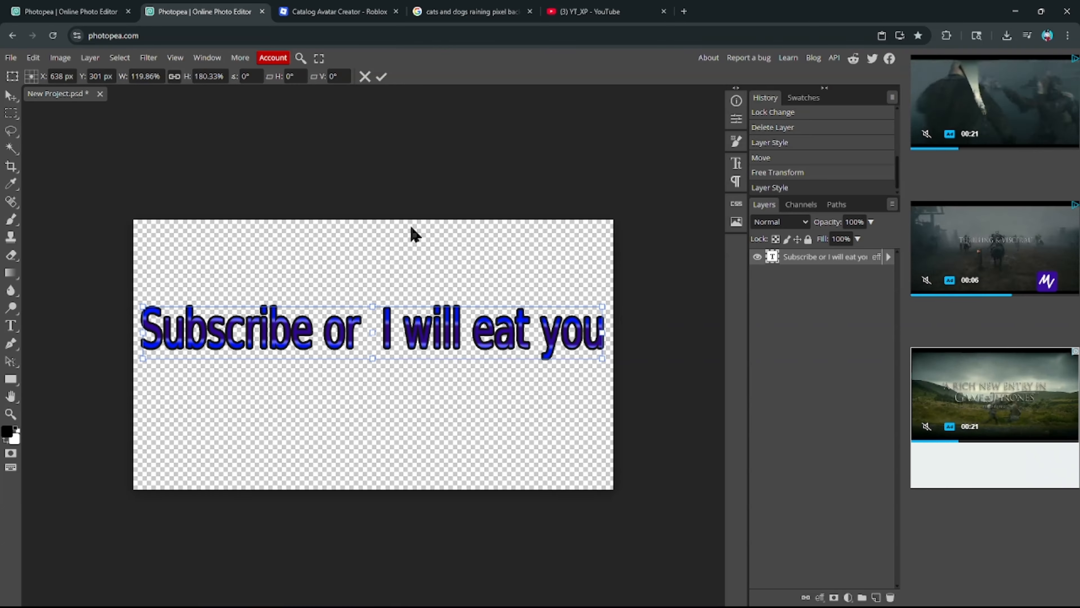
key("Return")
- Change the text's font to Dela Gothic One
key("t")
left_click(57, 76)
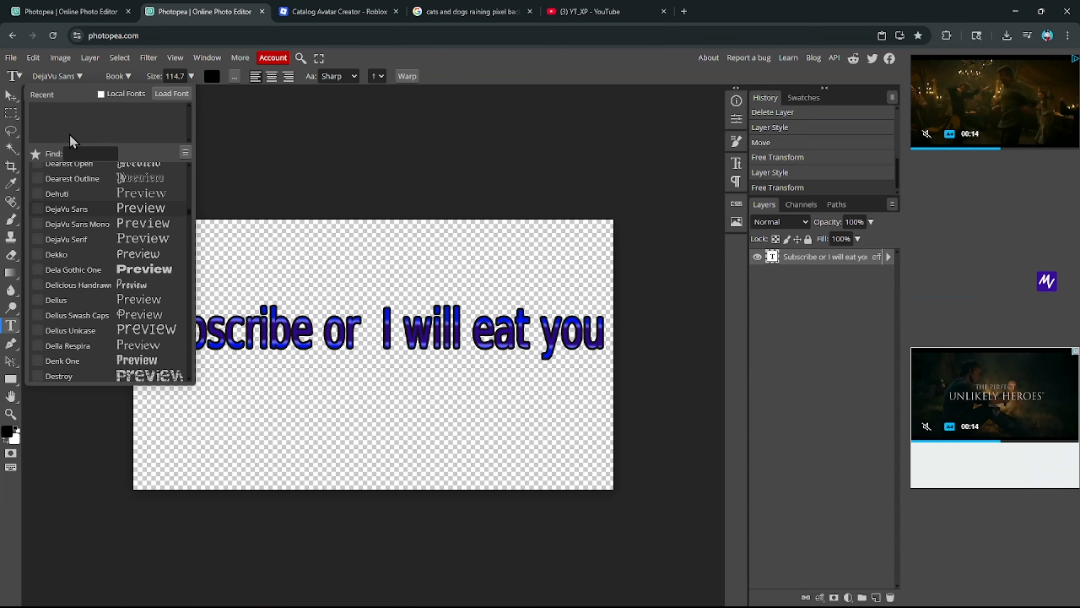
left_click(39, 270)
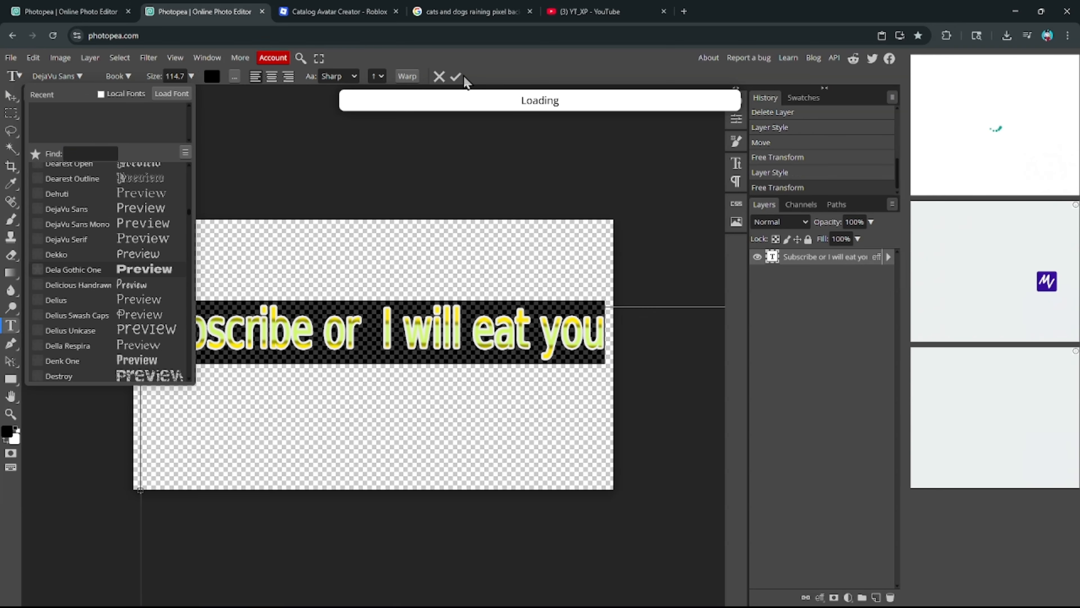
left_click(459, 77)
left_click(299, 326)
left_click(32, 80)
left_click(99, 269)
left_click(283, 259)
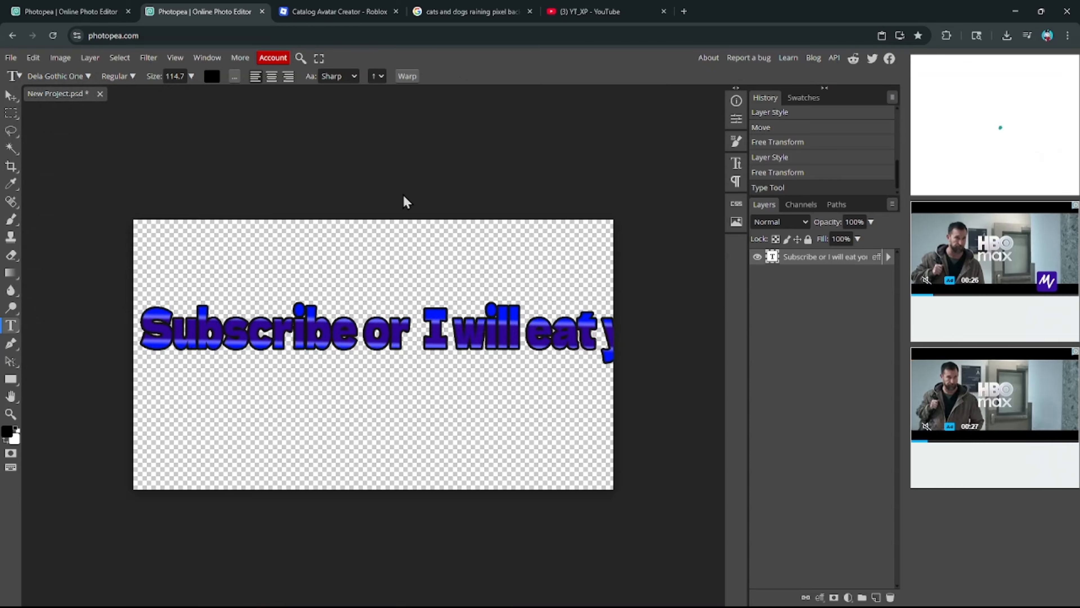
left_click(467, 332)
- Shrink the text to about 86% to fit the canvas and reopen its layer style
left_click(454, 76)
left_click(8, 98)
mouse_move(315, 345)
left_mouse_down()
mouse_move(221, 339)
mouse_move(300, 345)
left_mouse_up()
left_click(32, 58)
mouse_move(117, 356)
left_click(174, 390)
left_click(33, 58)
left_click(170, 374)
left_click_drag(126, 304, 199, 324)
left_click_drag(286, 322, 222, 323)
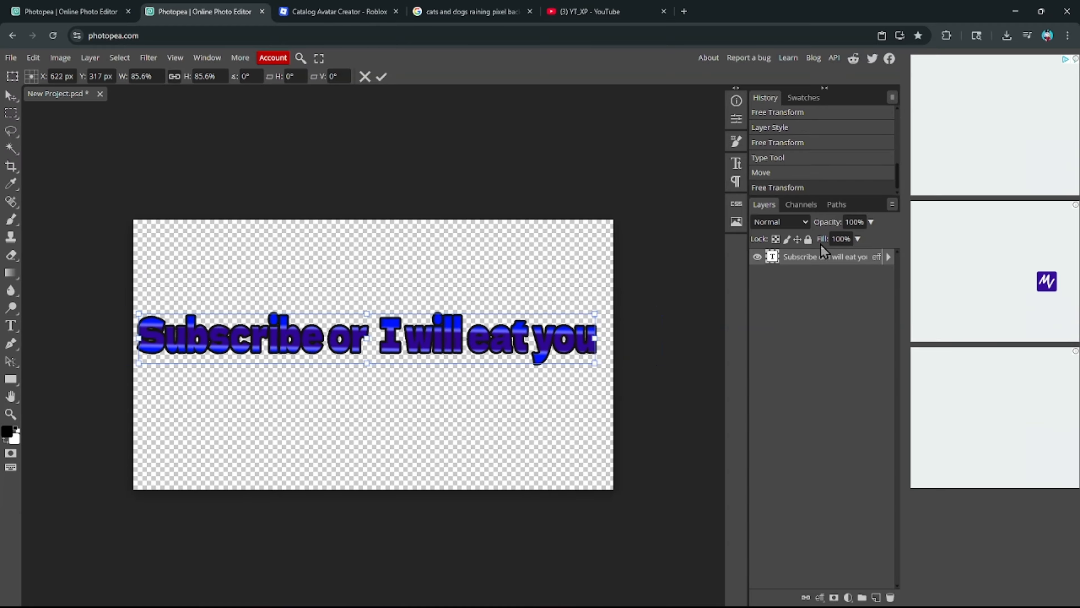
double_click(823, 255)
left_click(638, 381)
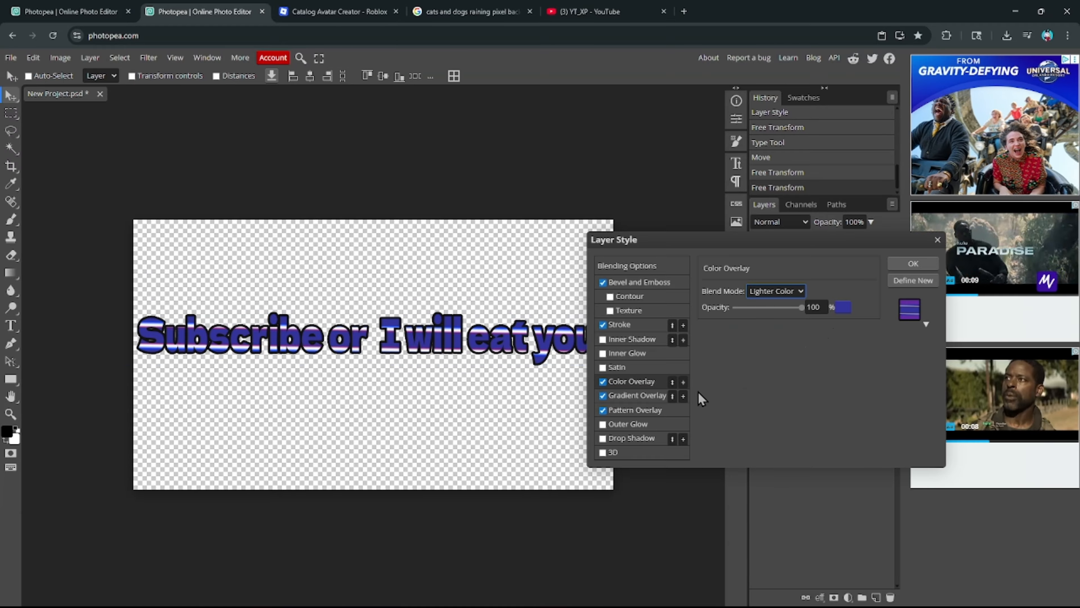
- Rotate the gradient to 102° and try a red-and-yellow pattern overlay at 100% opacity, scale 500
left_click(638, 395)
left_click_drag(743, 349, 746, 357)
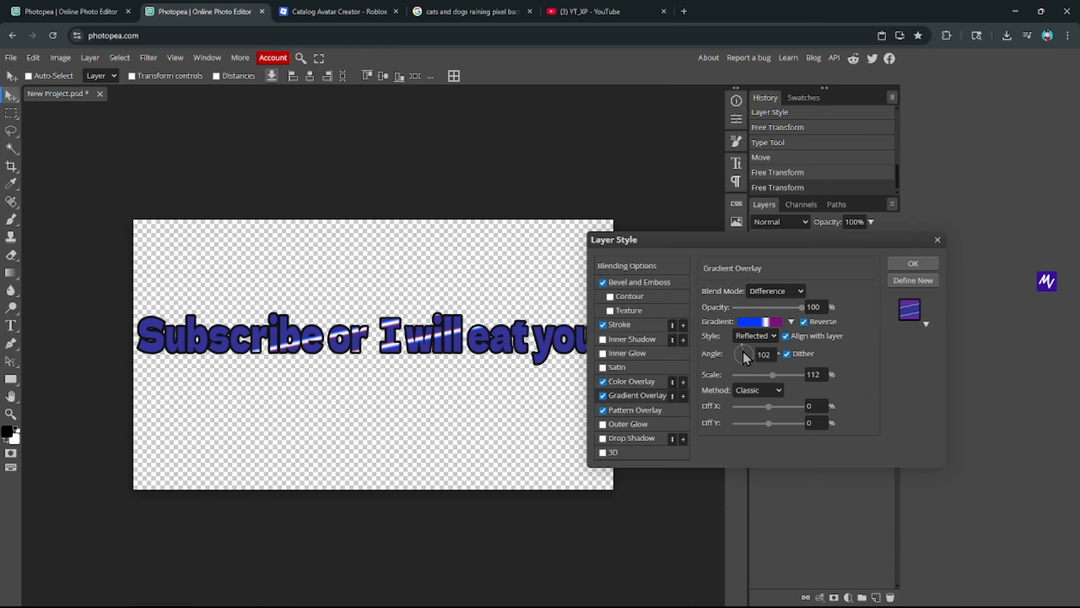
left_click(635, 410)
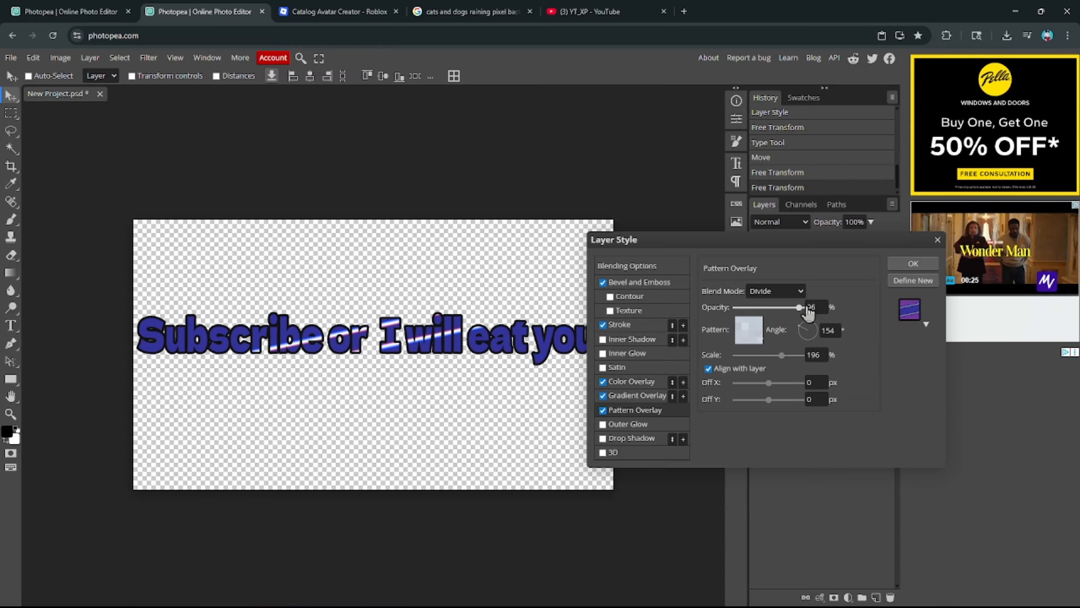
left_click_drag(807, 307, 825, 305)
left_click(749, 329)
left_click(836, 381)
left_click(906, 382)
left_click(726, 370)
left_click_drag(795, 355, 810, 356)
left_click(775, 291)
left_click(775, 308)
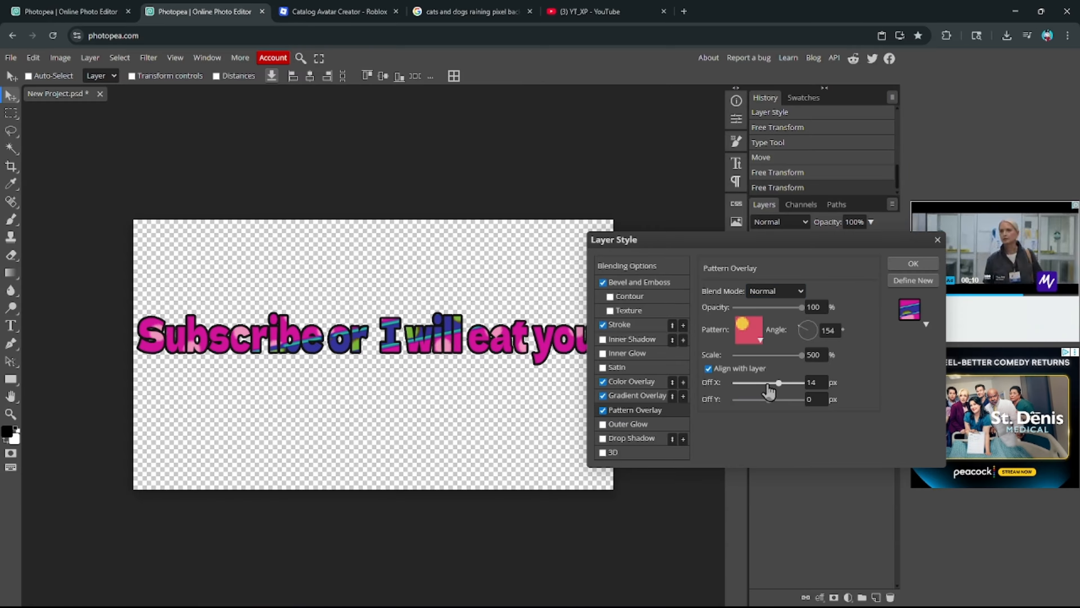
- Turn off the pattern overlay and thicken the text outline
left_click(602, 409)
left_click(638, 395)
left_click(641, 381)
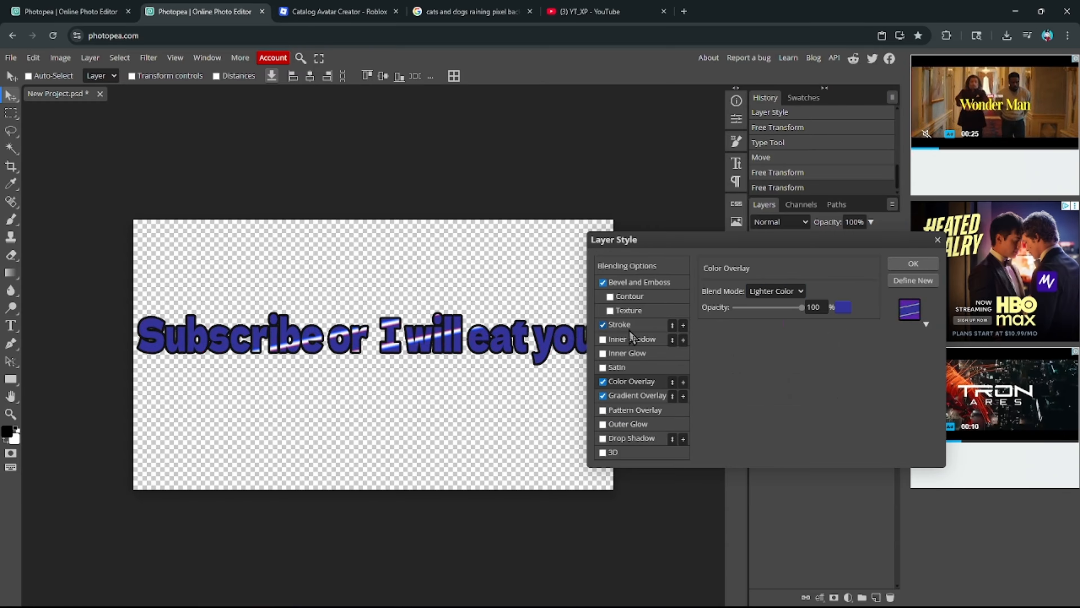
left_click(629, 325)
left_click_drag(737, 294, 739, 297)
- Start recolouring the gradient's white stop toward pink-red
left_click(634, 395)
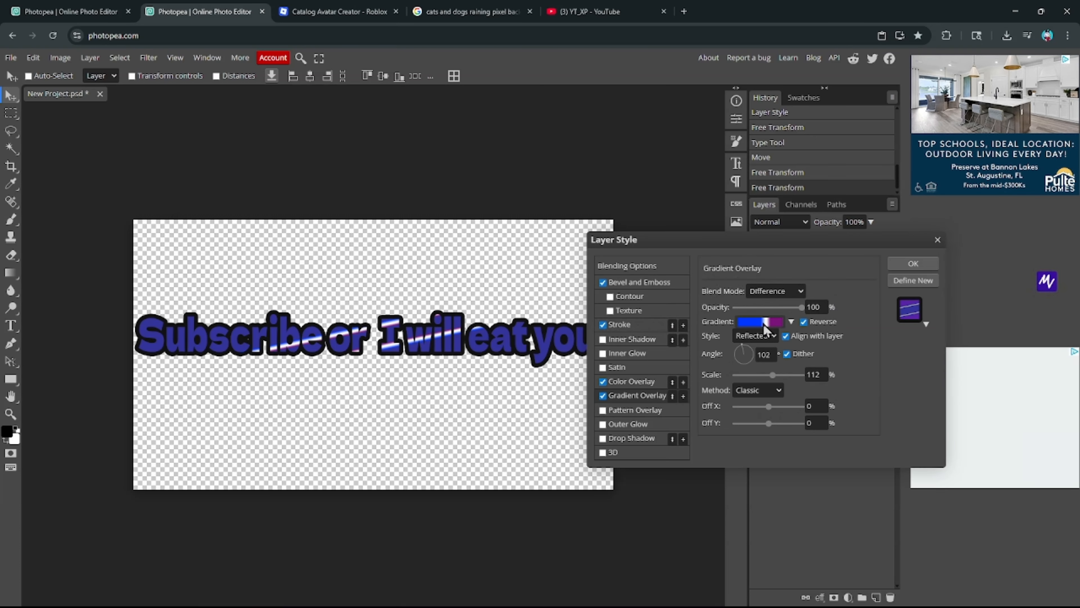
left_click(761, 321)
double_click(323, 375)
left_click(401, 338)
- Make the gradient stops pink-red and deep violet-blue, and enlarge the gradient scale to 237
left_click(373, 333)
left_click(492, 335)
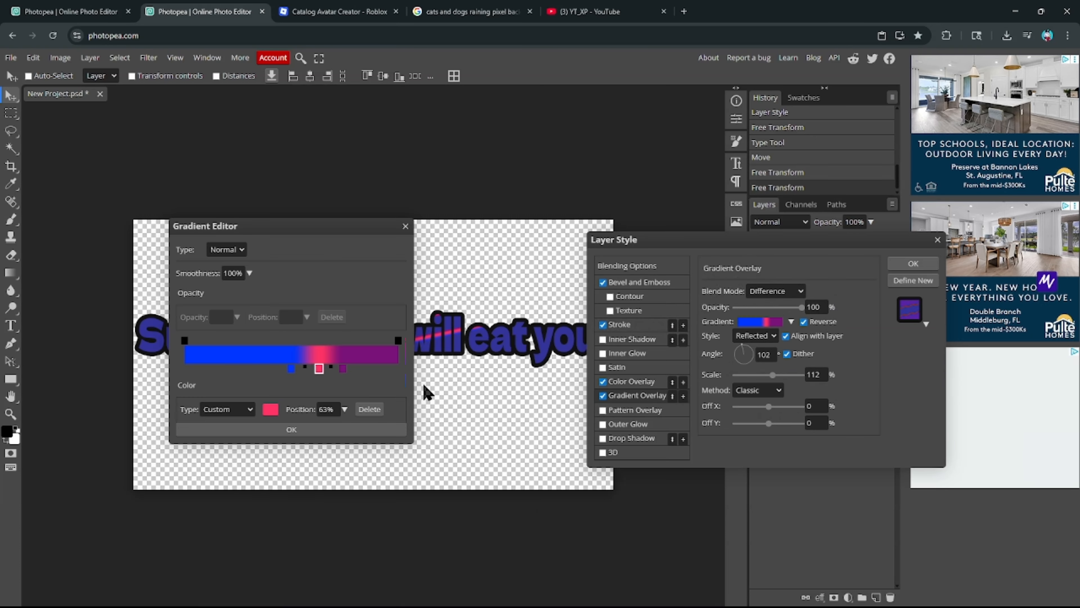
left_click(271, 409)
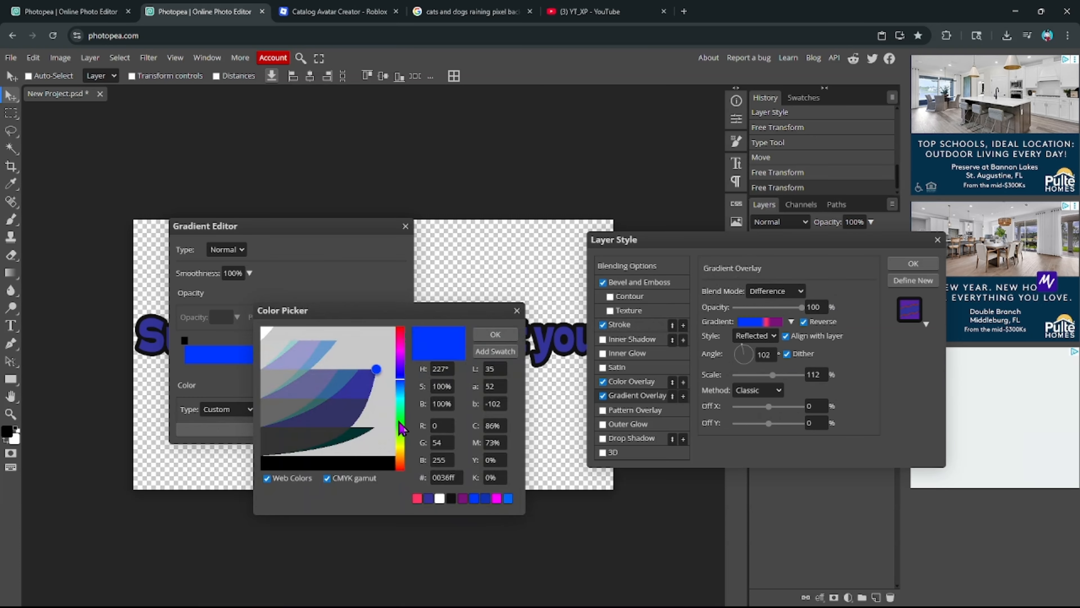
left_click(401, 368)
mouse_move(375, 370)
left_mouse_down()
mouse_move(347, 408)
mouse_move(378, 367)
left_mouse_up()
left_click(494, 334)
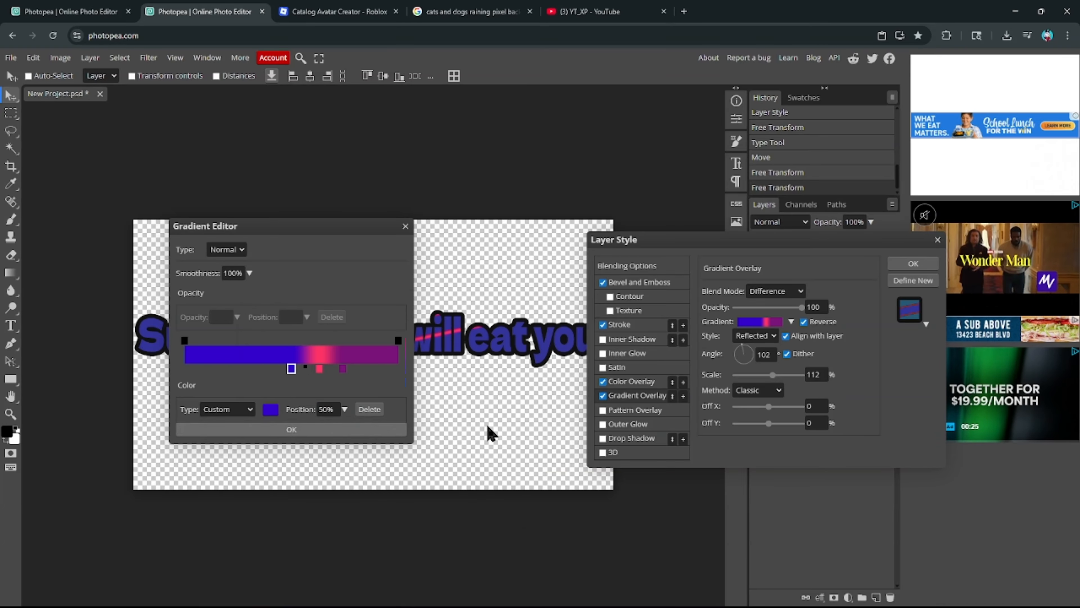
left_click_drag(772, 374, 799, 380)
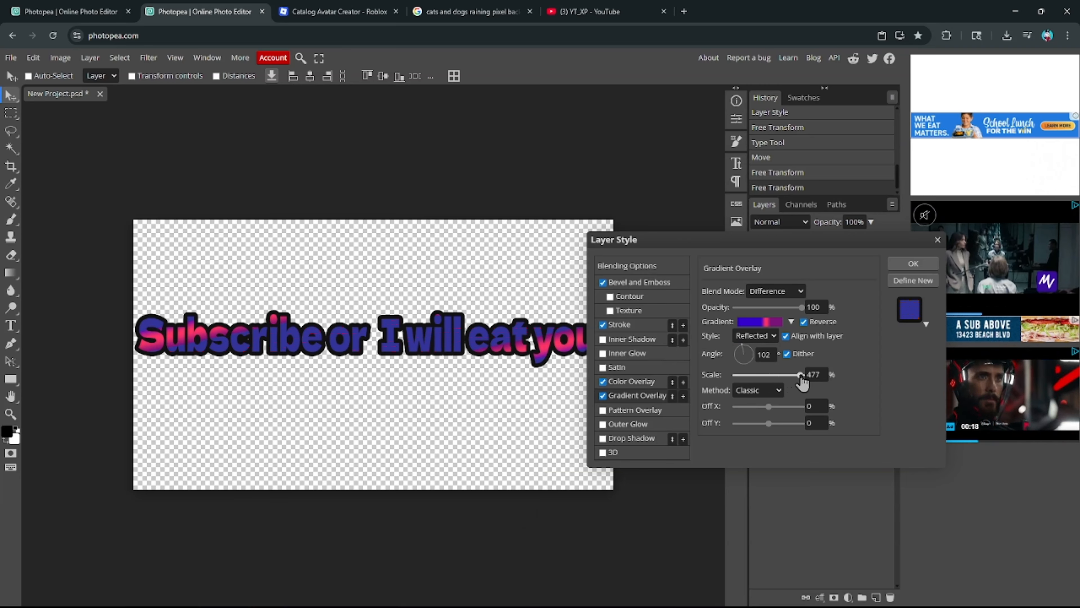
- Change one gradient stop to white and the purple stop to blue
left_click(761, 321)
left_click(272, 413)
left_click_drag(300, 362, 258, 331)
left_click(495, 334)
left_click(314, 428)
left_click(760, 322)
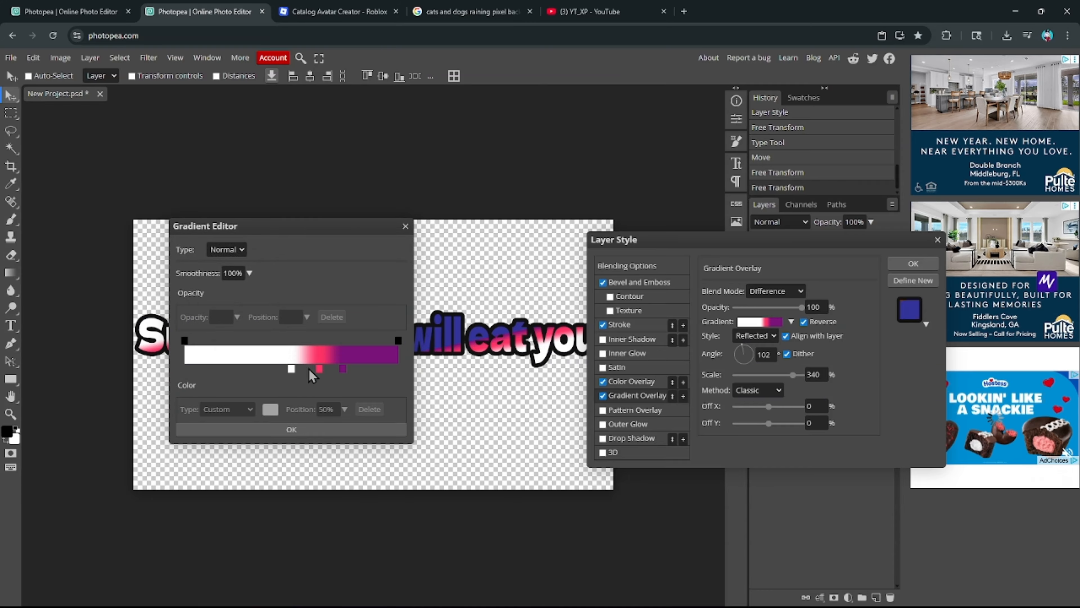
left_click(271, 410)
left_click(400, 389)
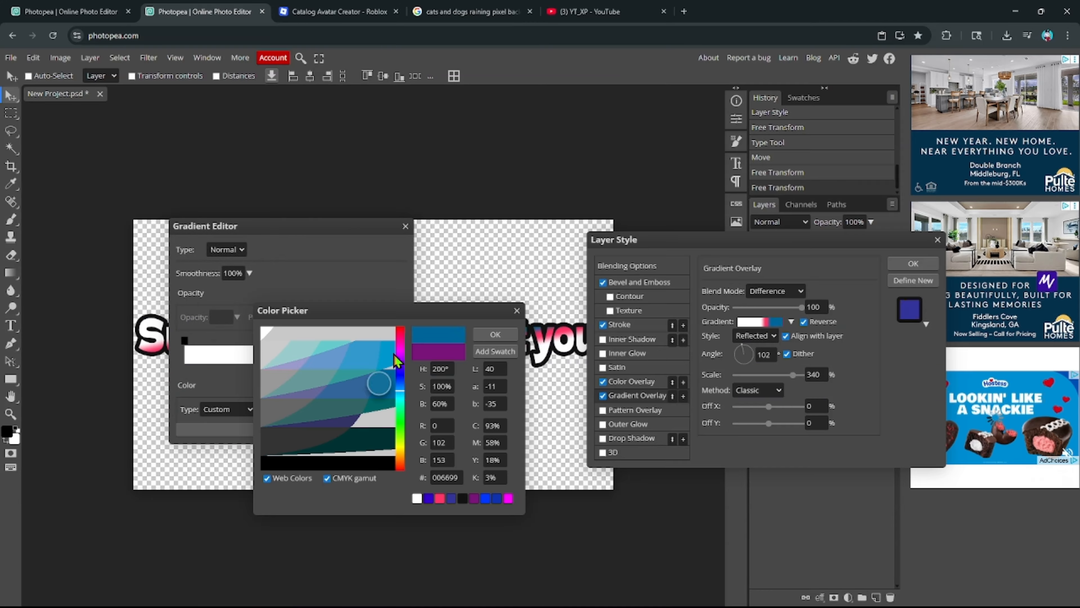
left_click(499, 332)
left_click(392, 428)
- Turn the pink gradient stop orange and reduce the gradient scale to 209%
left_click(760, 322)
left_click(318, 370)
left_click(271, 410)
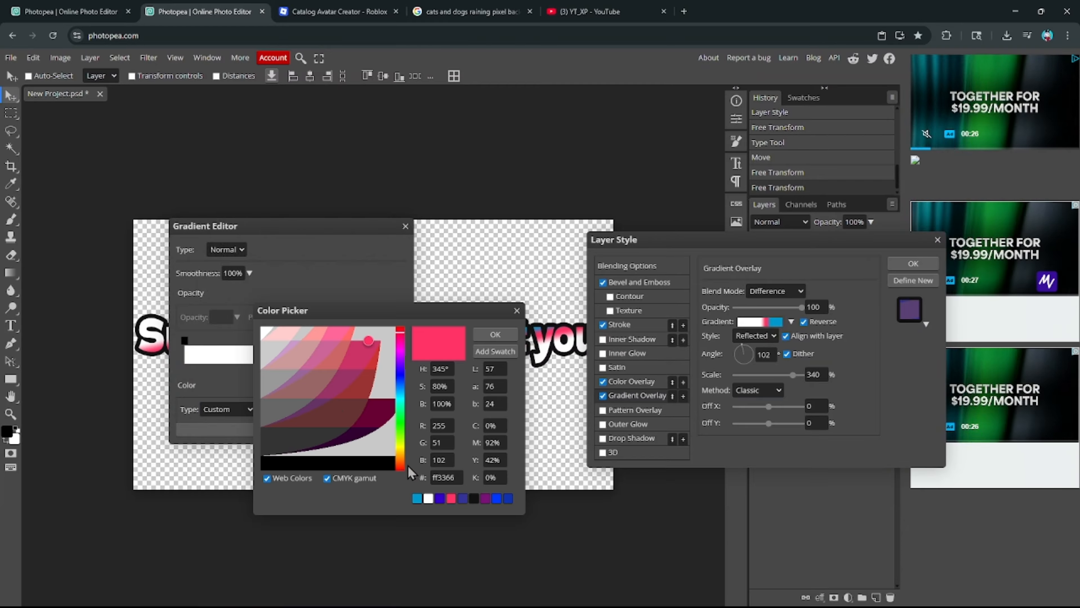
left_click(401, 464)
left_click(495, 334)
left_click(339, 430)
left_click_drag(793, 375, 784, 375)
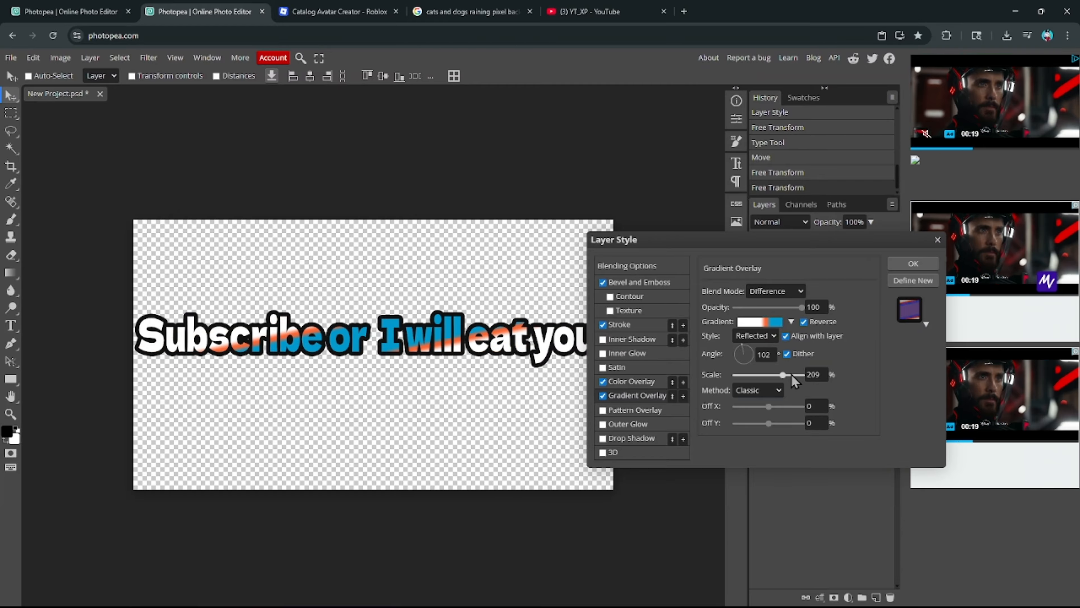
- Add a cyan Outer Glow (Screen, 75%, 17 px) with a new contour and 27% range
key("Return")
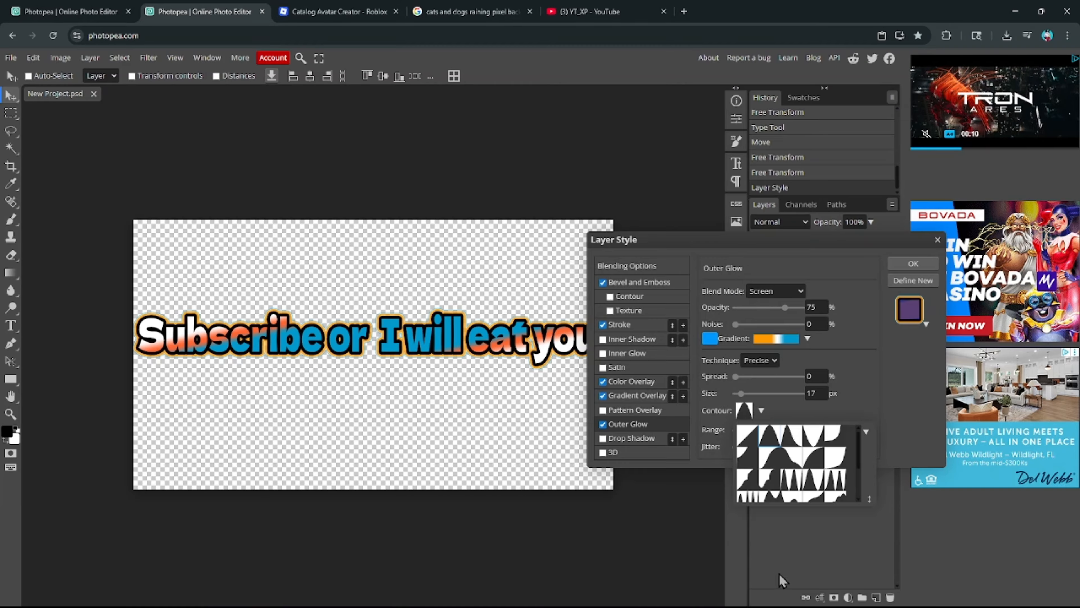
left_click(749, 484)
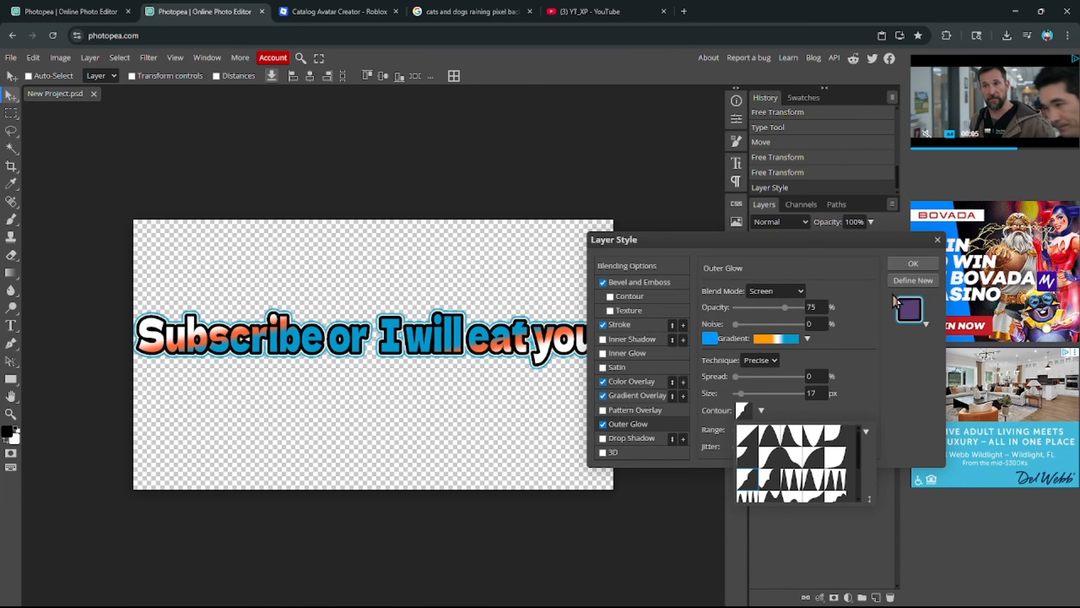
left_click(833, 362)
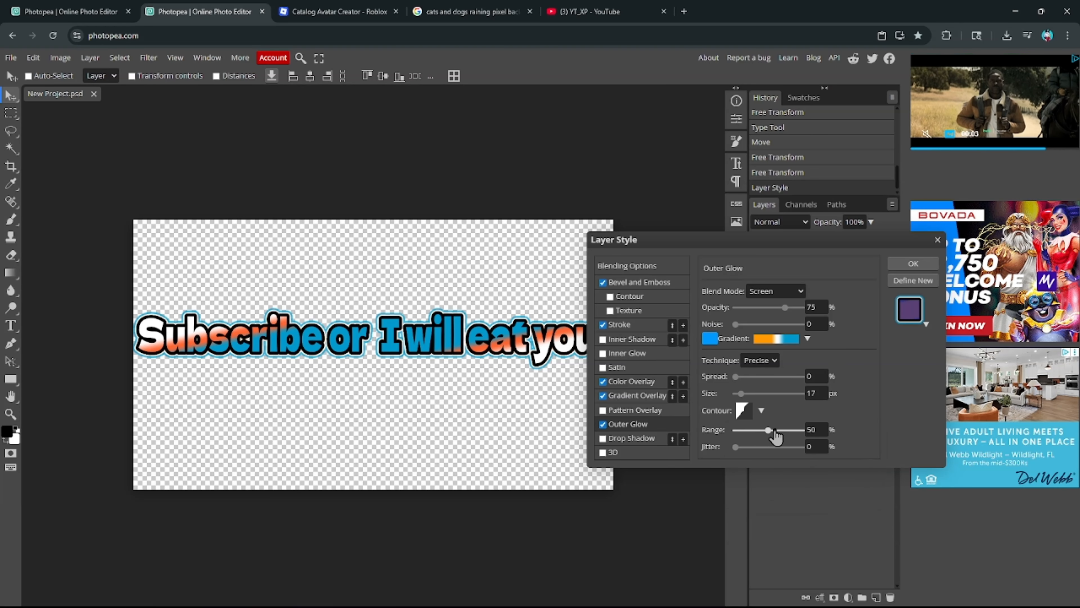
left_click_drag(754, 431, 753, 430)
left_click(913, 264)
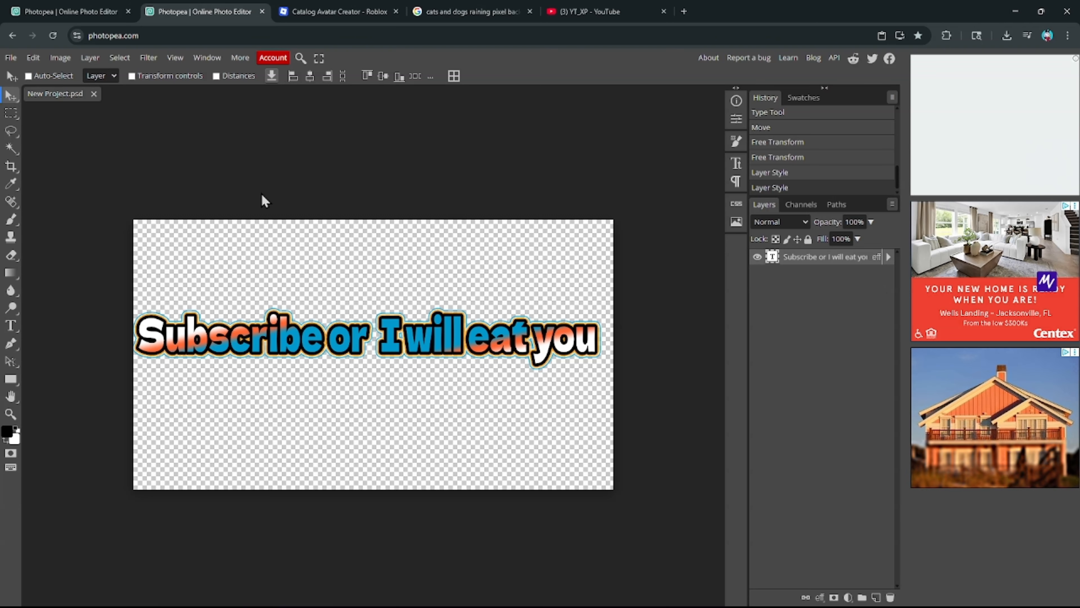
left_click(11, 58)
mouse_move(42, 228)
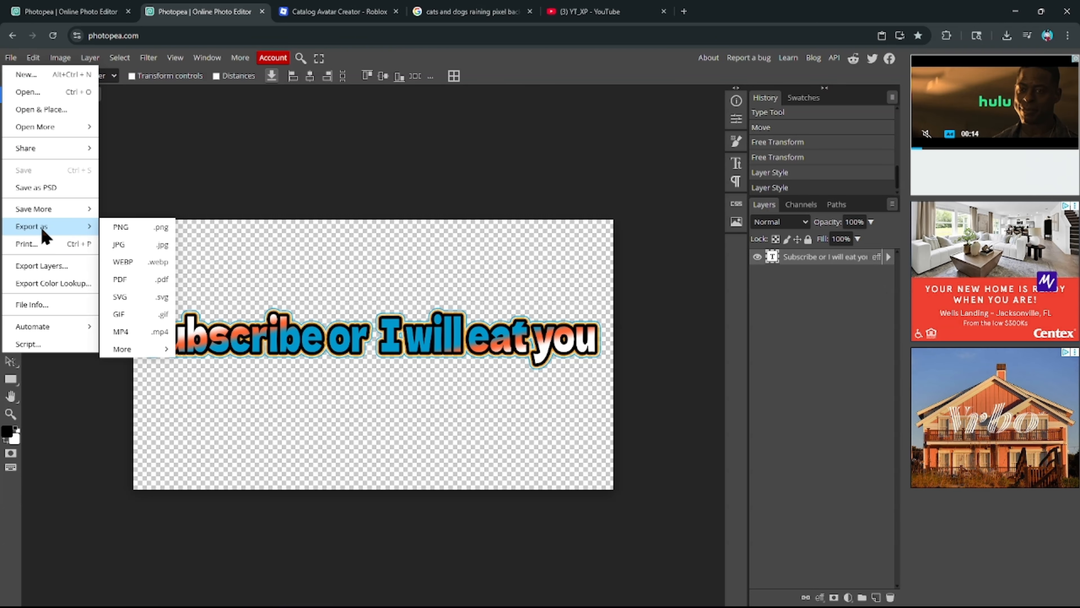
left_click(112, 229)
left_click(425, 296)
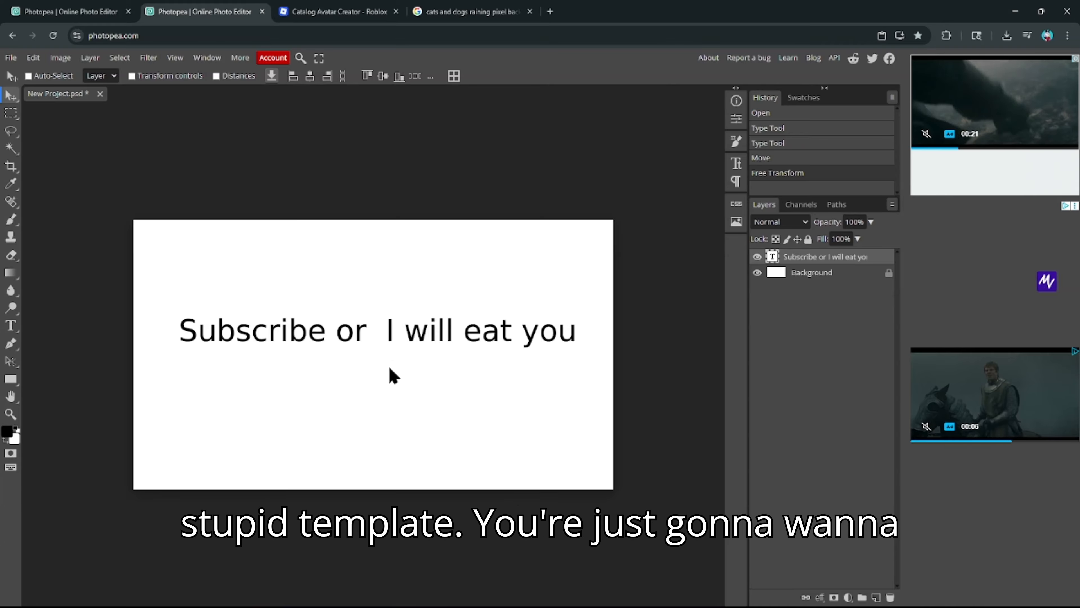
- Reposition the styled slogan on the canvas, nudging it slightly left
mouse_move(451, 333)
left_mouse_down()
mouse_move(435, 331)
mouse_move(439, 348)
mouse_move(451, 341)
left_mouse_up()
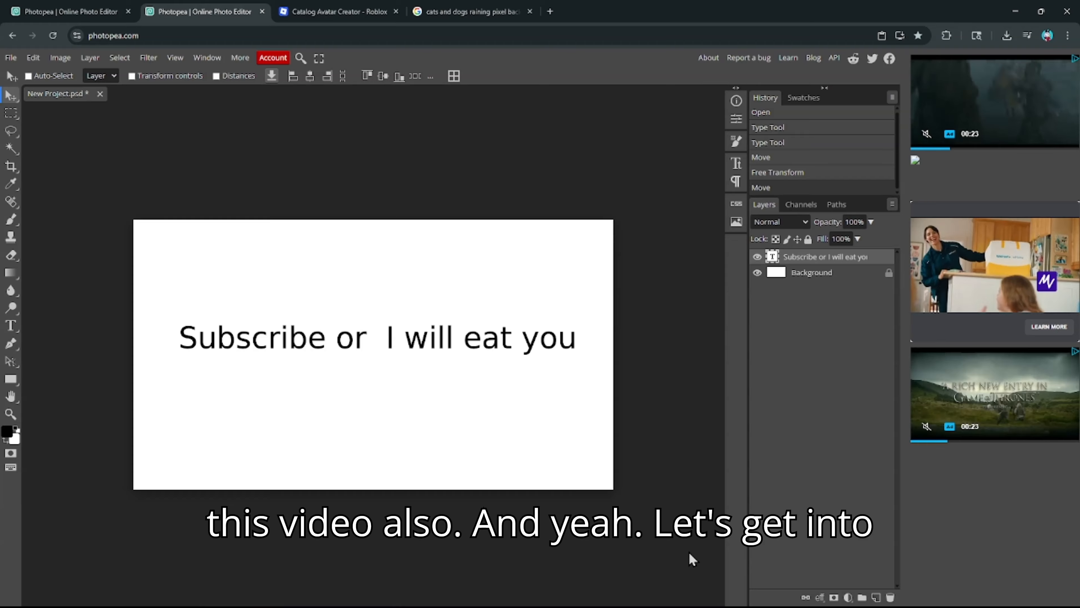
left_click_drag(348, 355, 340, 356)
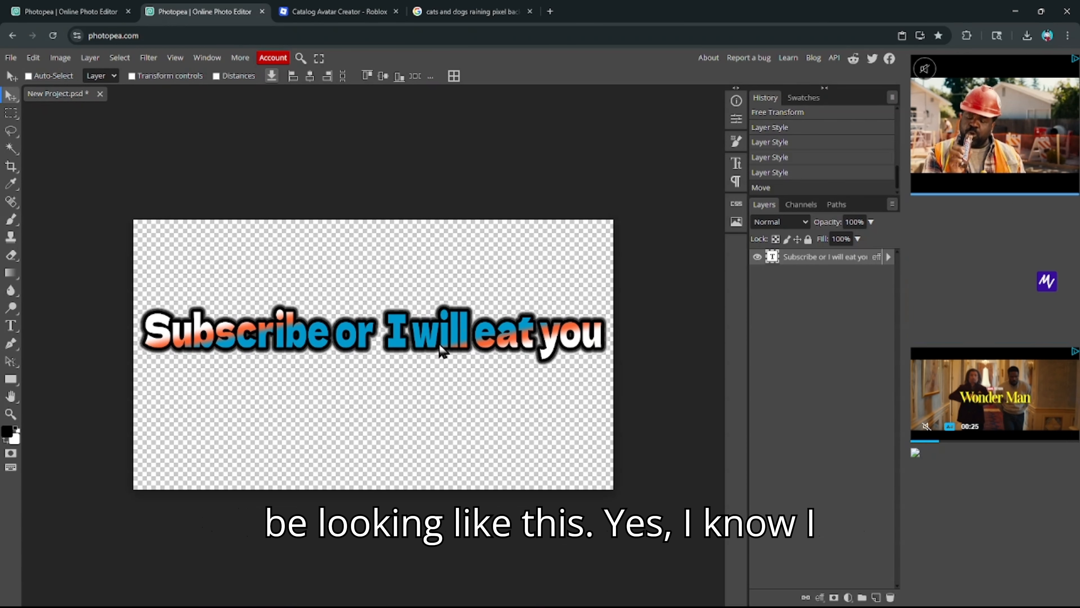
- Give the text layer an Outer Glow using the peaked contour preset at 19 px size
right_click(813, 257)
left_click(392, 300)
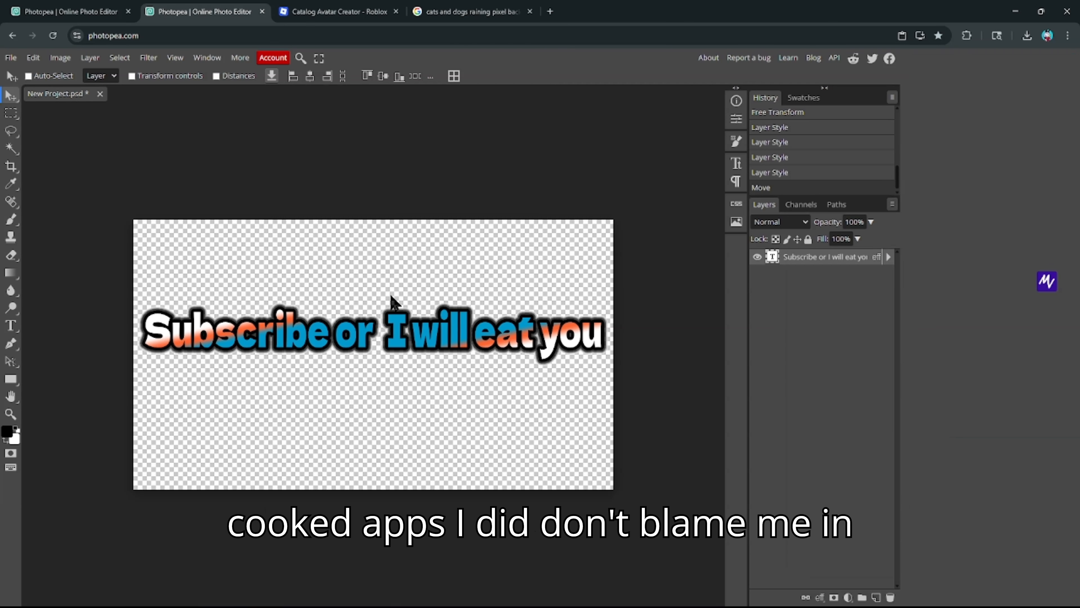
left_click(628, 424)
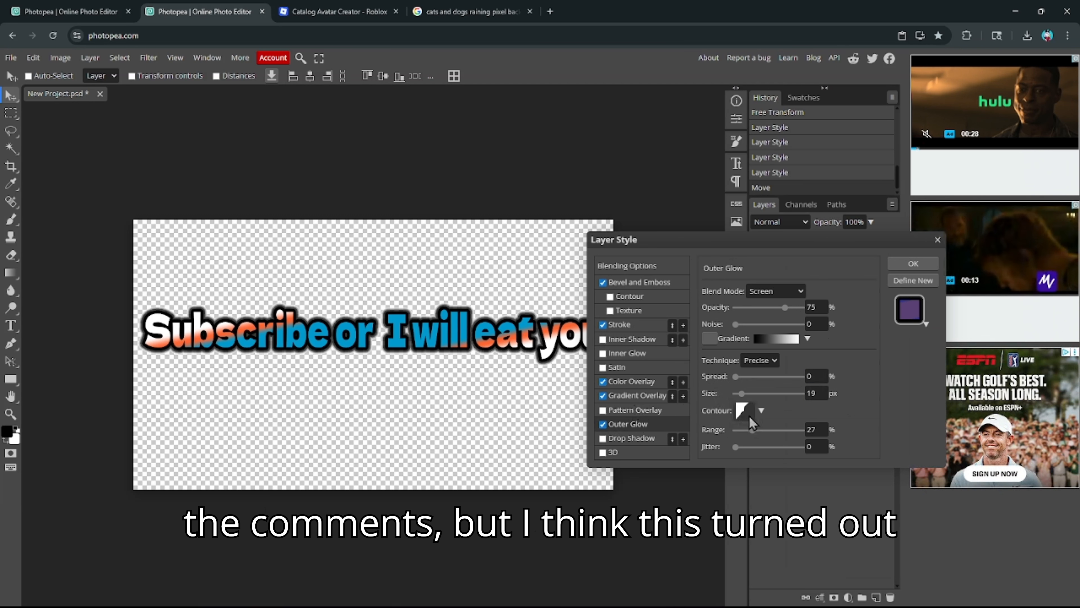
left_click(762, 412)
left_click(772, 441)
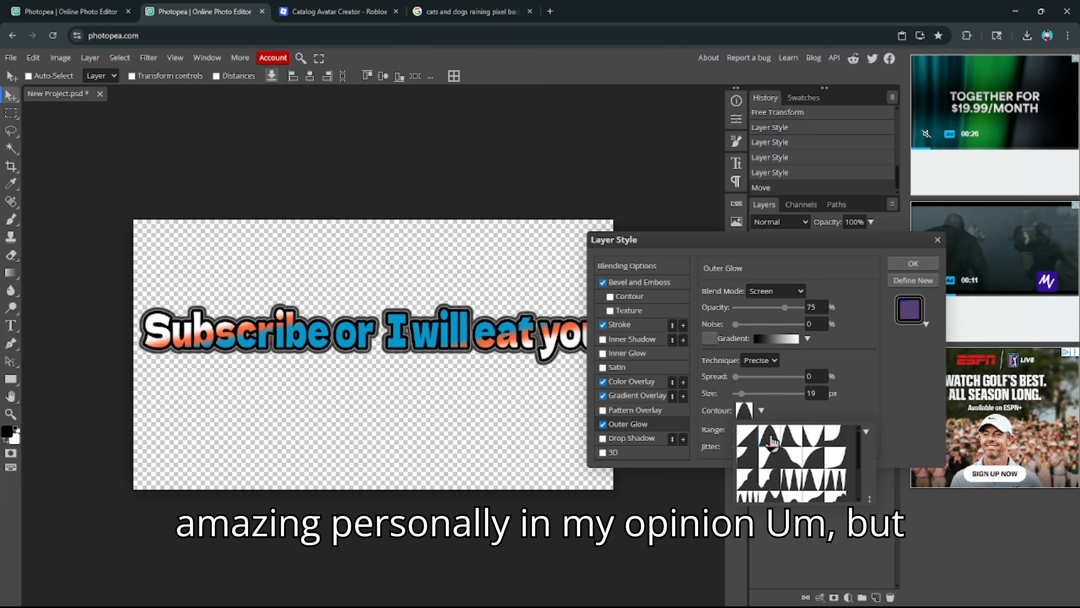
left_click(846, 359)
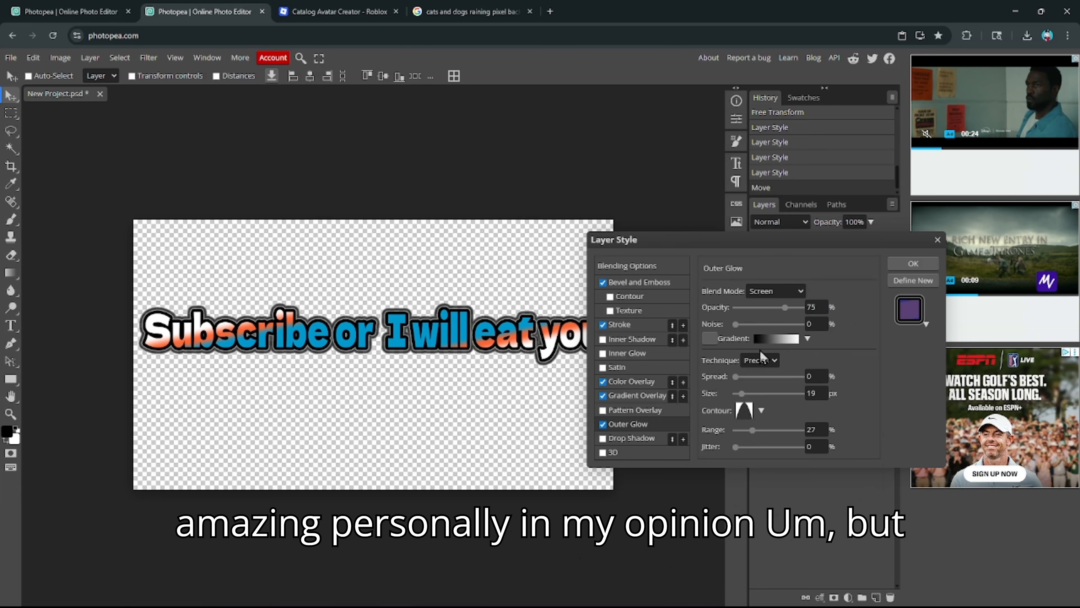
left_click(912, 263)
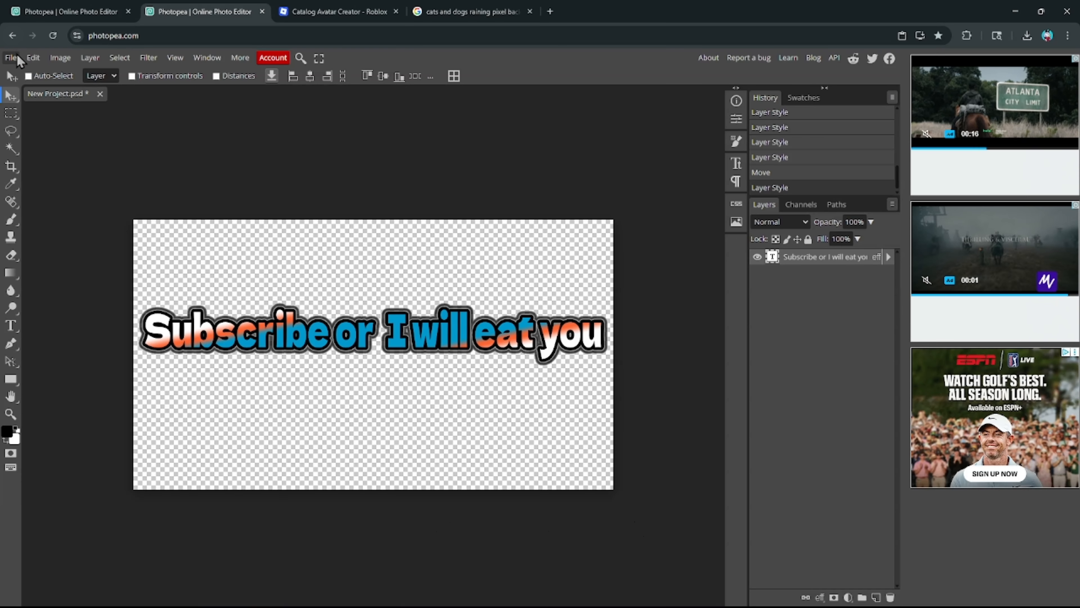
- Export the slogan design as a PNG through the Save for web dialog
left_click(10, 57)
mouse_move(71, 226)
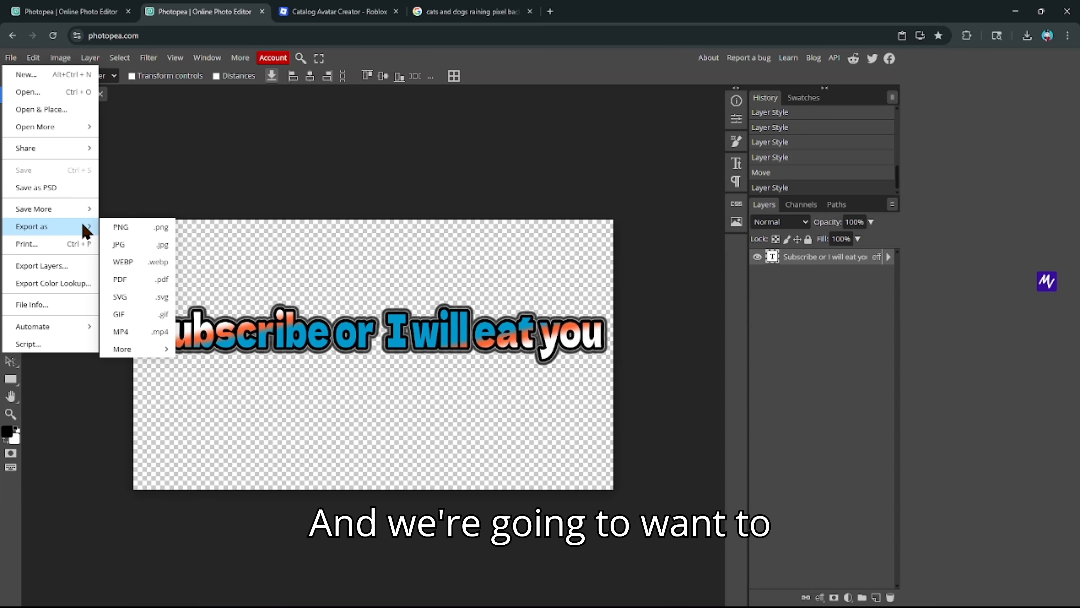
left_click(127, 232)
left_click(424, 297)
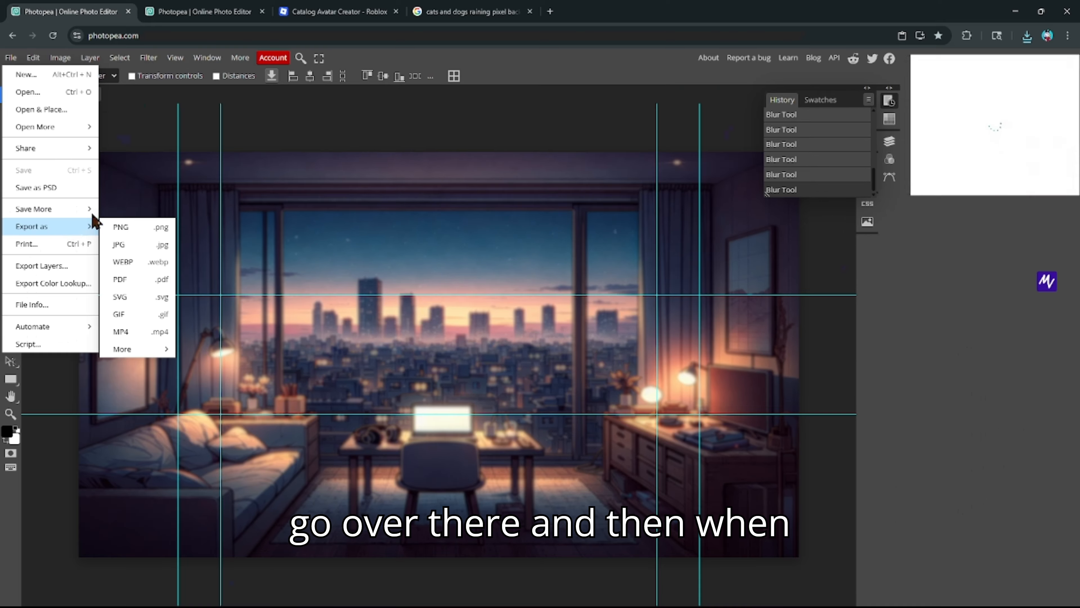
- Dismiss the export menu and start Open & Place in the image.psd banner
left_click(64, 208)
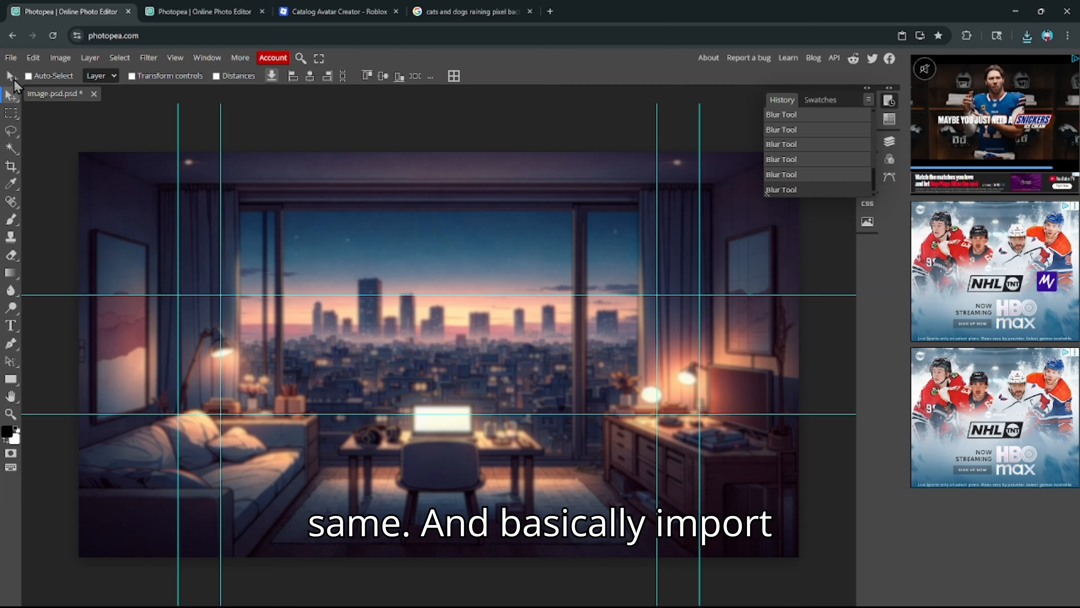
left_click(9, 57)
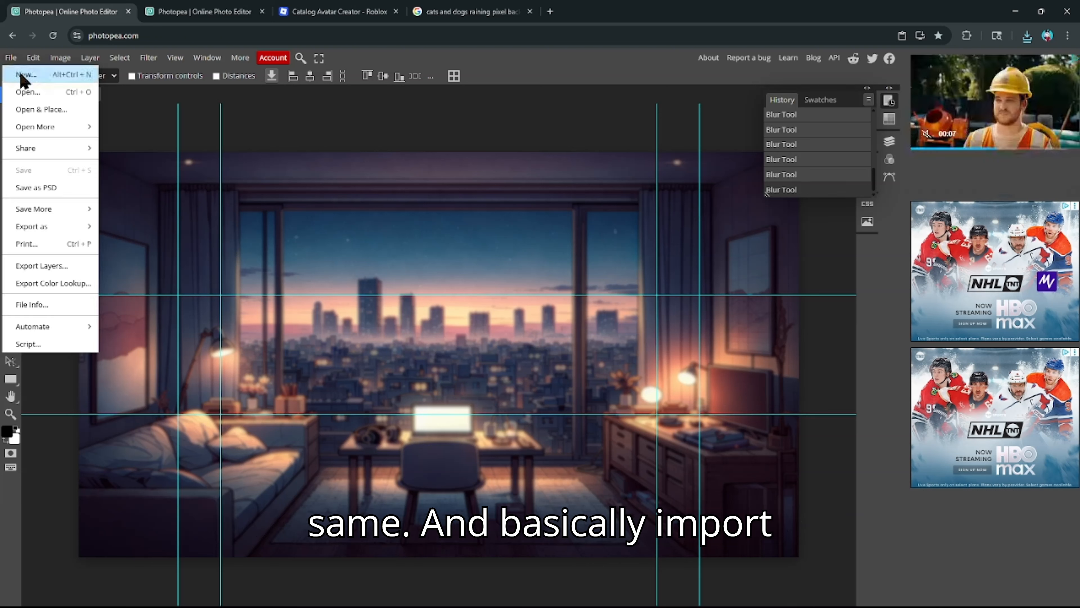
left_click(40, 114)
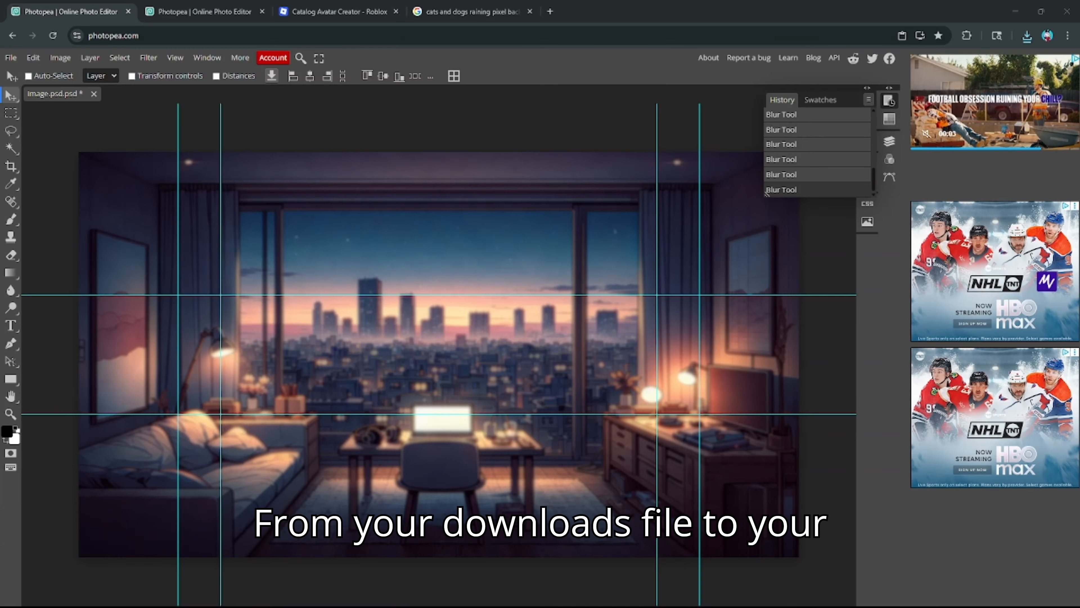
- Place the exported slogan PNG, scaled to about 187% and centred across the banner
double_click(611, 237)
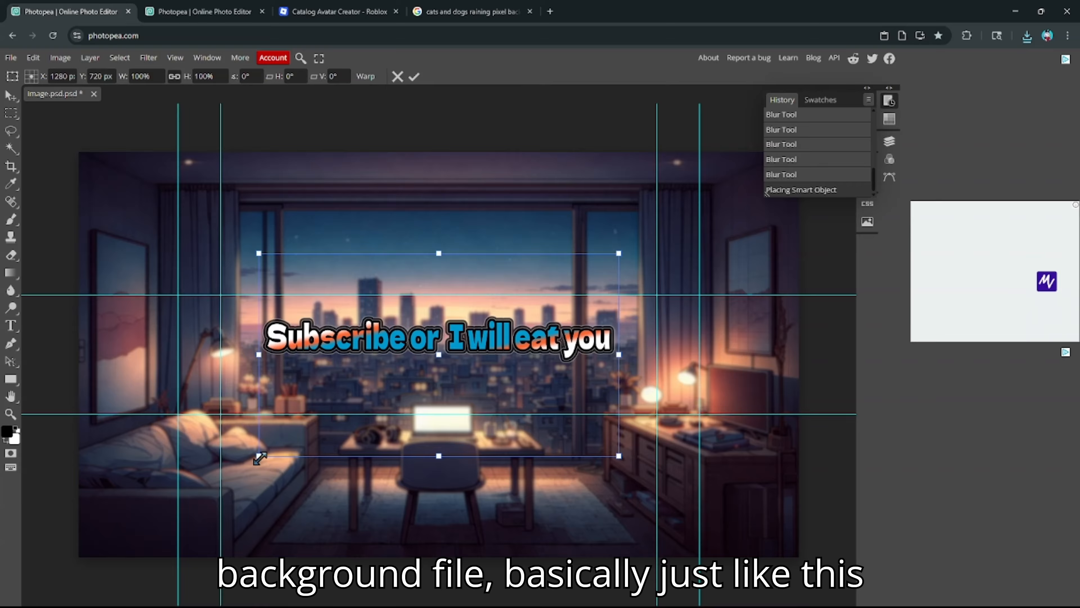
left_click_drag(260, 456, 8, 596)
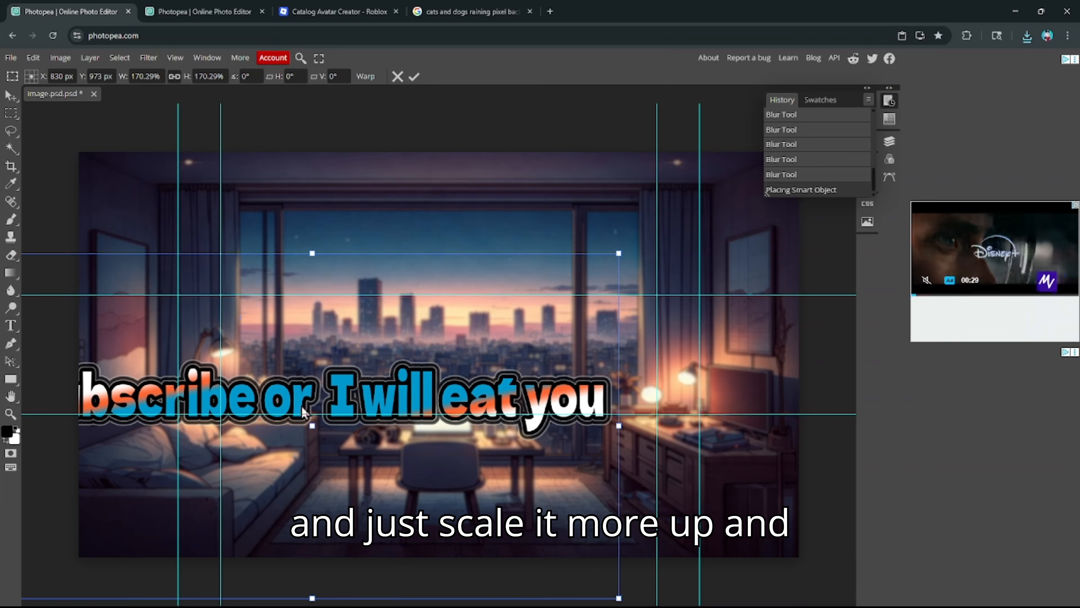
left_click_drag(303, 412, 486, 329)
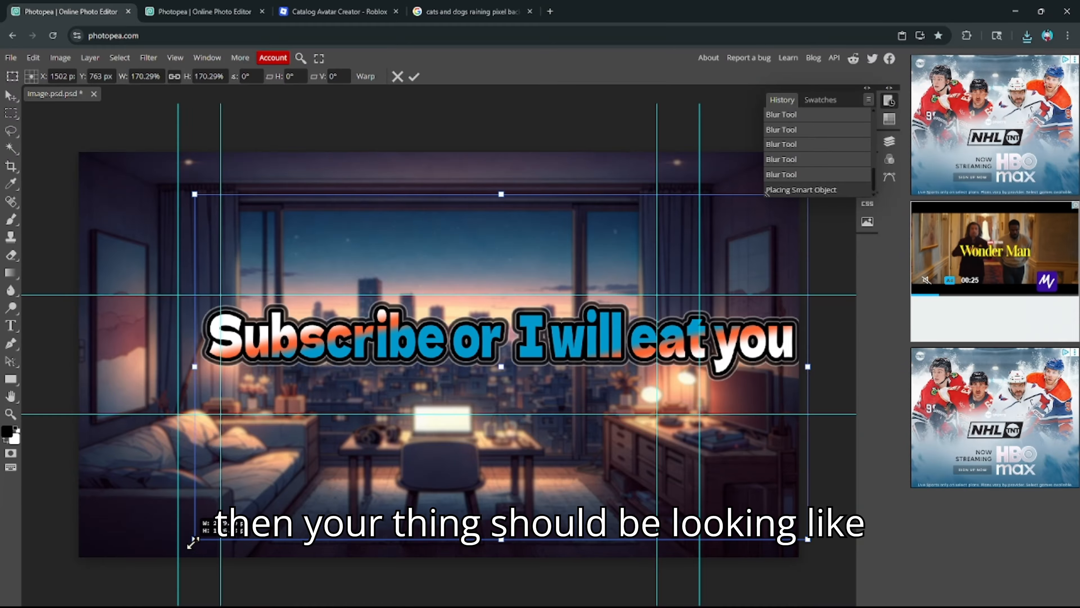
left_click_drag(193, 542, 19, 601)
left_click_drag(460, 425, 405, 219)
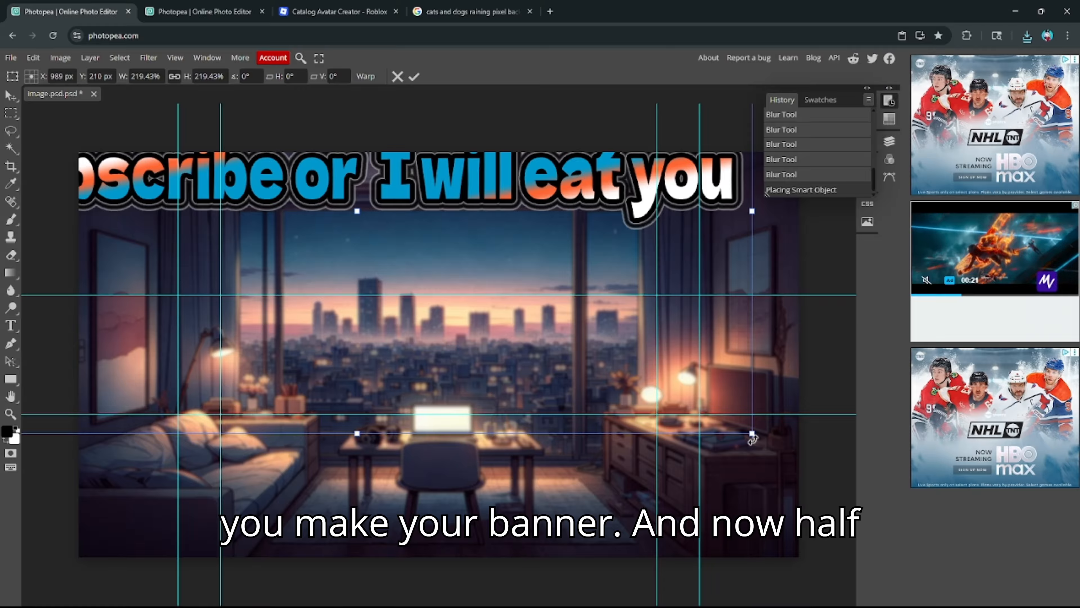
left_click_drag(752, 434, 595, 346)
left_click_drag(410, 211, 554, 425)
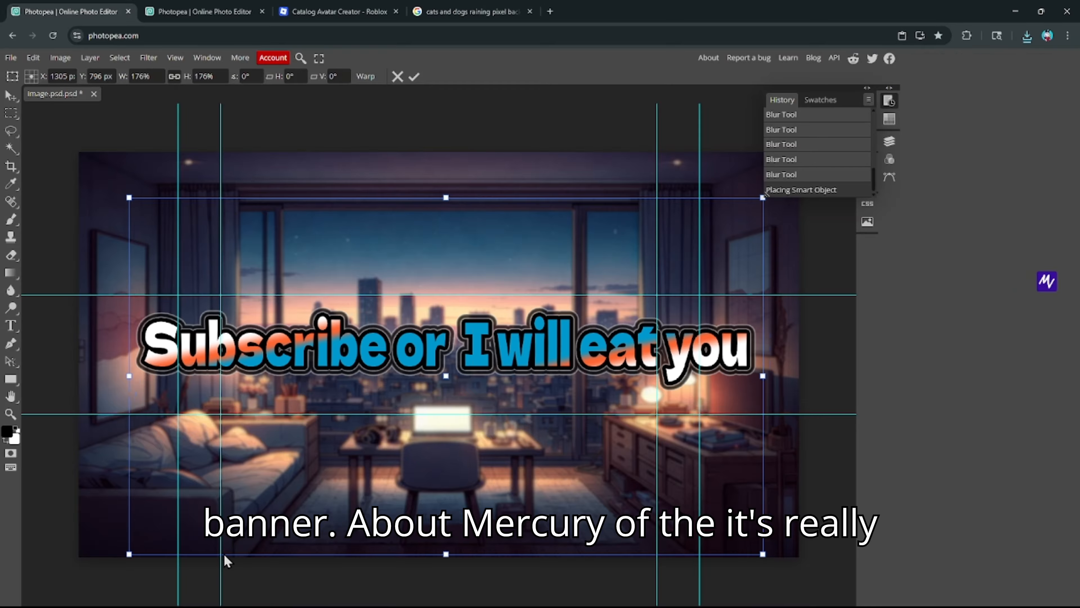
left_click_drag(123, 558, 78, 571)
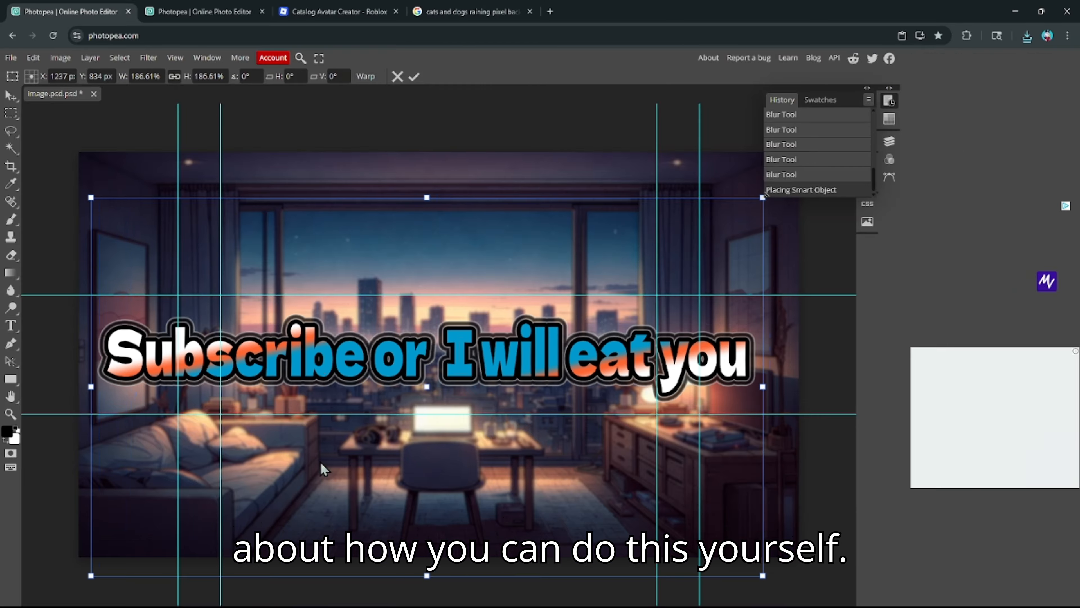
left_click_drag(333, 454, 345, 451)
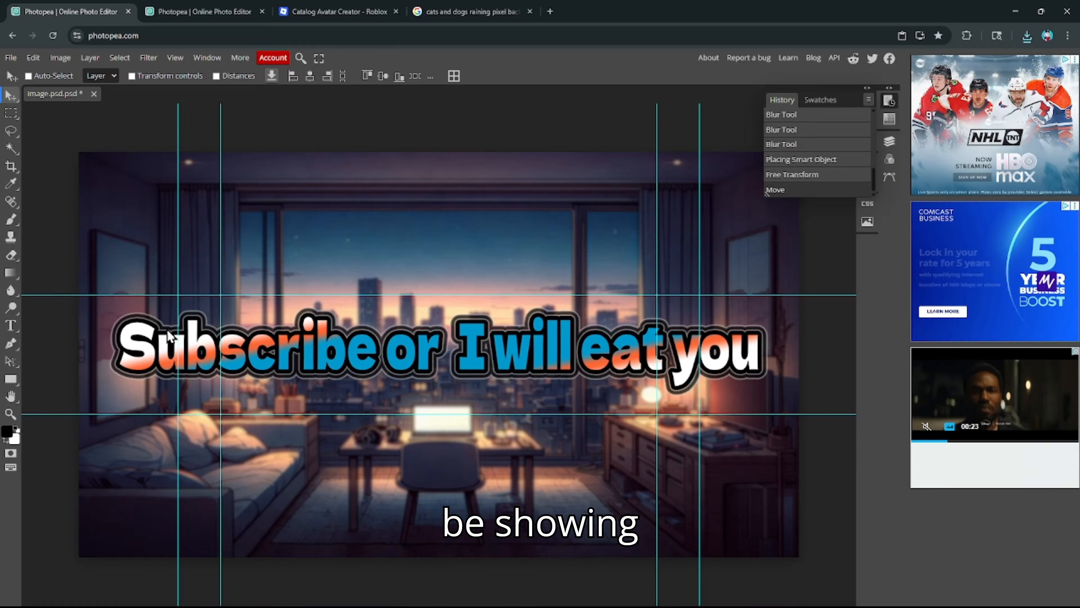
- Shift the first, third and fourth vertical guides left around the slogan
left_click_drag(178, 251, 156, 244)
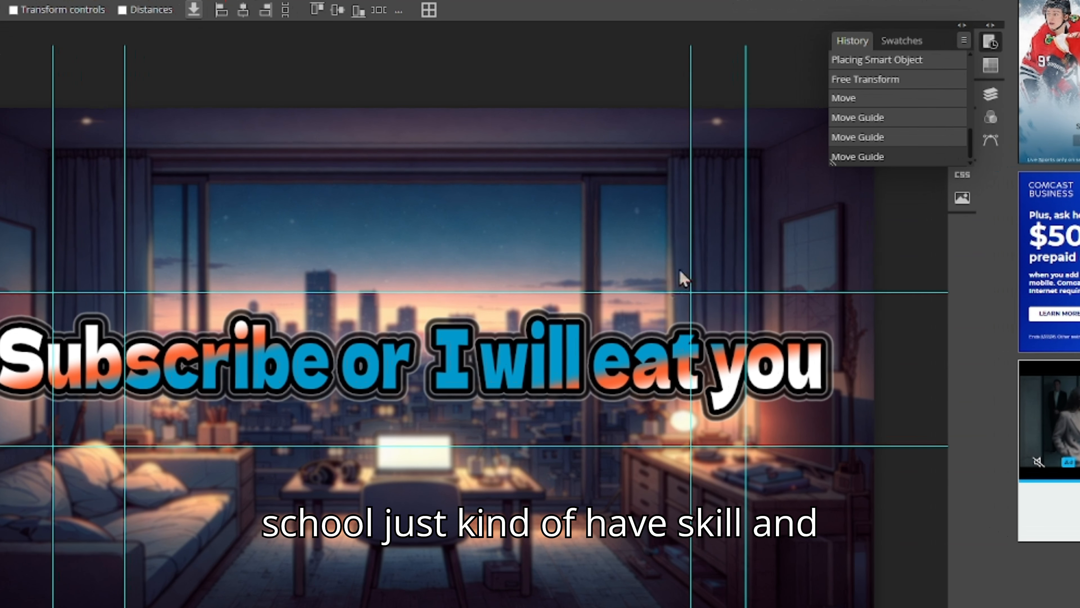
left_click_drag(690, 272, 642, 269)
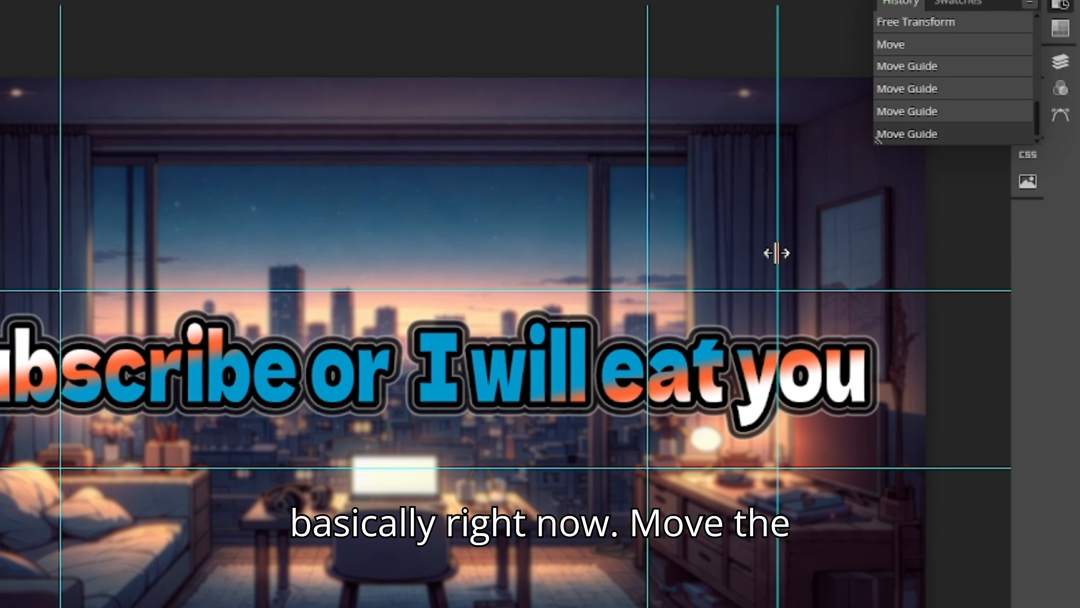
left_click_drag(776, 253, 746, 262)
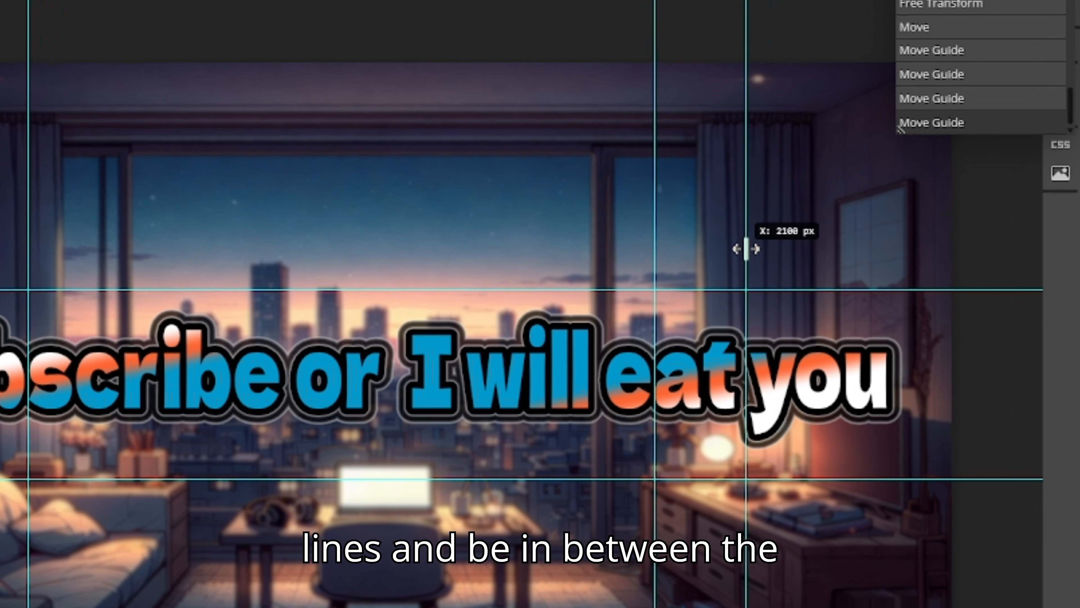
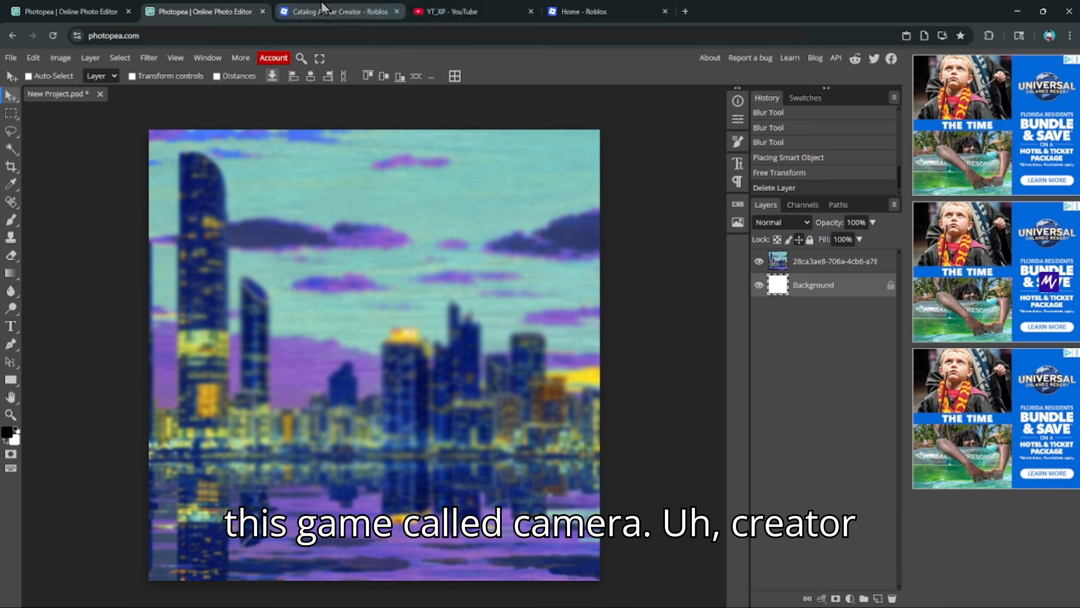
- Switch to the Roblox Catalog Avatar Creator page in the browser
left_click(324, 7)
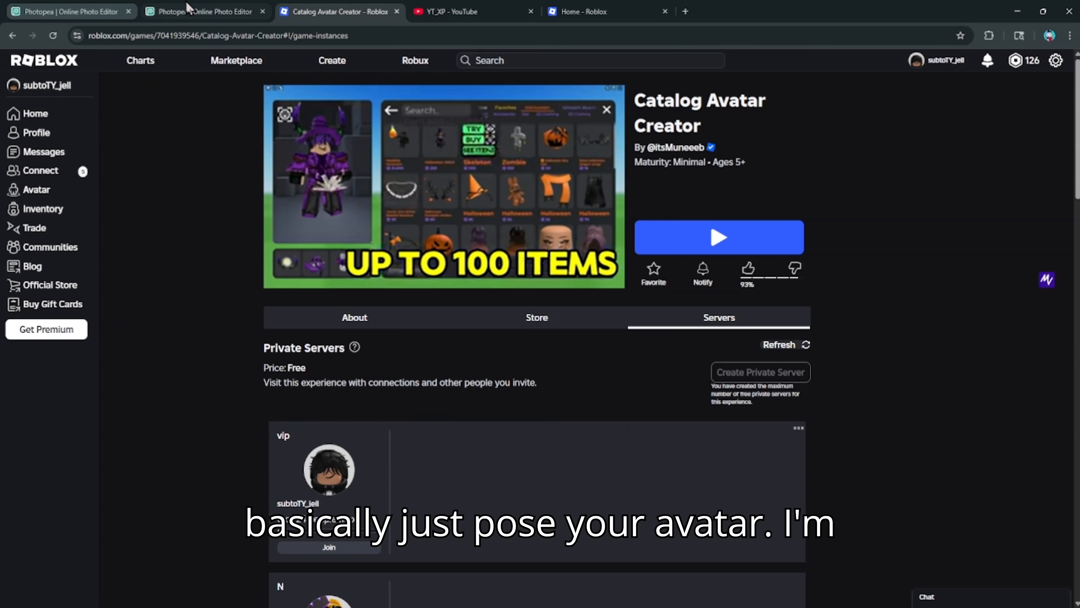
- Glance at the blurred city project, then zoom the Roblox camera in and back out
left_click(204, 11)
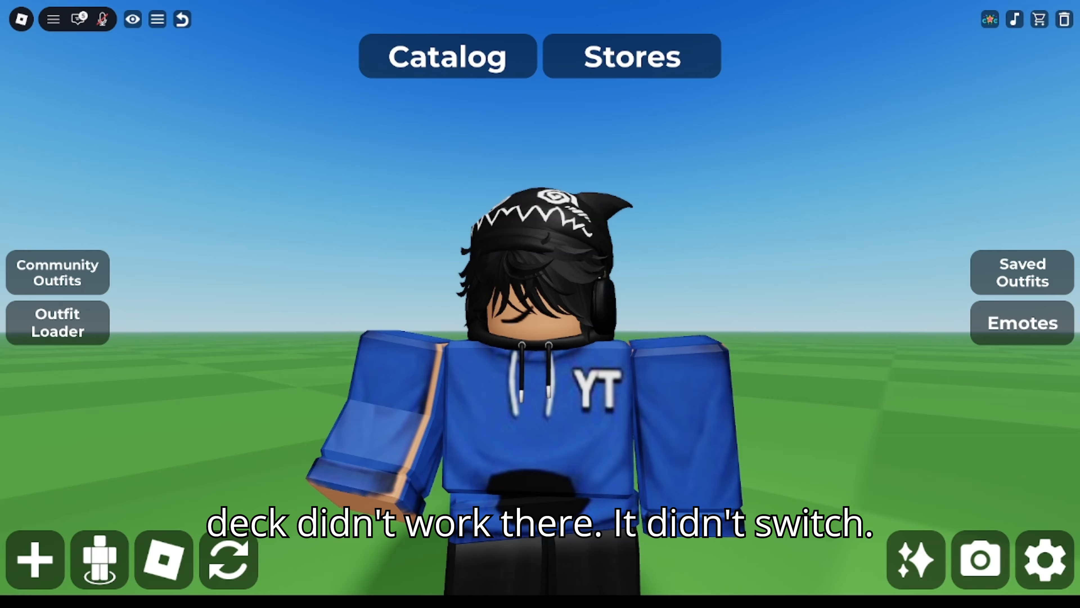
scroll(571, 466, "up", 5)
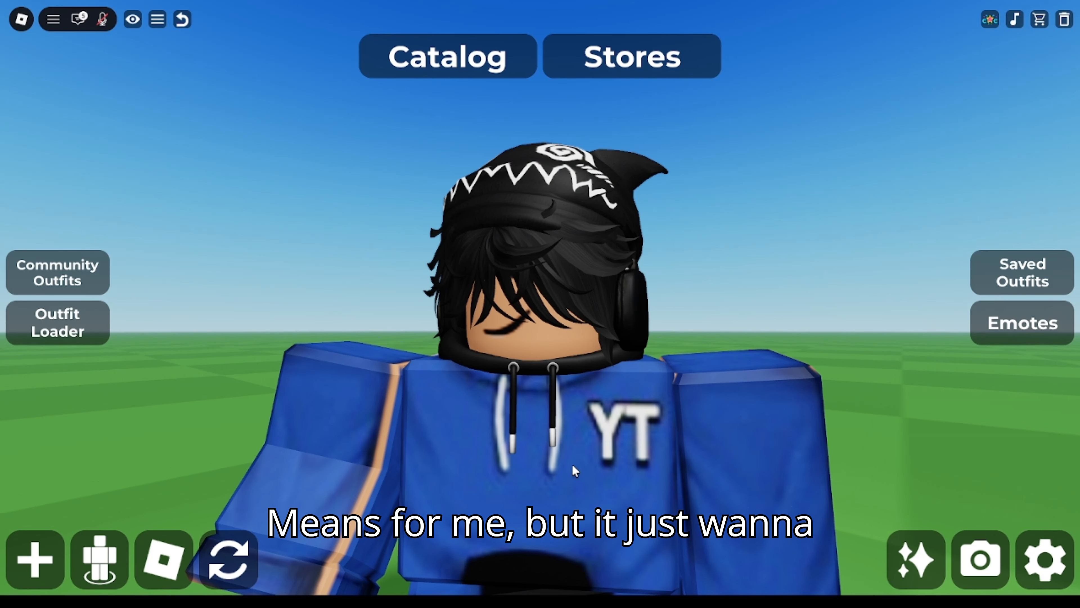
scroll(510, 311, "down", 5)
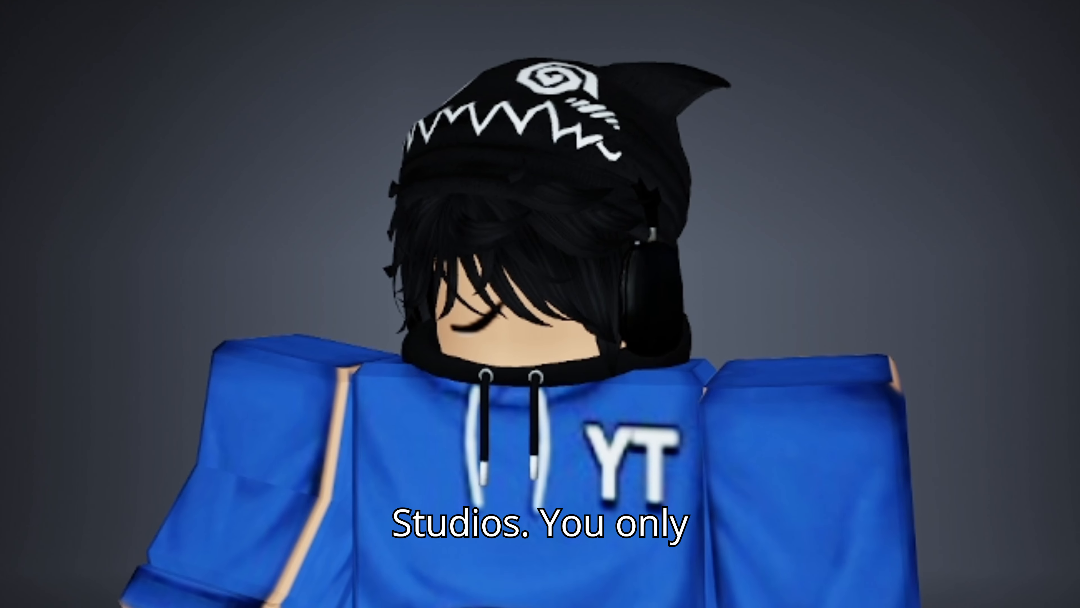
- In Scene Config, adjust the spotlight's angle, brightness and position to relight the avatar
left_click(1045, 254)
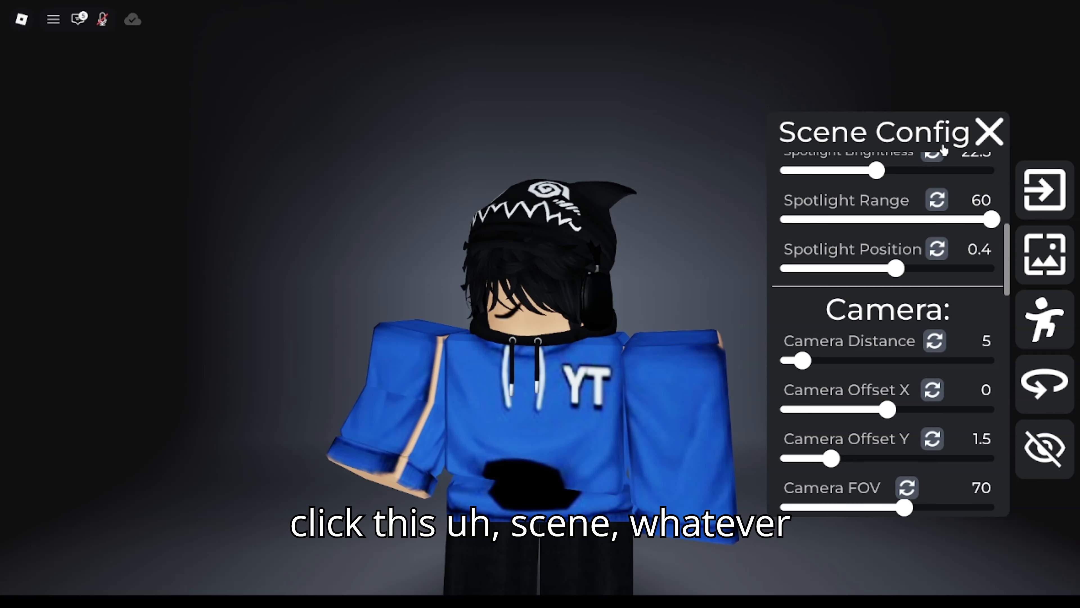
scroll(922, 170, "up", 5)
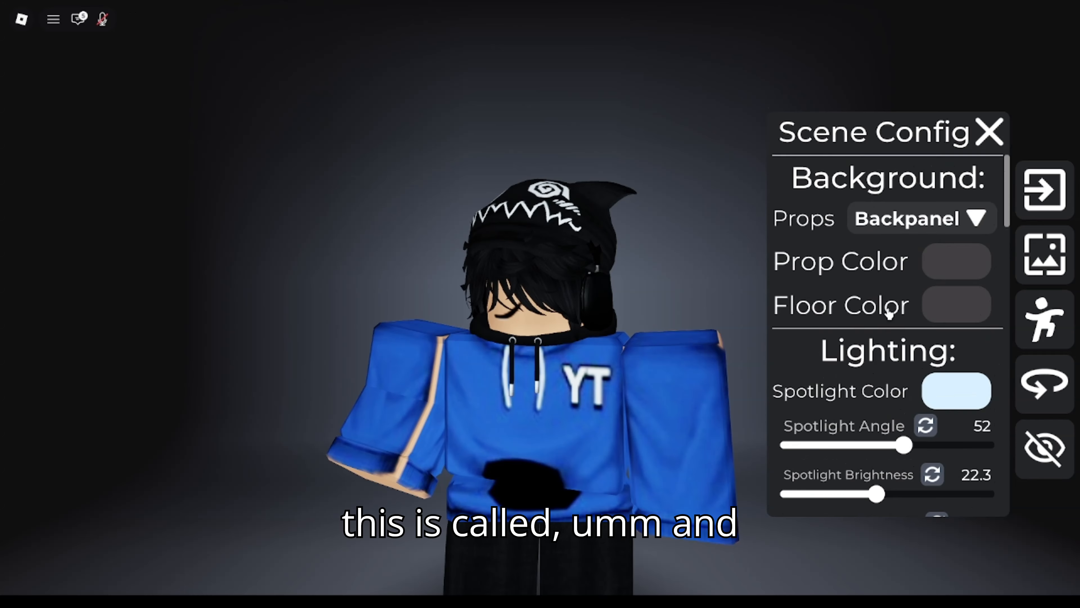
scroll(891, 310, "down", 2)
mouse_move(908, 382)
left_mouse_down()
mouse_move(916, 382)
mouse_move(889, 388)
left_mouse_up()
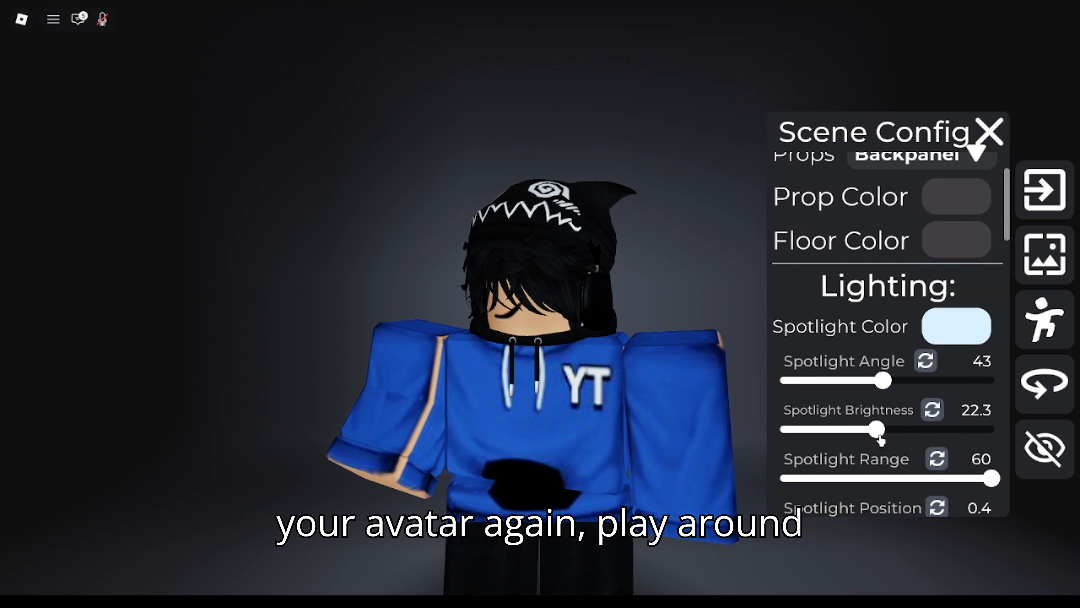
mouse_move(877, 440)
left_mouse_down()
mouse_move(907, 434)
mouse_move(887, 435)
left_mouse_up()
scroll(885, 372, "down", 5)
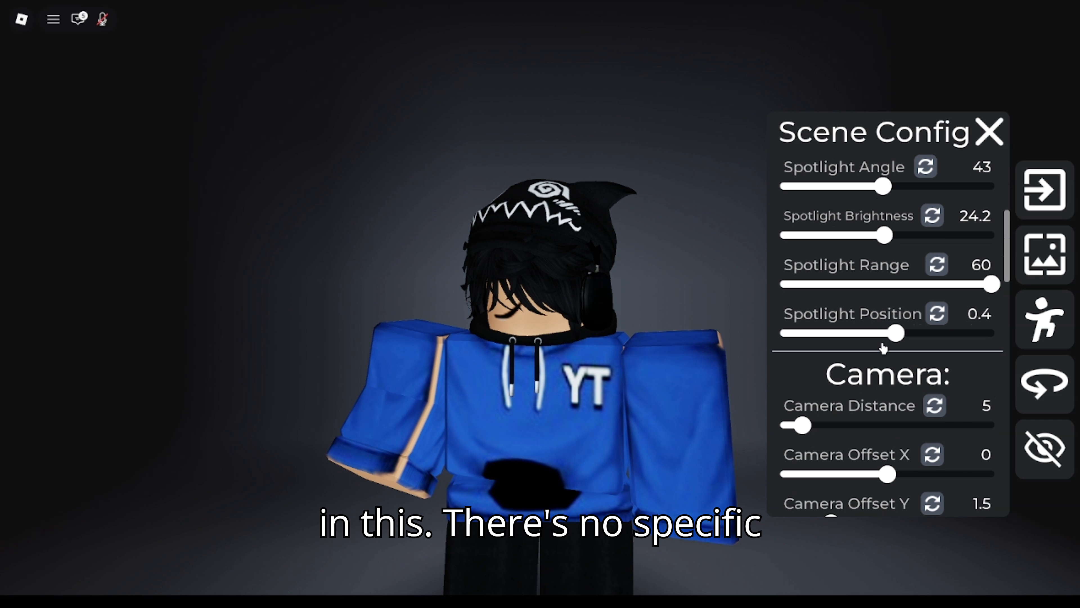
left_click_drag(890, 335, 945, 336)
- Set Camera Distance to 3.5 to bring the camera closer, then close the panel
scroll(945, 336, "down", 3)
mouse_move(802, 299)
left_mouse_down()
mouse_move(827, 297)
mouse_move(789, 303)
left_mouse_up()
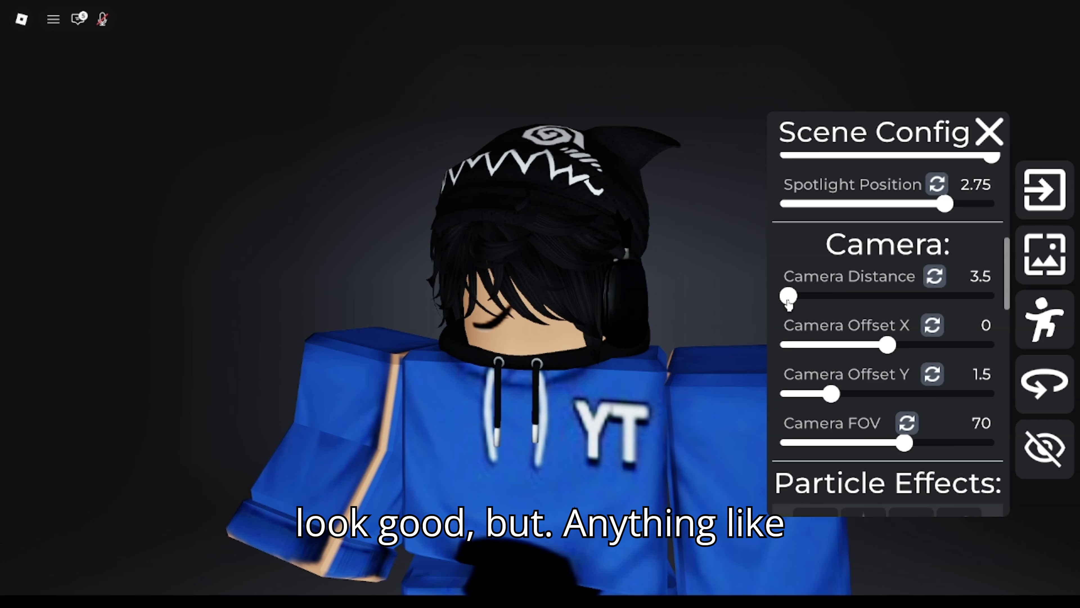
left_click(987, 144)
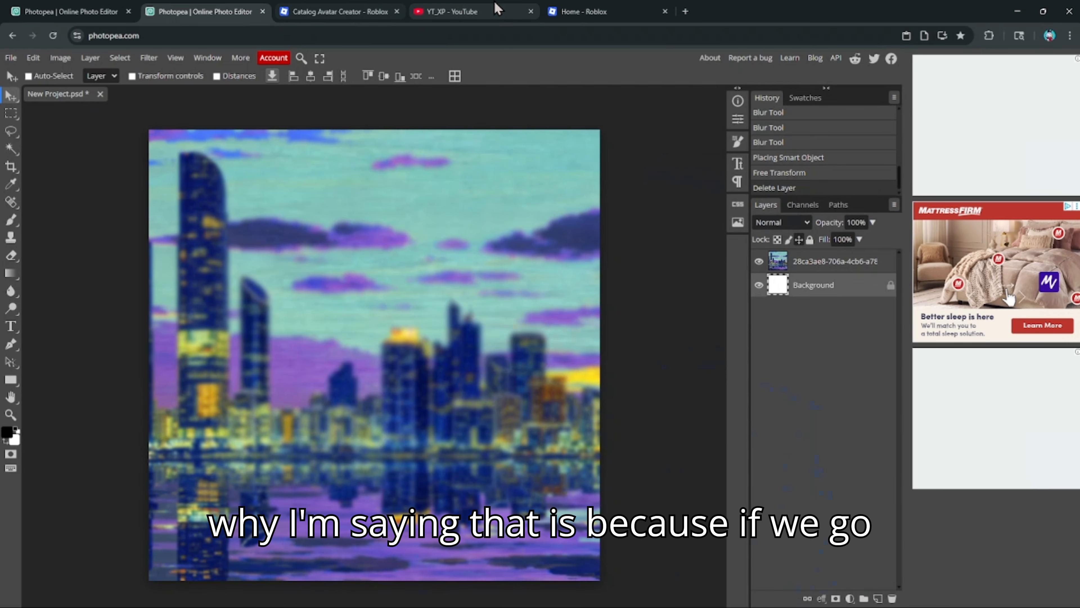
- Visit the YouTube channel home page, then return to the Roblox game window
left_click(452, 12)
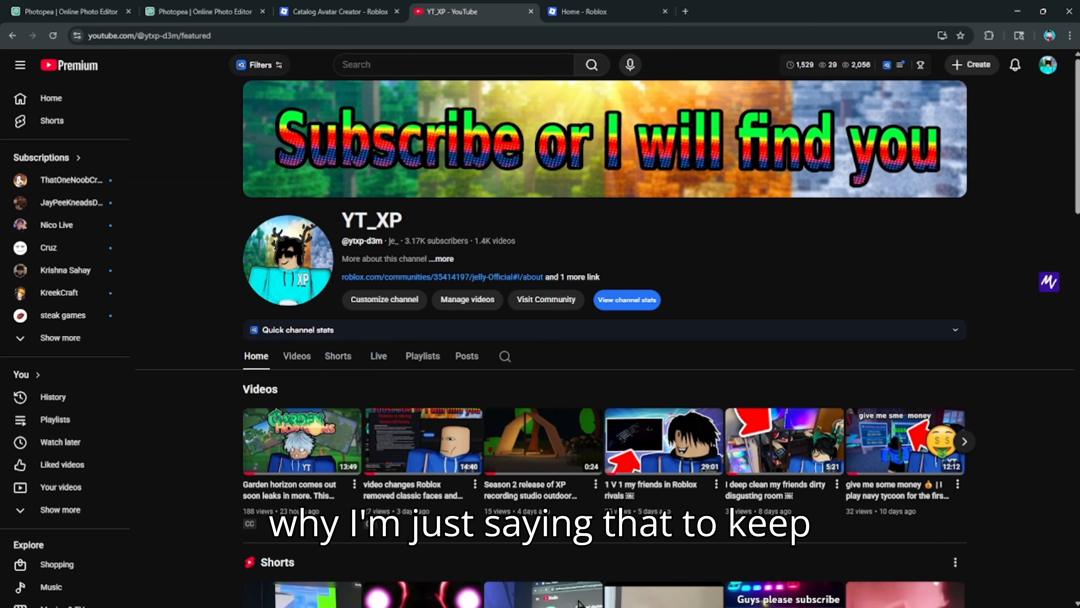
left_click(557, 607)
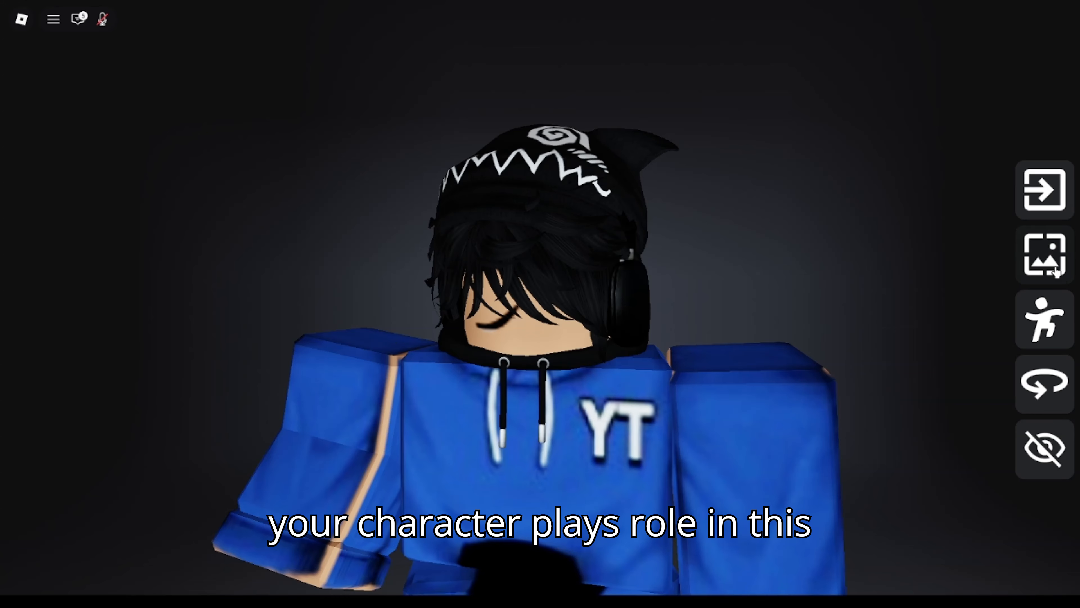
- In Scene Config, nudge the camera offset and narrow Camera FOV to 66
left_click(1045, 254)
scroll(869, 362, "down", 1)
mouse_move(834, 337)
left_mouse_down()
mouse_move(851, 337)
mouse_move(832, 337)
left_mouse_up()
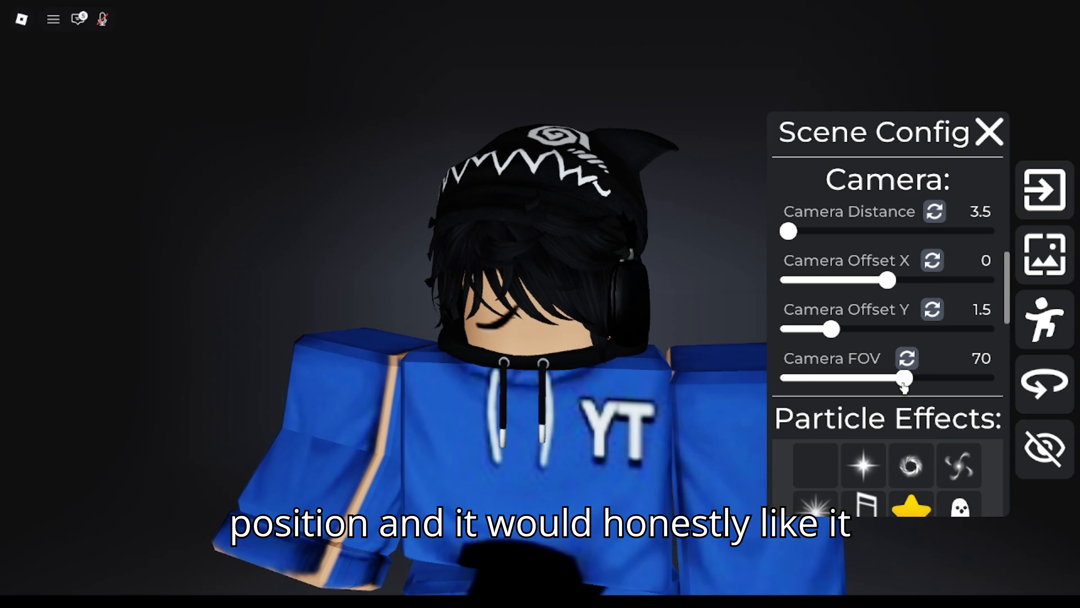
left_click_drag(904, 385, 897, 383)
left_click_drag(887, 284, 888, 285)
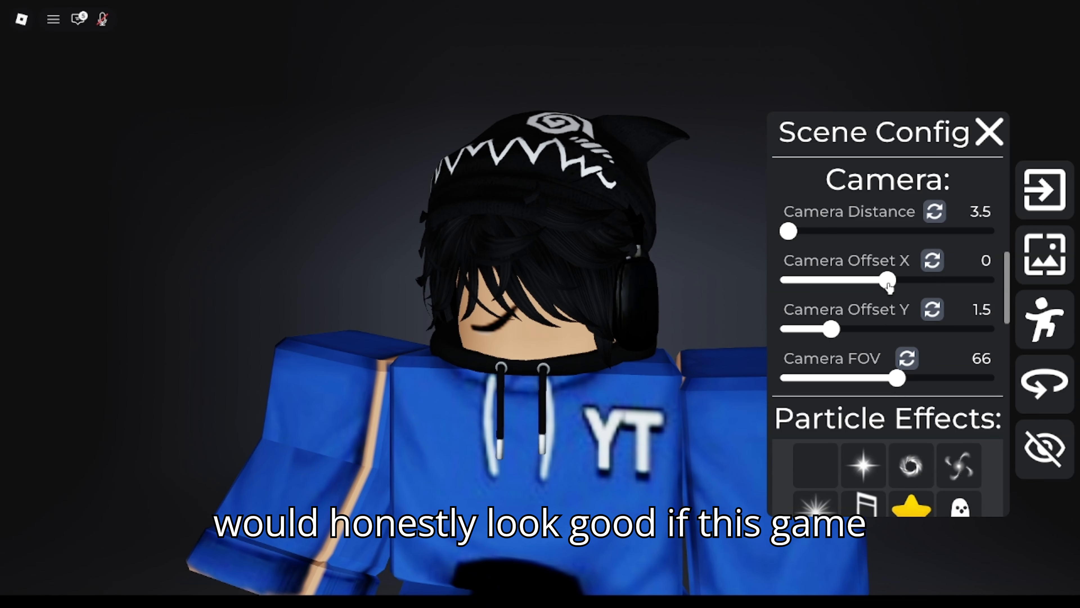
left_click(990, 133)
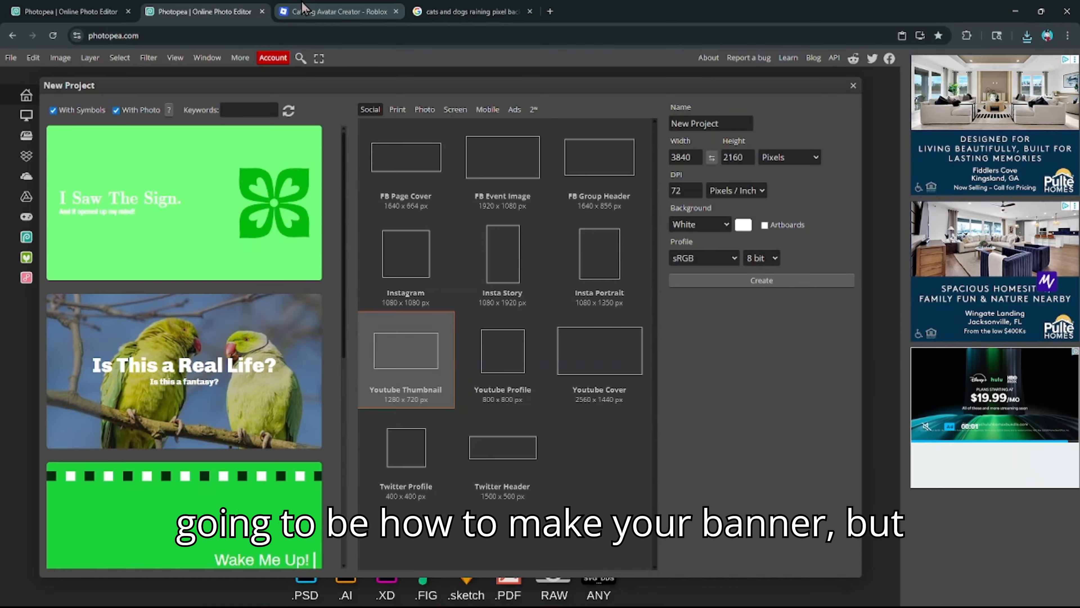
- Flip between the banner image.psd, Google Images, Roblox and new-project tabs
left_click(97, 9)
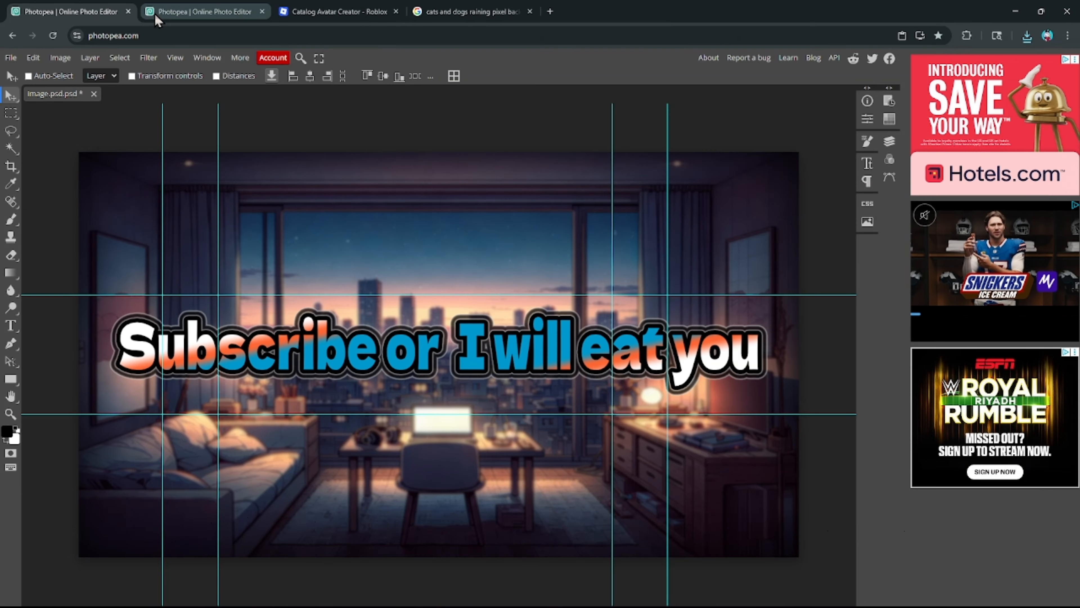
left_click(200, 12)
left_click(438, 10)
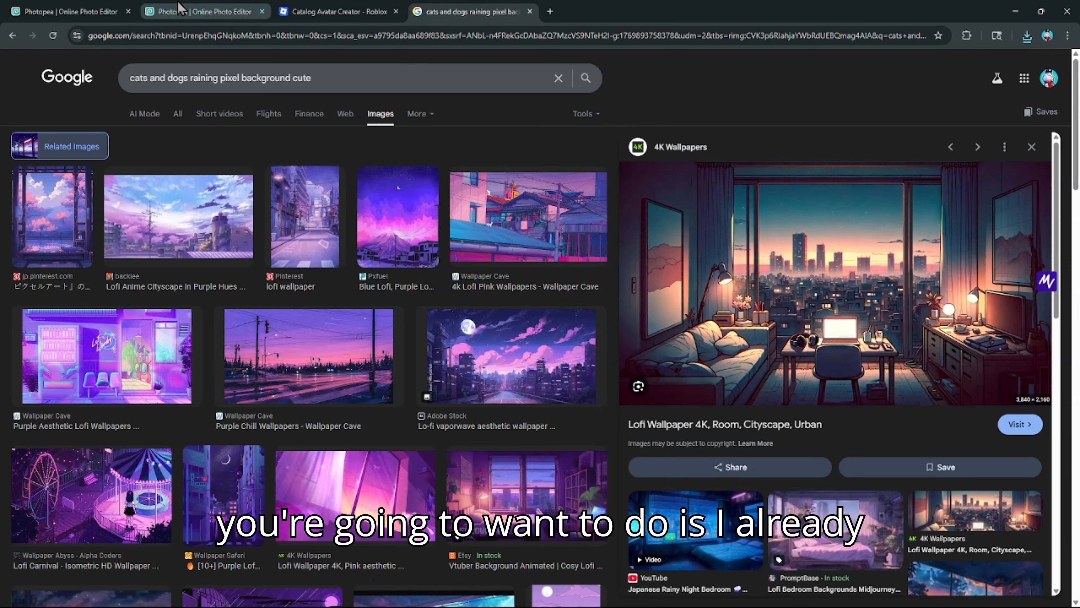
left_click(200, 11)
left_click(68, 11)
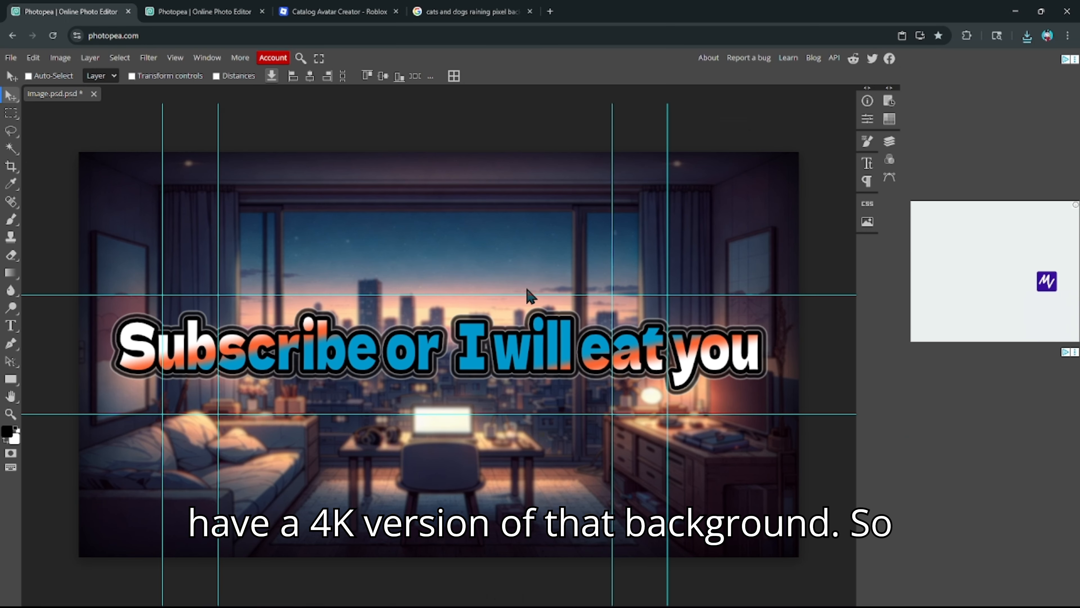
left_click(200, 12)
left_click(336, 12)
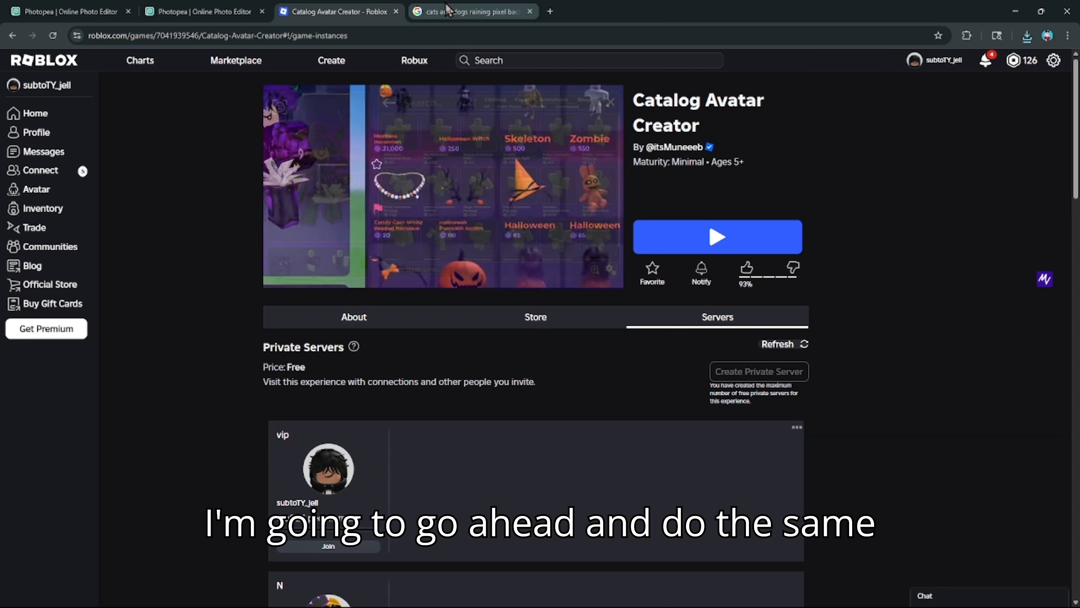
left_click(449, 9)
left_click(209, 9)
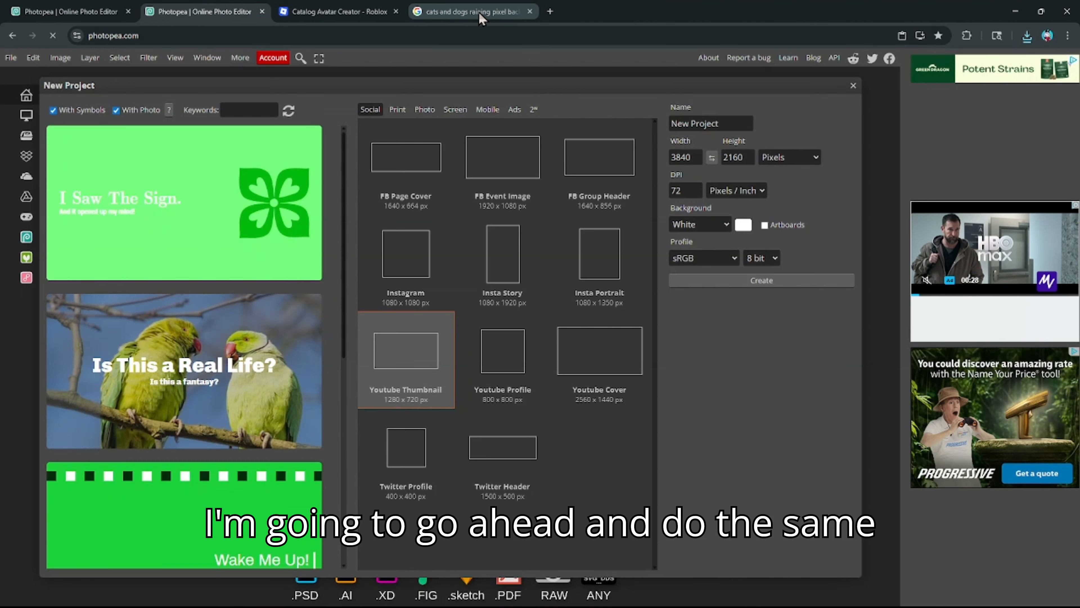
- Close Google Images and create an 800×800 project from the Youtube Profile preset
left_click(529, 11)
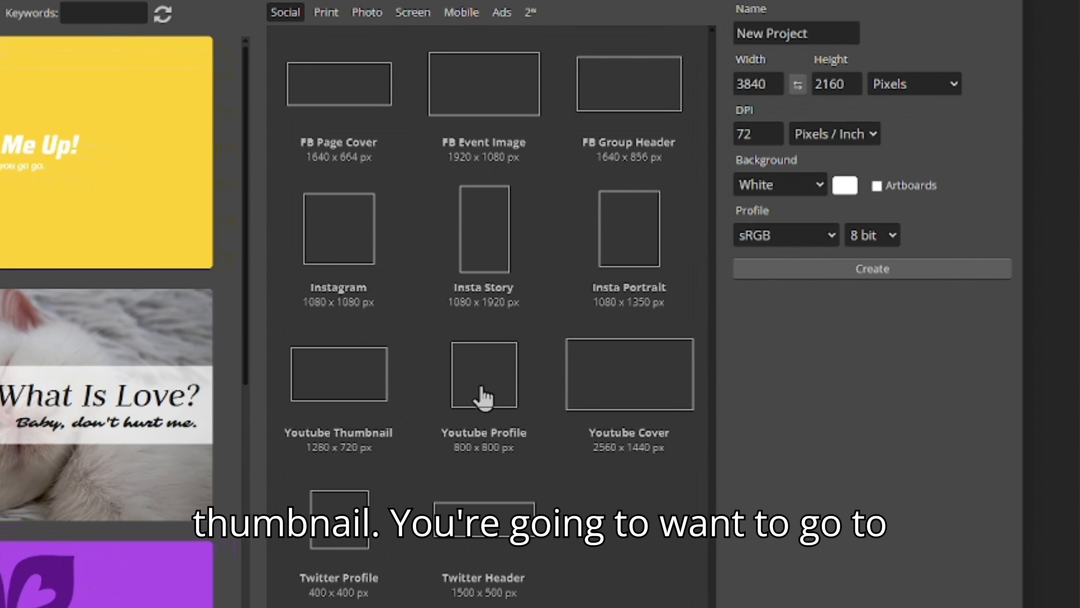
left_click(481, 402)
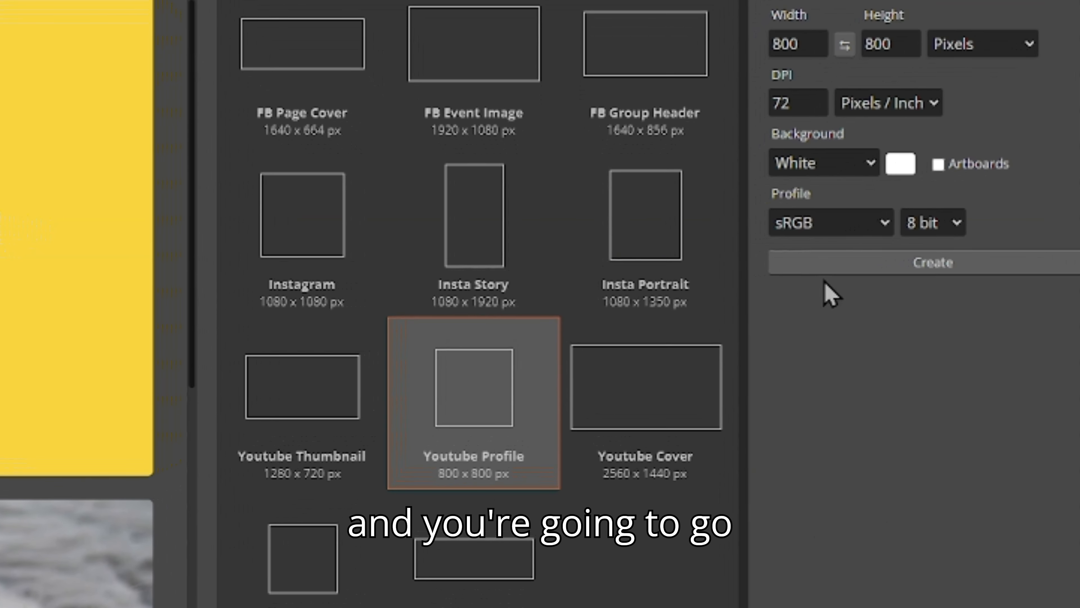
left_click(847, 266)
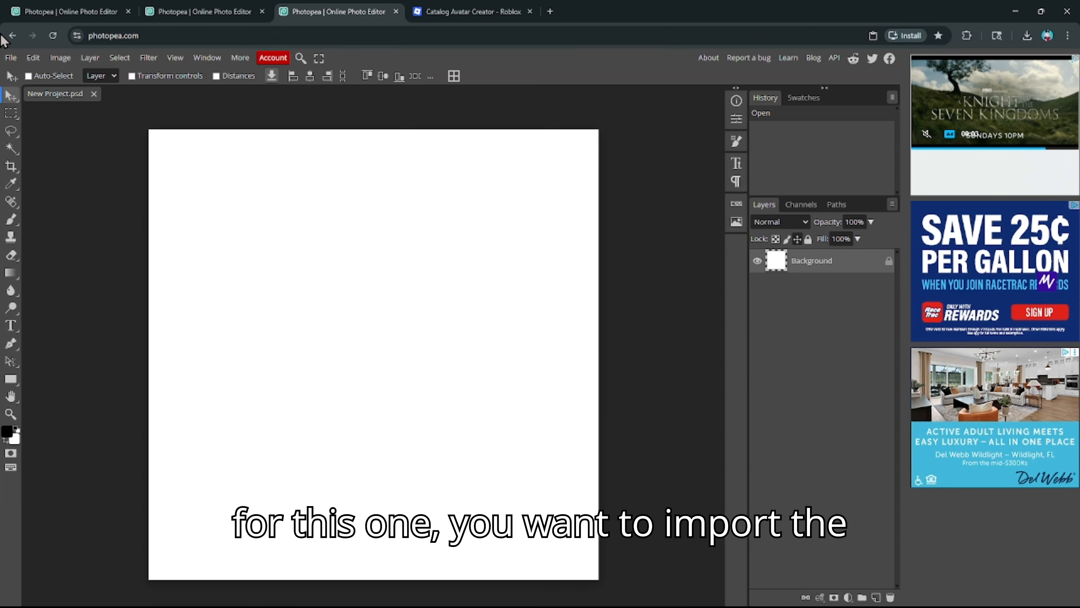
- Place the room image, then cancel and delete it, leaving the 800×800 canvas white
left_click(10, 58)
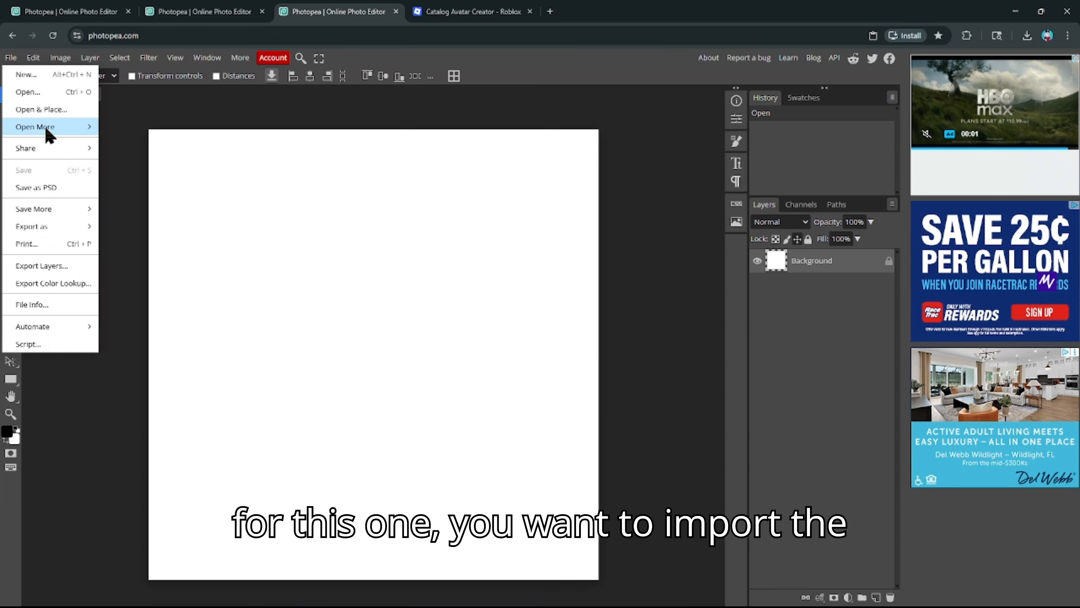
left_click(42, 110)
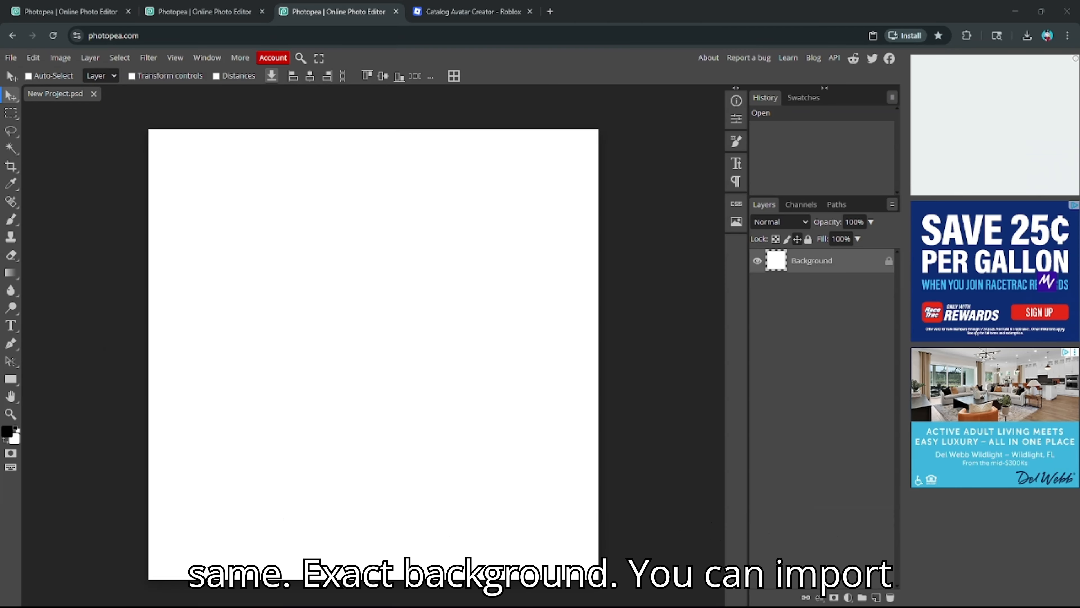
double_click(749, 300)
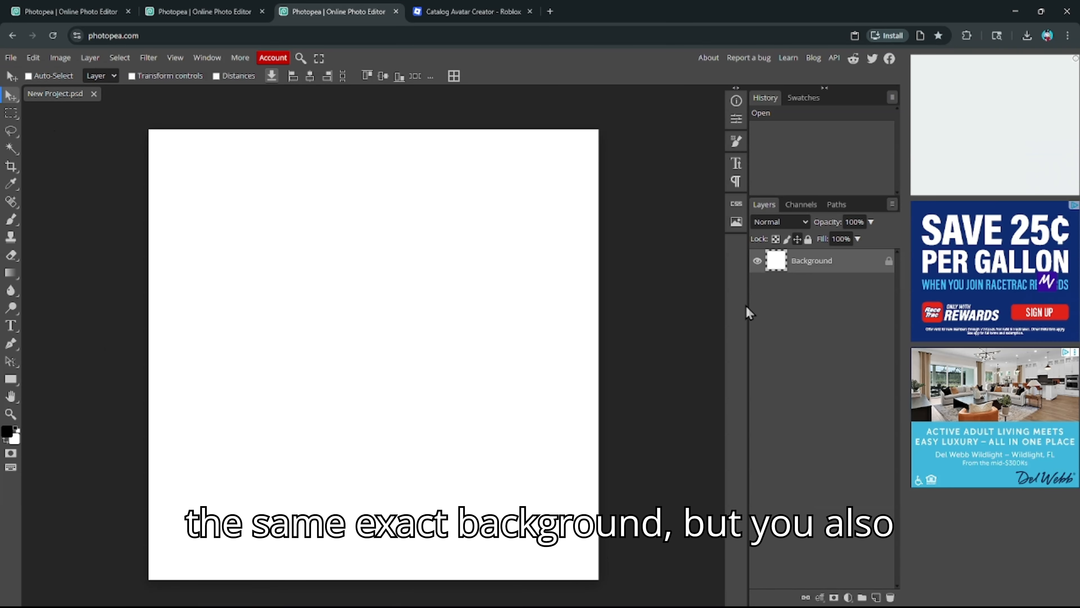
left_click_drag(427, 381, 435, 388)
left_click_drag(457, 343, 420, 324)
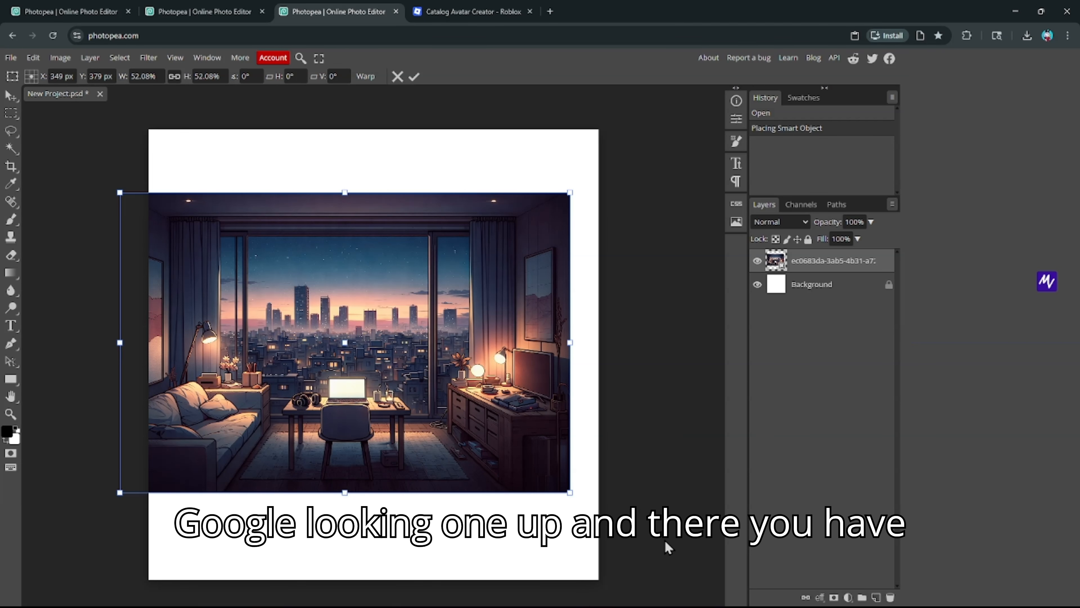
left_click_drag(380, 363, 404, 366)
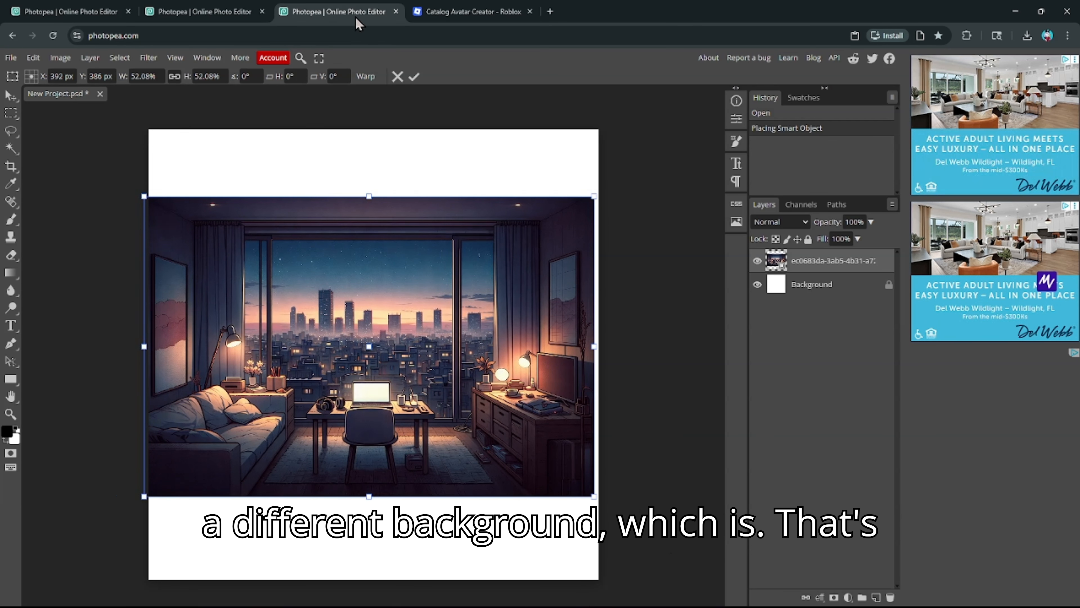
left_click(398, 77)
key("Delete")
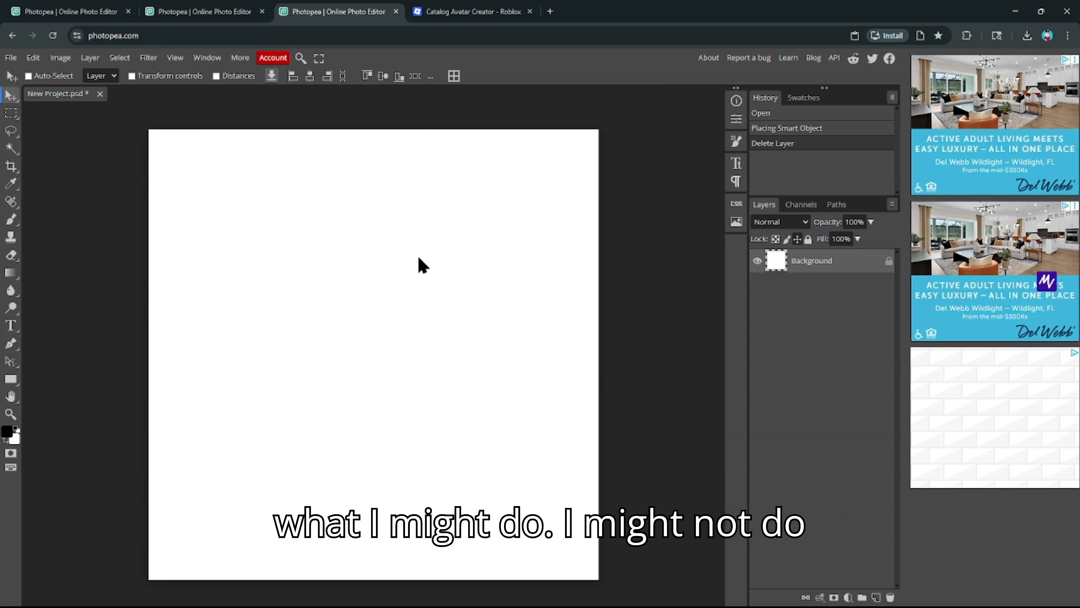
left_click(469, 8)
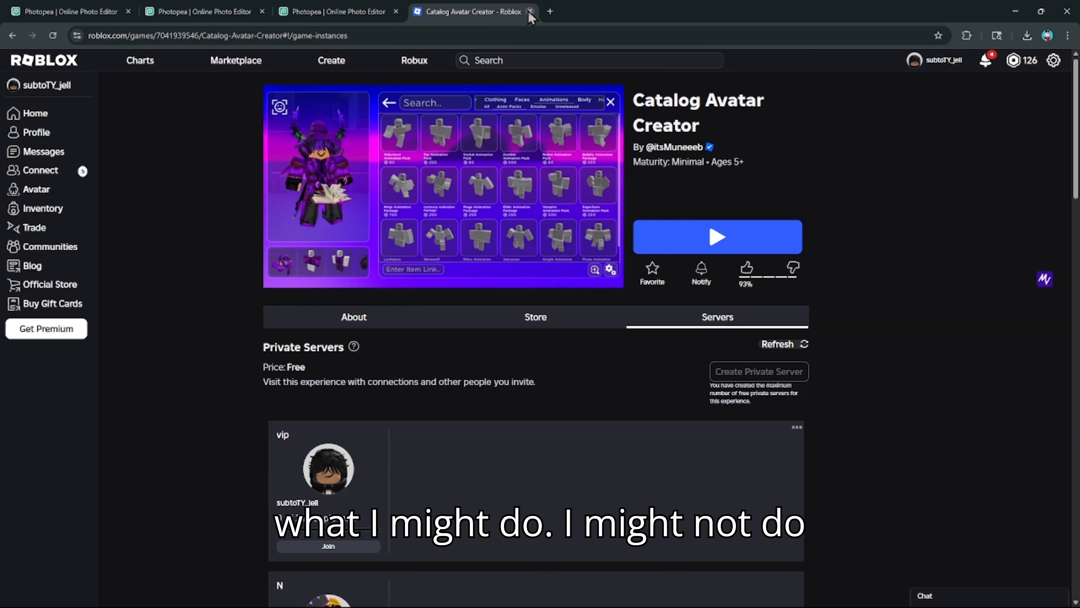
- Close the Roblox tab and load google.com in a new tab
left_click(529, 12)
left_click(419, 12)
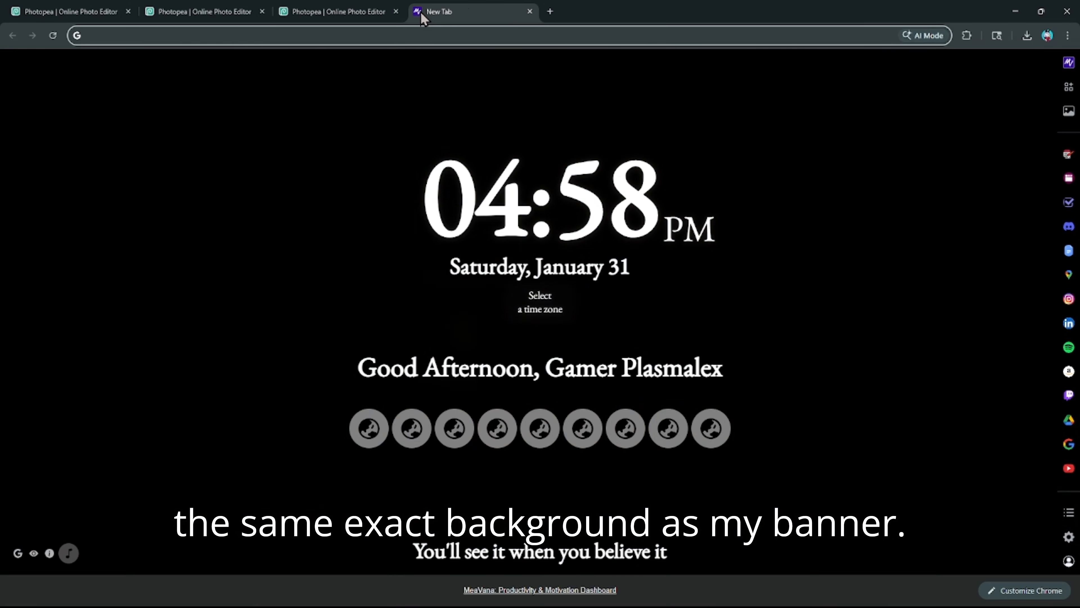
type("google.com")
key("Return")
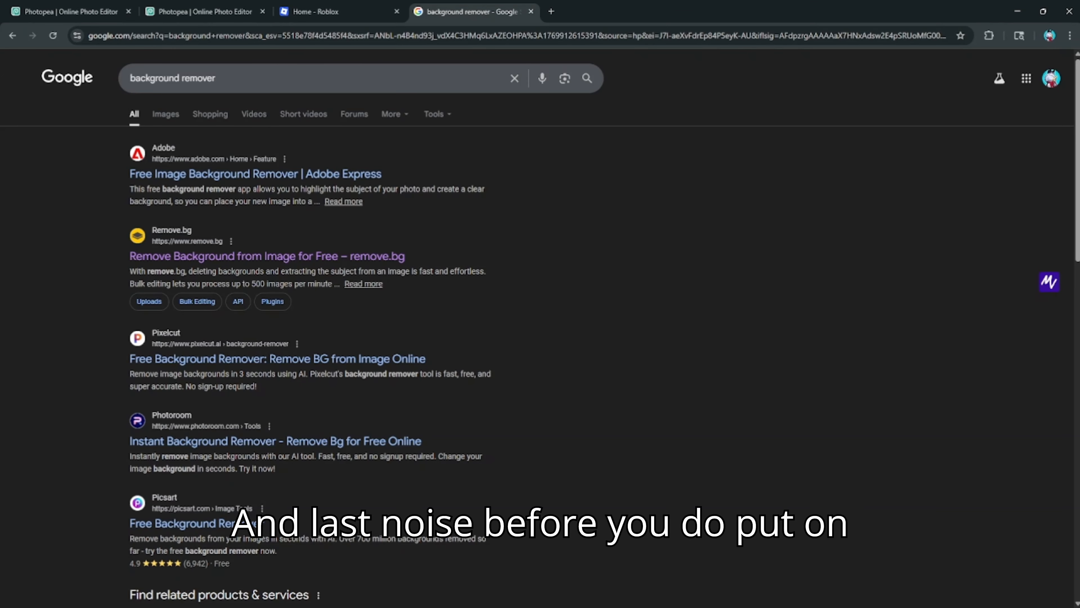
- Paste the avatar screenshot into remove.bg to cut out its background, then return to Photopea
left_click(185, 255)
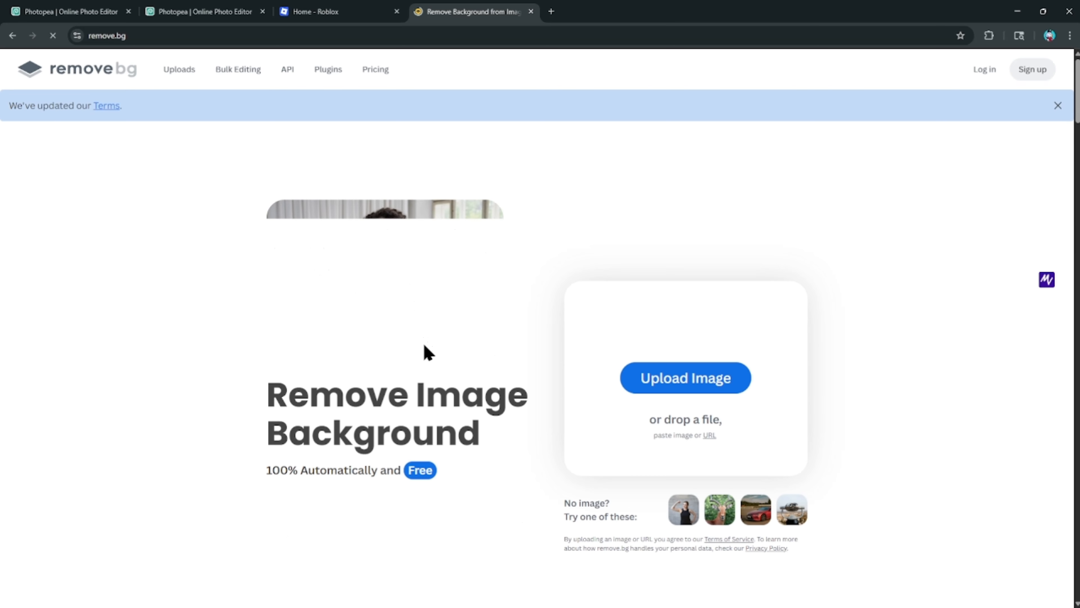
key("ctrl+v")
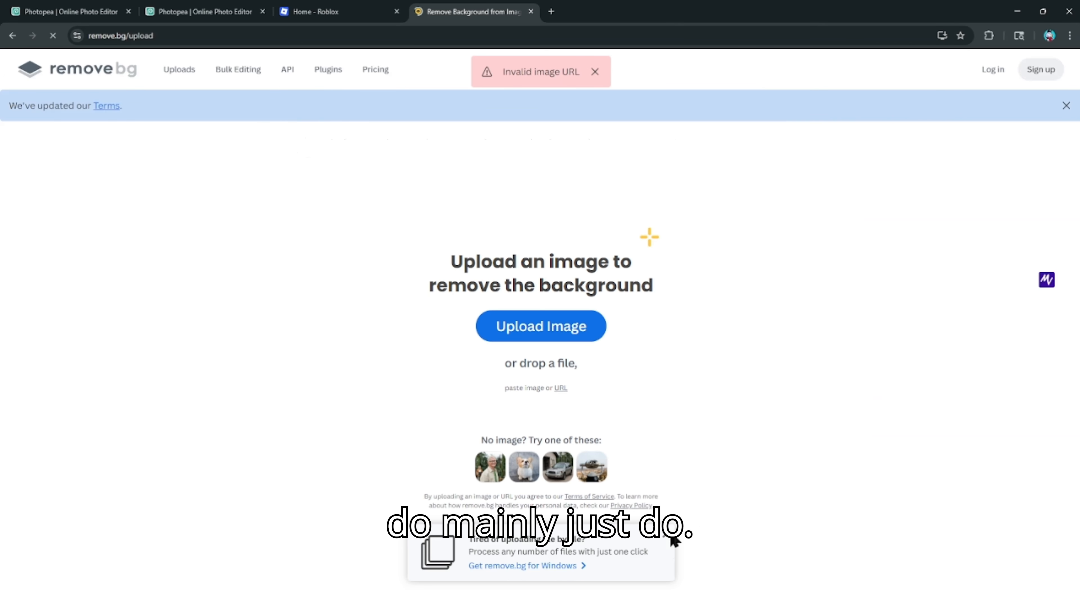
key("ctrl+v")
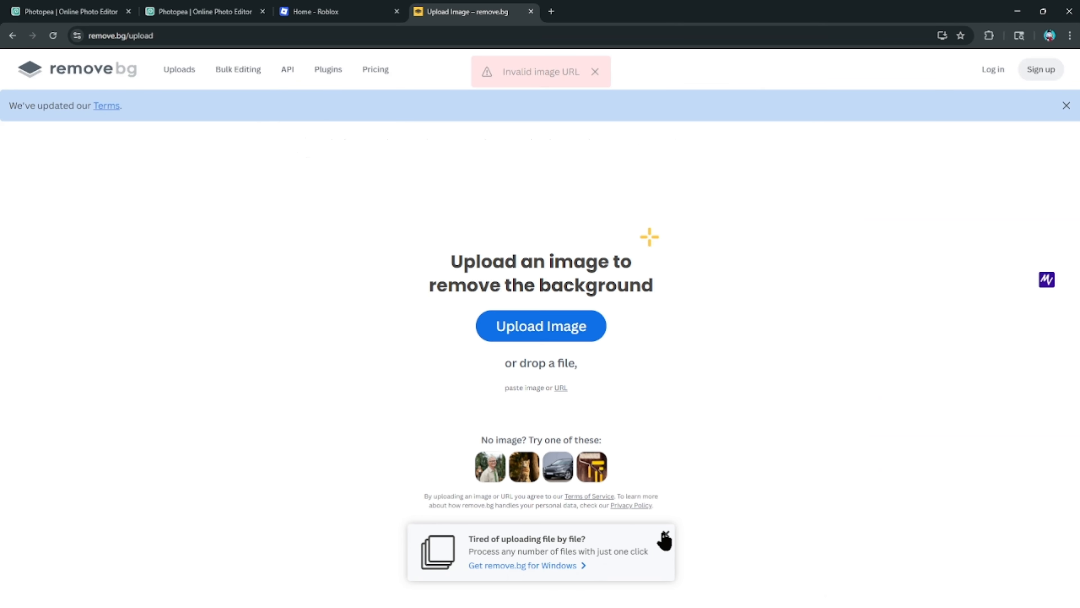
key("ctrl+v")
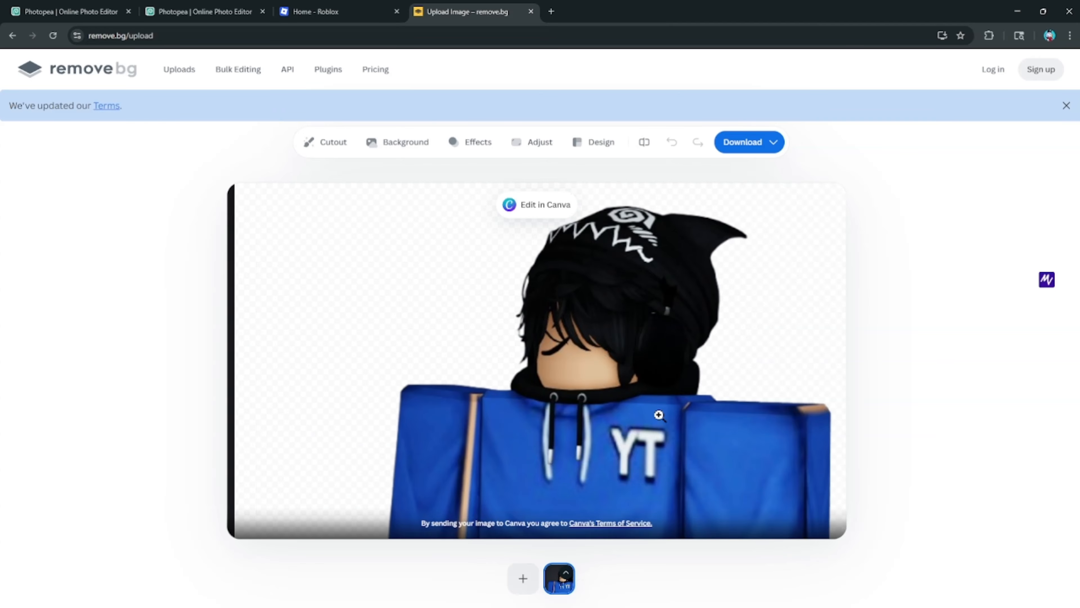
left_click(745, 140)
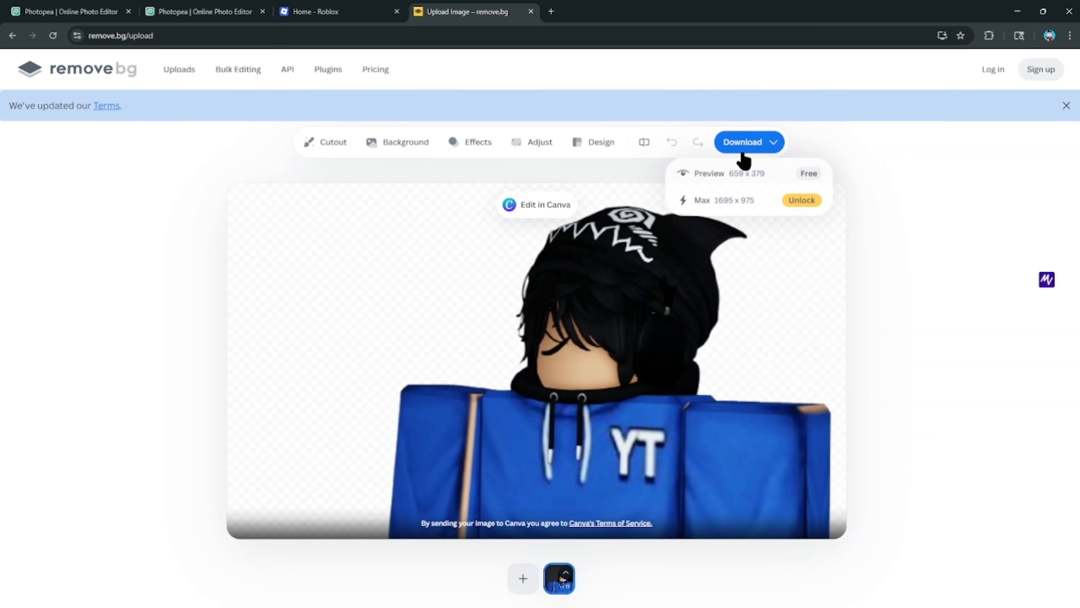
left_click(106, 10)
left_click(207, 8)
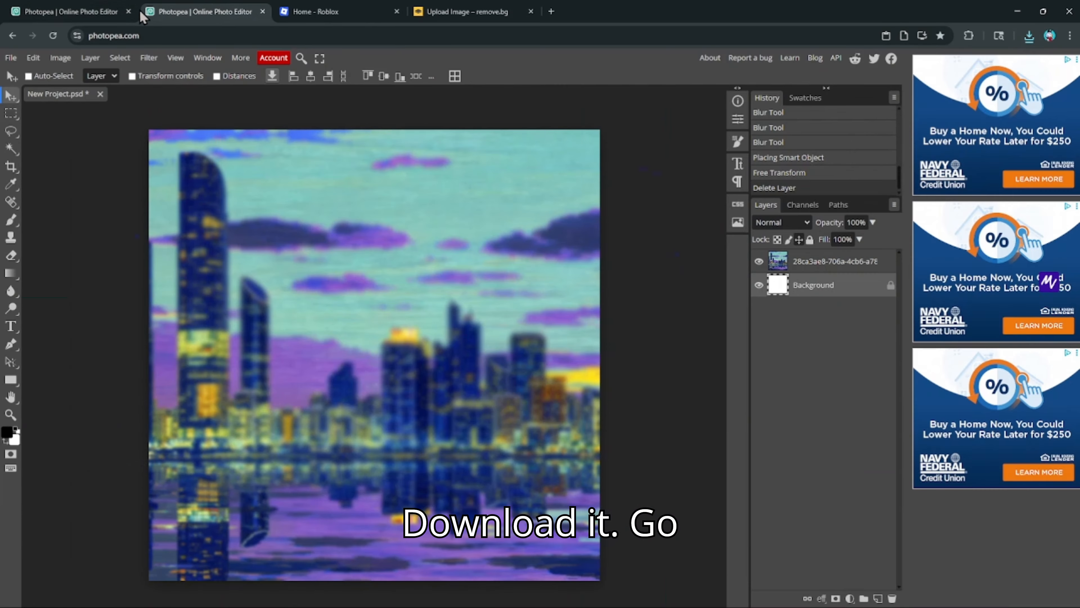
- Place the avatar cutout into the project and move its layer above the city skyline
left_click(11, 57)
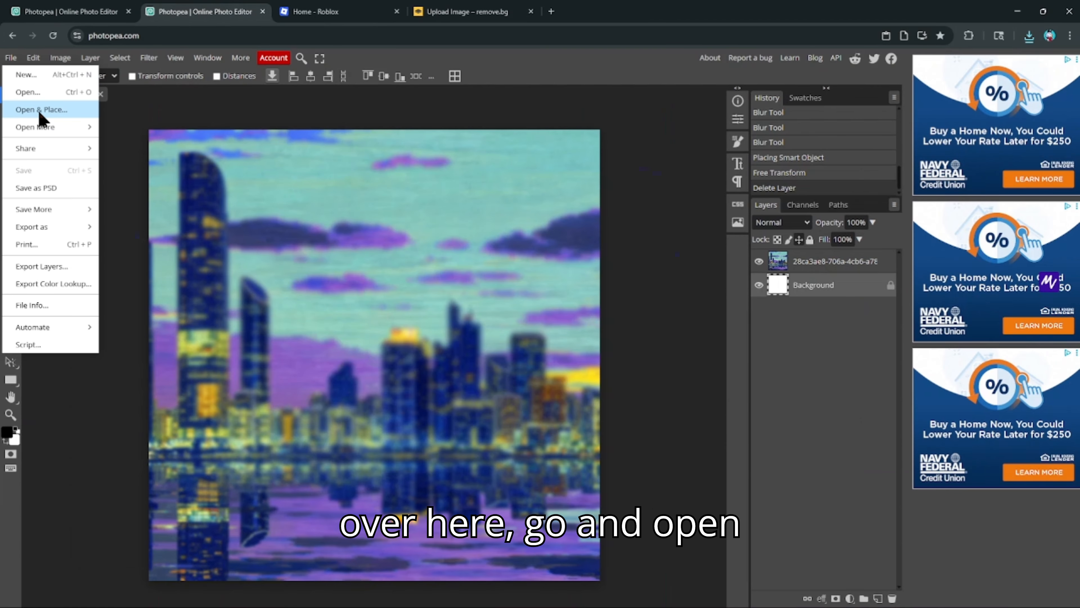
left_click(63, 111)
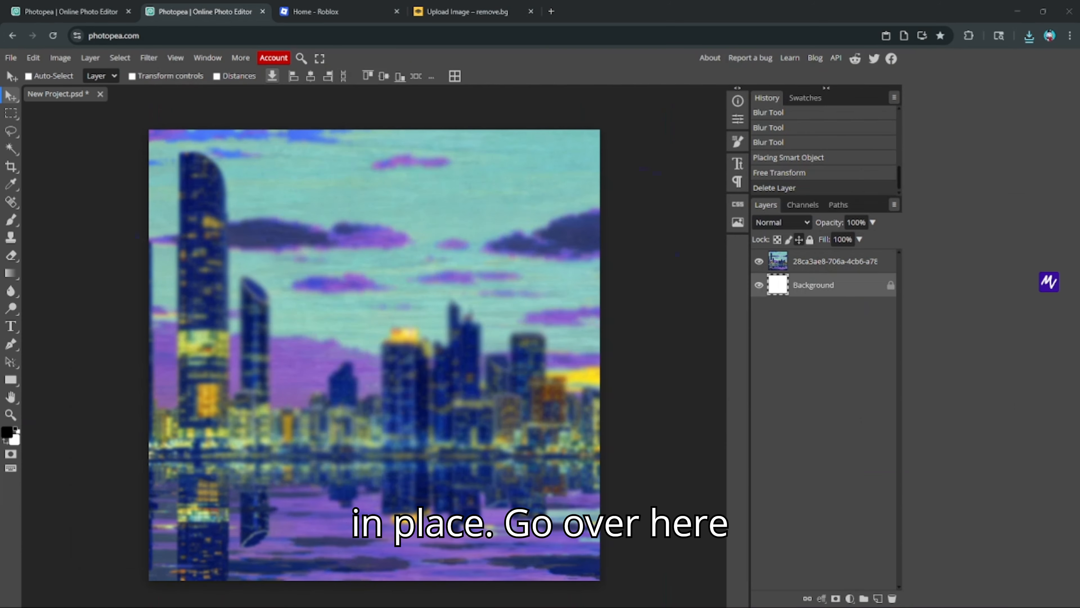
key("Return")
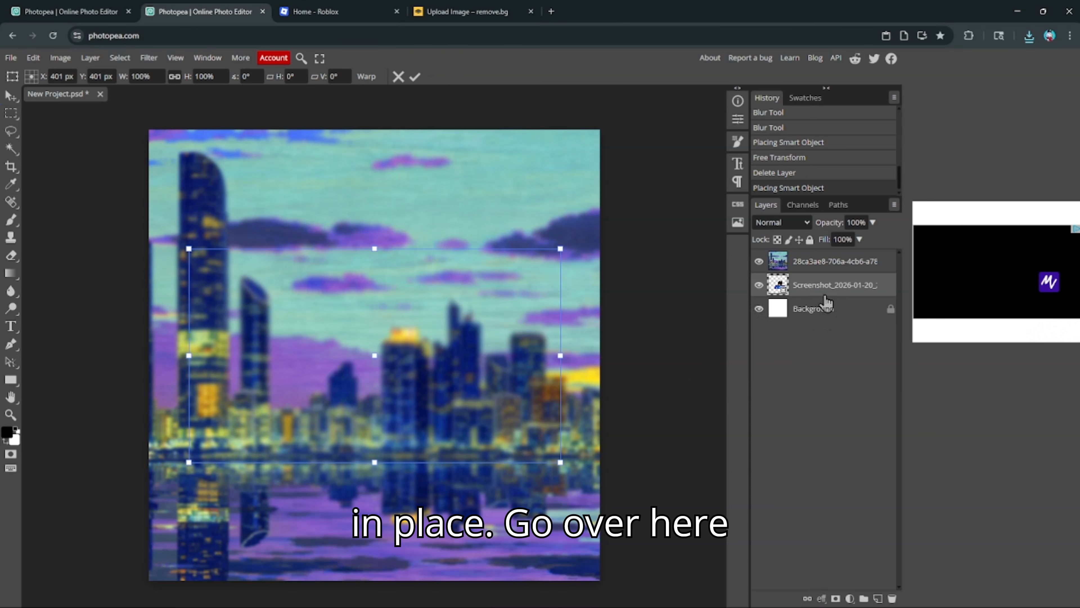
left_click_drag(832, 252, 832, 252)
left_click_drag(415, 412, 356, 404)
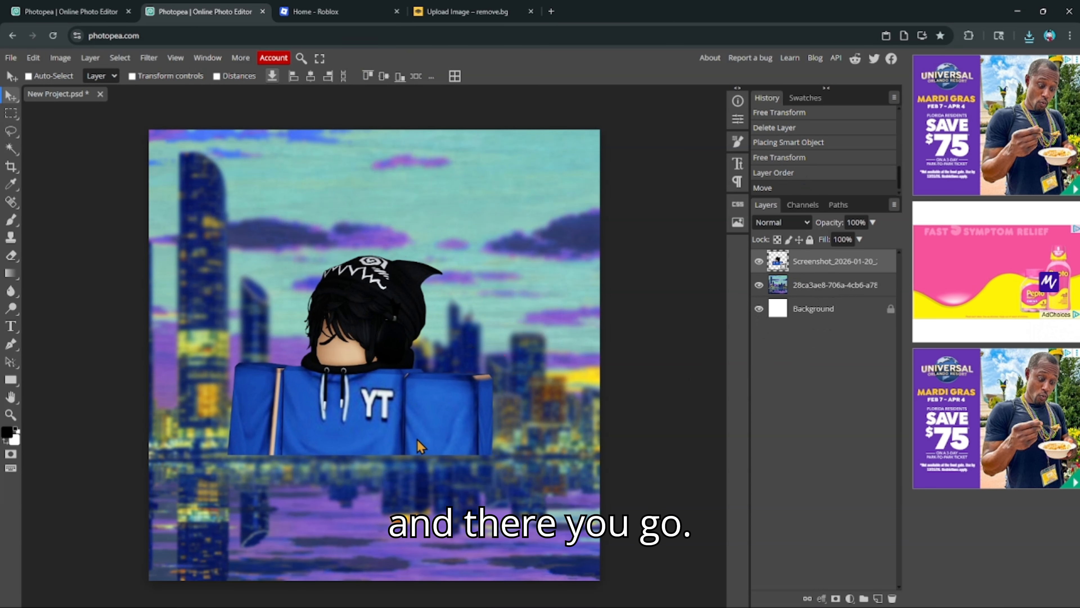
- Scale the avatar to about 191% and position it across the lower canvas
left_click(37, 56)
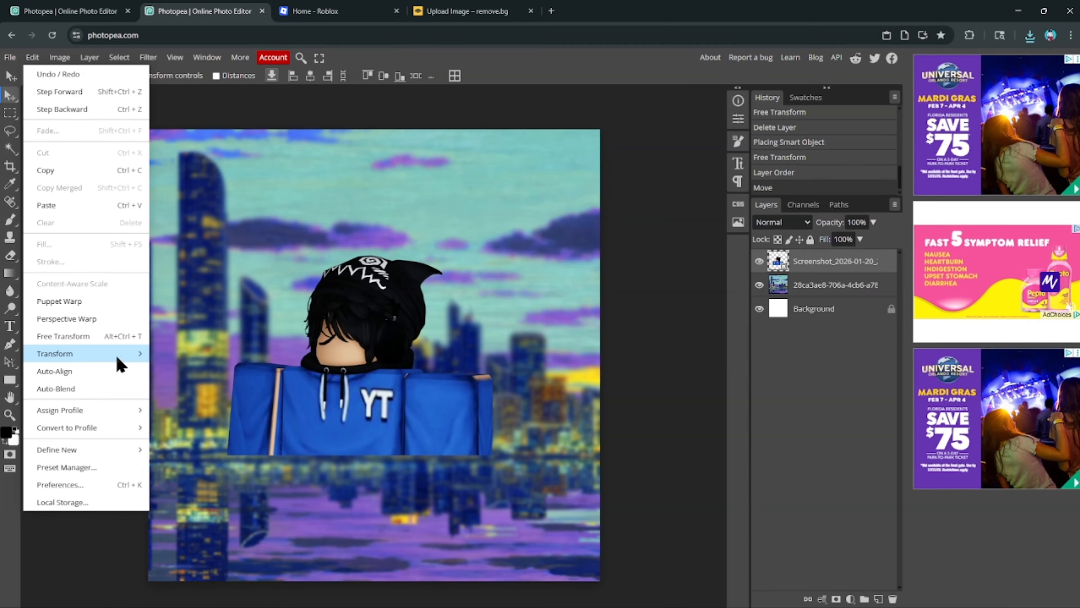
mouse_move(104, 361)
left_click(164, 377)
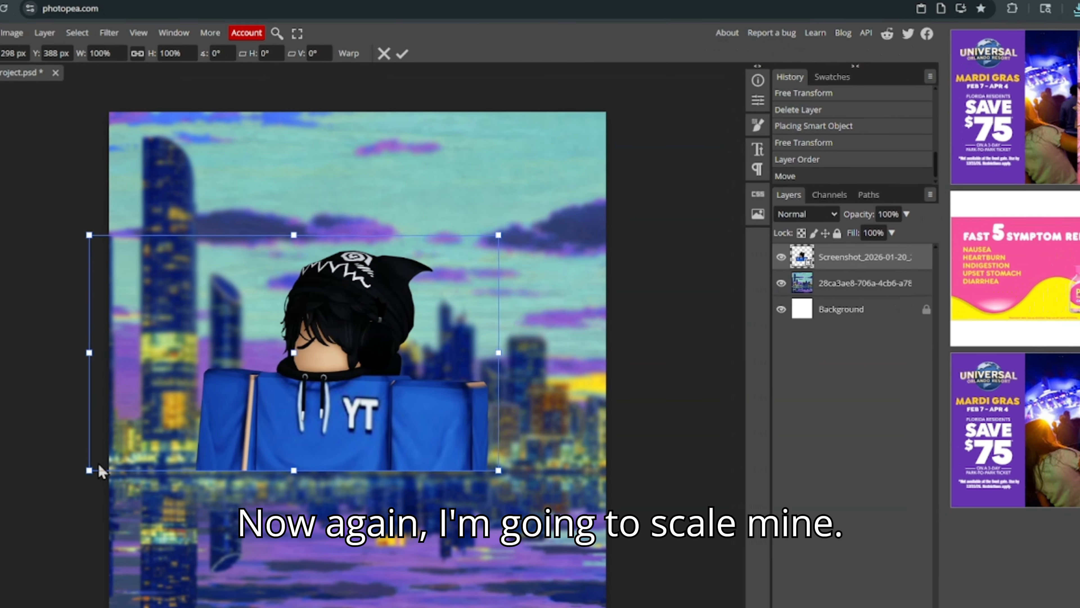
left_click_drag(78, 474, 0, 580)
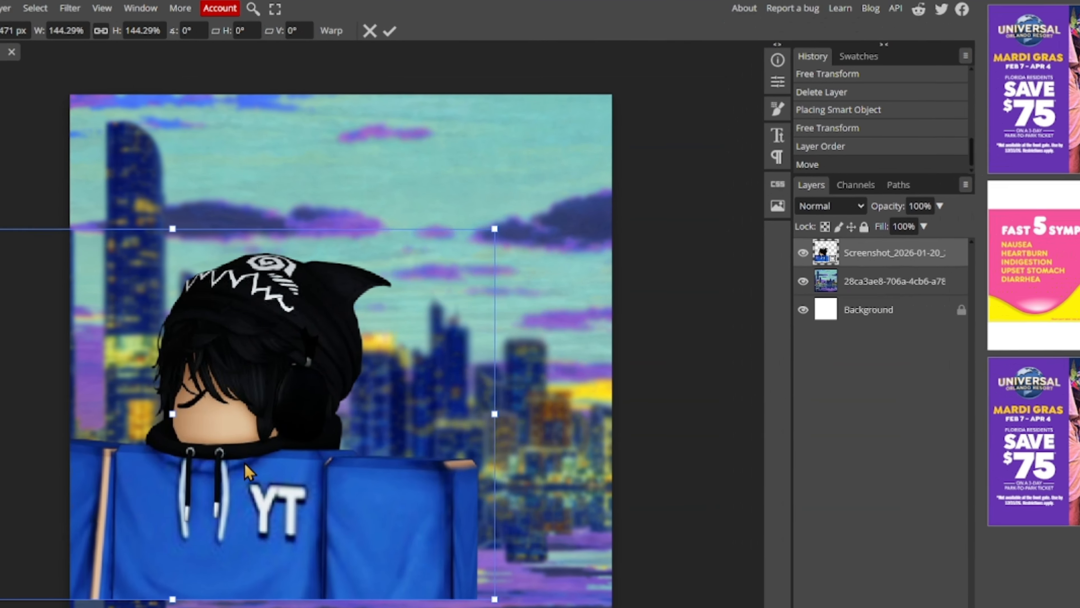
left_click_drag(346, 513, 390, 408)
left_click_drag(543, 489, 760, 607)
left_click_drag(395, 436, 337, 471)
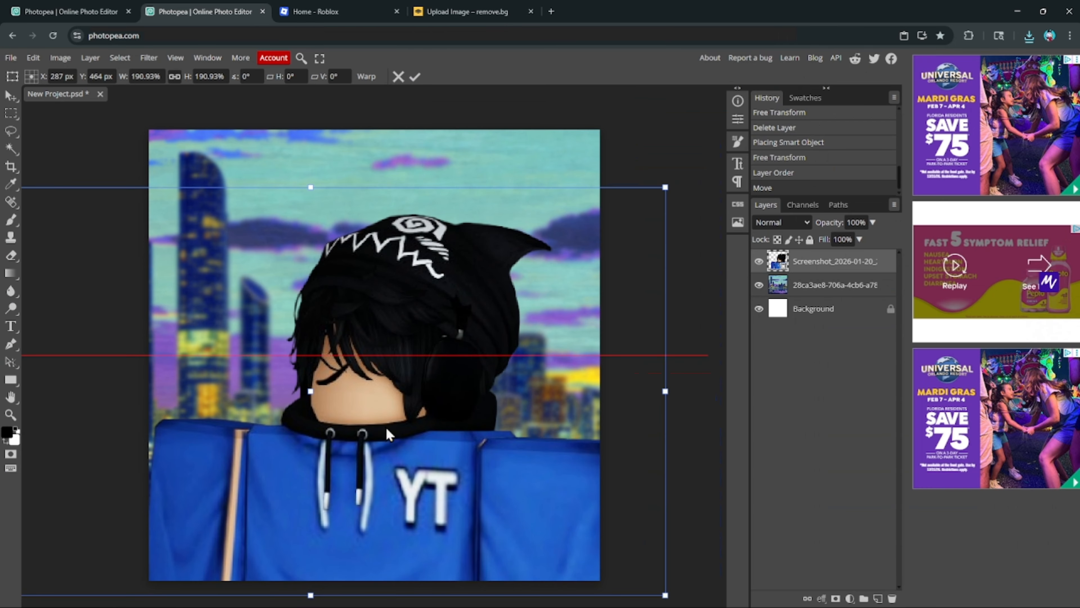
key("Return")
left_click_drag(428, 346, 421, 339)
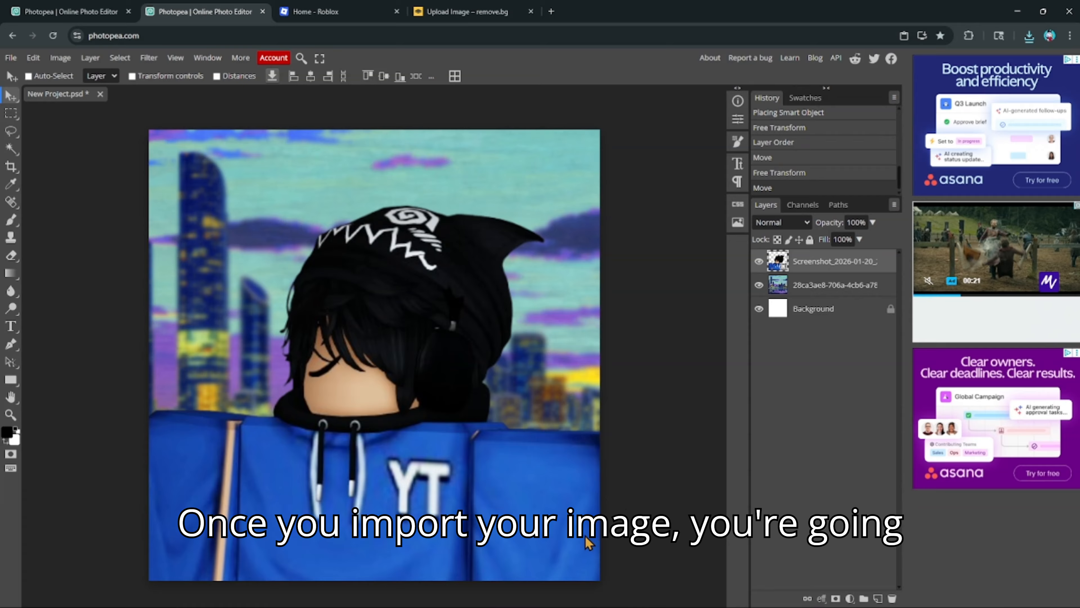
- Add a Stroke layer style to the avatar layer with the colour set to white
right_click(835, 265)
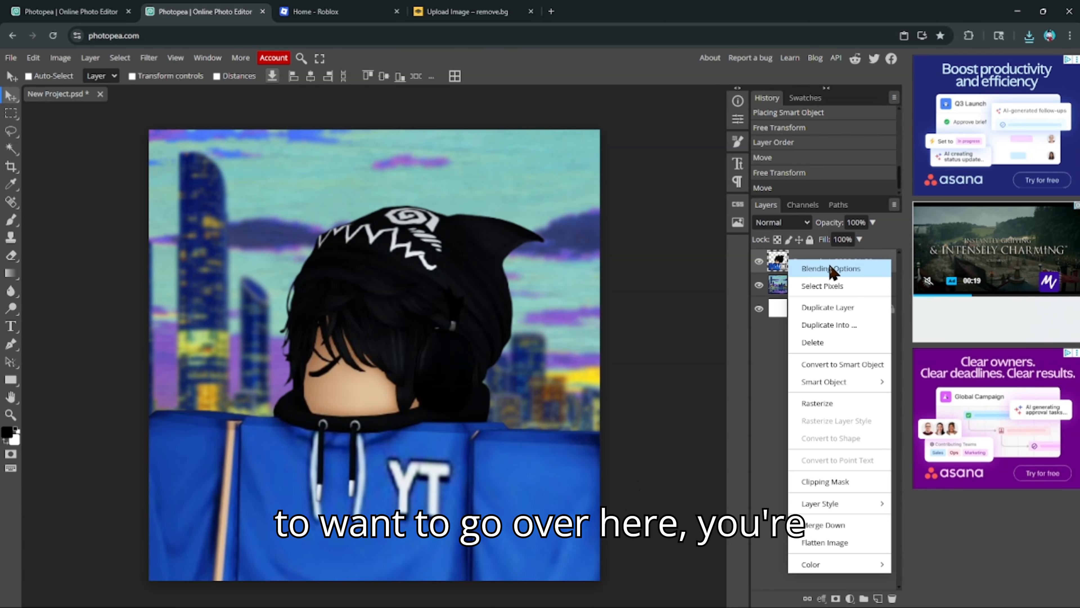
left_click(829, 269)
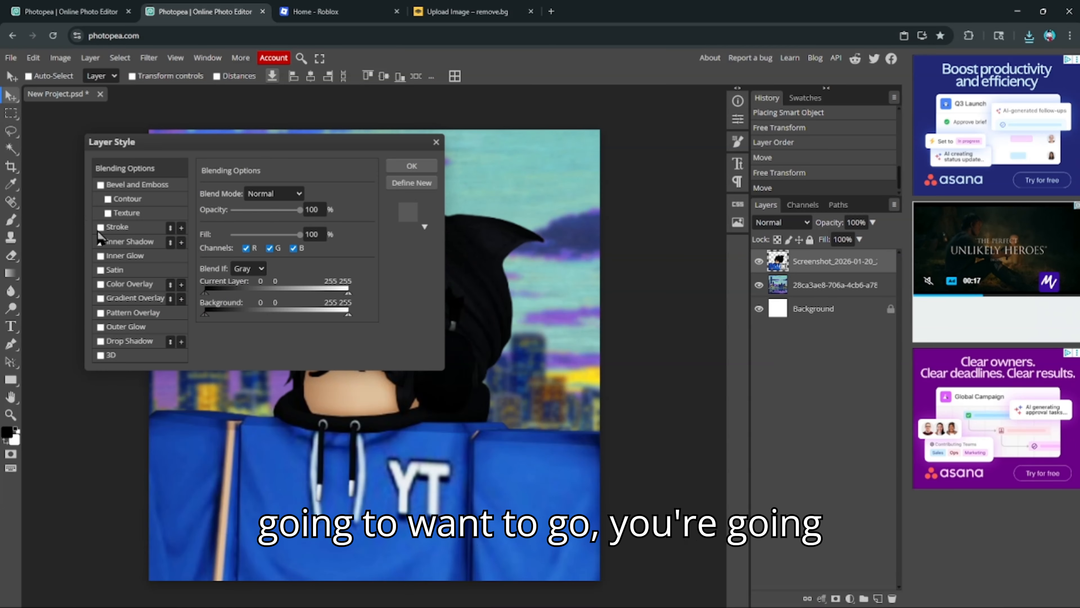
left_click(120, 228)
left_click(208, 281)
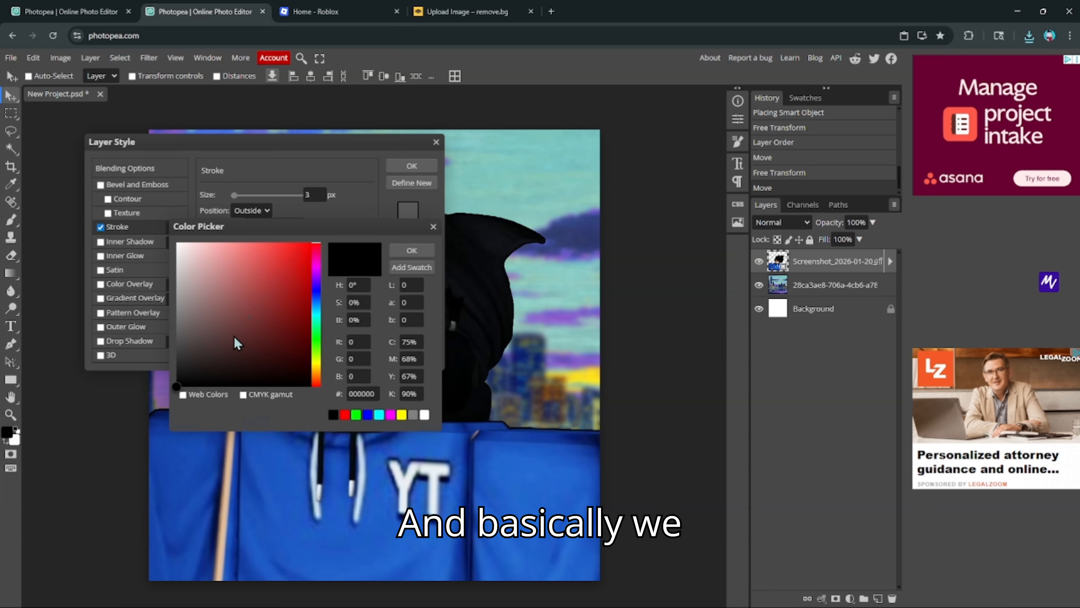
left_click_drag(203, 267, 170, 237)
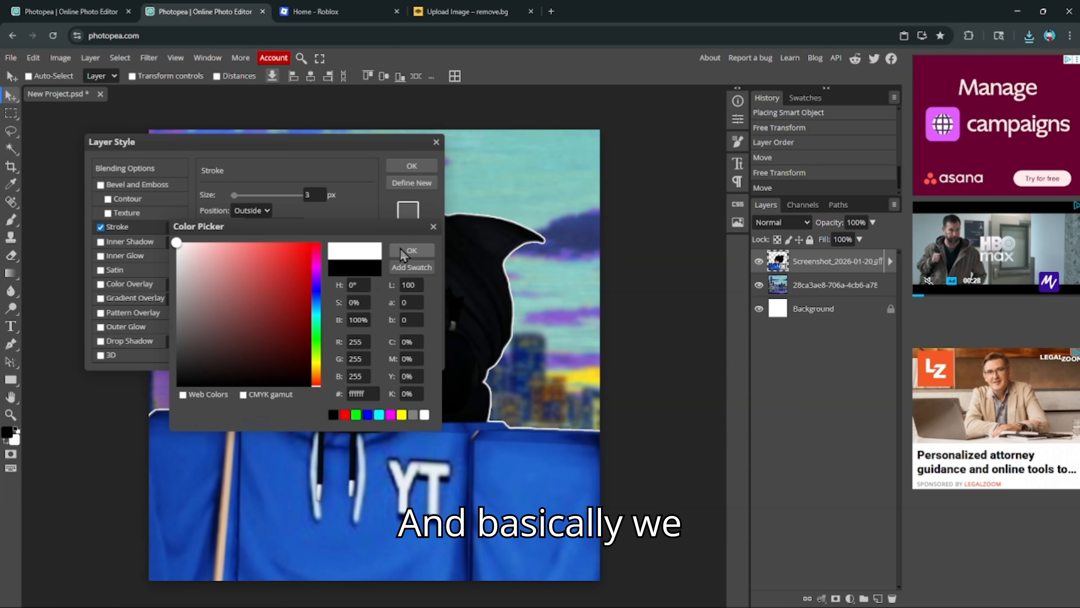
left_click(402, 250)
- Set the stroke to overprint, Lighten blend mode and 6 px size, keeping a solid colour fill
left_click(207, 255)
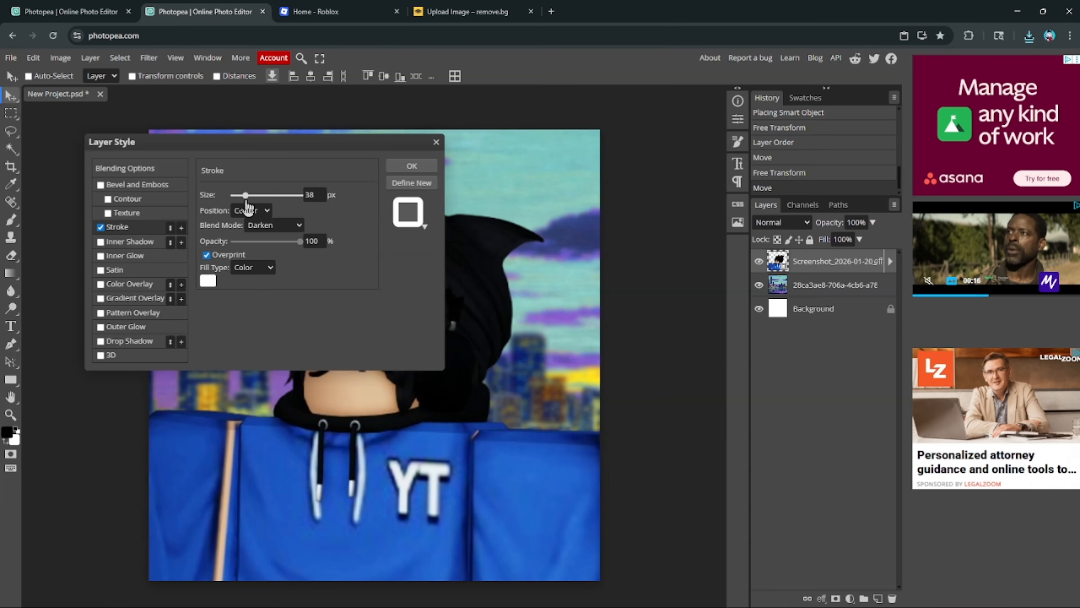
left_click(272, 369)
left_click_drag(245, 199, 236, 198)
left_click(247, 319)
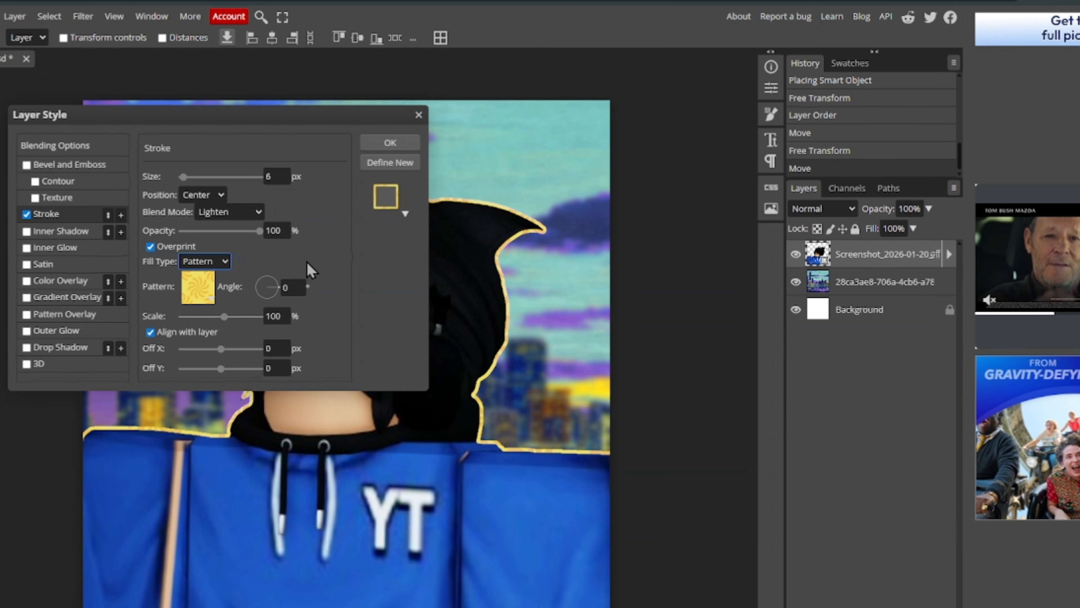
left_click(182, 272)
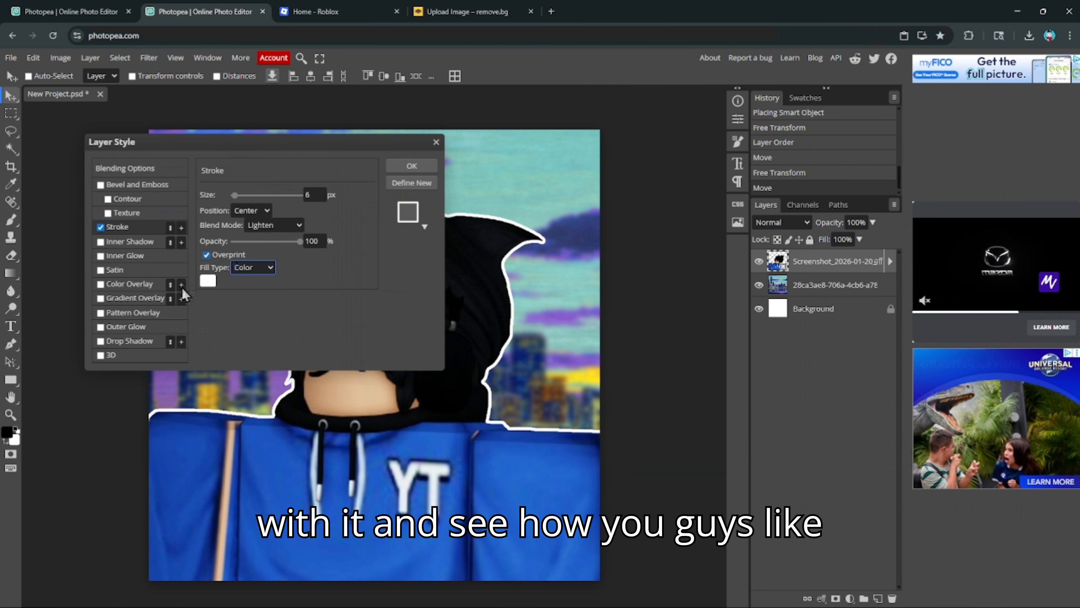
- Briefly try black, then keep white as the stroke colour and apply the style
left_click(207, 281)
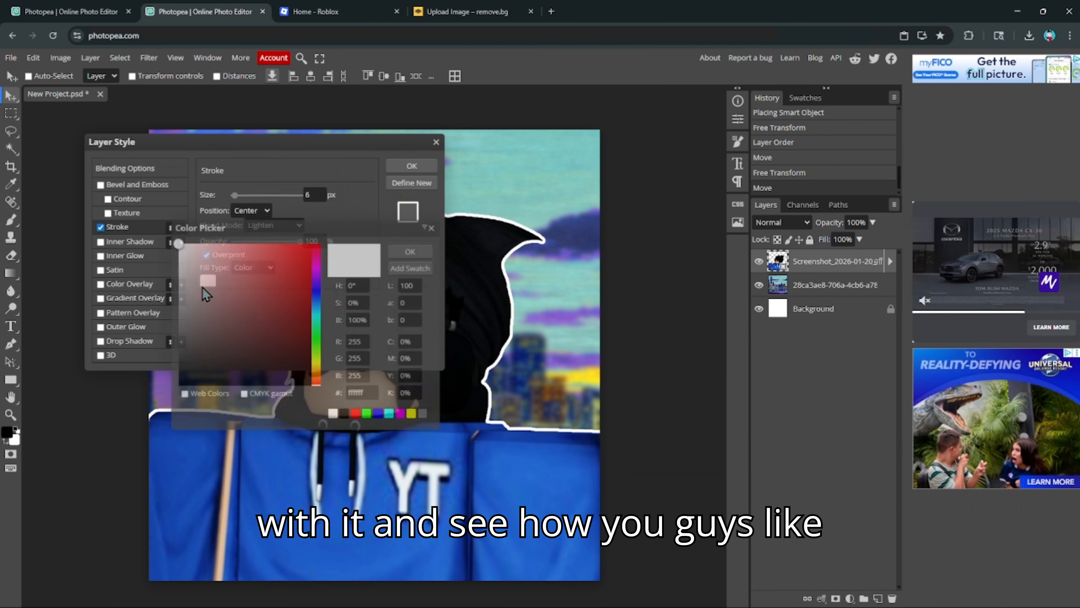
left_click_drag(200, 294, 172, 471)
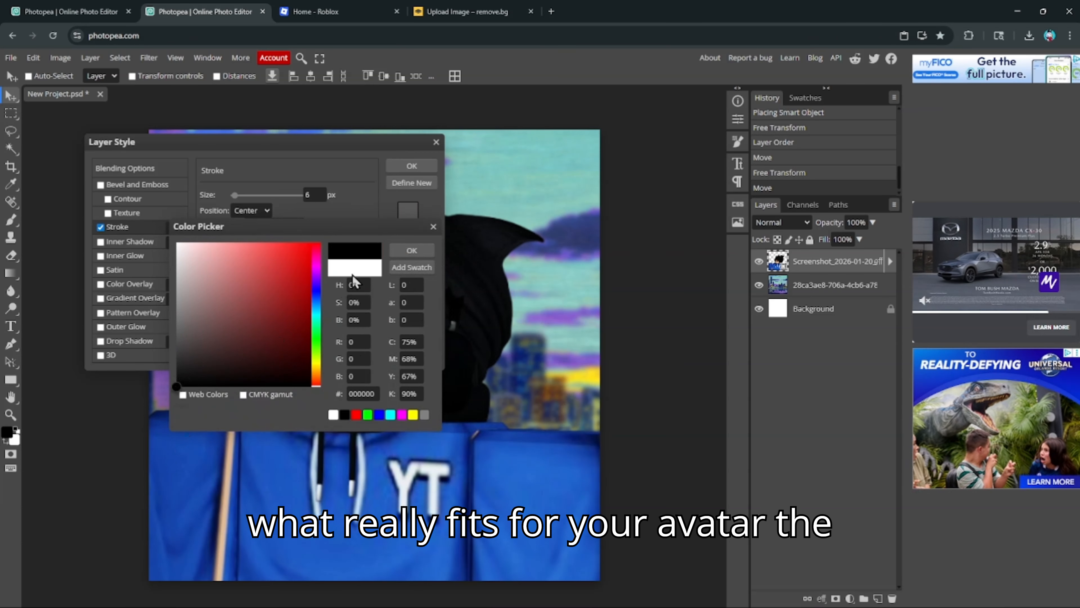
left_click_drag(181, 296, 175, 244)
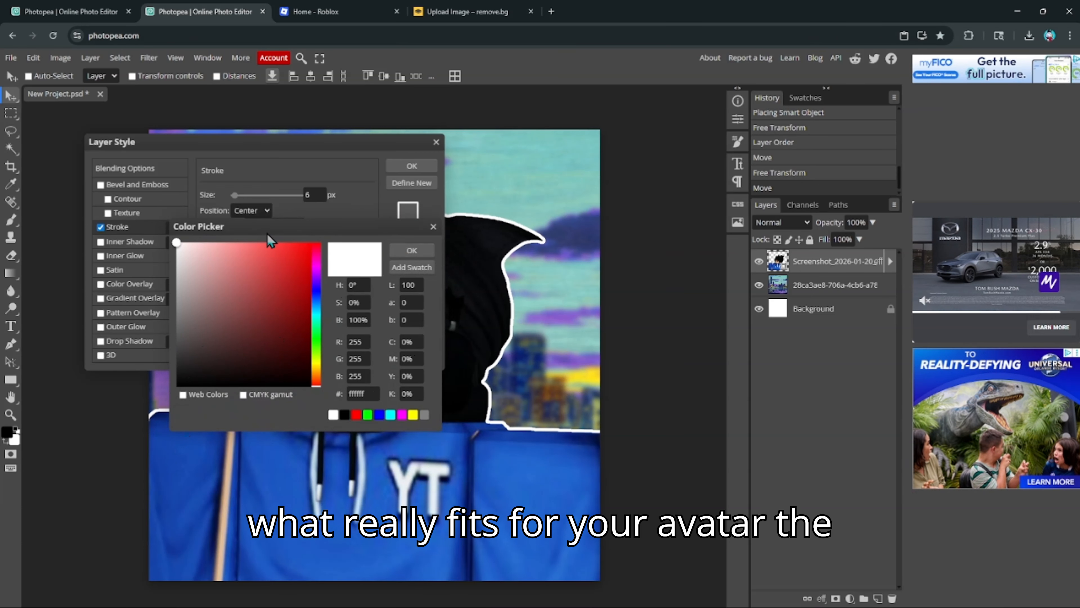
left_click(412, 250)
left_click(411, 167)
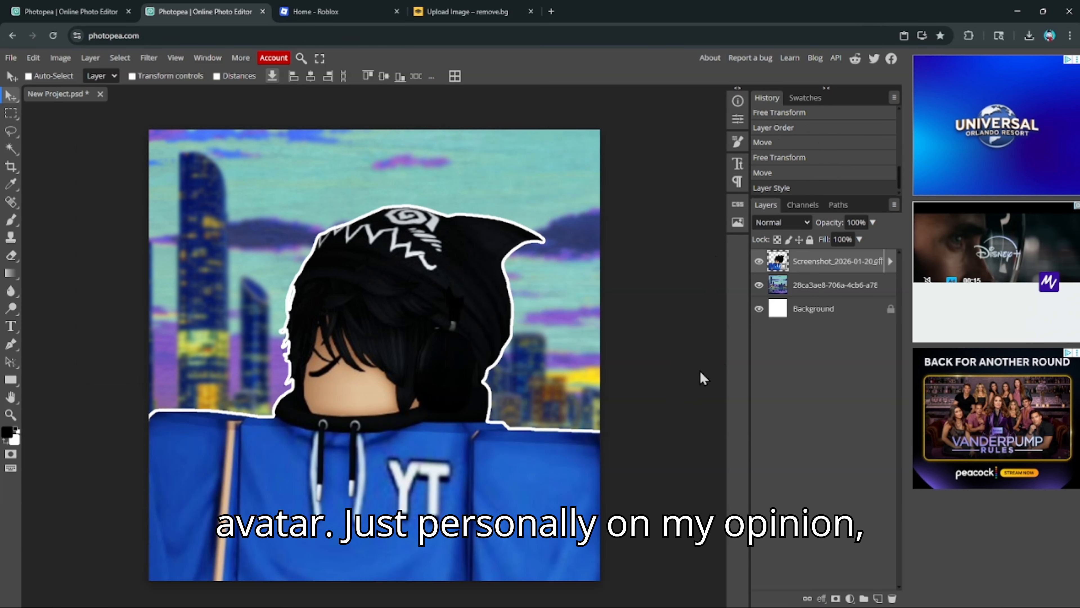
- Hide the avatar layer and blur the city skyline background with the Blur tool
left_click(772, 283)
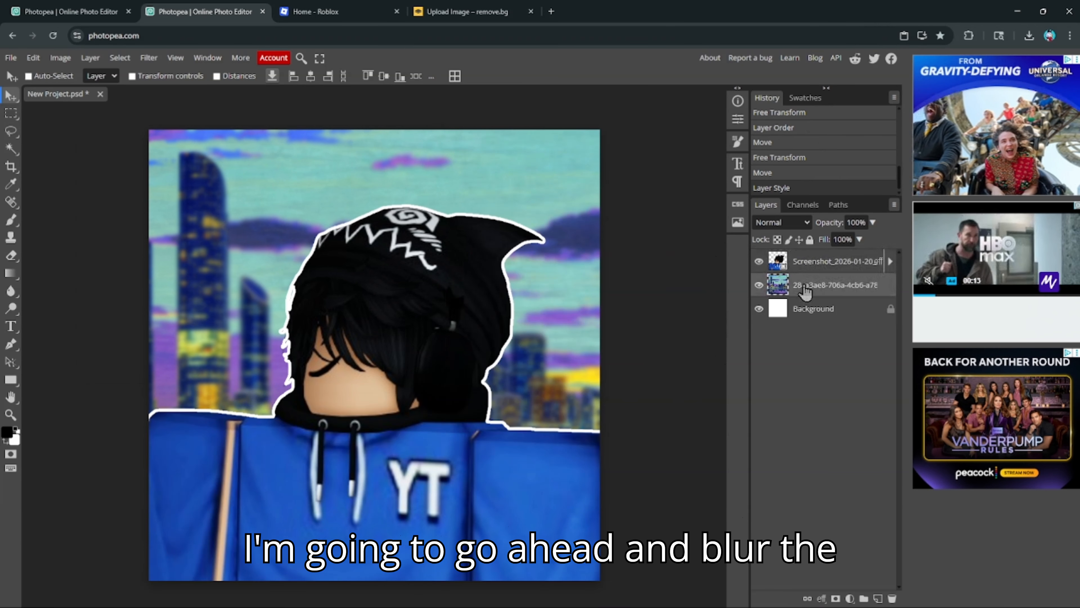
left_click(758, 260)
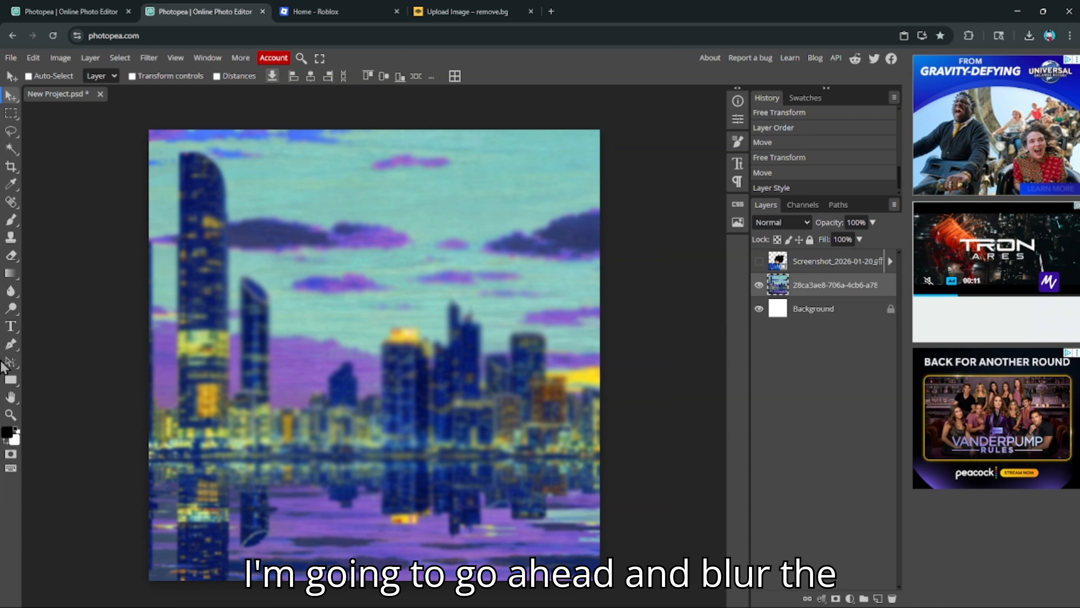
left_click(11, 290)
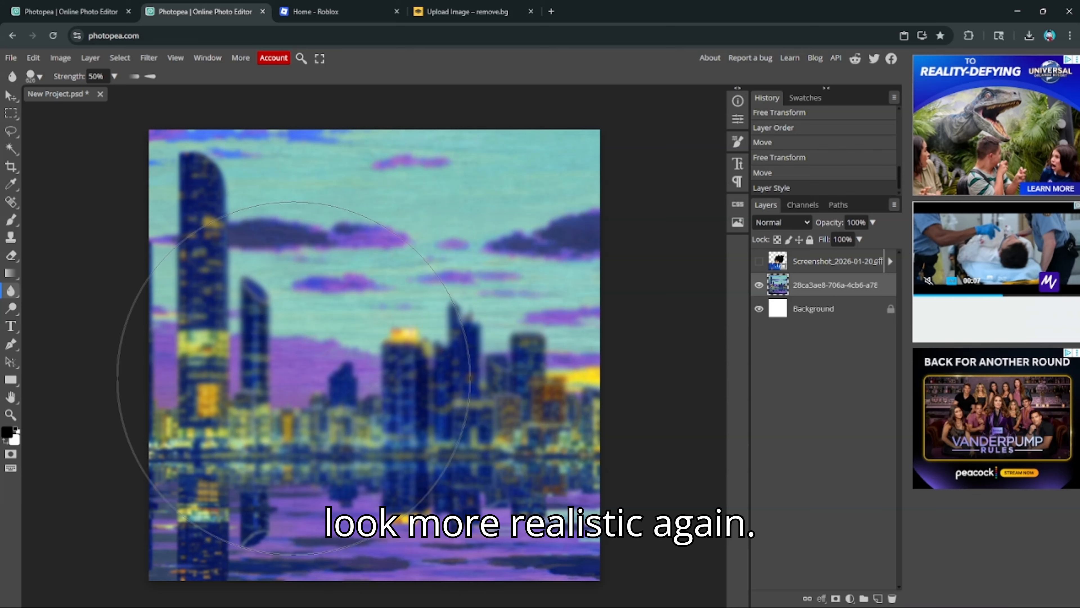
mouse_move(477, 153)
left_mouse_down()
mouse_move(603, 504)
mouse_move(170, 195)
left_mouse_up()
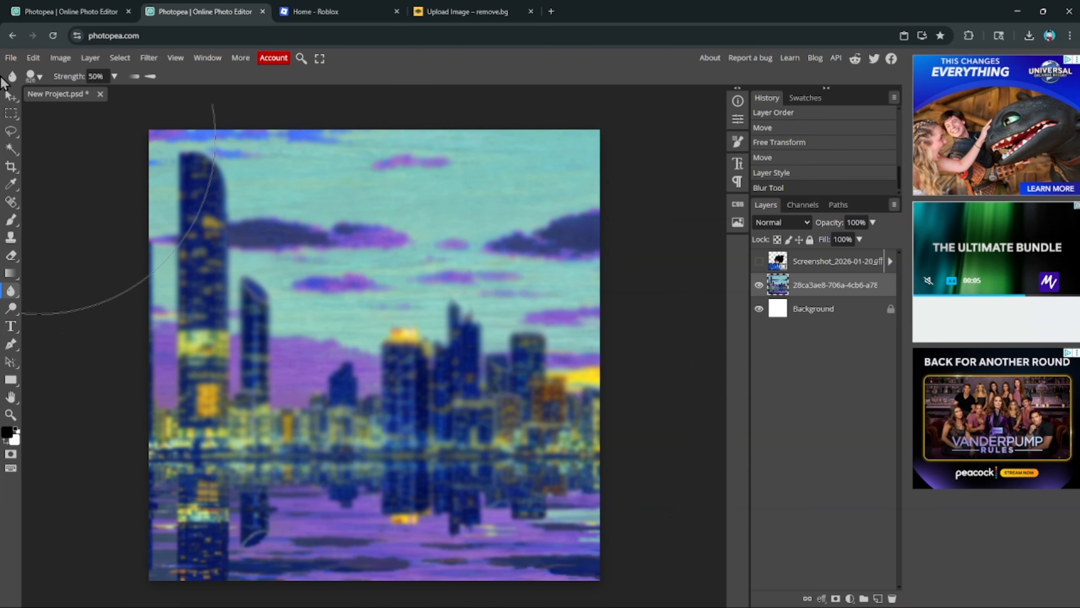
- Return to the Move tool and show the avatar layer again
left_click(10, 97)
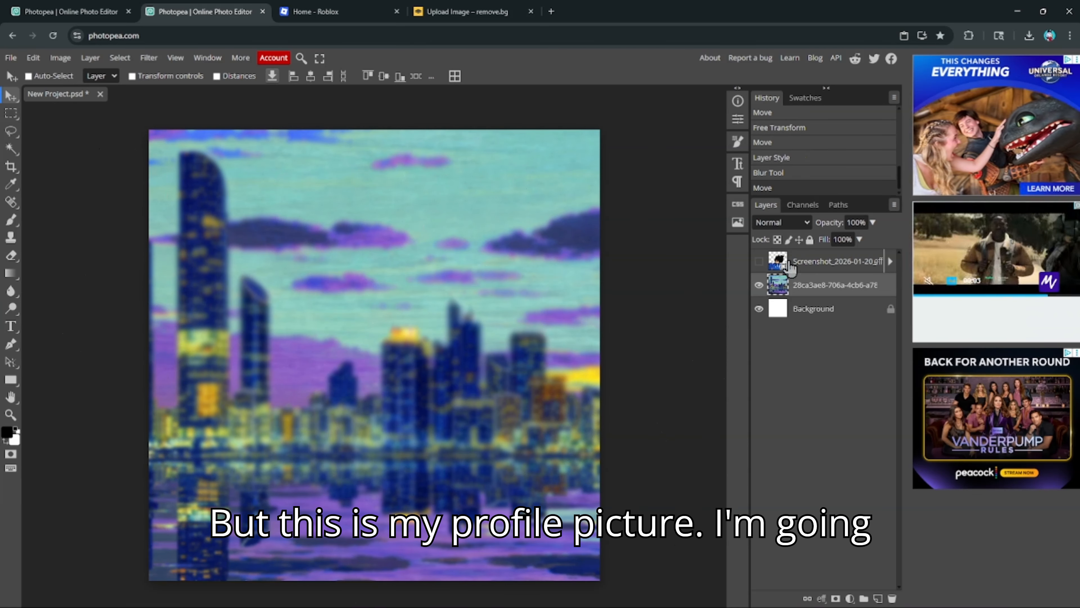
left_click(758, 261)
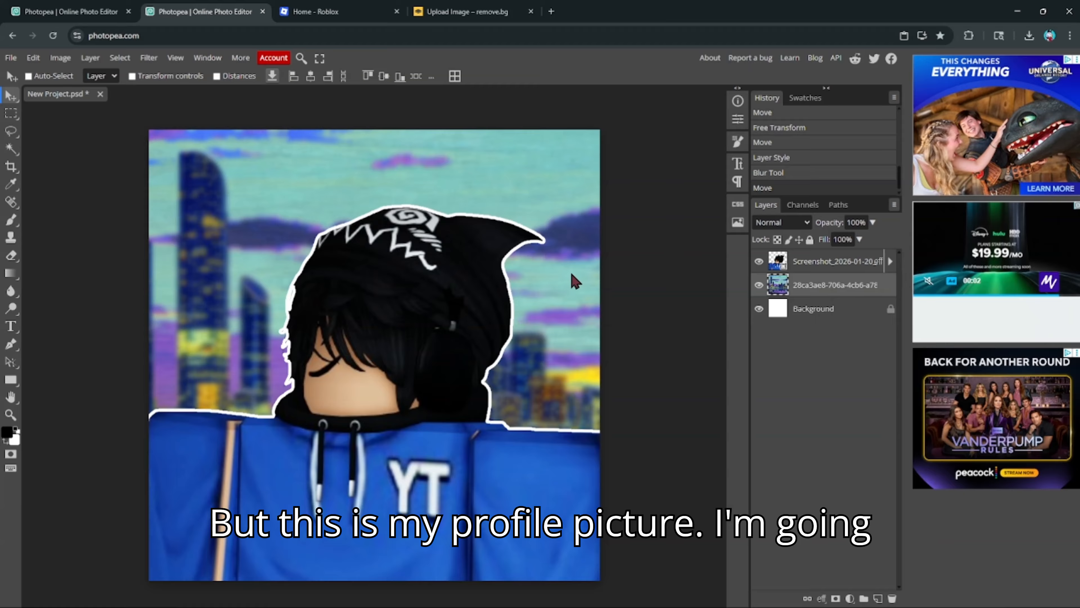
left_click(576, 607)
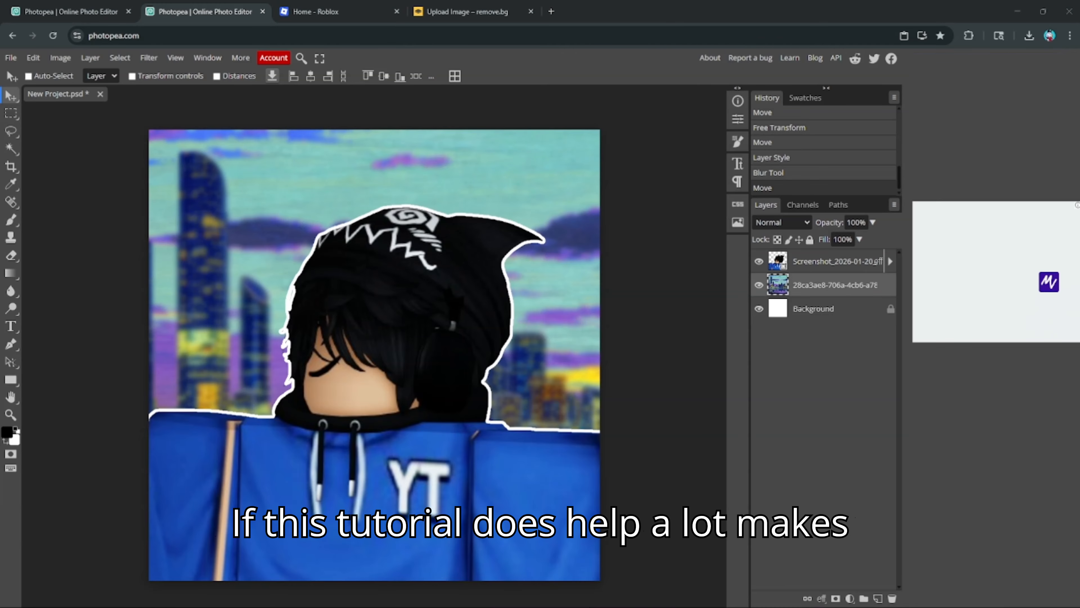
- Switch between the two Photopea documents, nudging the leftmost guide slightly right
left_click(19, 10)
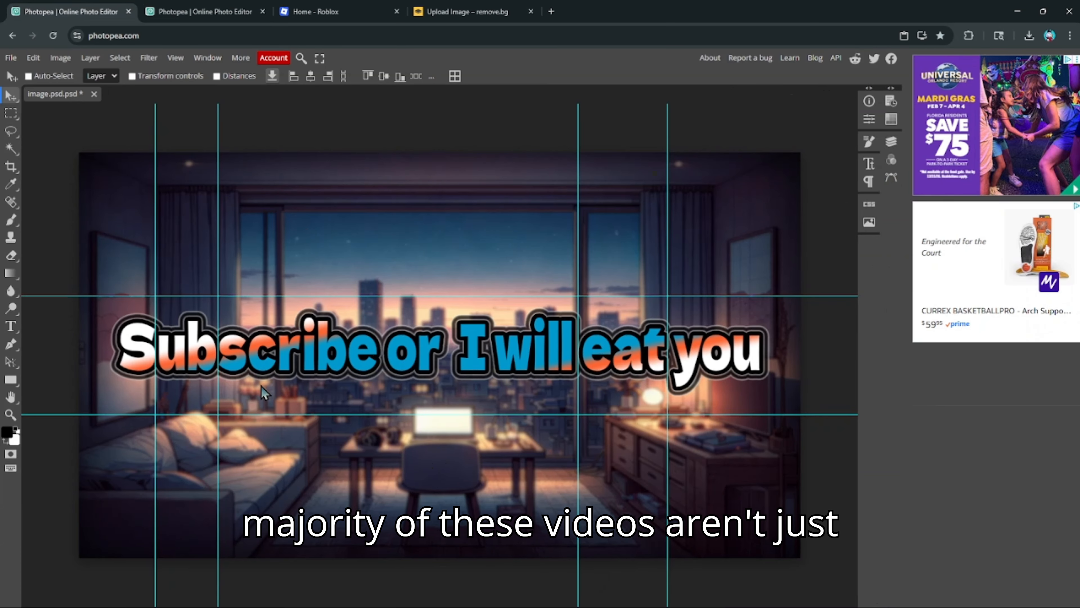
left_click_drag(155, 398, 156, 396)
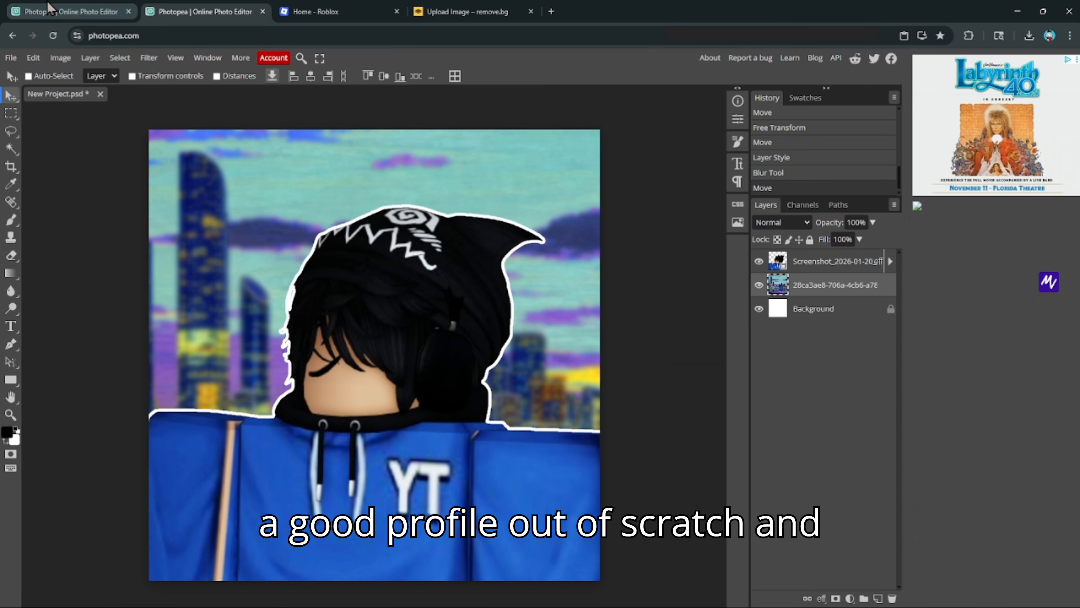
left_click(88, 6)
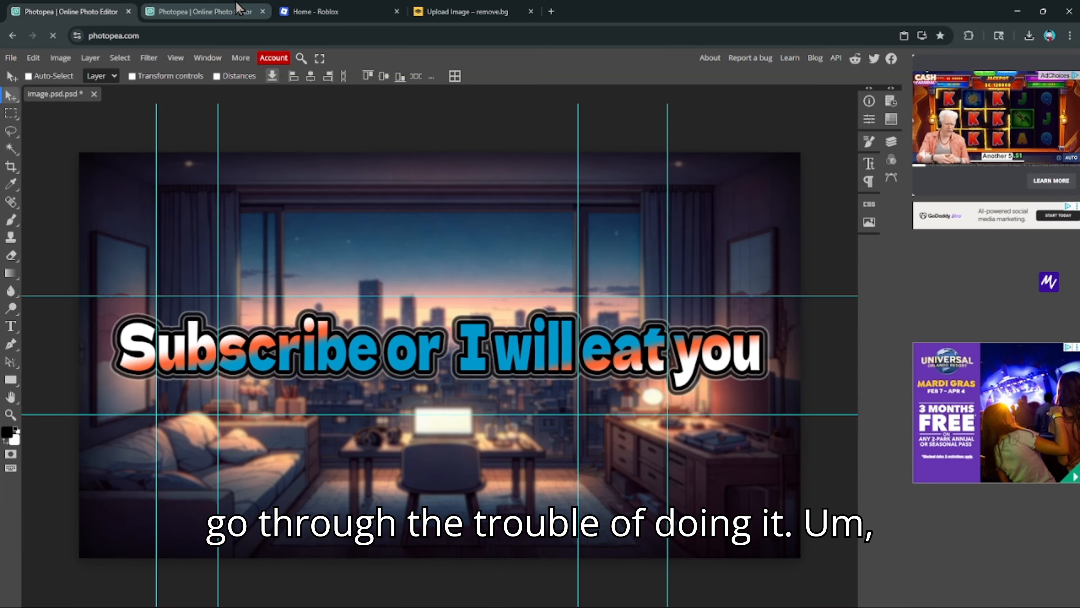
left_click(202, 4)
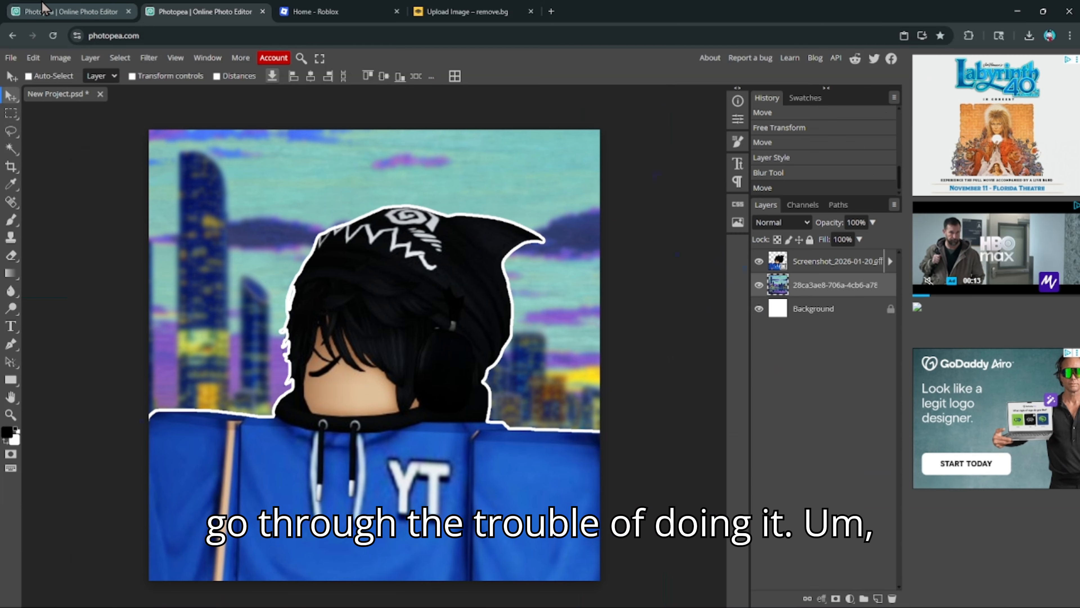
left_click(43, 4)
- Close the remove.bg tab so Roblox's home page is showing
left_click(449, 8)
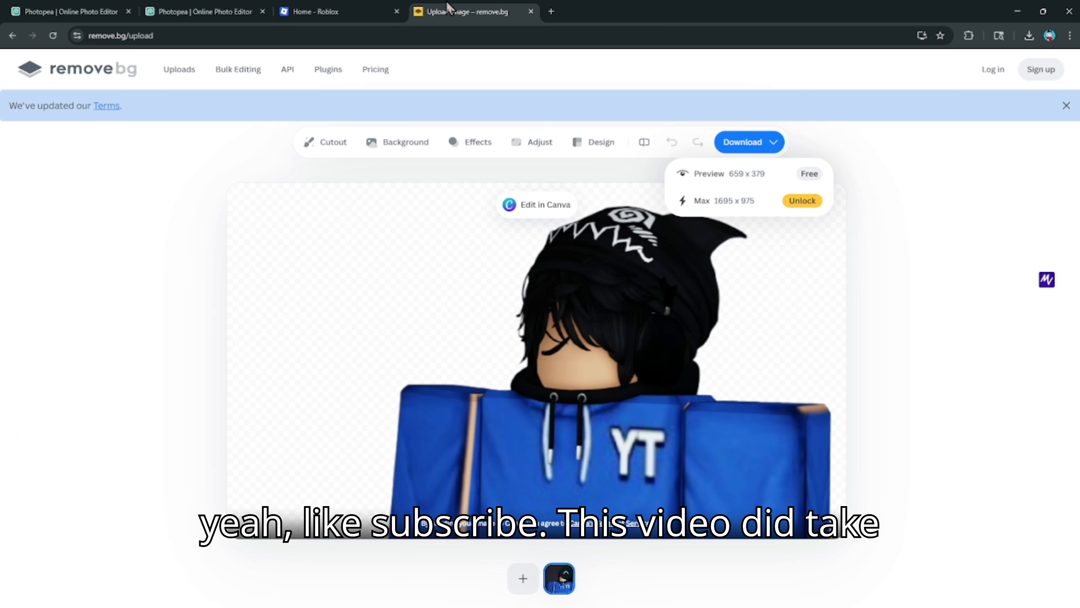
left_click(531, 11)
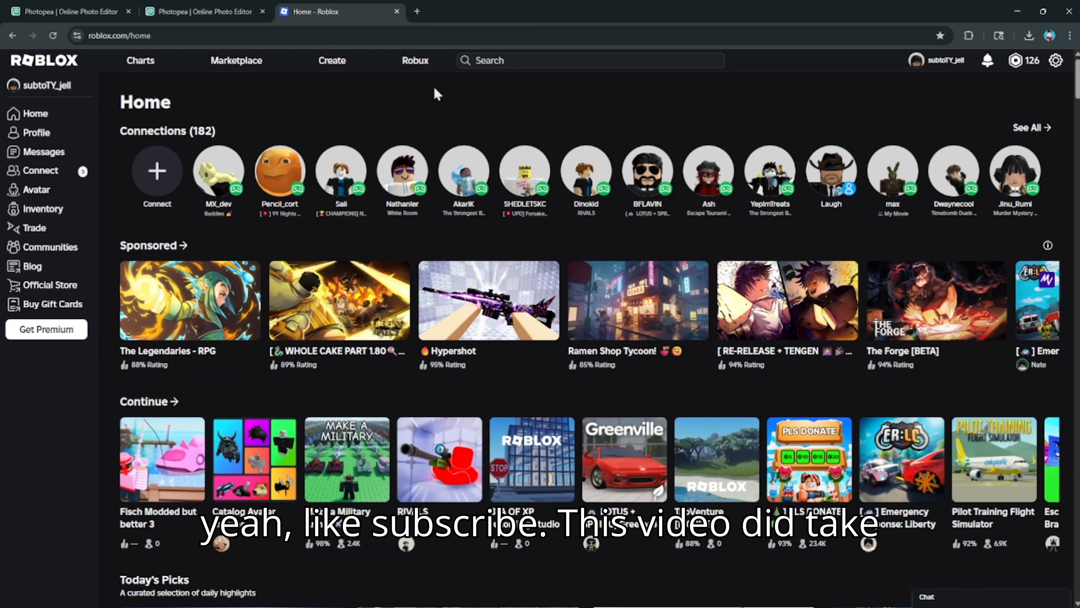
left_click(572, 604)
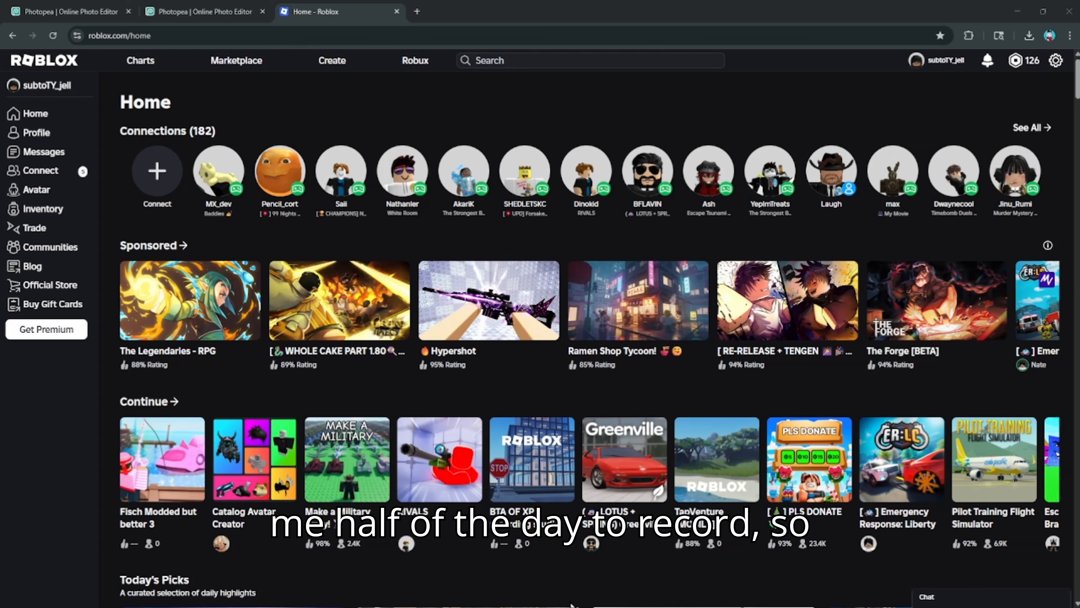